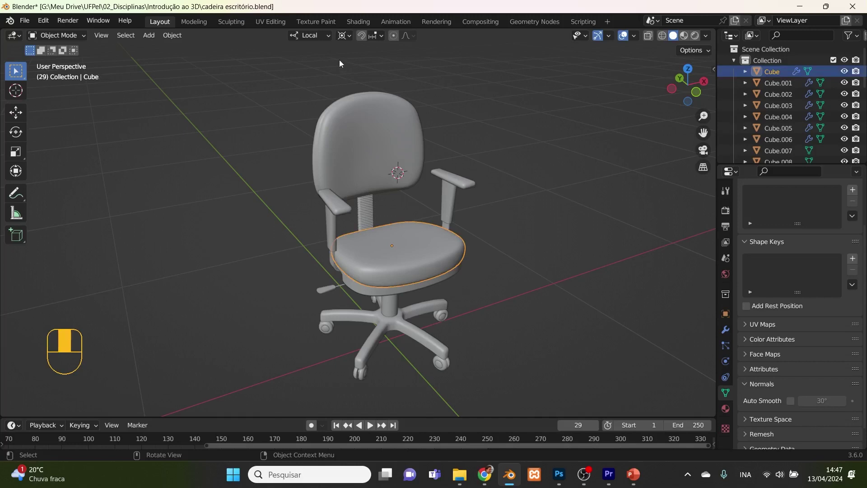
- Switch to the UV Editing workspace, return to Object Mode and apply the seat's Mirror modifier
click(275, 22)
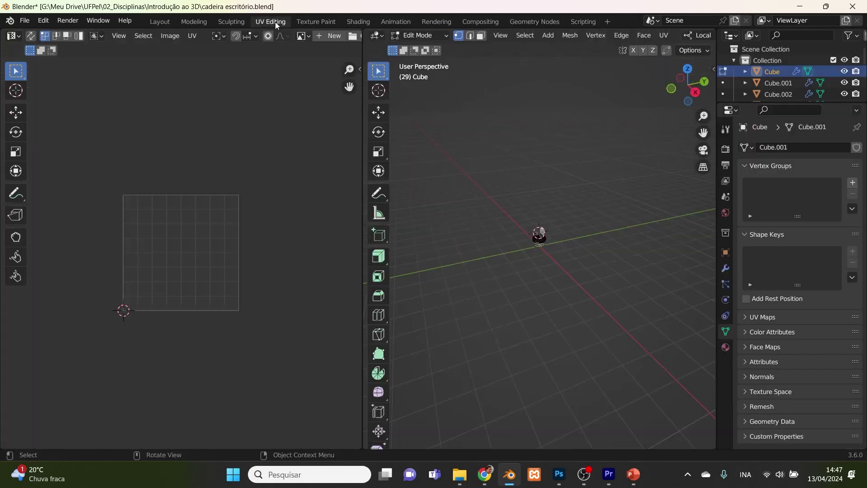
scroll(553, 254, up, 10)
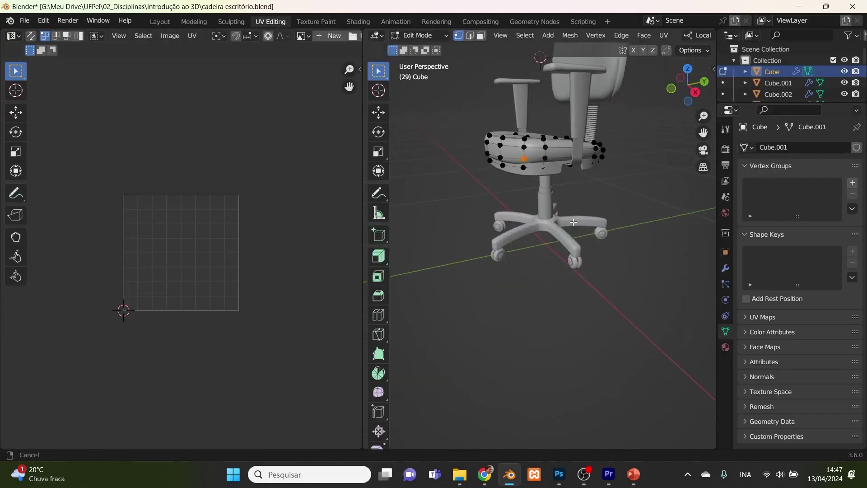
click(446, 36)
click(443, 47)
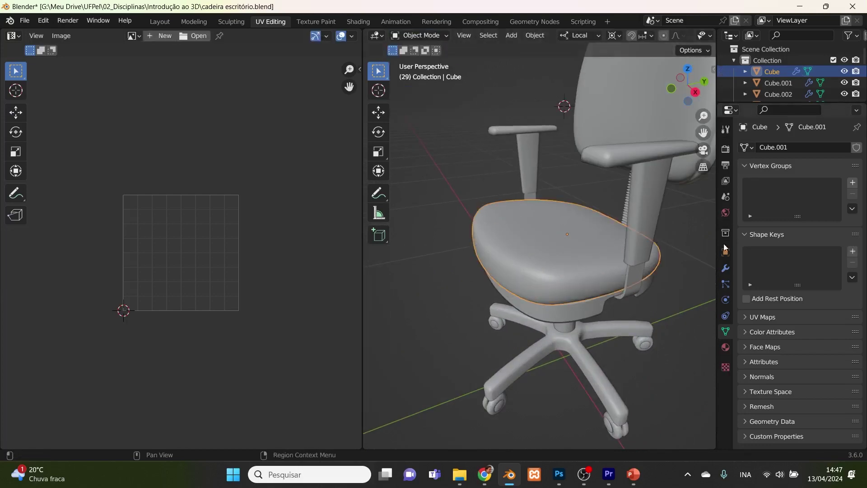
click(726, 269)
click(831, 166)
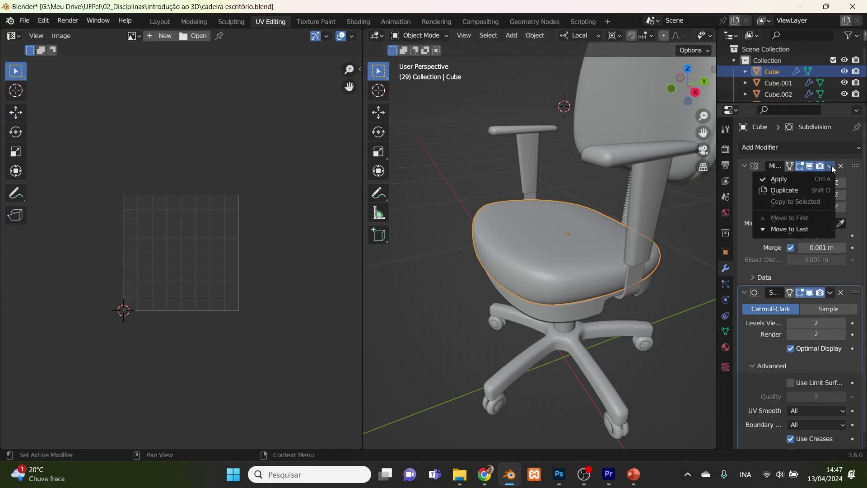
click(808, 181)
middle_drag(576, 264, 593, 264)
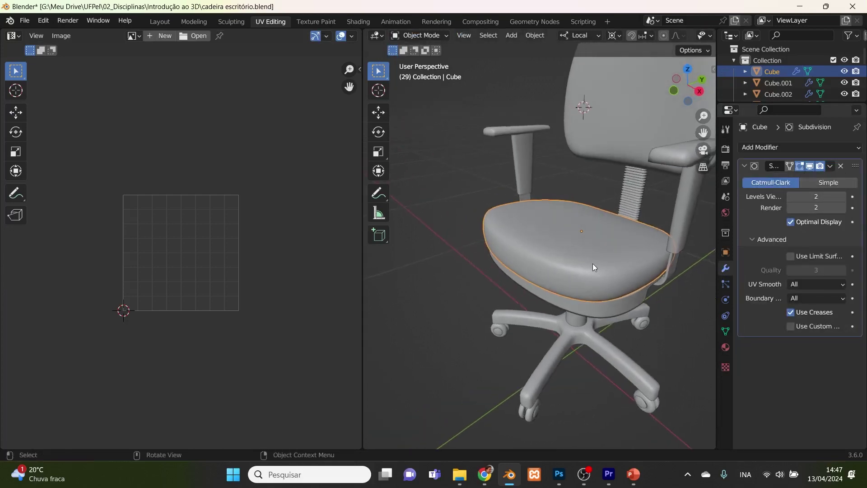
- Enter Edit Mode on the seat cushion and enable Live Unwrap in the UV editor
click(703, 50)
key(Tab)
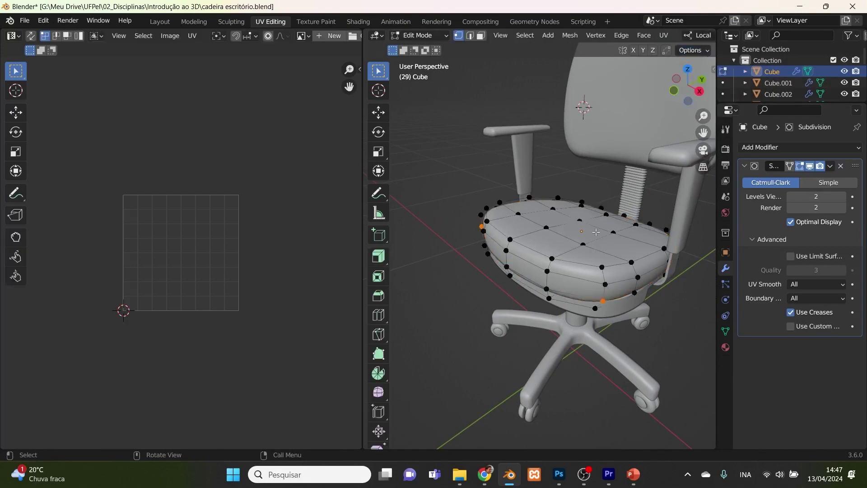
click(708, 54)
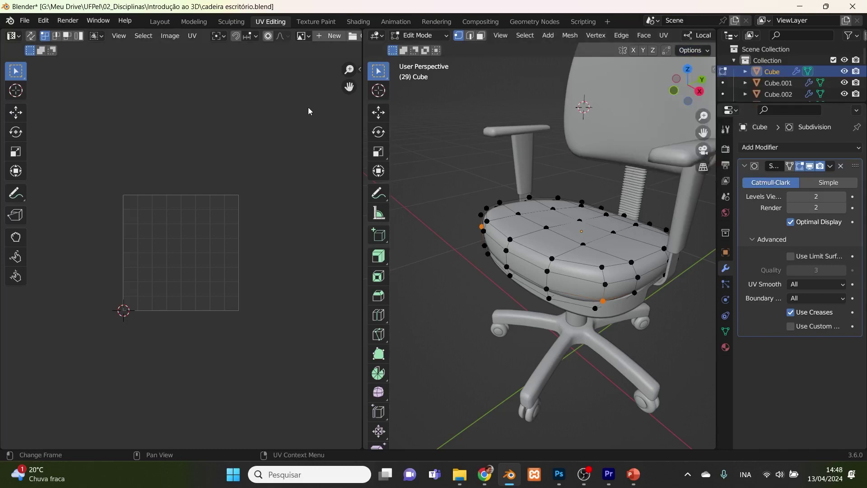
scroll(306, 58, down, 3)
scroll(314, 40, down, 6)
scroll(259, 270, up, 2)
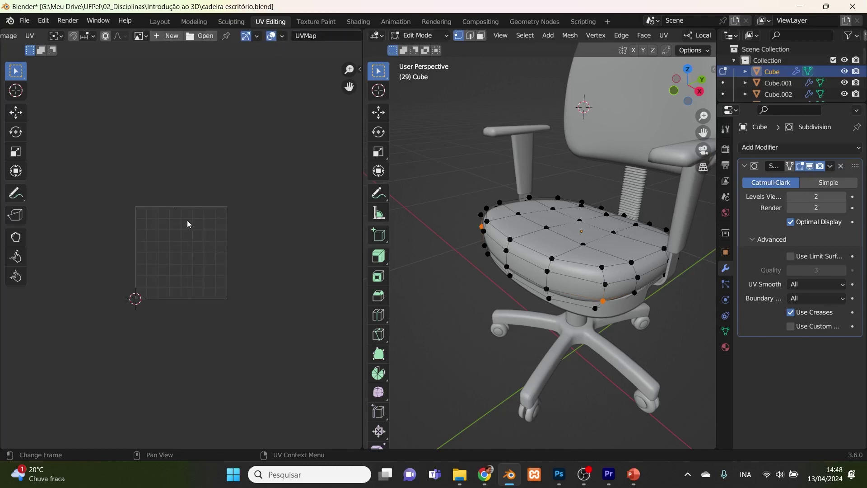
scroll(166, 90, up, 1)
scroll(170, 35, up, 2)
scroll(155, 45, up, 2)
scroll(100, 36, up, 3)
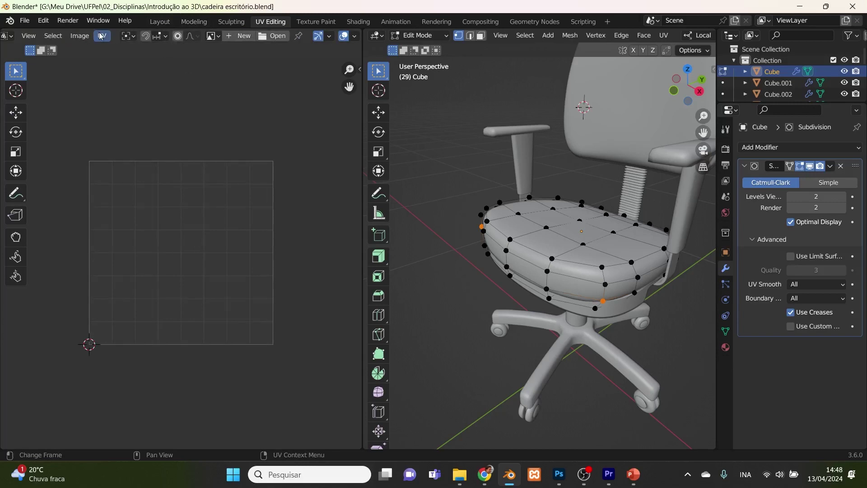
click(101, 36)
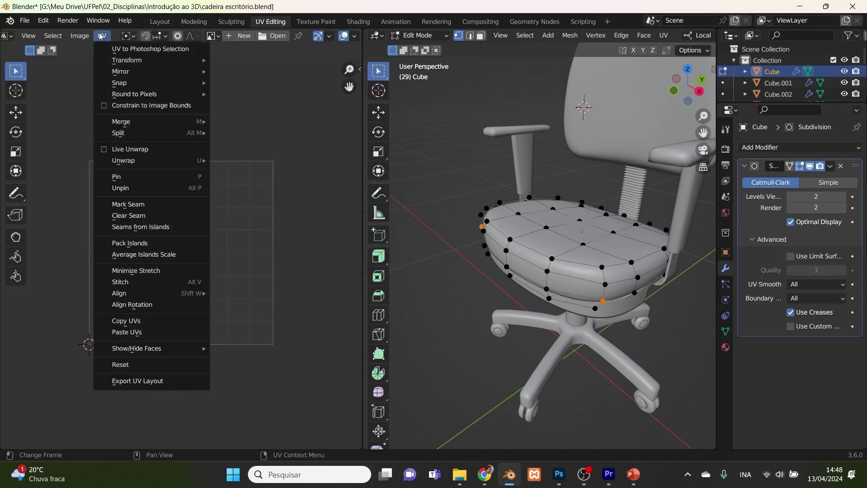
click(103, 149)
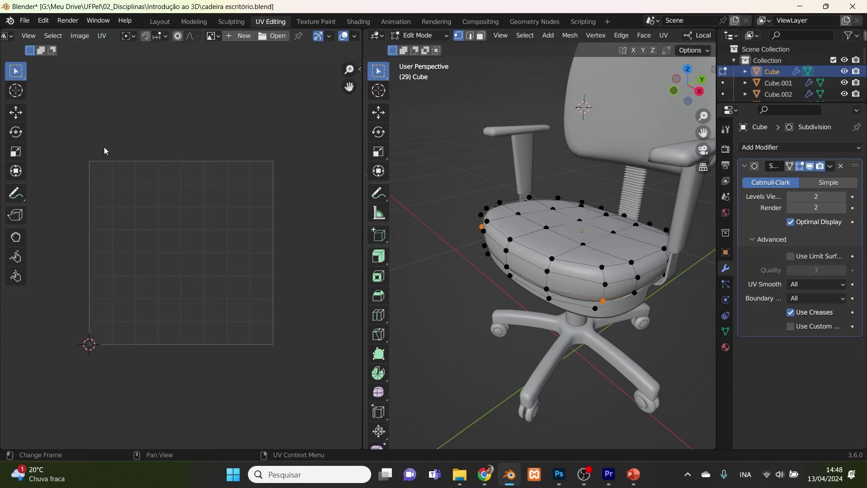
- Switch to edge selection and show the seat mesh in X-ray
middle_drag(628, 296, 589, 274)
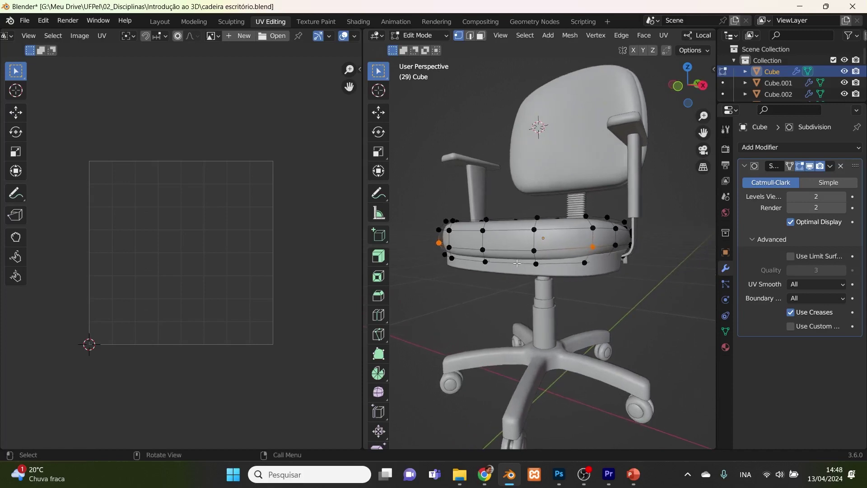
click(470, 35)
alt+click(520, 263)
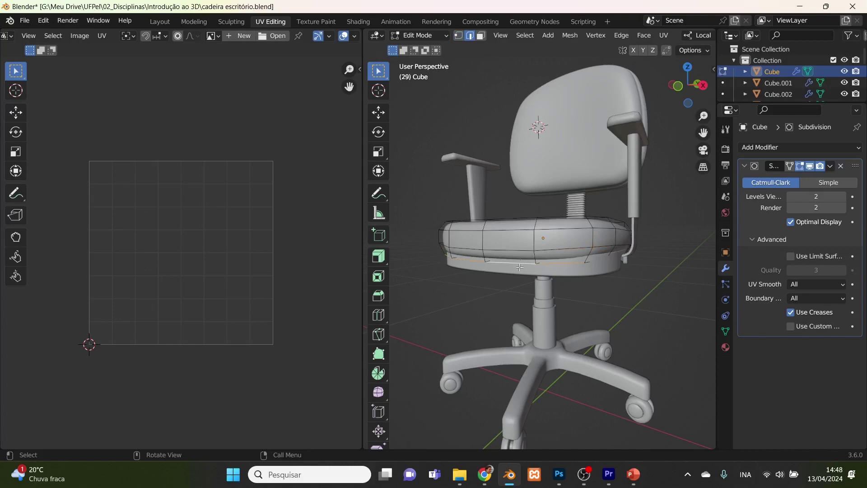
key(alt+z)
key(ctrl+KP_Add)
middle_drag(593, 292, 565, 335)
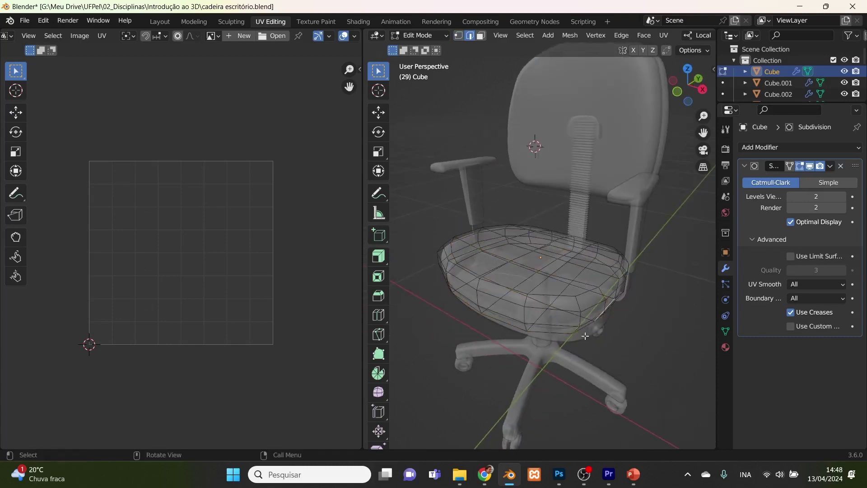
- Select the edge loop around the underside of the seat cushion and mark it as a seam
alt+click(561, 335)
alt+shift+click(583, 329)
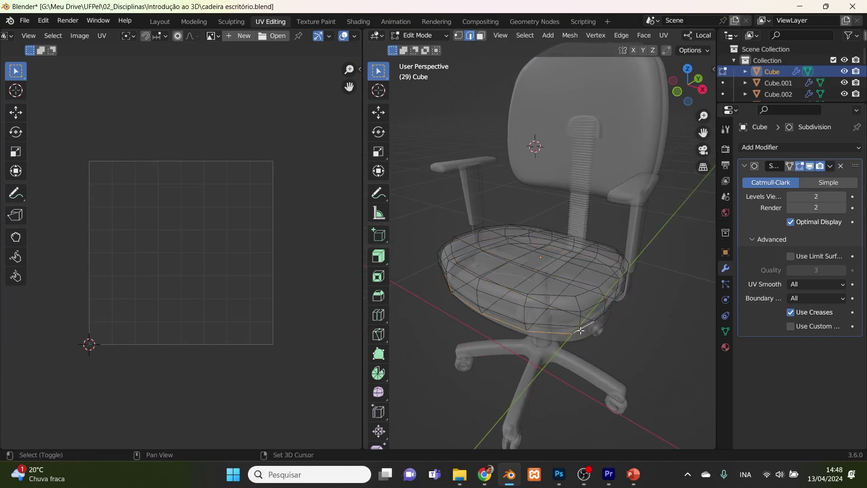
middle_drag(583, 328, 641, 310)
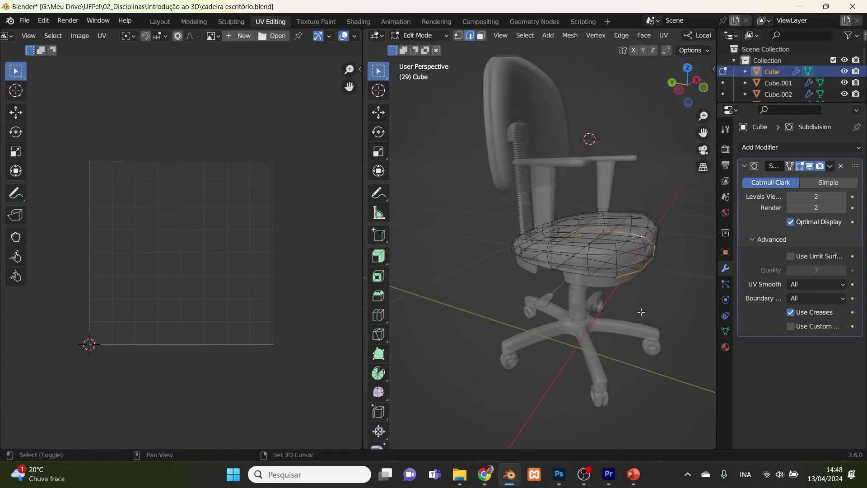
alt+shift+click(607, 277)
middle_drag(607, 277, 551, 265)
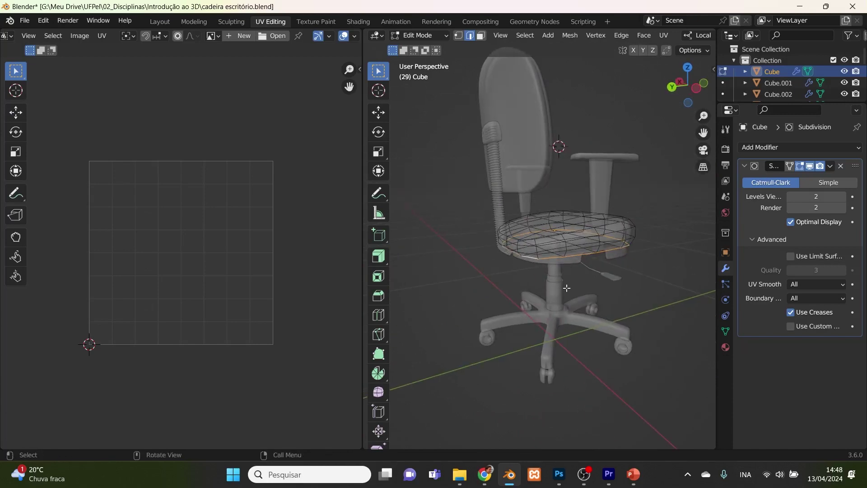
right_click(569, 265)
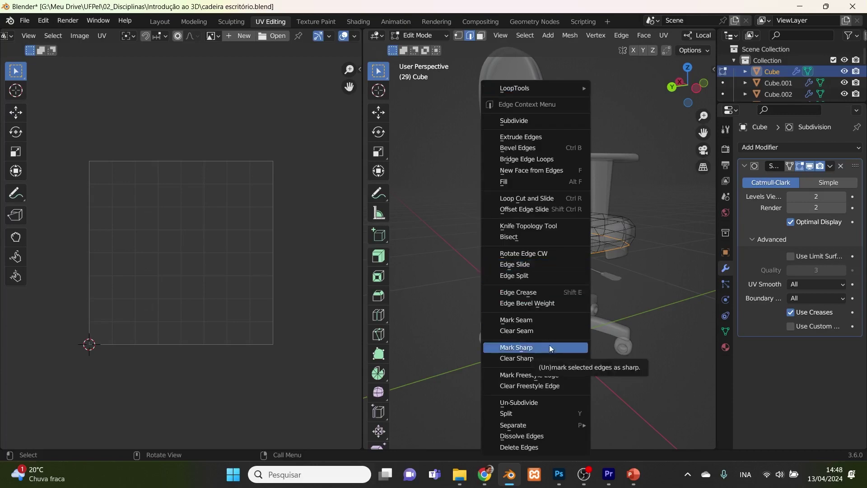
click(552, 322)
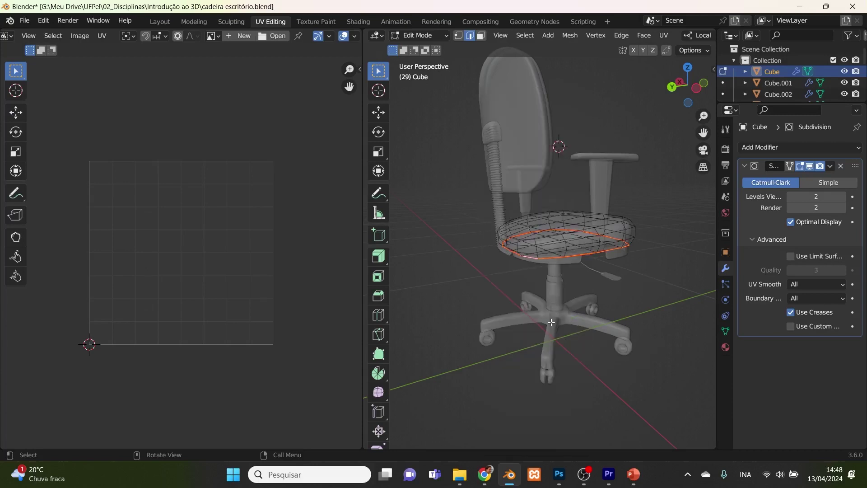
- Select the short vertical edge runs at the four corners of the seat's side and mark them as seams
middle_drag(596, 288, 620, 301)
scroll(551, 276, up, 5)
click(560, 281)
middle_drag(525, 327, 546, 348)
shift+click(465, 310)
middle_drag(462, 321, 604, 294)
shift+click(644, 269)
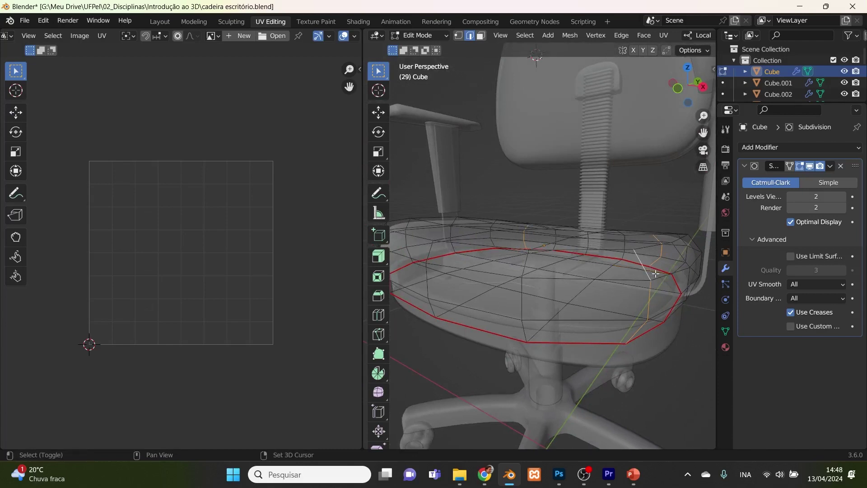
scroll(616, 313, down, 6)
middle_drag(616, 315, 589, 284)
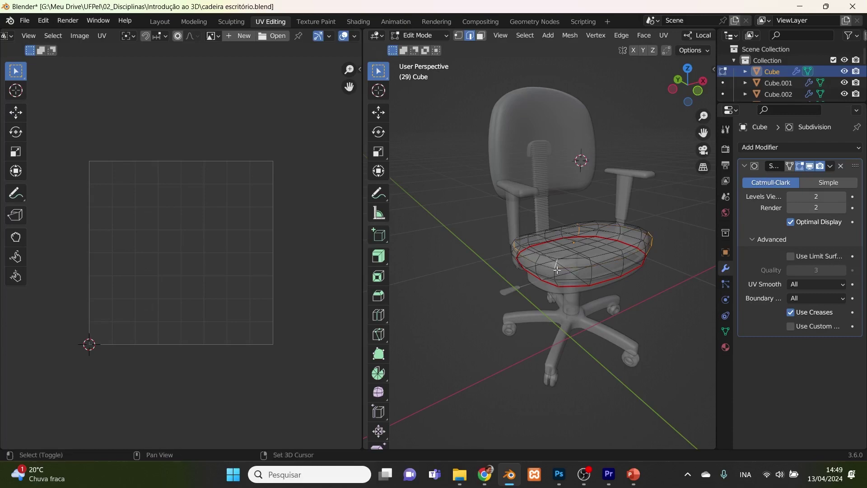
shift+click(559, 285)
right_click(559, 285)
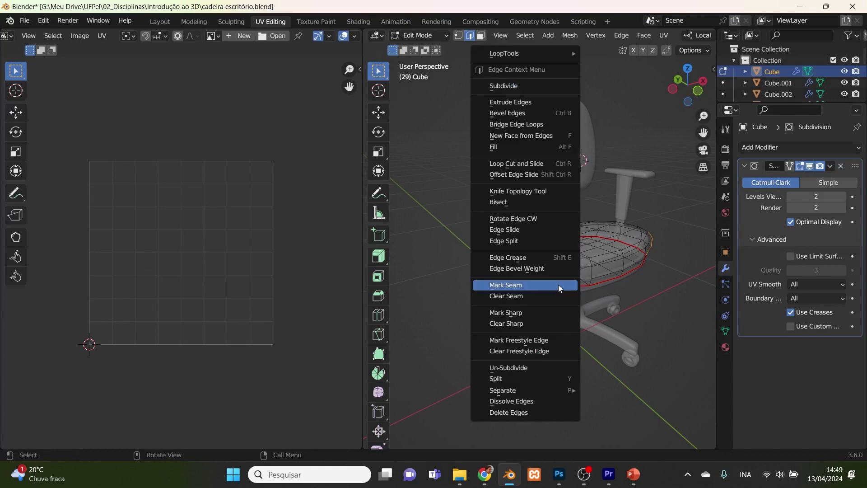
click(559, 285)
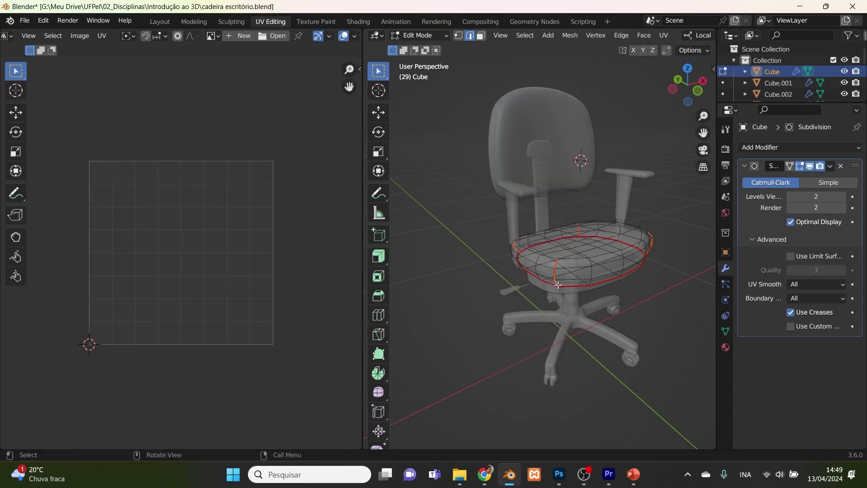
- Select the whole seat mesh to show its UV islands, and enable UV sync selection with everything deselected
key(a)
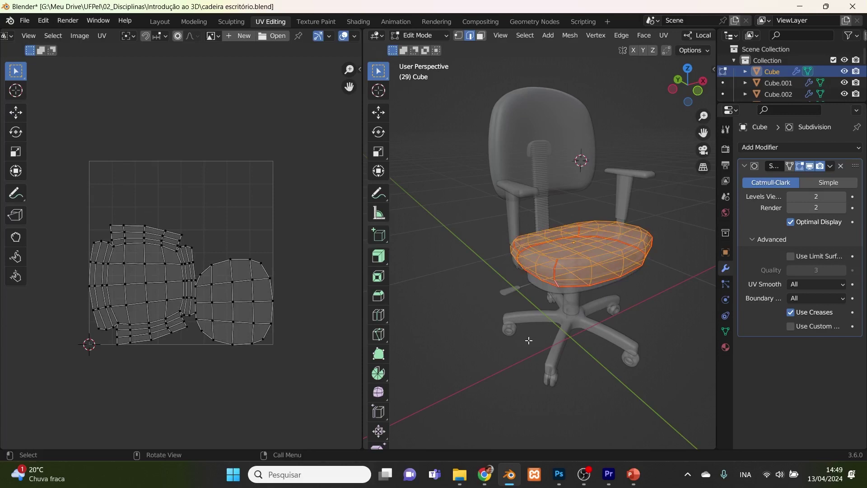
scroll(77, 39, up, 3)
click(31, 35)
key(alt+a)
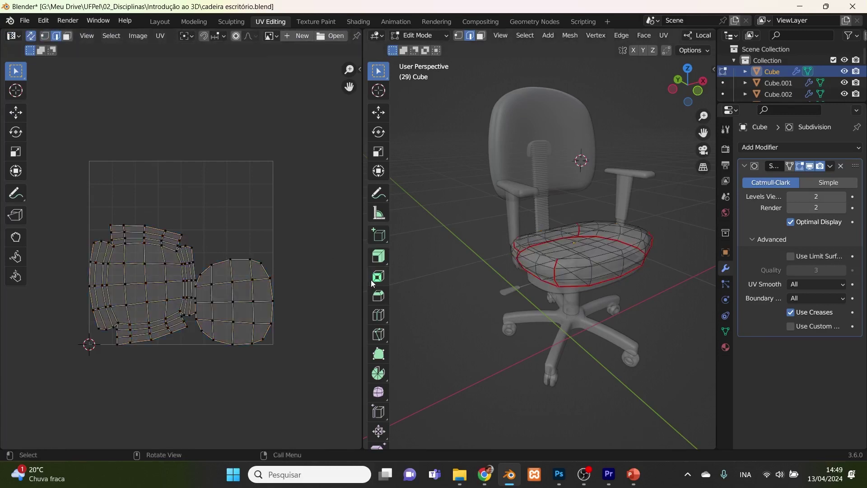
- Examine the gap between the two UV islands of the seat and turn off X-ray display
scroll(218, 324, up, 3)
scroll(218, 325, up, 3)
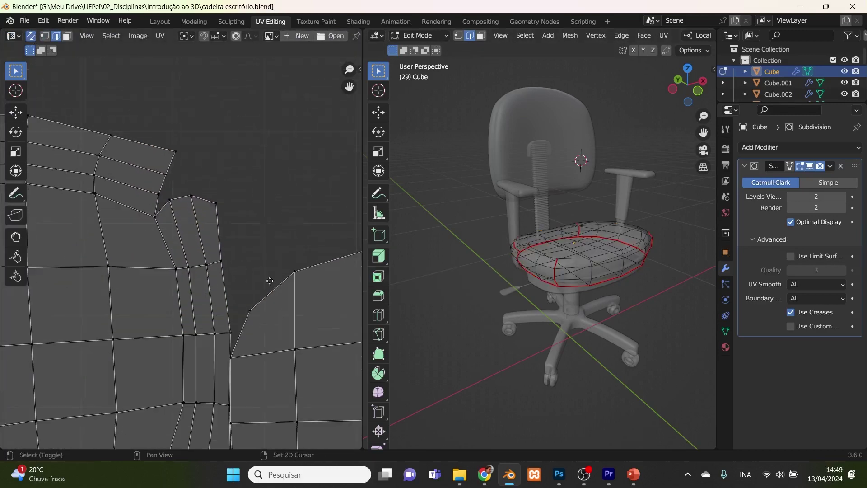
scroll(235, 282, up, 4)
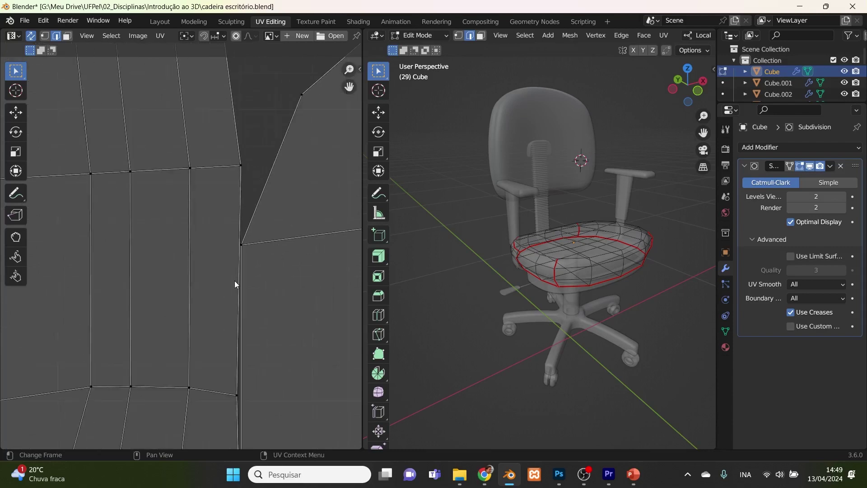
scroll(234, 281, down, 7)
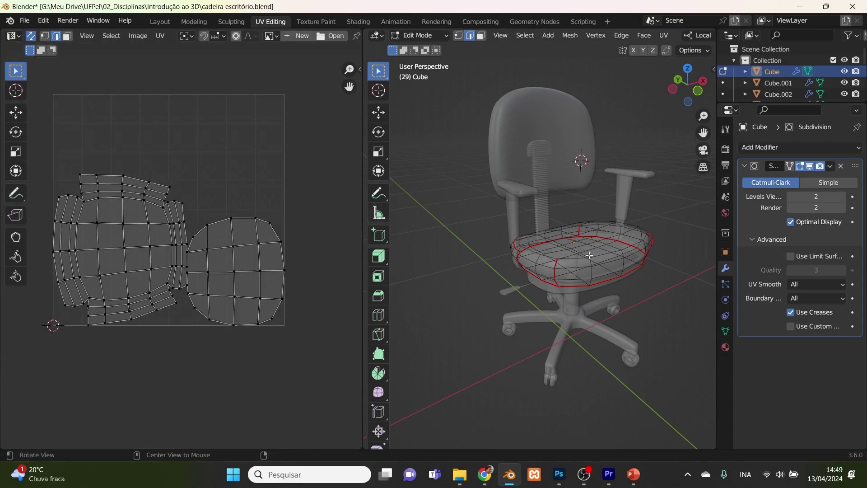
key(alt+z)
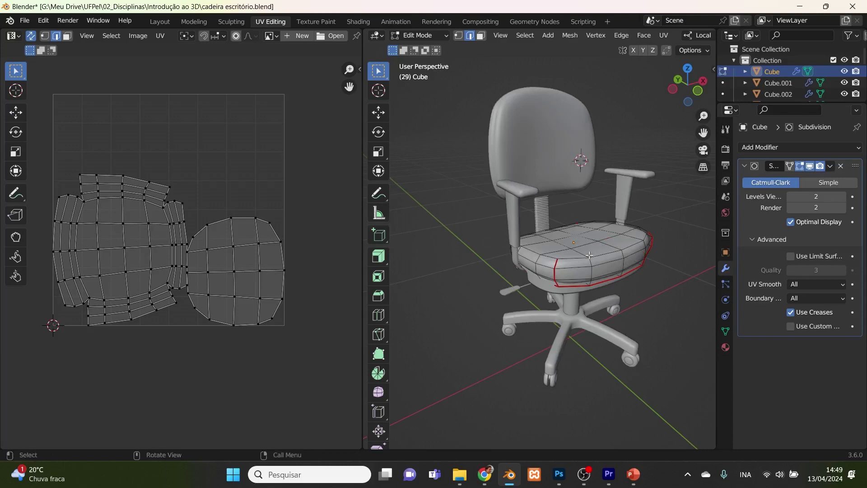
- Create a new 1024 x 1024 px image named Untitled with the Color Grid generated type in the UV editor
click(289, 35)
click(355, 116)
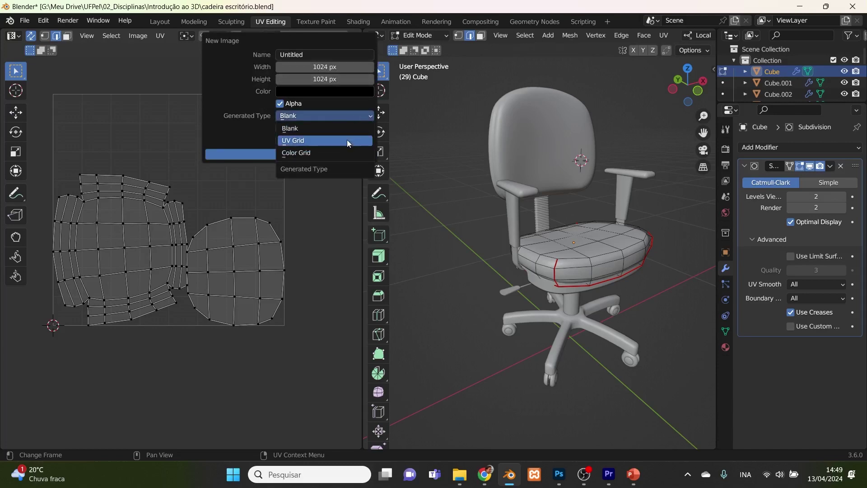
click(348, 153)
click(340, 153)
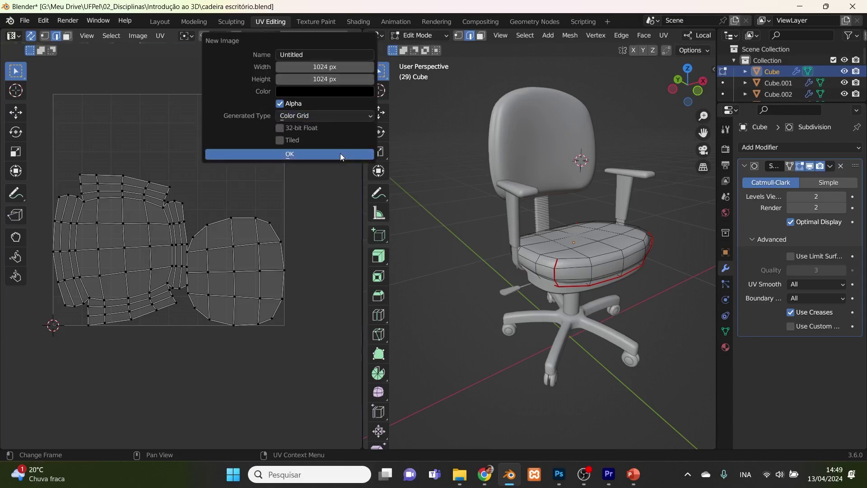
scroll(248, 218, down, 5)
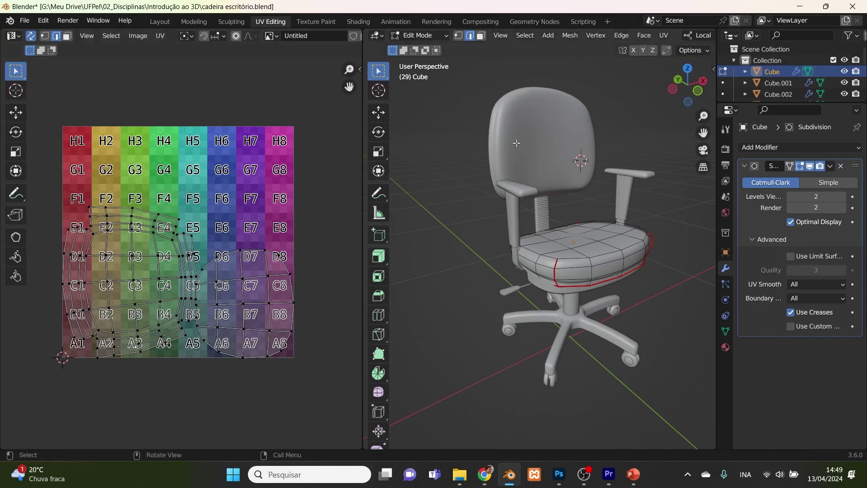
- Switch to the Shading workspace and create a new material for the seat cushion
mouse_move(581, 239)
middle_down()
mouse_move(551, 244)
mouse_move(572, 245)
middle_up()
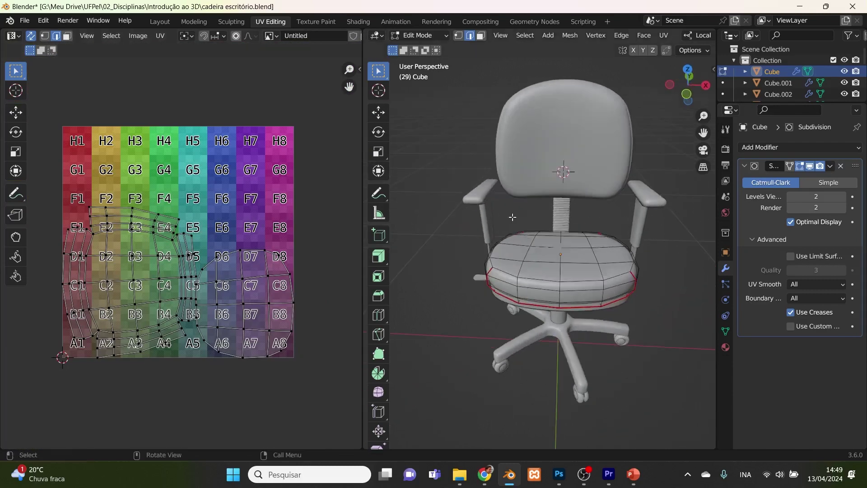
click(360, 22)
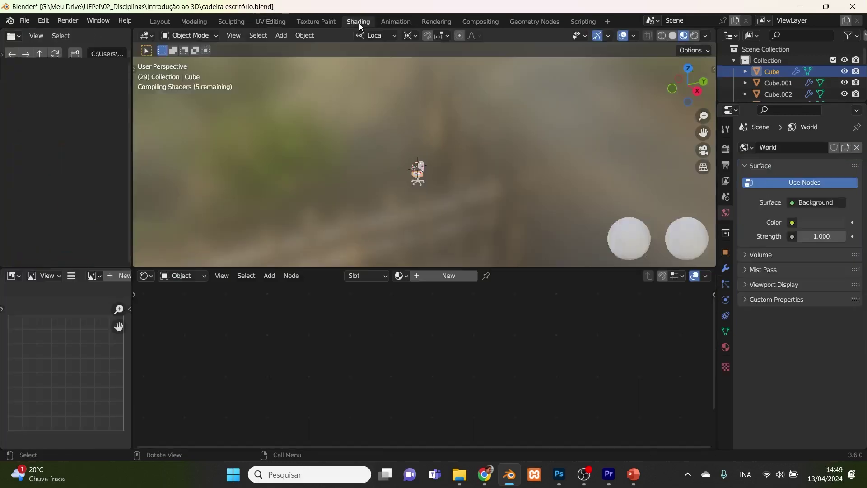
click(432, 276)
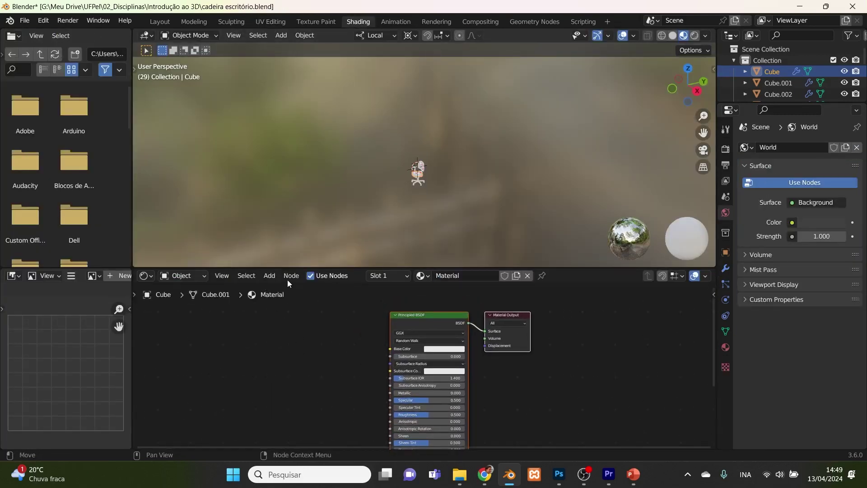
- Add an Image Texture node to the seat material and connect its Color output to the Principled BSDF's Base Color
click(270, 277)
mouse_move(327, 343)
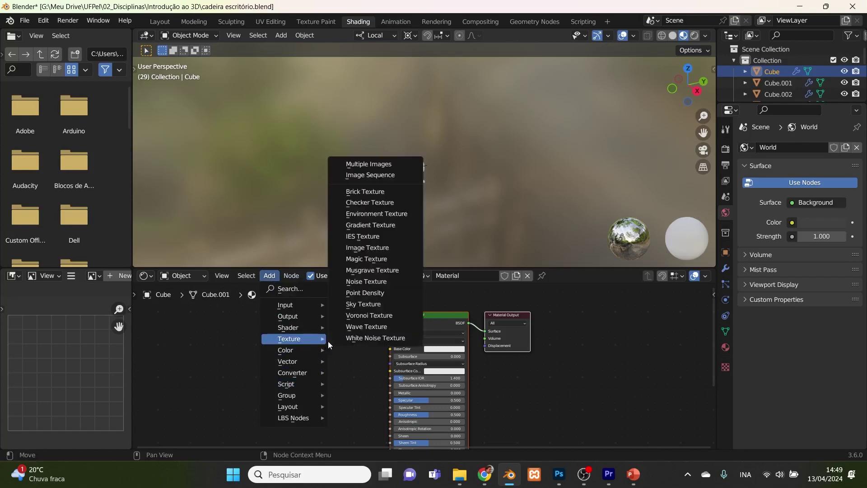
click(383, 249)
click(258, 352)
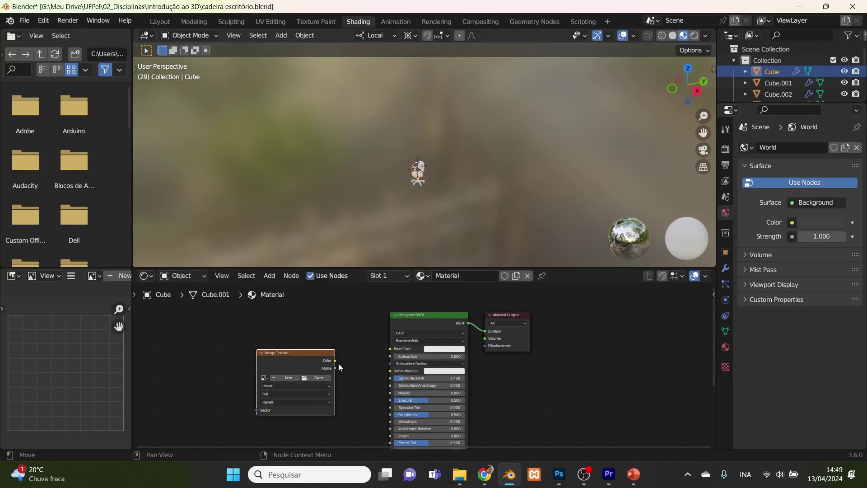
drag(336, 361, 341, 362)
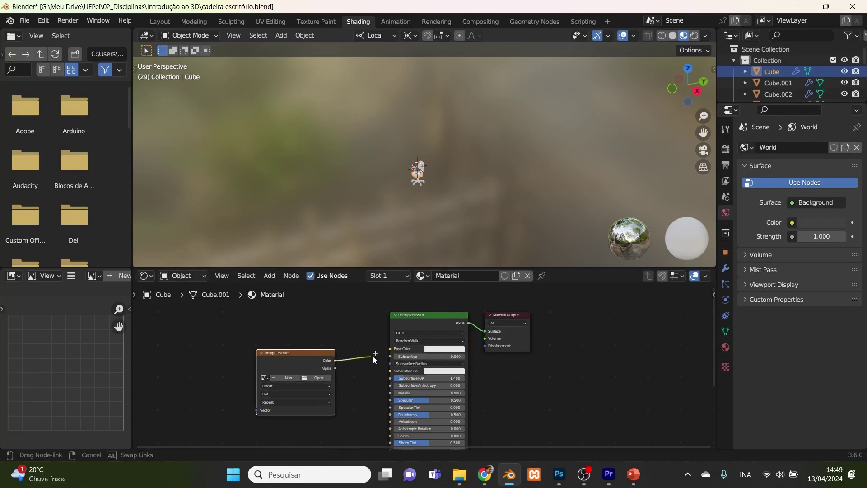
drag(389, 349, 390, 349)
- Set the Image Texture node to use the existing Untitled image
scroll(307, 375, up, 3)
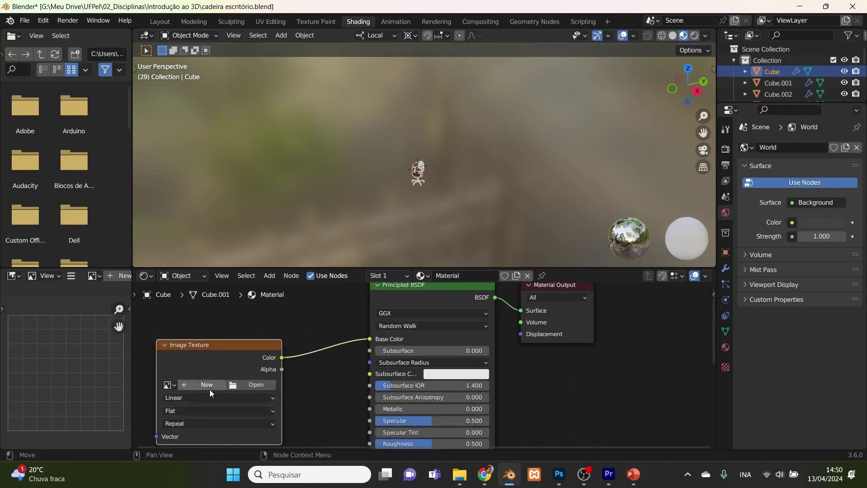
click(170, 387)
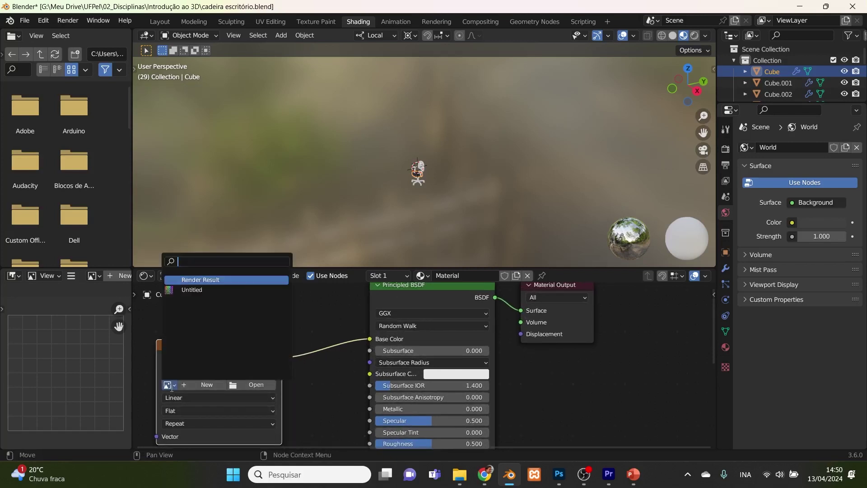
click(195, 290)
ctrl+middle_drag(432, 142, 465, 115)
key(shift+b)
drag(494, 78, 366, 234)
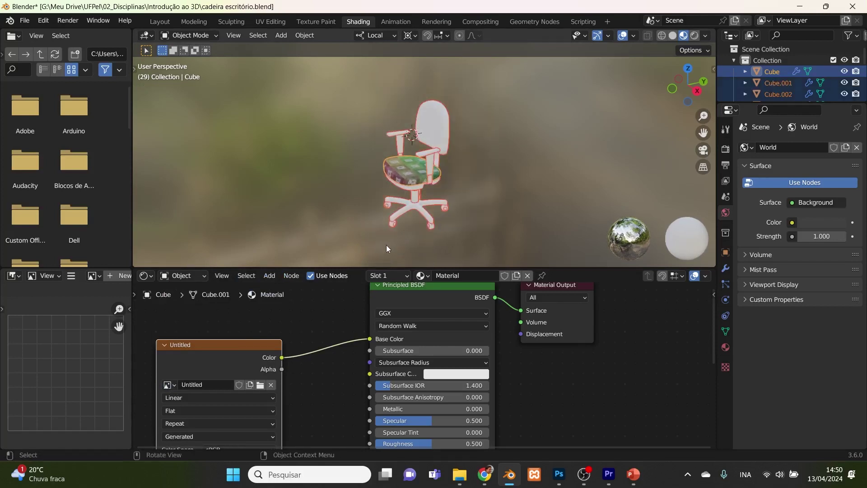
click(418, 276)
key(Escape)
- Assign the existing material named Material to the chair's backrest
click(451, 124)
click(442, 123)
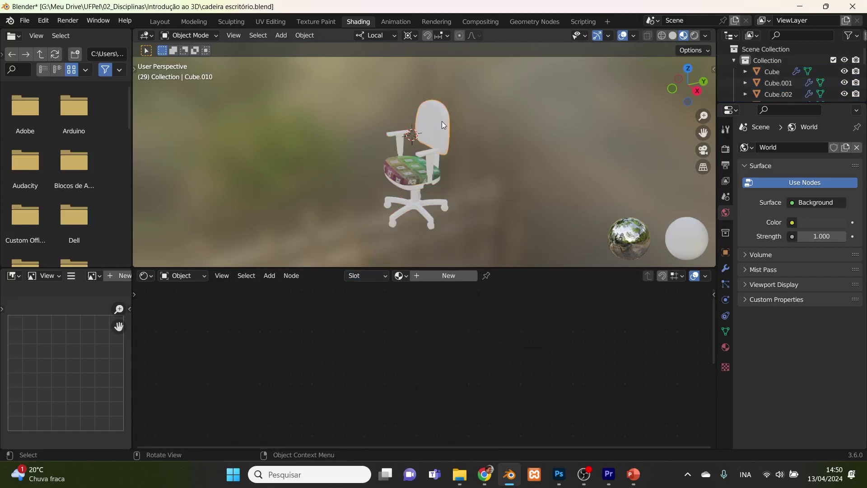
click(384, 277)
click(384, 278)
click(400, 276)
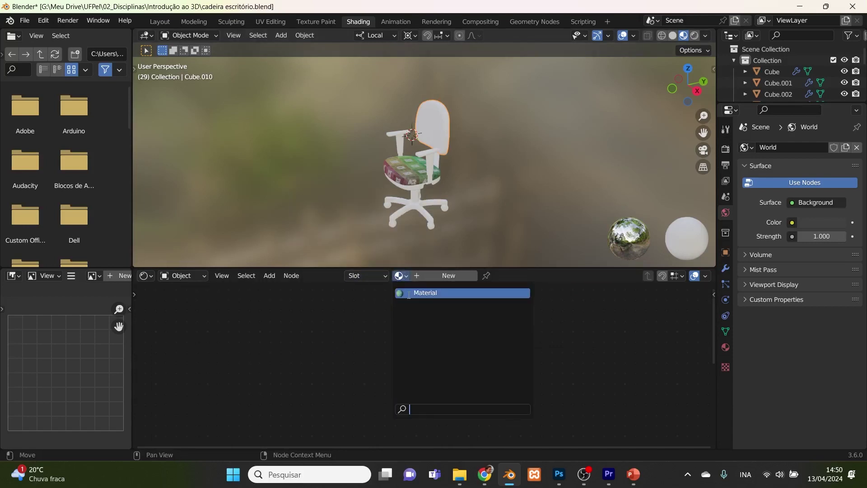
click(409, 294)
- Assign the existing Material to the vertical armrest supports and to the armrest pads
click(402, 141)
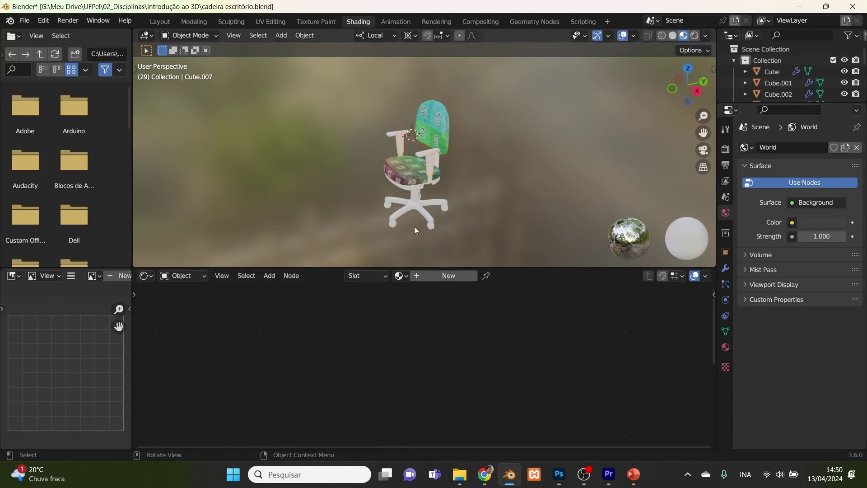
click(401, 276)
click(408, 292)
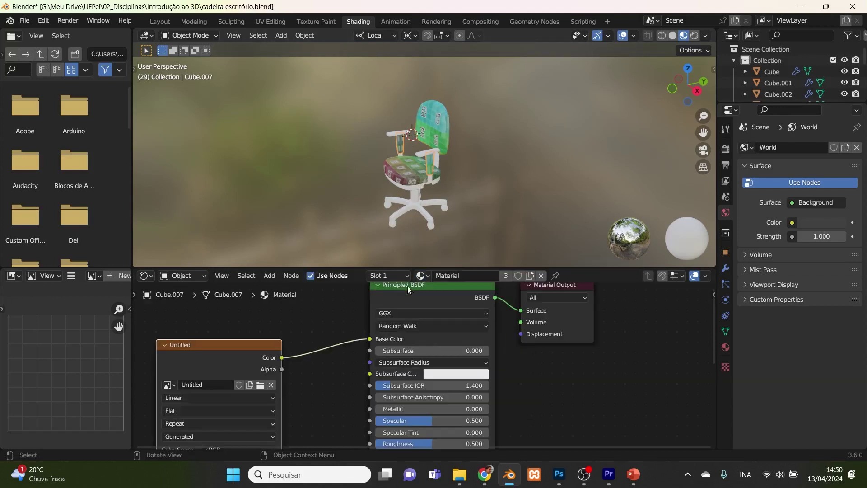
click(419, 153)
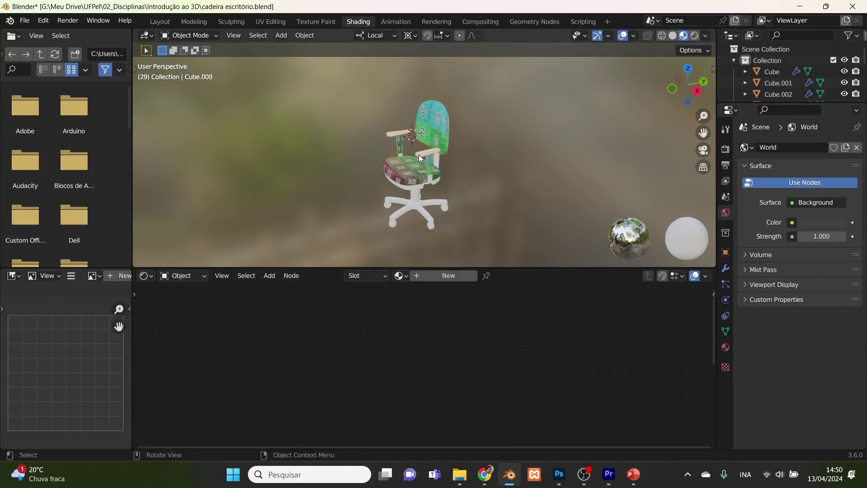
click(400, 276)
click(408, 293)
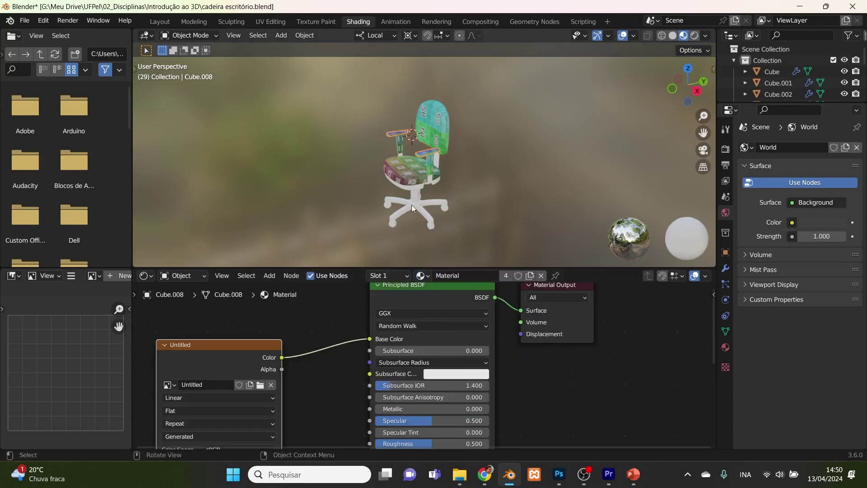
- Assign the existing Material to the backrest's support bar and to the lower central column
click(438, 160)
click(401, 276)
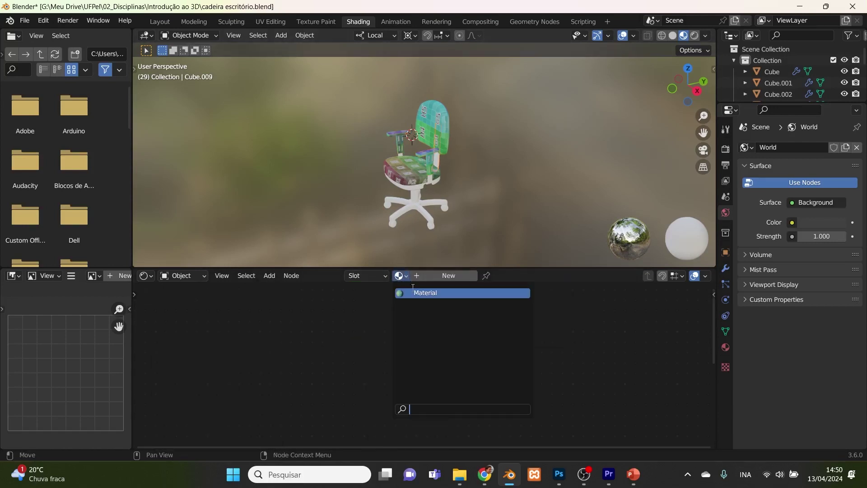
click(412, 294)
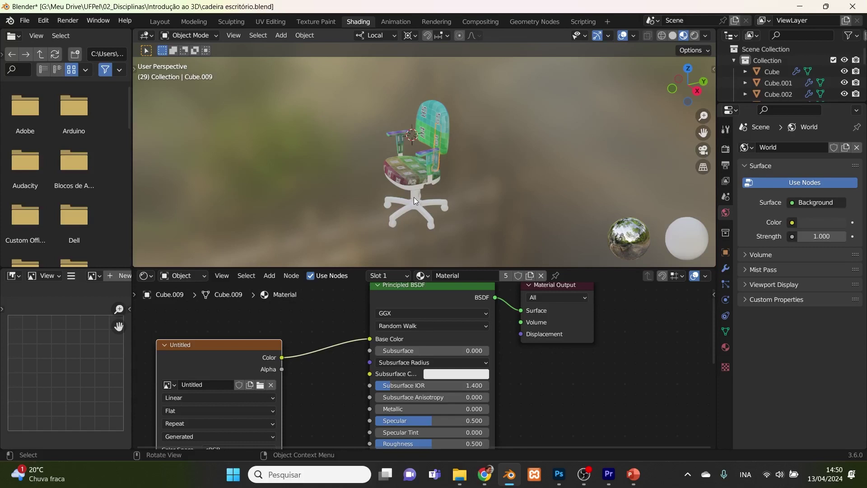
click(413, 196)
click(401, 276)
click(411, 295)
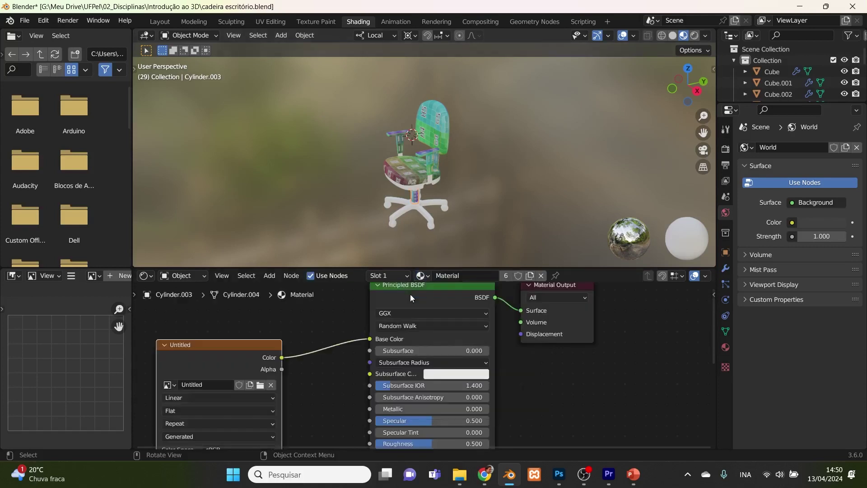
- Assign the existing Material to the star-shaped leg base and to the caster wheel under the nearest leg
scroll(454, 225, up, 2)
click(425, 242)
click(401, 276)
click(406, 294)
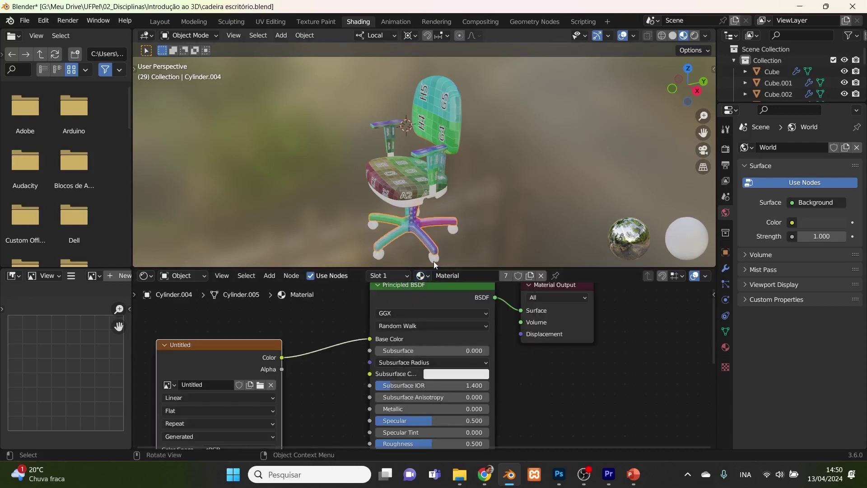
click(434, 261)
click(406, 277)
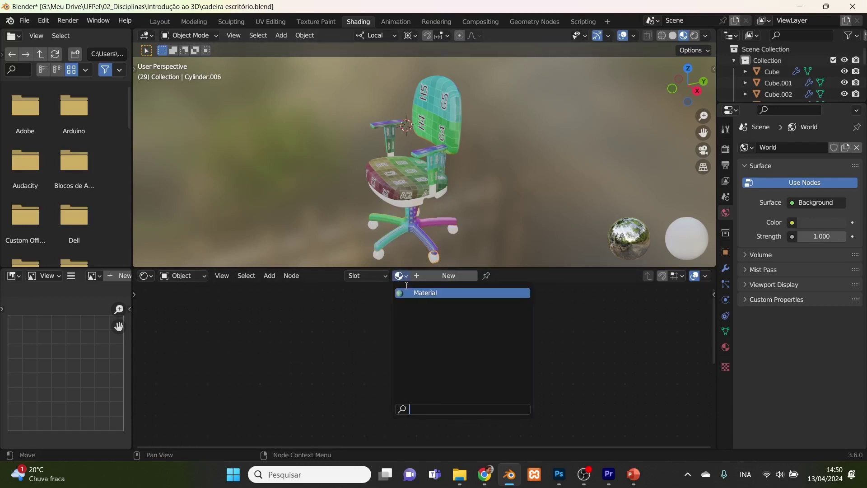
click(408, 294)
- Try to assign the existing Material to all visible chair parts at once, with the caster wheel under the green leg active
scroll(422, 251, up, 3)
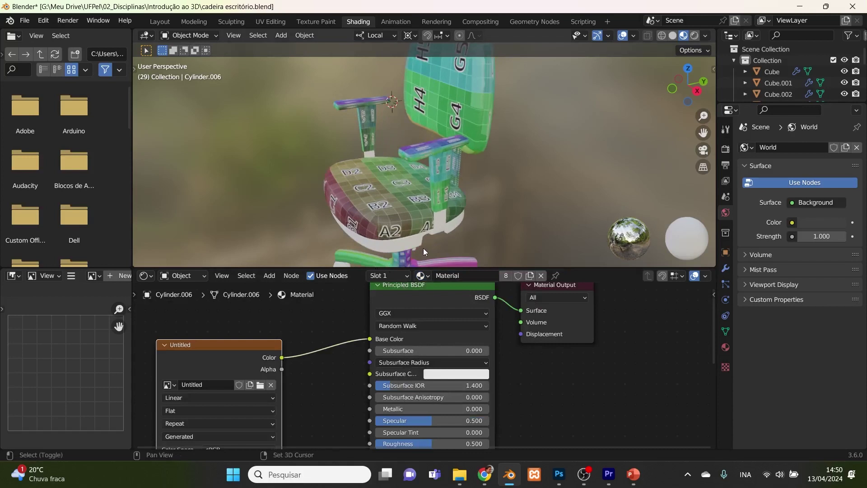
shift+middle_drag(430, 174, 452, 101)
click(371, 183)
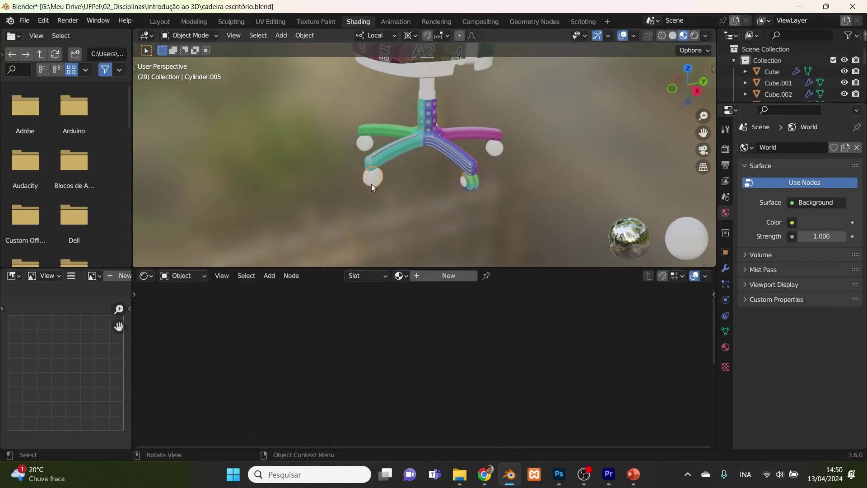
shift+click(368, 146)
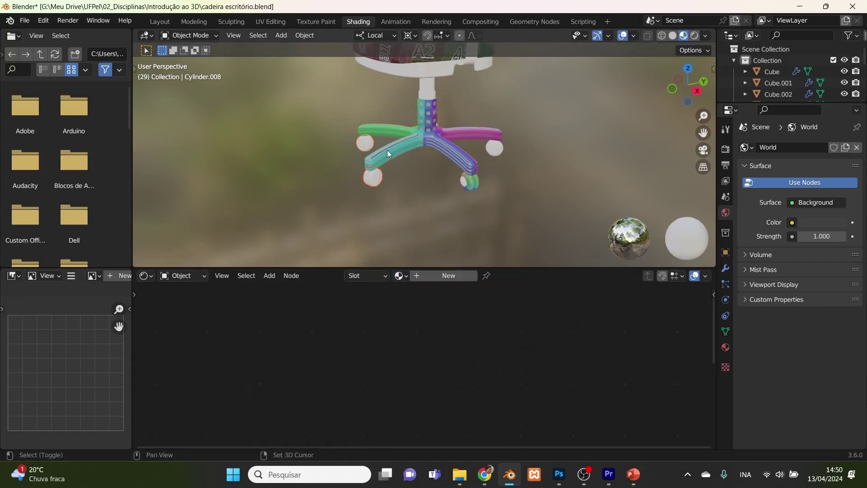
middle_drag(377, 148, 524, 204)
drag(524, 218, 333, 68)
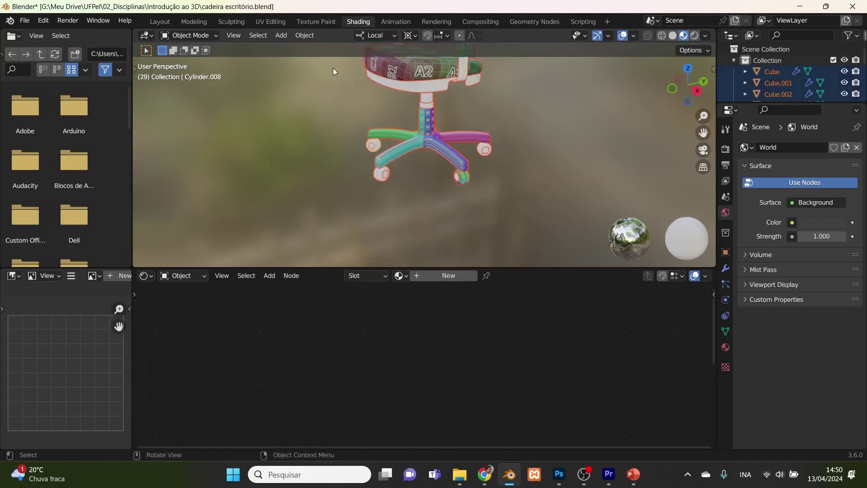
click(400, 276)
click(407, 294)
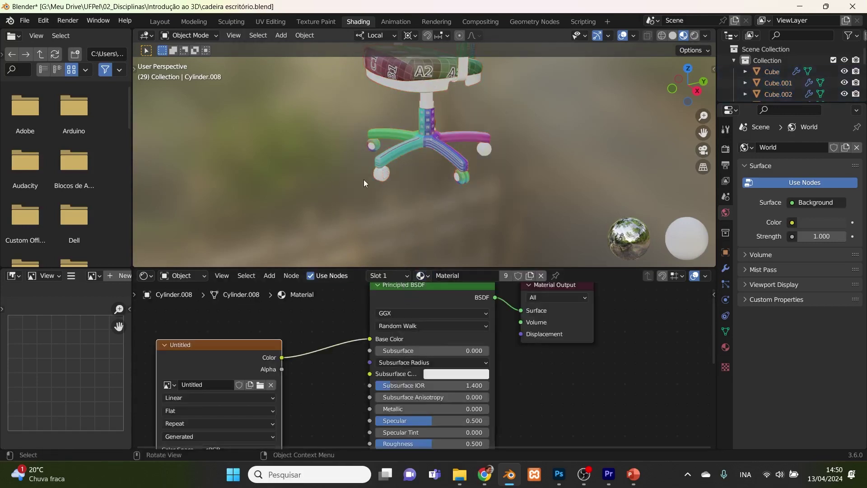
- Assign the existing Material to the caster wheel under the turquoise leg and to its hub cap
click(376, 172)
click(400, 276)
click(402, 294)
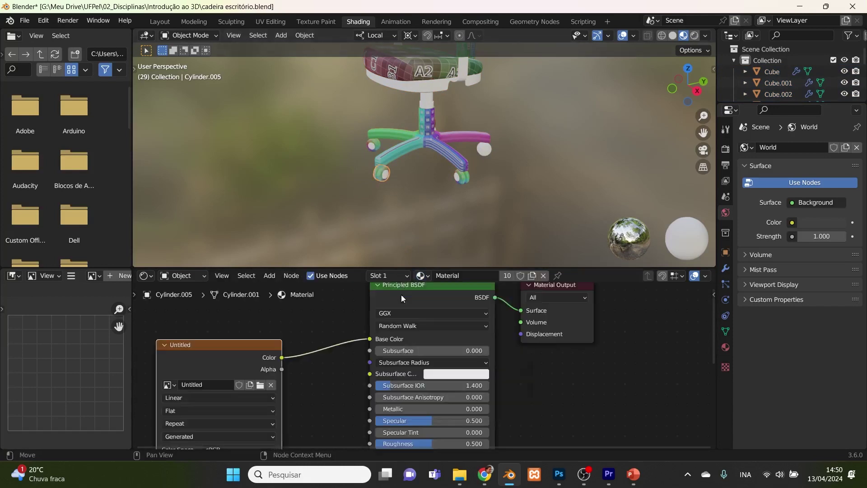
scroll(405, 185, up, 4)
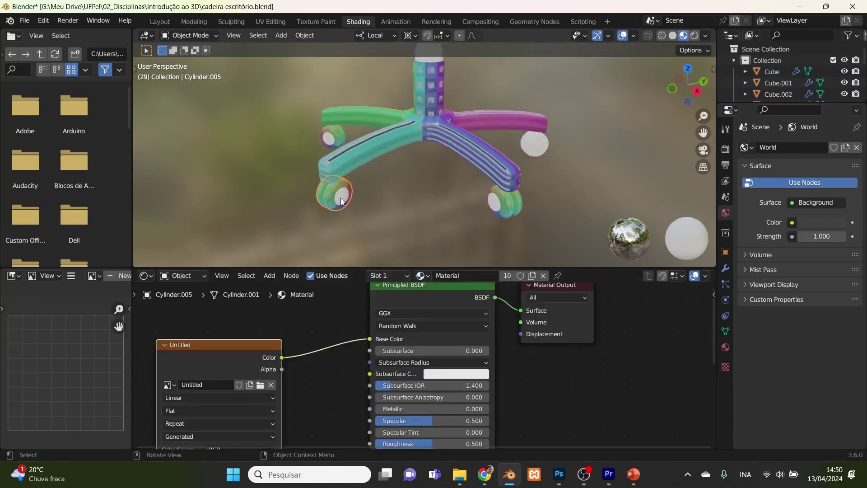
click(340, 198)
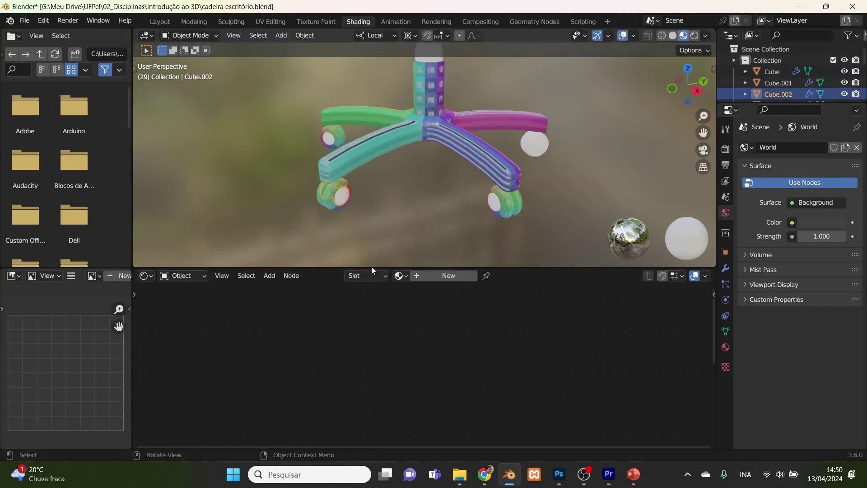
click(400, 276)
click(394, 290)
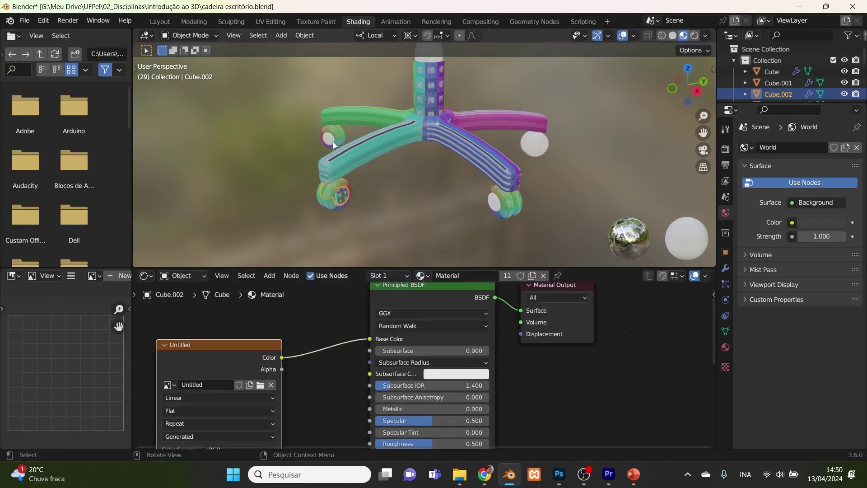
- Assign the existing Material to the hub caps of the casters under the green leg and the blue striped leg
click(330, 140)
click(405, 277)
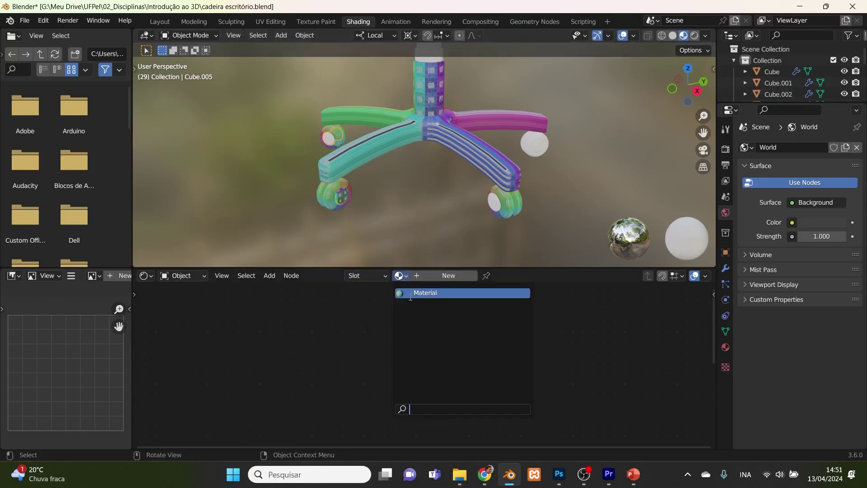
click(411, 294)
click(491, 204)
click(399, 276)
click(409, 290)
- Assign the existing Material to the hub cap and wheel of the caster under the magenta leg
click(535, 145)
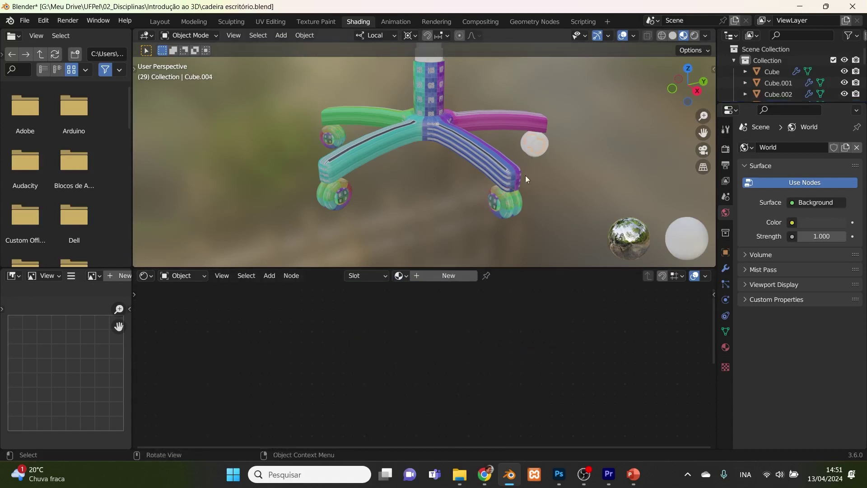
click(405, 276)
click(396, 294)
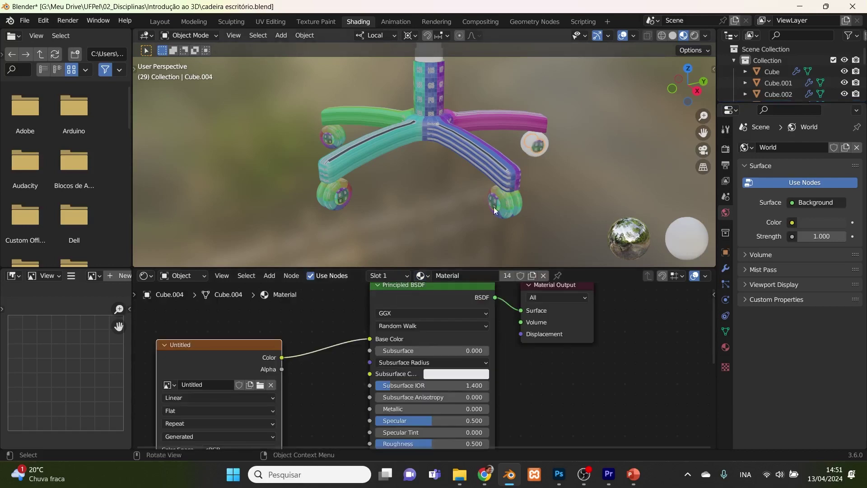
click(532, 137)
click(399, 276)
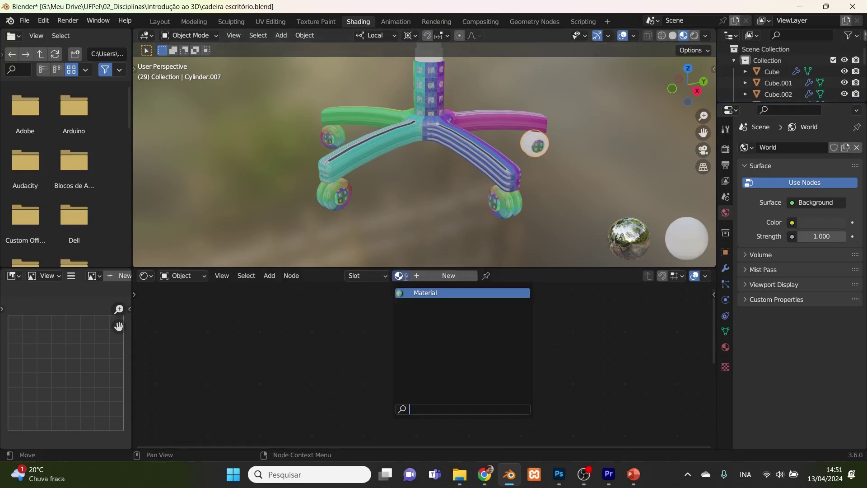
click(411, 294)
- Assign the existing Material to the wheel and hub cap of the caster under the red leg
middle_drag(589, 232, 608, 200)
click(638, 184)
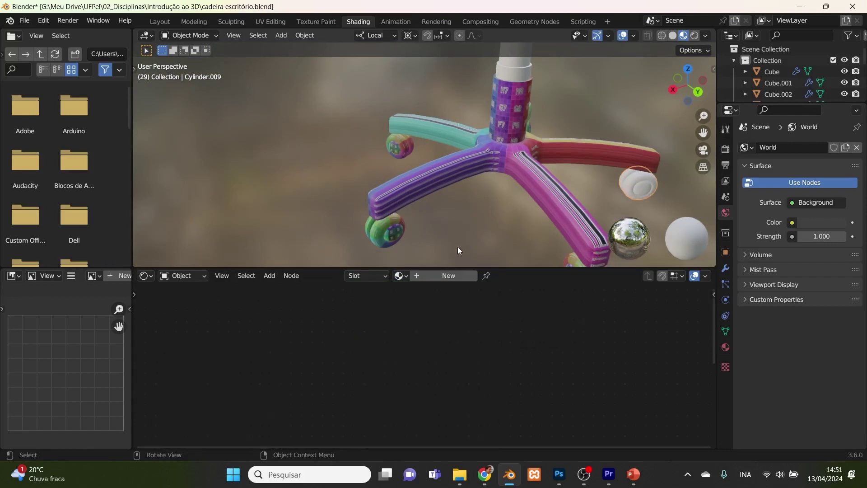
click(408, 275)
click(411, 294)
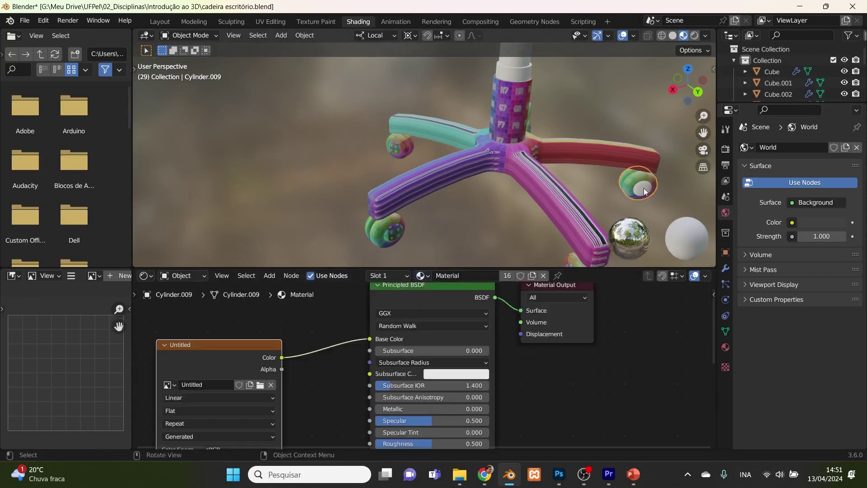
click(644, 188)
click(400, 275)
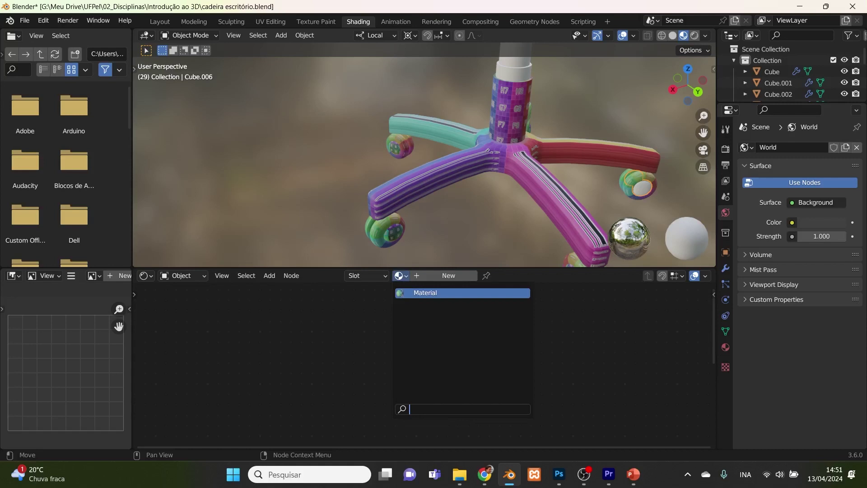
click(402, 292)
- Assign the existing Material to the upper sleeve of the central column
click(525, 68)
click(399, 275)
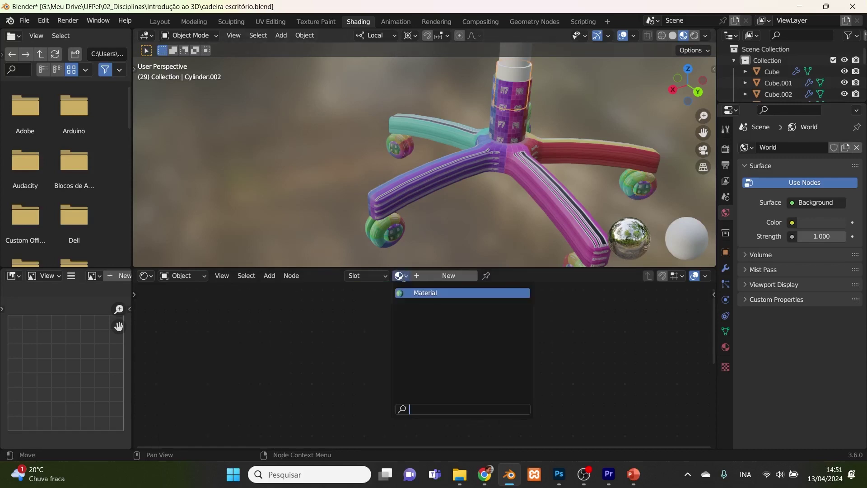
click(425, 292)
scroll(522, 67, down, 3)
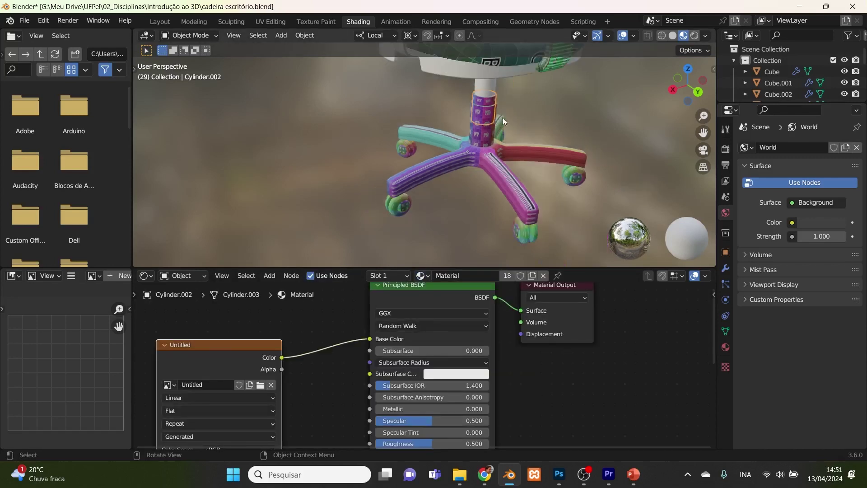
- Assign the existing Material to the central column's upper tube and to the base shell beneath the seat
click(483, 84)
click(405, 276)
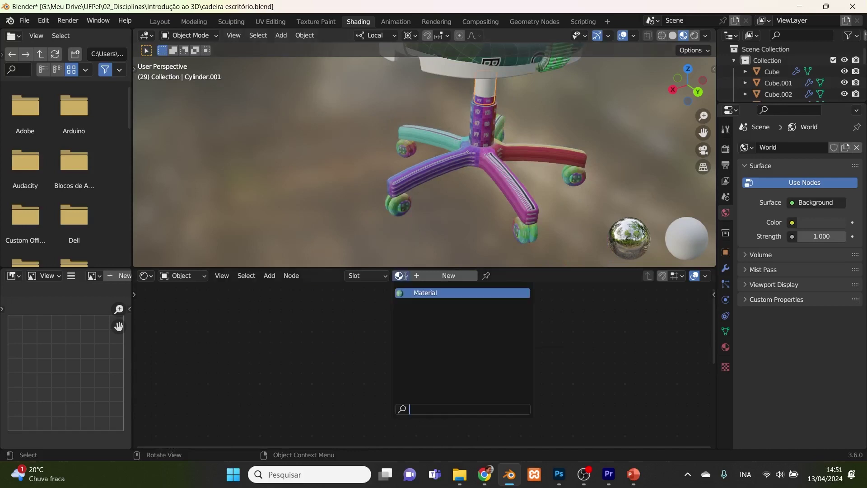
click(425, 293)
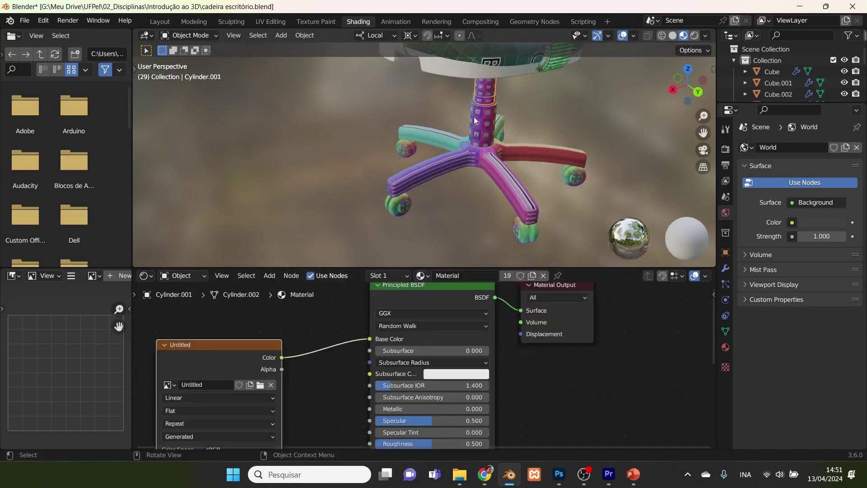
click(459, 71)
click(404, 277)
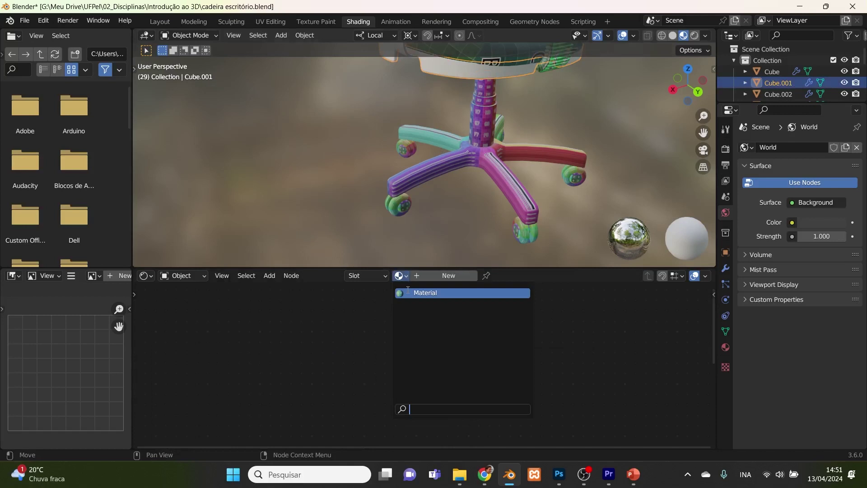
click(408, 291)
- Assign the existing Material to the lower armrest bracket and to the rounded mounting cap behind the backrest
scroll(482, 180, down, 4)
middle_drag(491, 157, 447, 189)
click(442, 189)
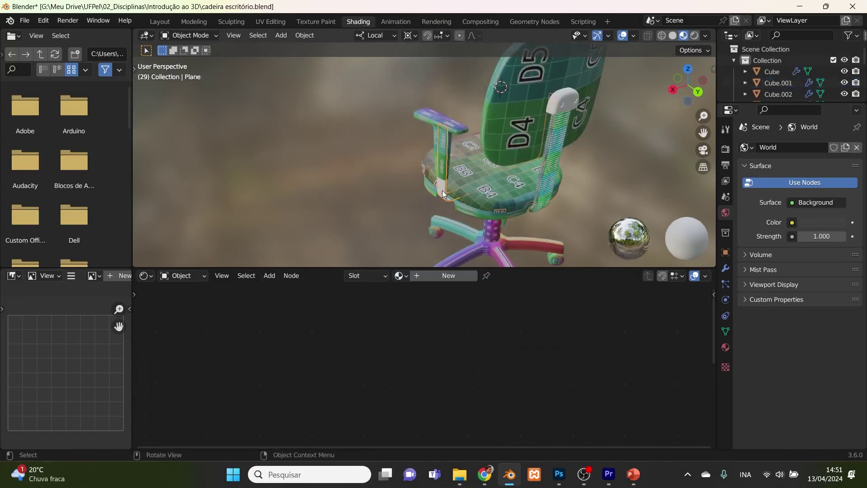
click(402, 275)
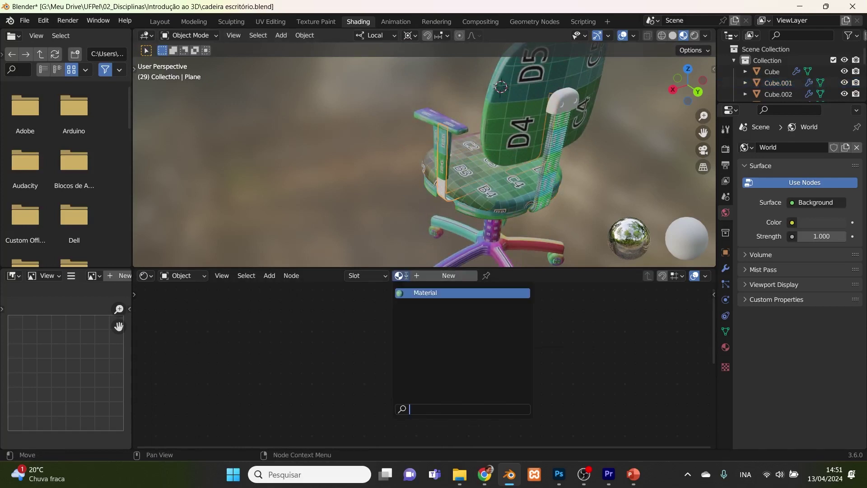
click(425, 293)
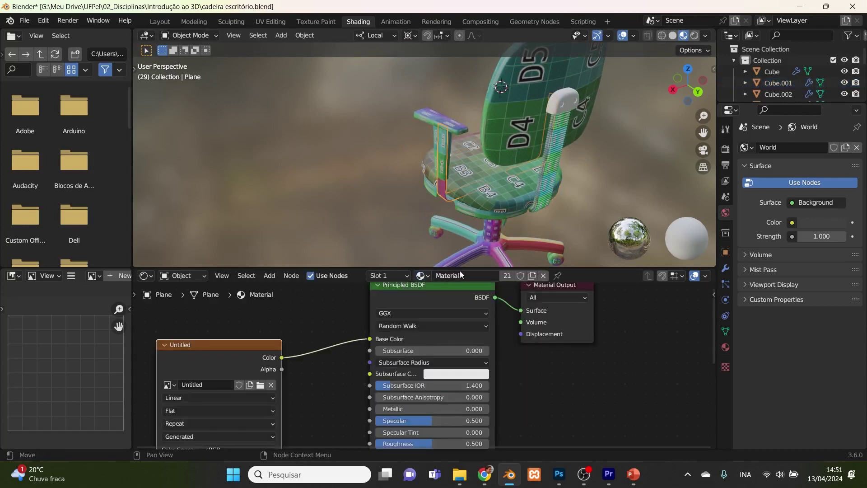
click(559, 101)
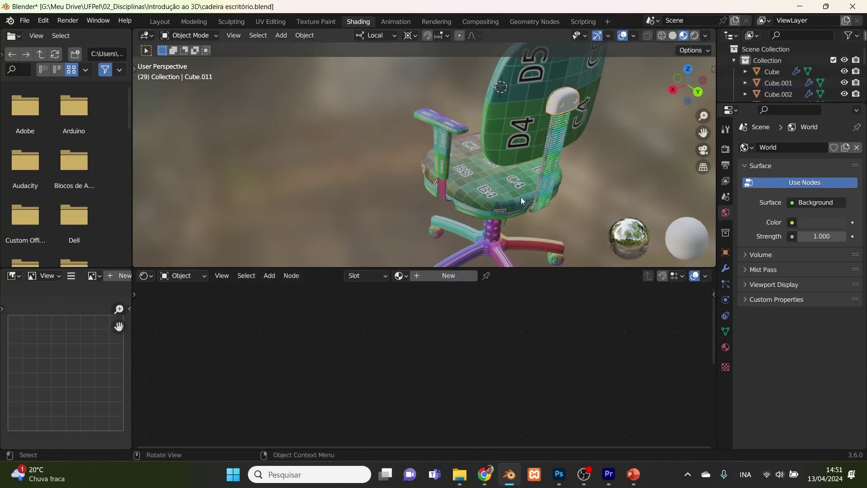
click(402, 276)
click(452, 293)
- Save the chair file and view the textured chair from the front
middle_drag(443, 199, 531, 198)
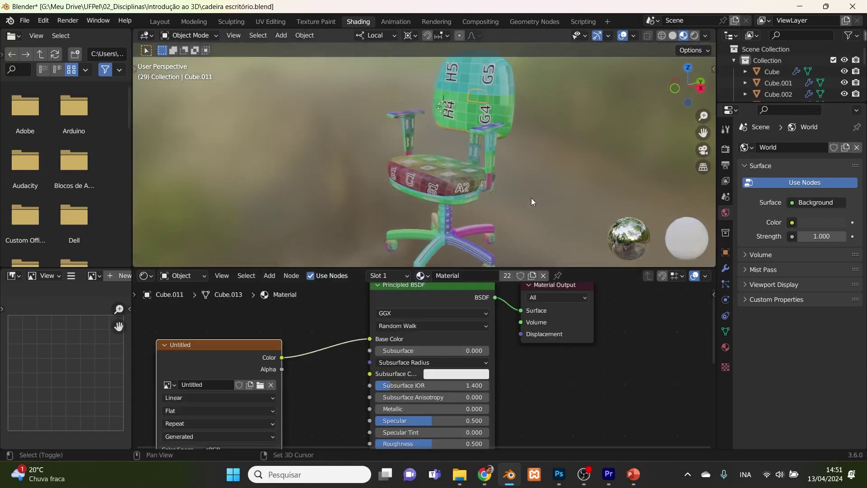
scroll(542, 195, up, 2)
key(ctrl+s)
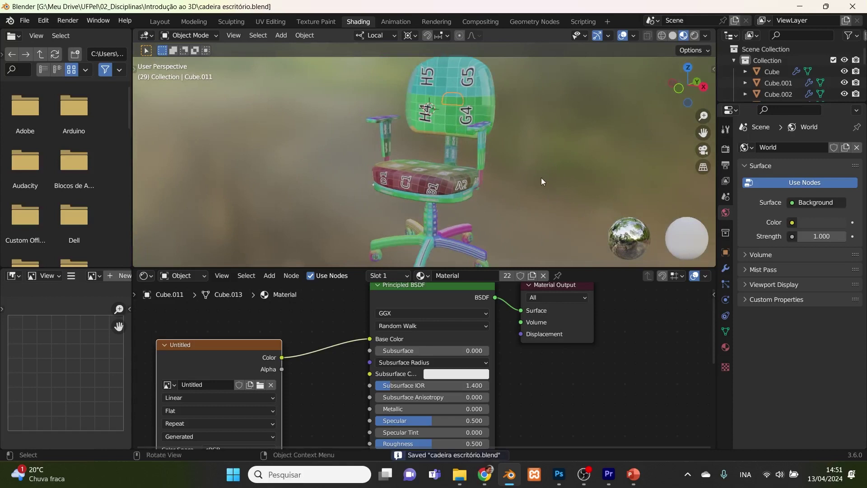
middle_drag(541, 178, 570, 183)
middle_drag(499, 188, 500, 205)
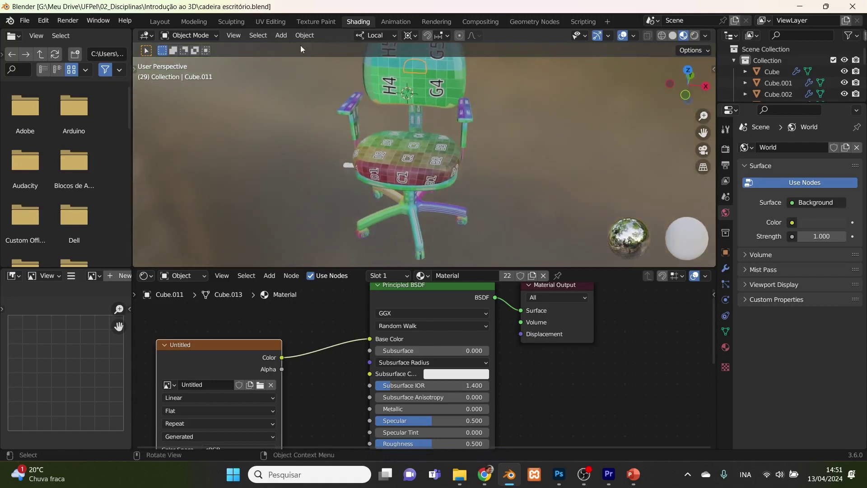
- Switch to the UV Editing workspace, deselect the mesh, and set the solid viewport shading color to Texture
click(283, 22)
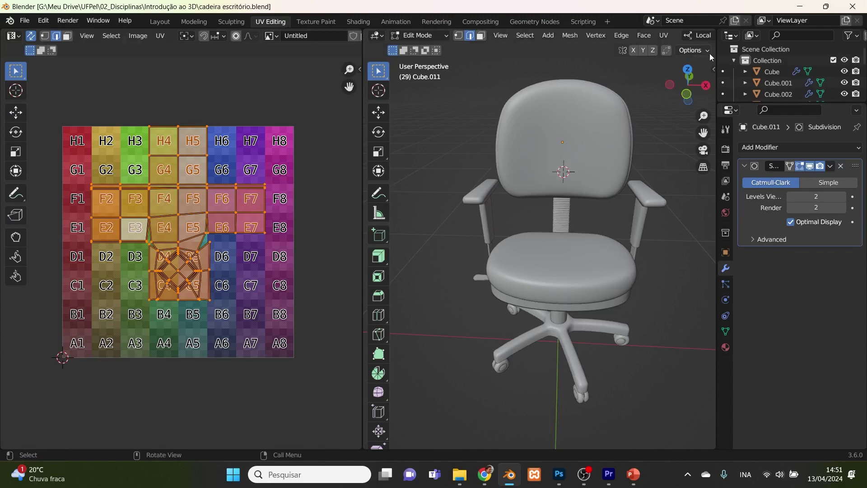
key(alt+a)
scroll(687, 35, down, 3)
scroll(687, 35, down, 8)
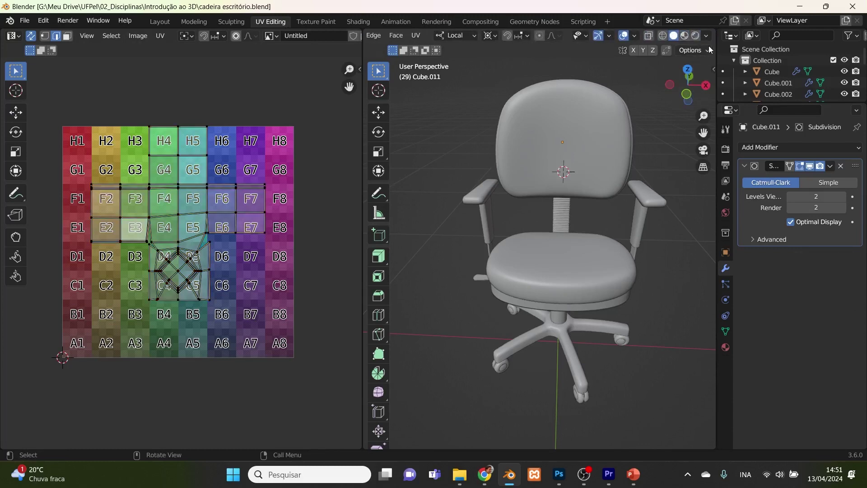
click(708, 36)
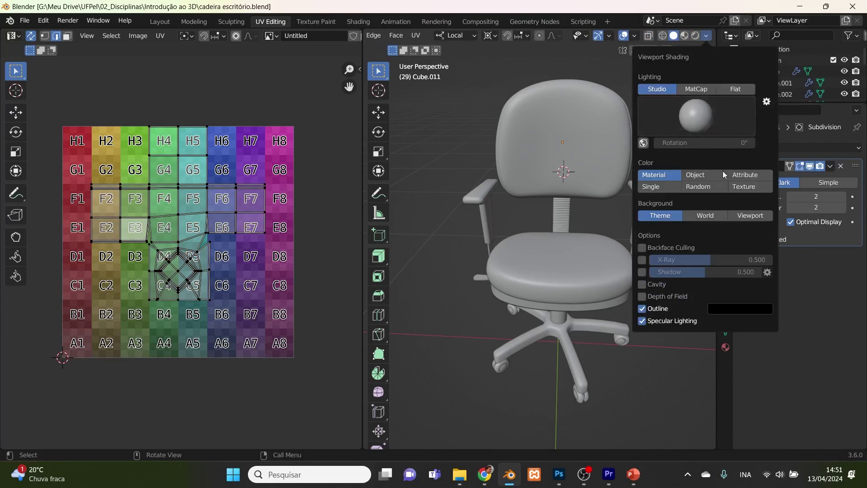
click(740, 186)
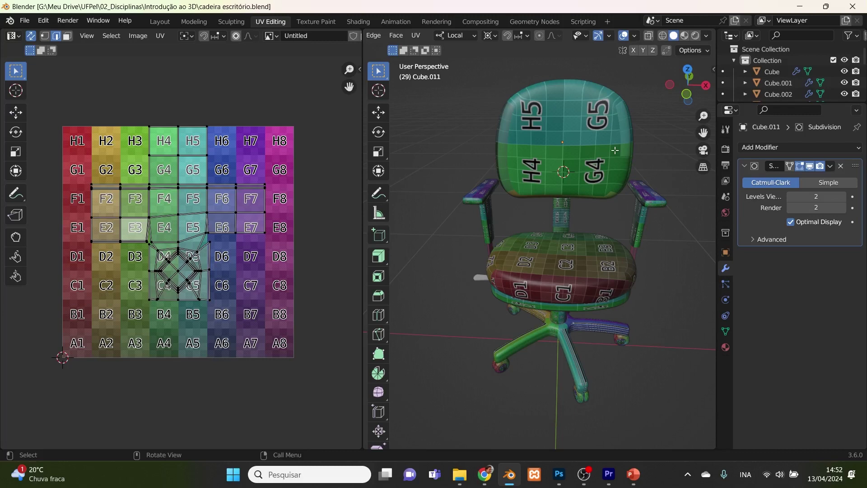
- In Object Mode, select the backrest cushion and apply its Simple Deform modifier, keeping the Subdivision modifier
scroll(463, 37, up, 10)
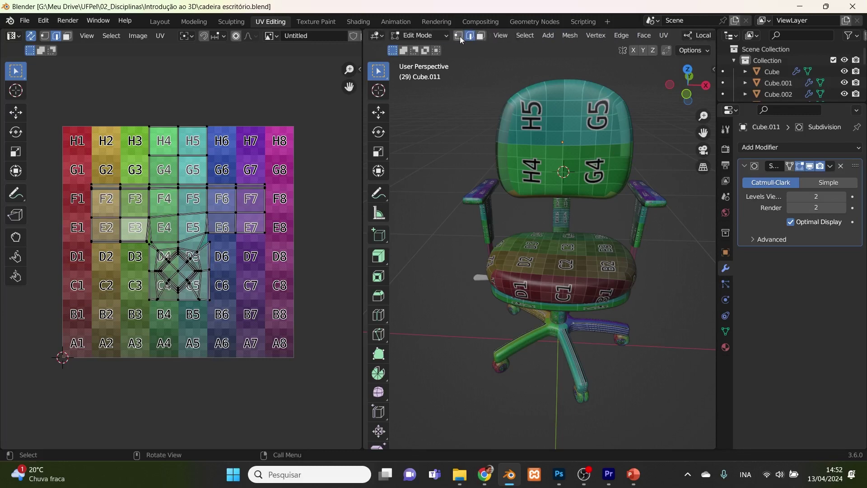
click(448, 35)
click(441, 45)
click(567, 126)
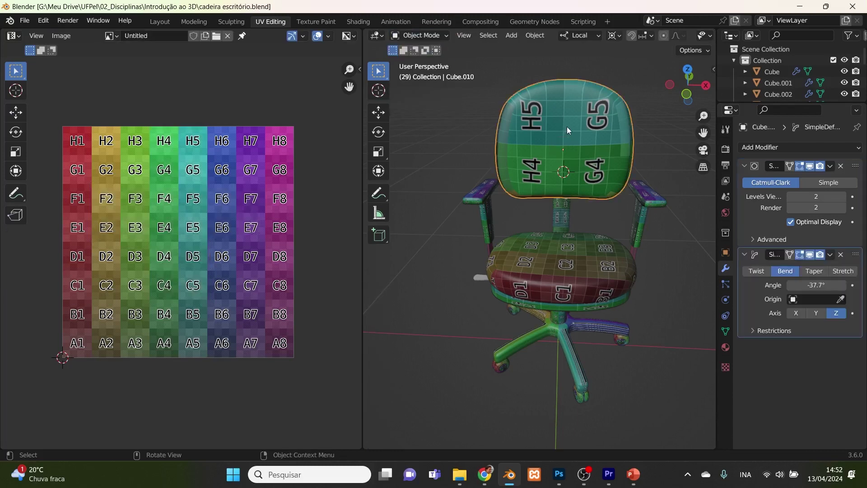
key(Tab)
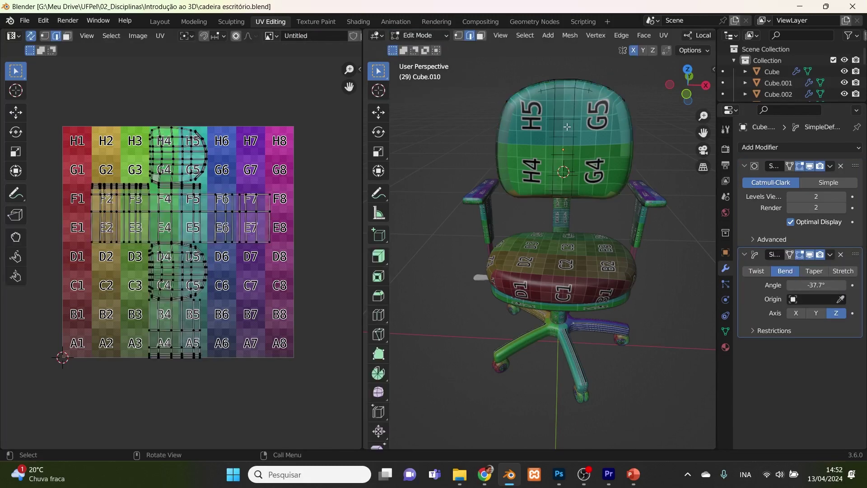
middle_drag(650, 163, 538, 190)
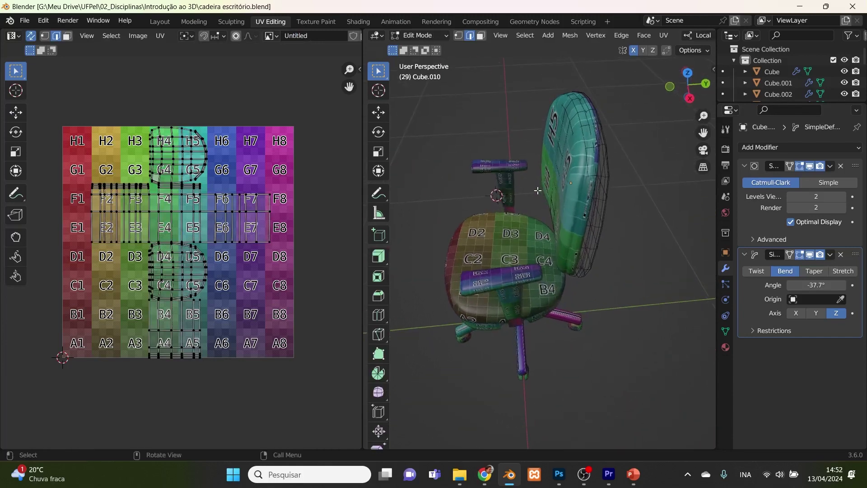
key(Tab)
click(830, 256)
click(798, 266)
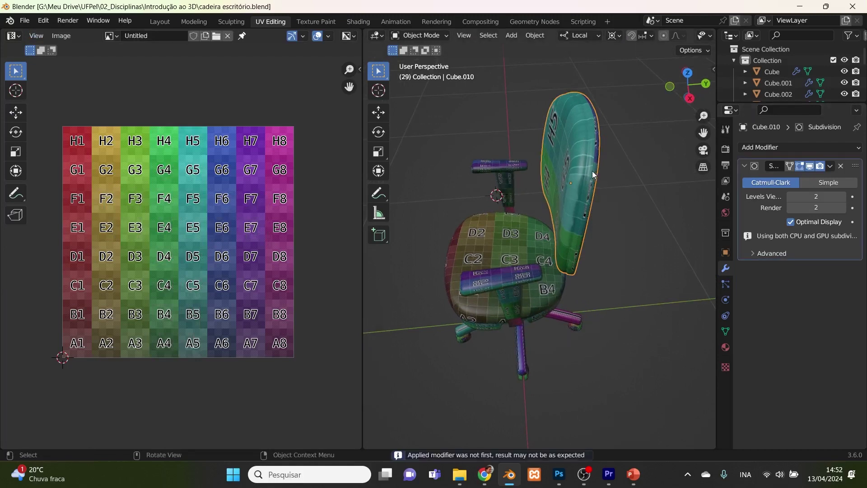
- In Edit Mode, select the short edges that cross the backrest cushion's side rim at its corners
key(Tab)
scroll(594, 171, up, 3)
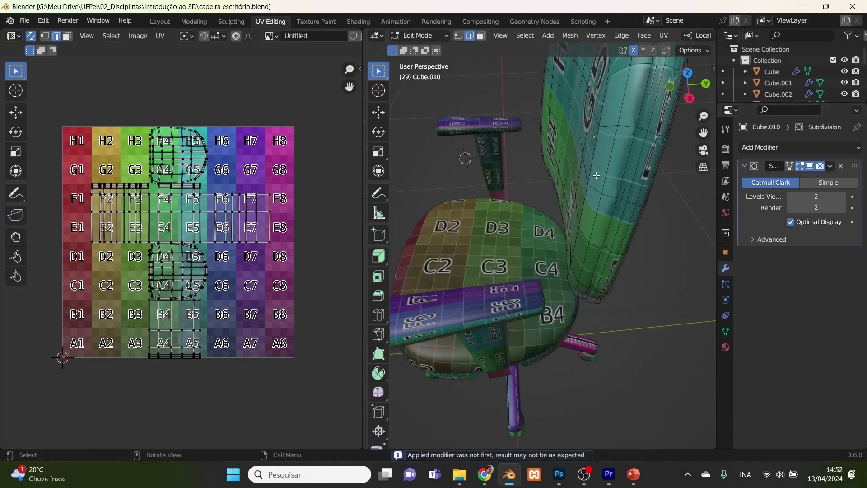
middle_drag(599, 177, 527, 131)
click(524, 218)
shift+click(495, 84)
scroll(519, 154, down, 4)
middle_drag(625, 306, 489, 224)
scroll(483, 251, up, 3)
middle_drag(483, 256, 592, 228)
alt+shift+click(677, 174)
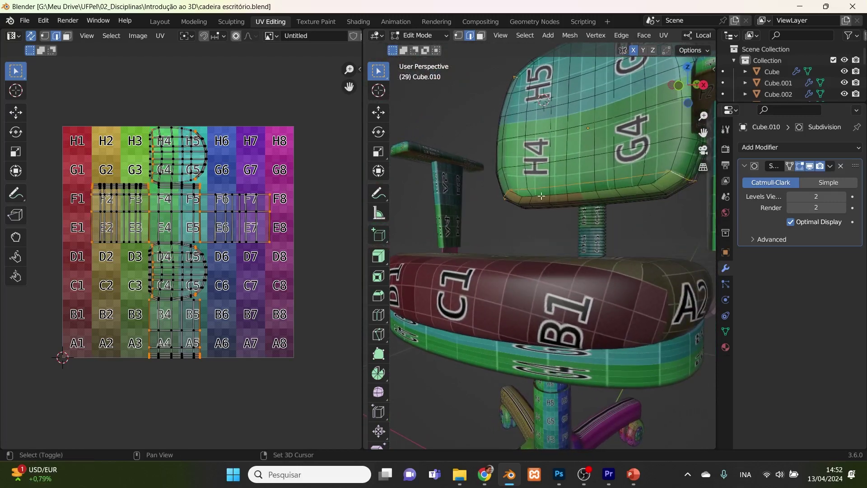
alt+shift+click(691, 199)
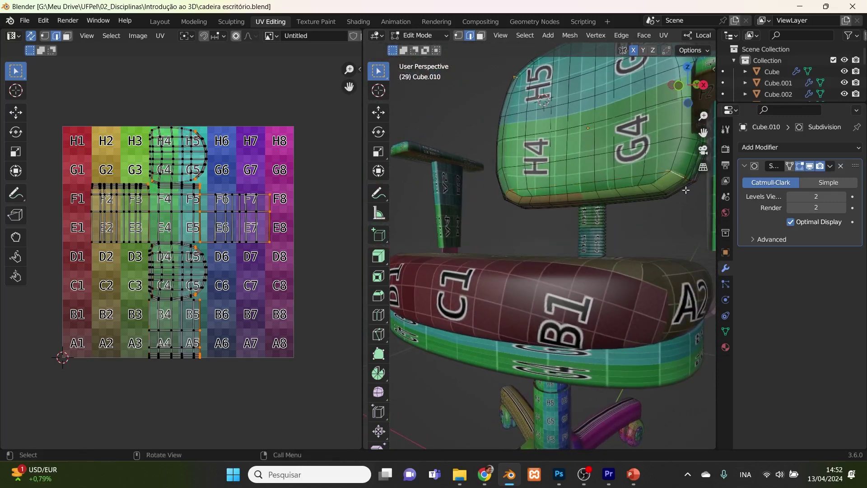
alt+shift+click(657, 187)
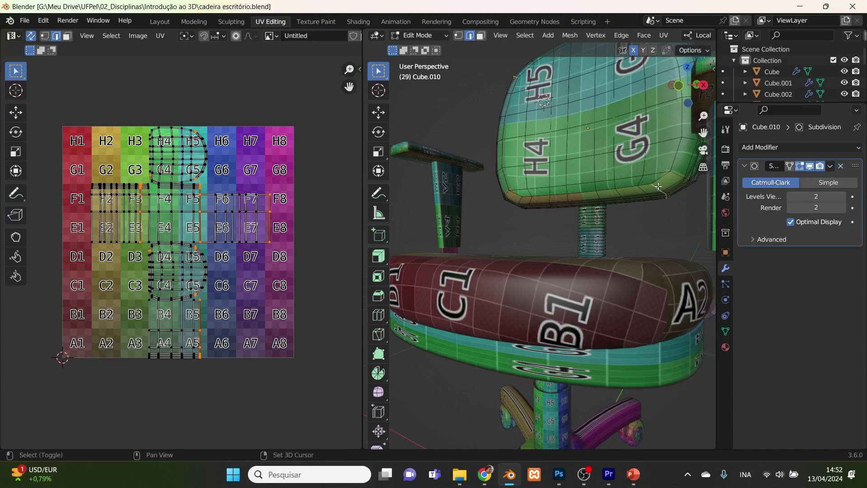
- Add the edge loop around the backrest cushion's rear face to the edge selection
scroll(520, 200, down, 5)
middle_drag(632, 195, 560, 237)
scroll(558, 200, up, 5)
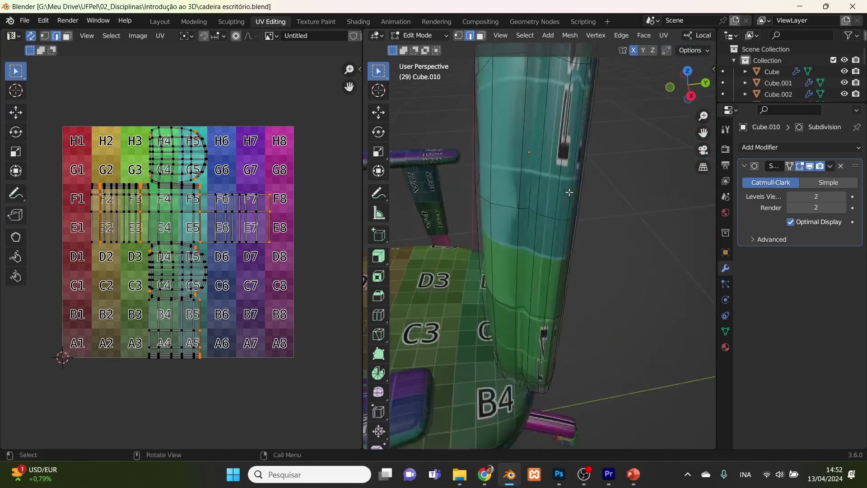
middle_drag(600, 207, 582, 231)
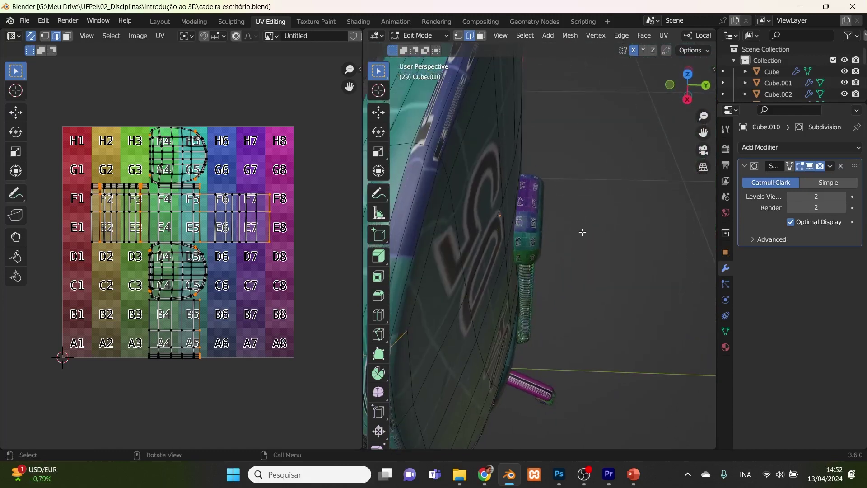
alt+shift+click(411, 256)
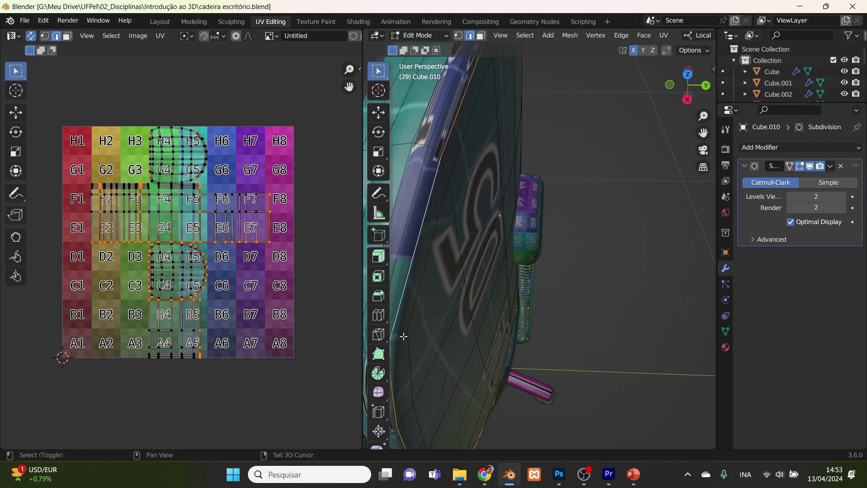
- Check the selected edges around the backrest cushion and mark them as a seam
scroll(403, 337, down, 5)
middle_drag(403, 336, 422, 257)
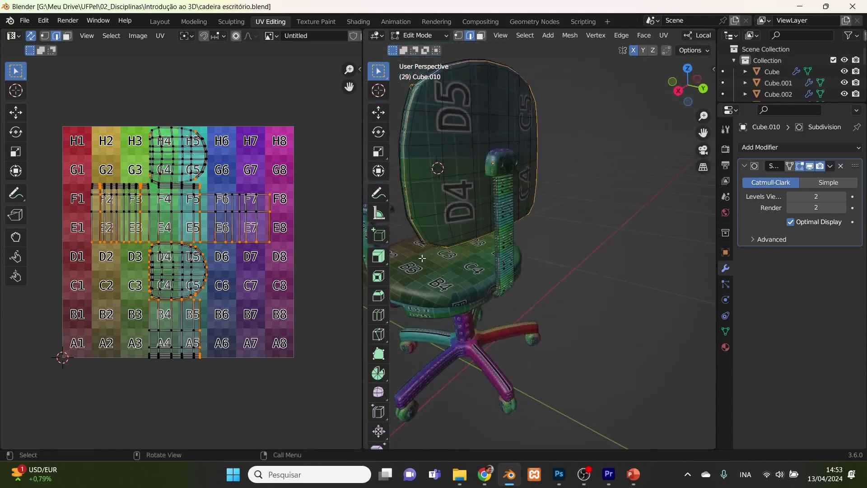
scroll(422, 258, up, 6)
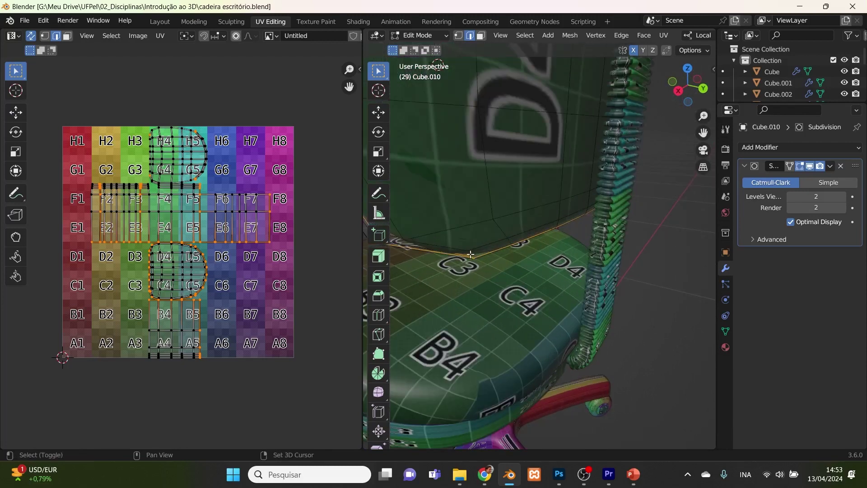
scroll(470, 255, down, 6)
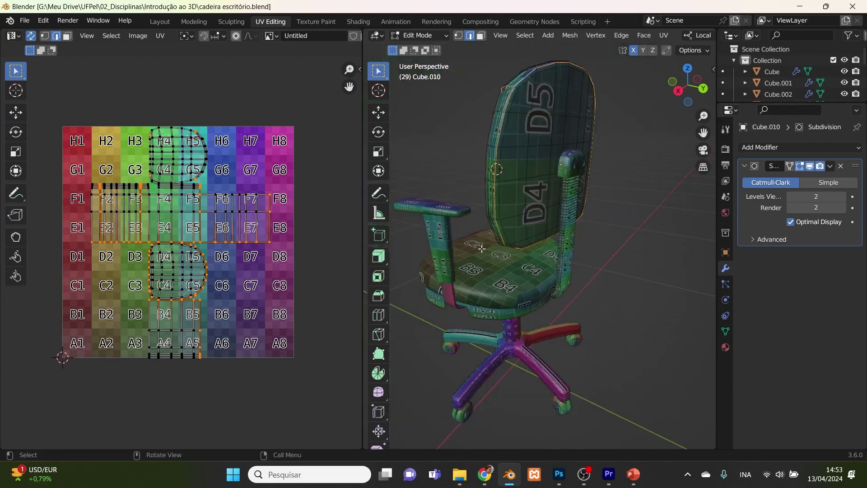
middle_drag(470, 254, 497, 233)
scroll(624, 83, up, 3)
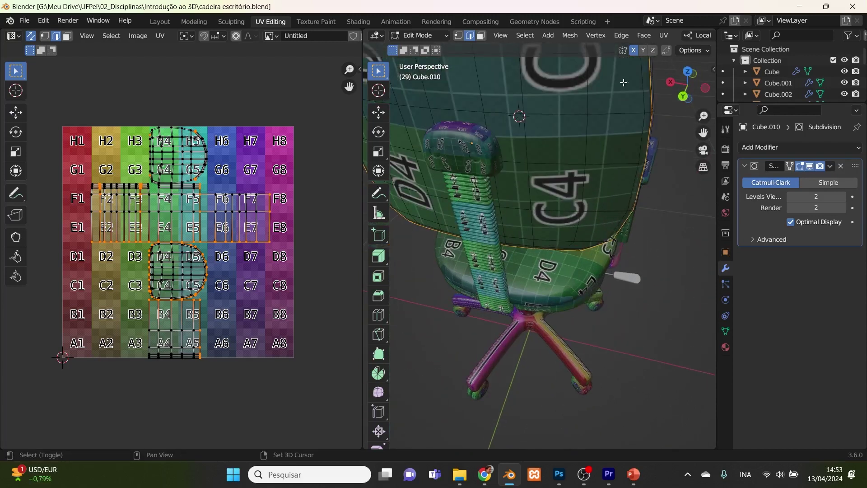
middle_drag(608, 219, 579, 181)
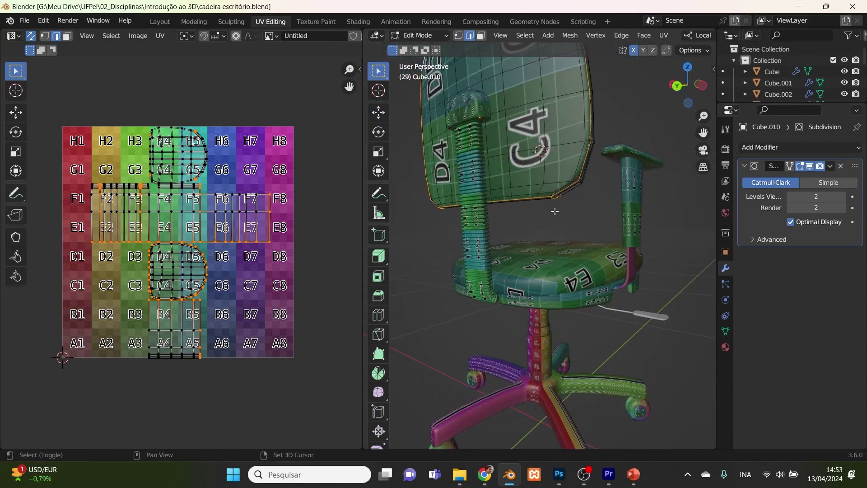
scroll(580, 181, up, 3)
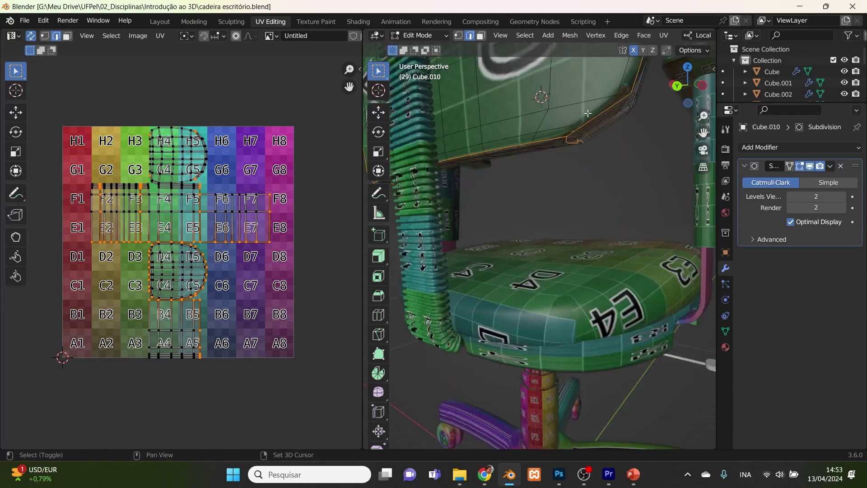
scroll(571, 127, down, 5)
middle_drag(571, 127, 537, 268)
scroll(537, 269, up, 4)
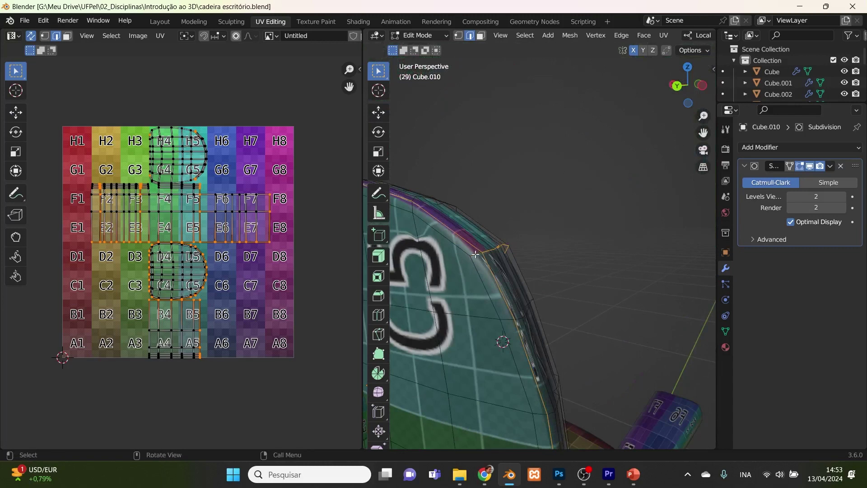
right_click(497, 253)
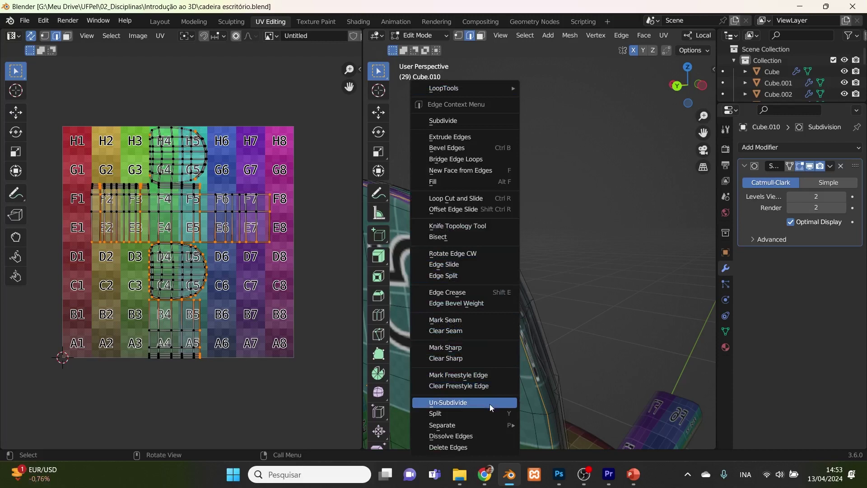
click(499, 319)
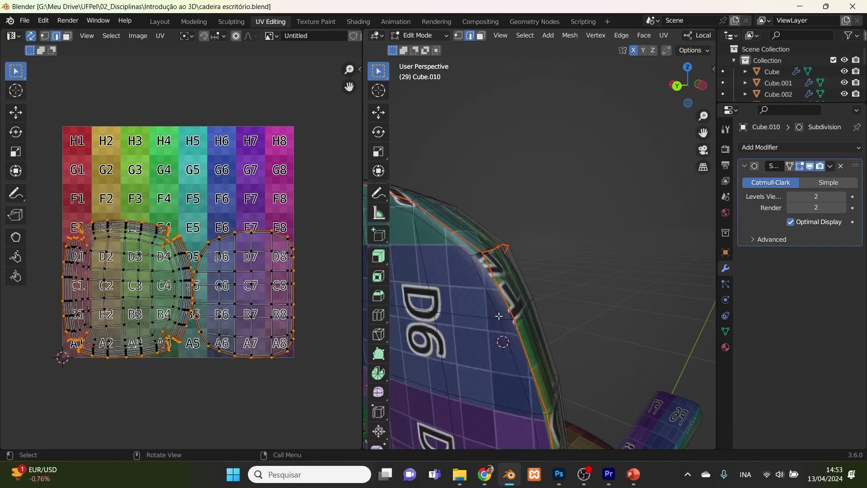
- Finish editing the backrest cushion, select the armrest uprights object and enter its Edit Mode
scroll(499, 316, down, 2)
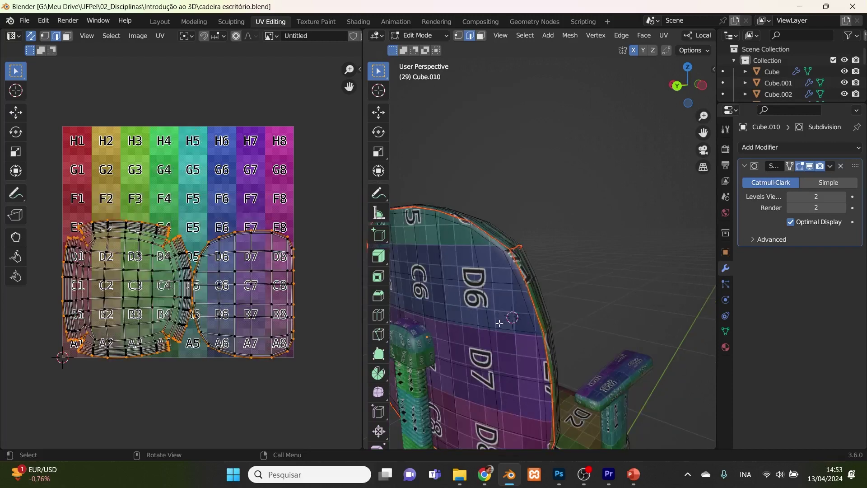
scroll(499, 324, down, 3)
middle_drag(509, 332, 482, 319)
key(Tab)
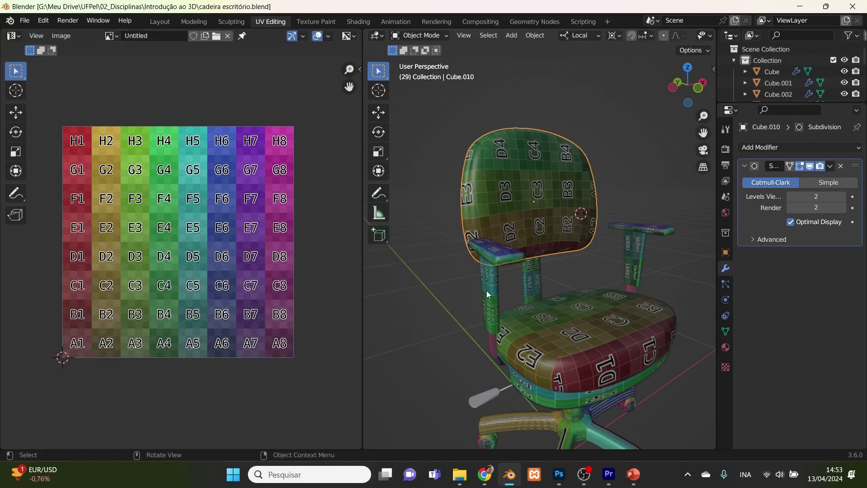
click(487, 291)
scroll(495, 312, up, 3)
middle_drag(476, 329, 514, 288)
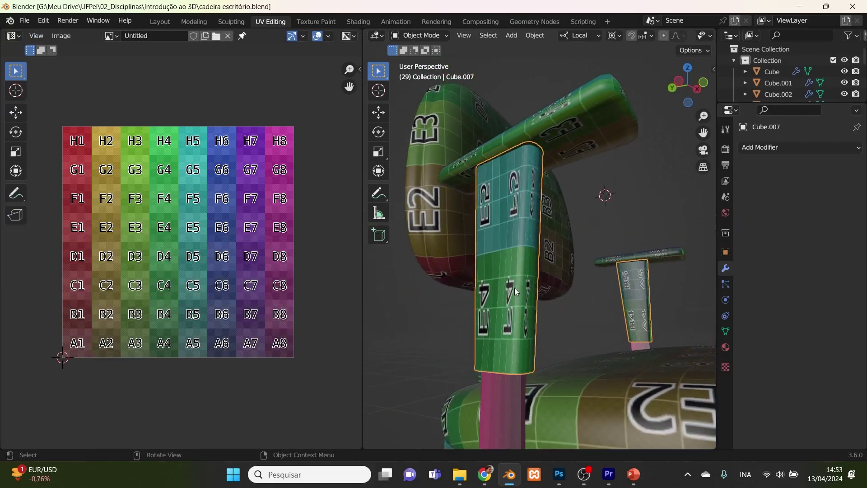
key(Tab)
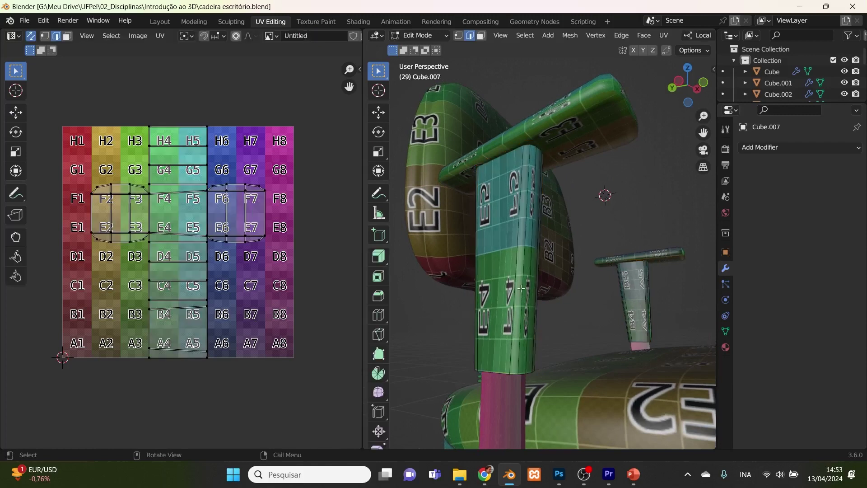
- Select the edges around the lower end of the first armrest upright and mark them as a seam
middle_drag(515, 327, 514, 320)
click(490, 351)
middle_drag(546, 353, 542, 304)
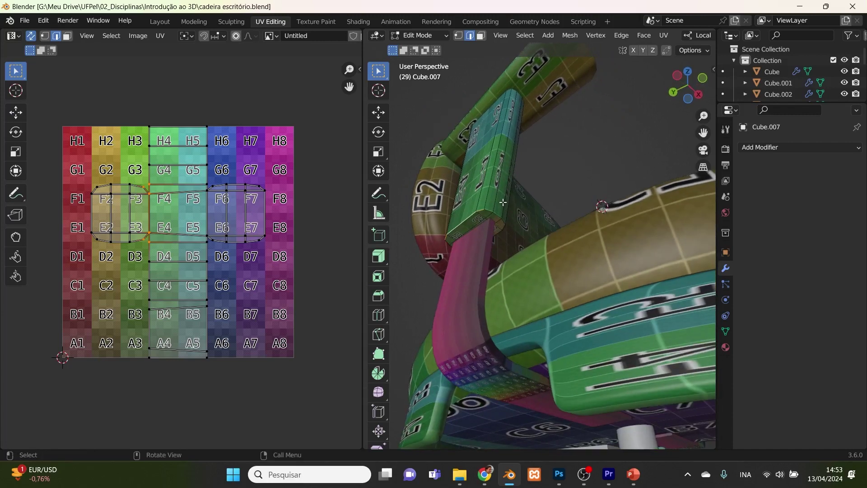
shift+click(497, 216)
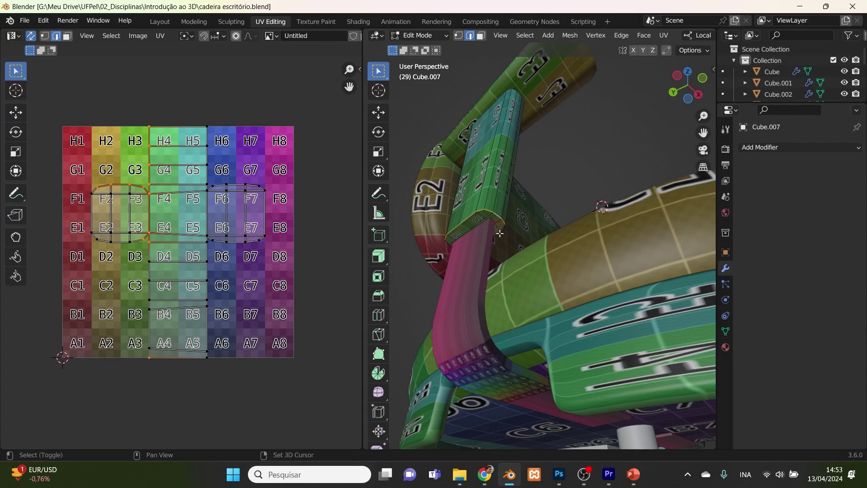
middle_drag(488, 274, 598, 287)
shift+click(703, 355)
middle_drag(703, 355, 525, 378)
right_click(500, 385)
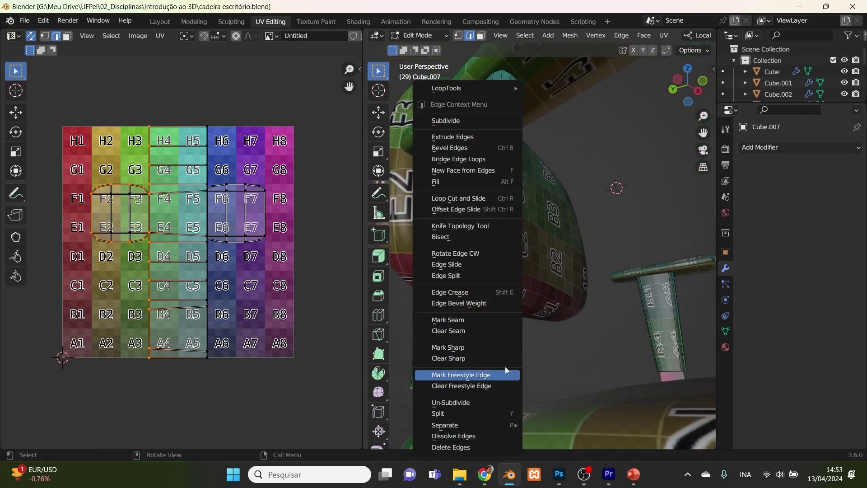
click(501, 323)
- With X-ray on, select the edges around the upper end of the same upright and mark them as a seam
middle_drag(518, 203, 516, 245)
key(alt+z)
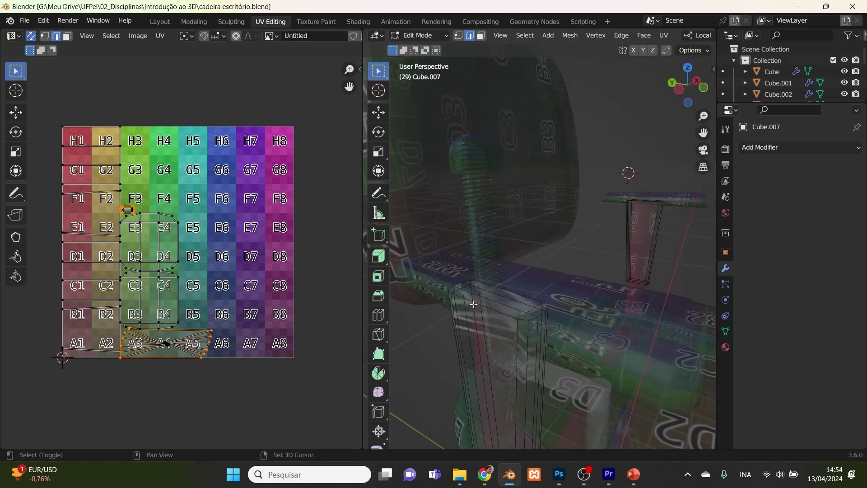
click(499, 311)
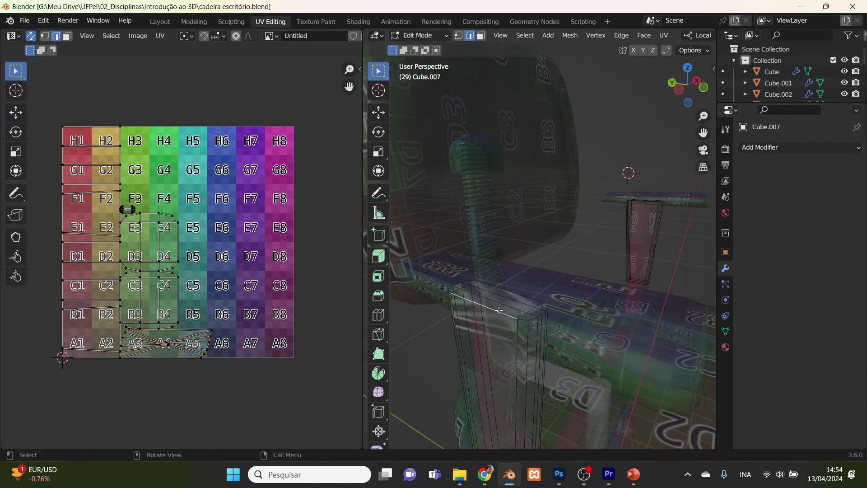
shift+click(504, 292)
shift+click(457, 283)
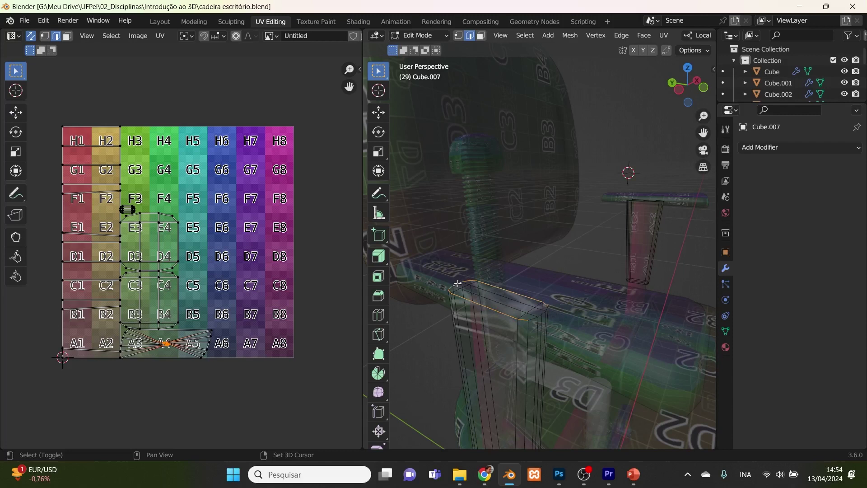
shift+click(543, 315)
shift+click(540, 327)
shift+click(541, 328)
shift+click(534, 320)
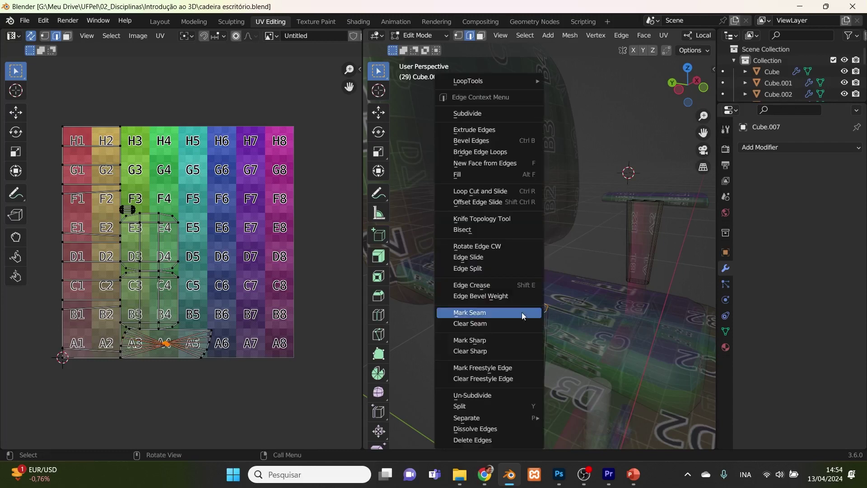
click(522, 314)
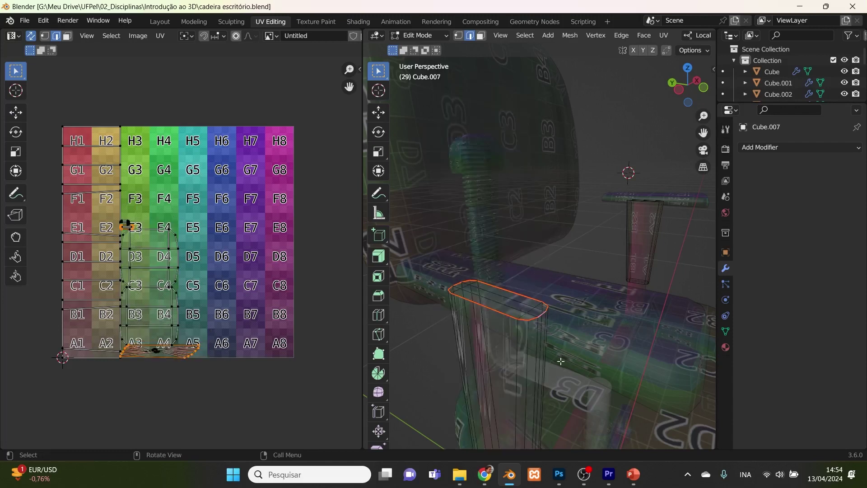
- Mark one full-height vertical edge at the rear of the first armrest upright as a seam
middle_drag(563, 355, 655, 316)
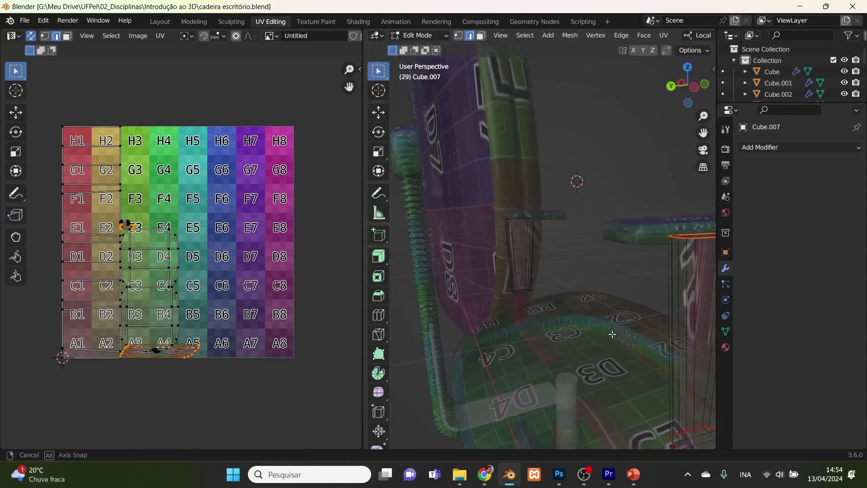
click(678, 289)
right_click(678, 288)
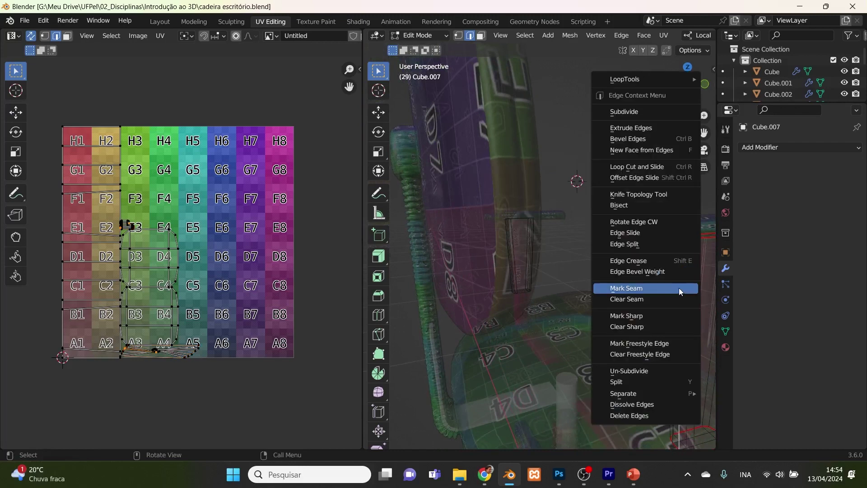
click(678, 289)
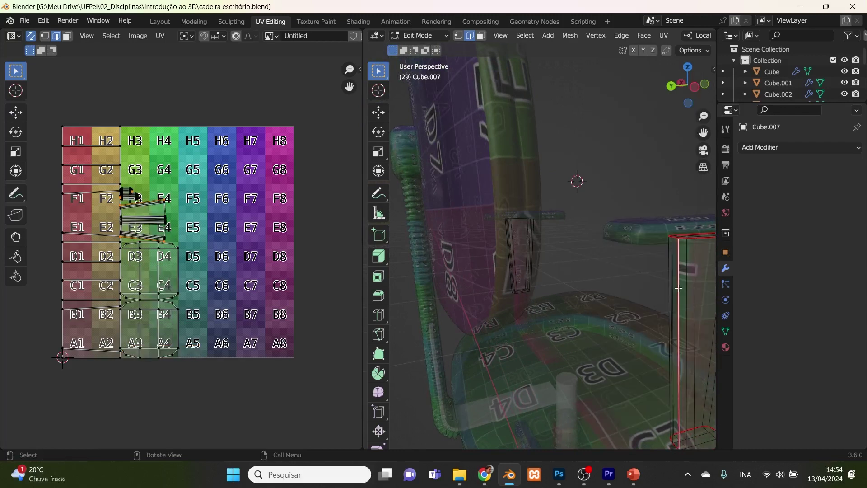
click(616, 303)
- In Object Mode, check the transform and scale values of the armrest uprights
scroll(641, 329, down, 2)
key(Tab)
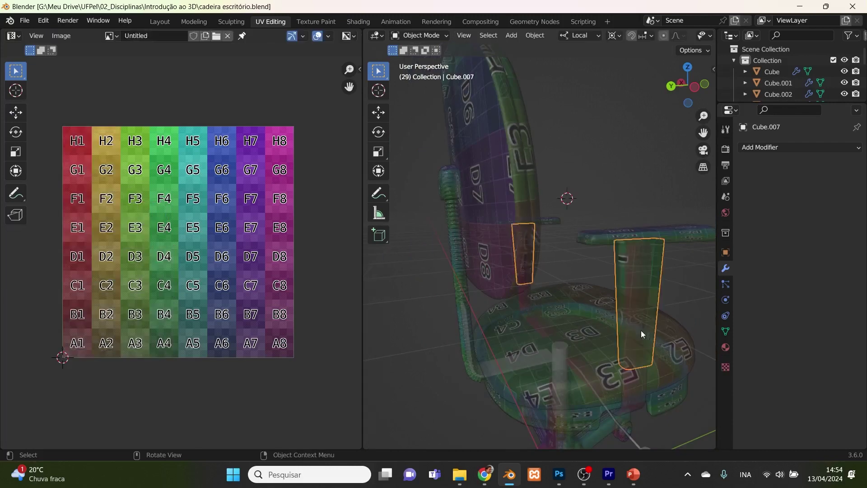
key(n)
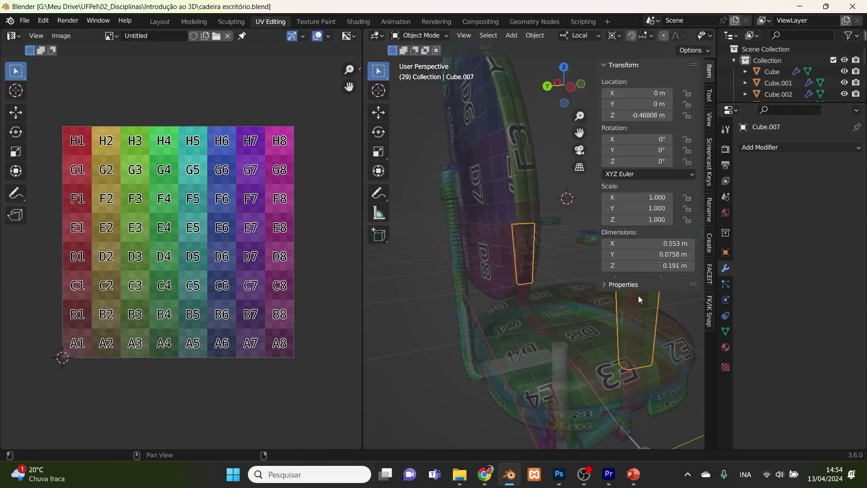
key(n)
middle_drag(625, 327, 570, 242)
- In Edit Mode, select the edges around the lower end of the opposite armrest upright and mark them as a seam
key(Tab)
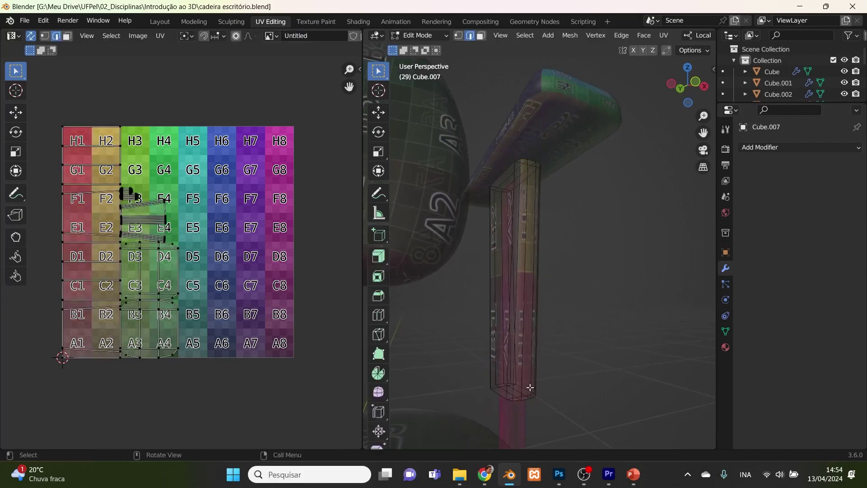
scroll(513, 405, up, 2)
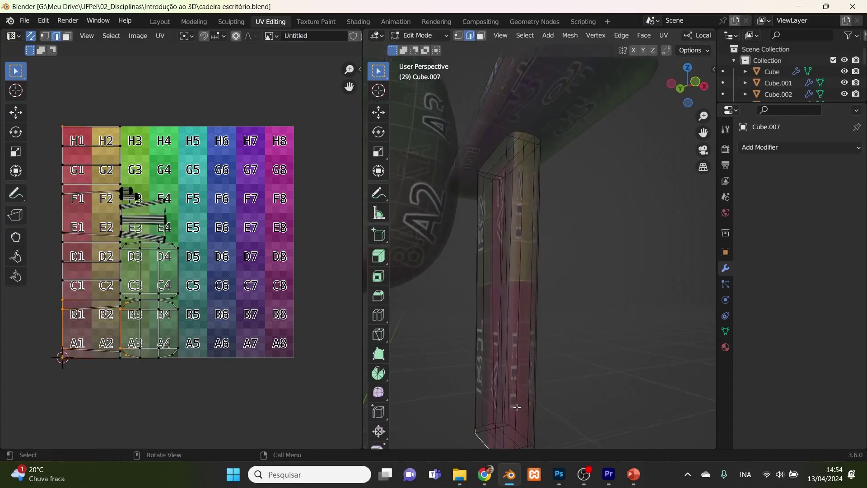
middle_drag(514, 407, 518, 349)
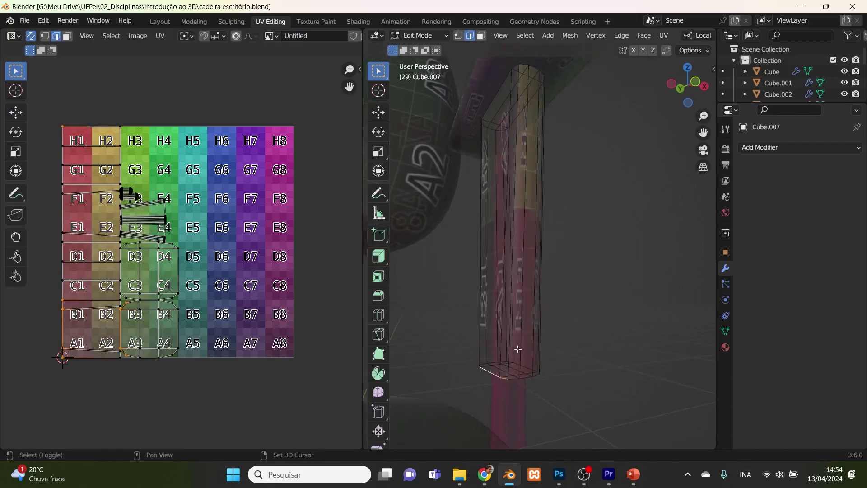
alt+click(514, 381)
alt+shift+click(526, 365)
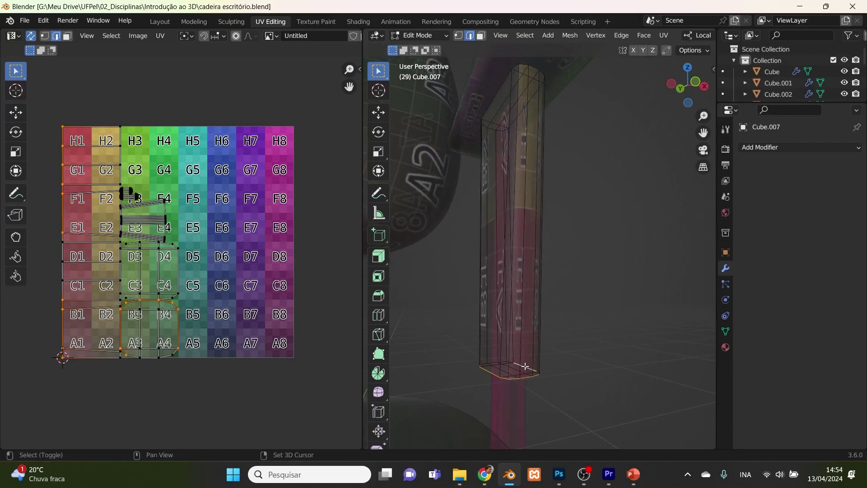
right_click(494, 362)
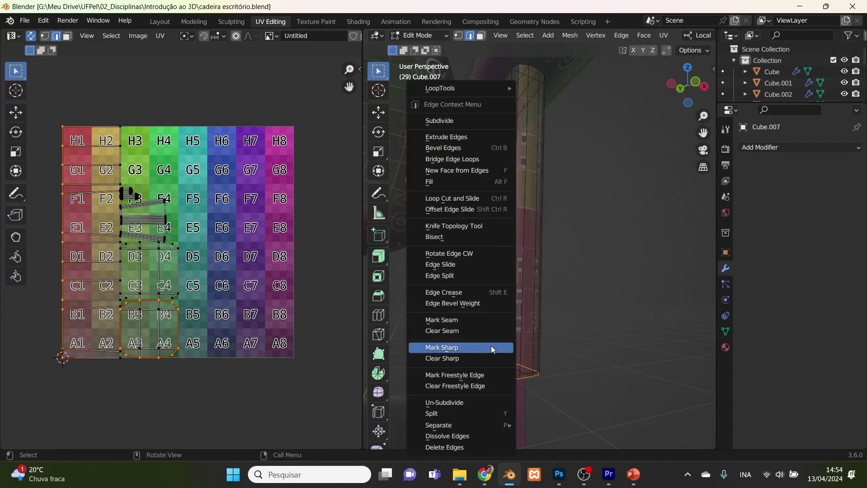
click(491, 347)
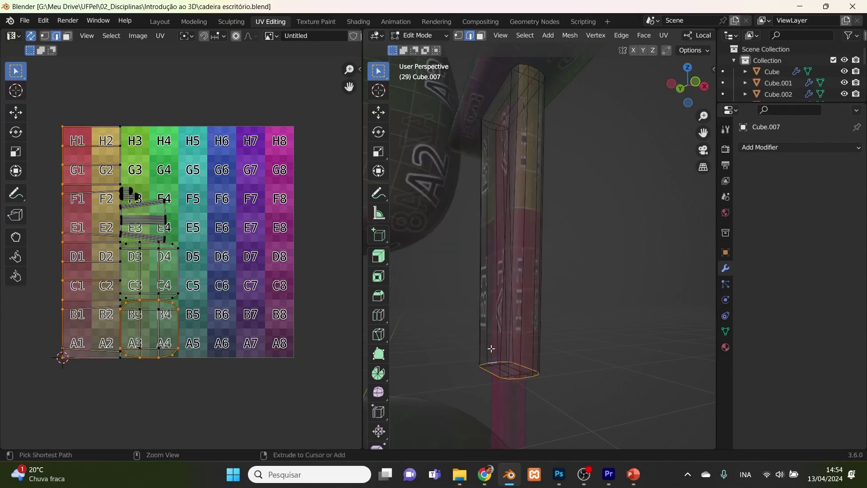
right_click(491, 348)
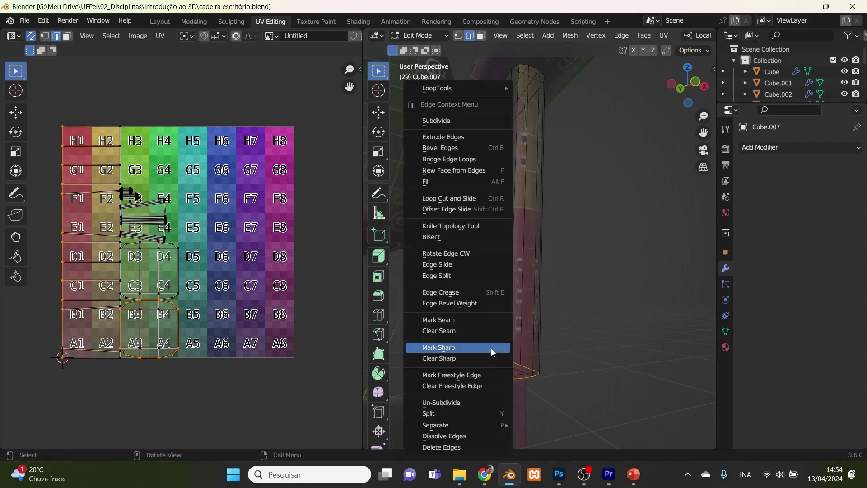
click(491, 325)
- Select the edges around the upper end of the opposite upright and mark them as a seam
middle_drag(522, 160, 501, 178)
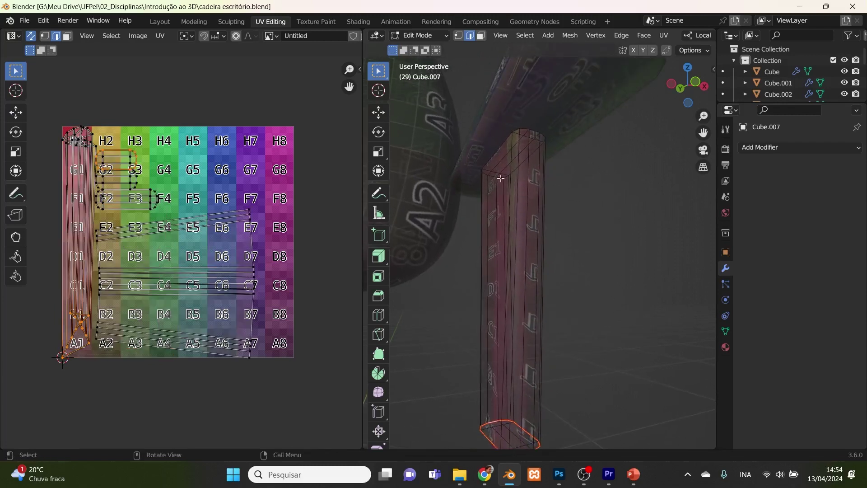
click(496, 150)
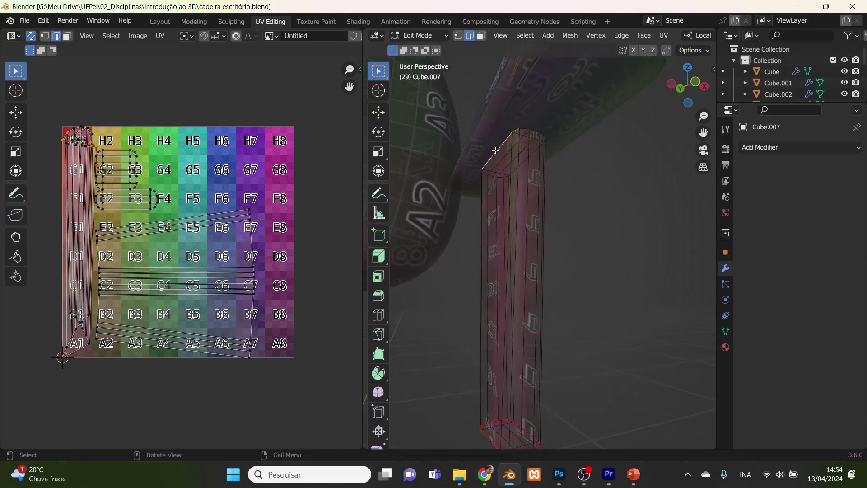
shift+click(523, 129)
shift+click(535, 154)
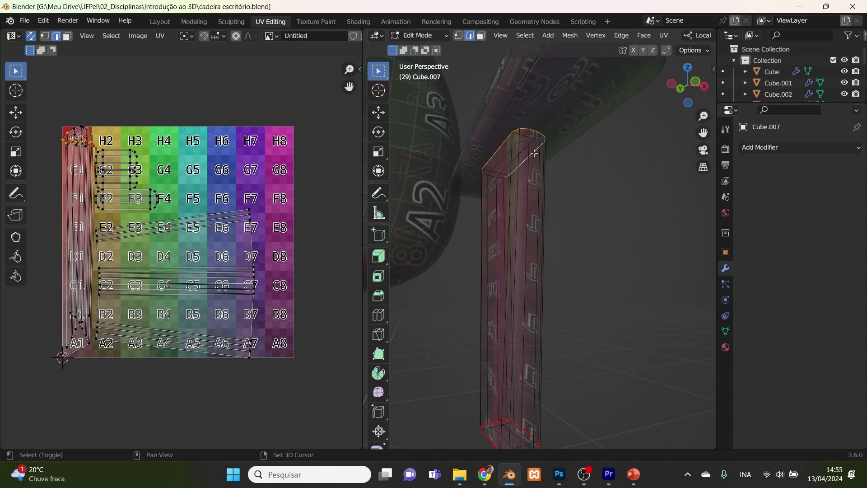
right_click(492, 176)
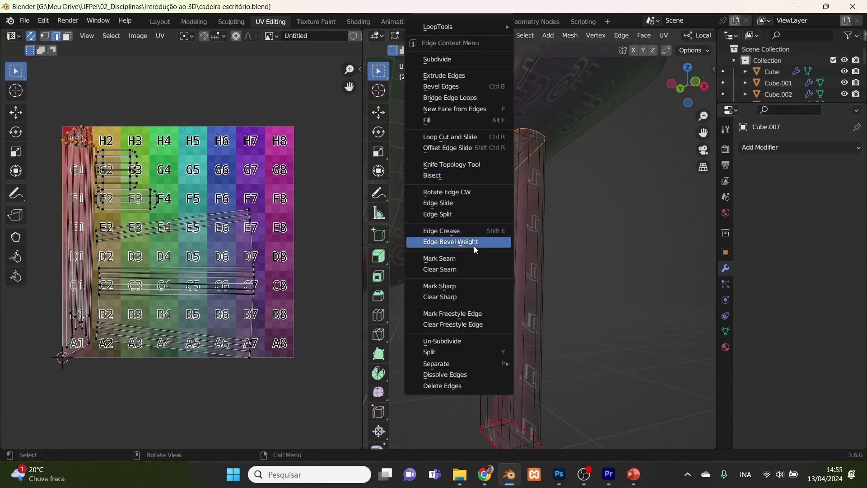
click(473, 258)
- Mark one full-height vertical edge at the rear of the opposite armrest upright as a seam
middle_drag(527, 267, 605, 271)
scroll(625, 310, up, 4)
middle_drag(492, 289, 433, 181)
alt+click(496, 172)
right_click(496, 171)
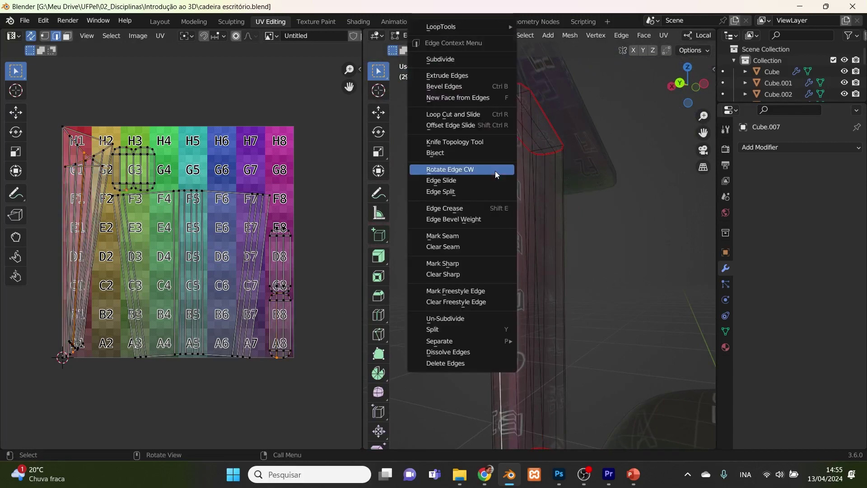
click(485, 235)
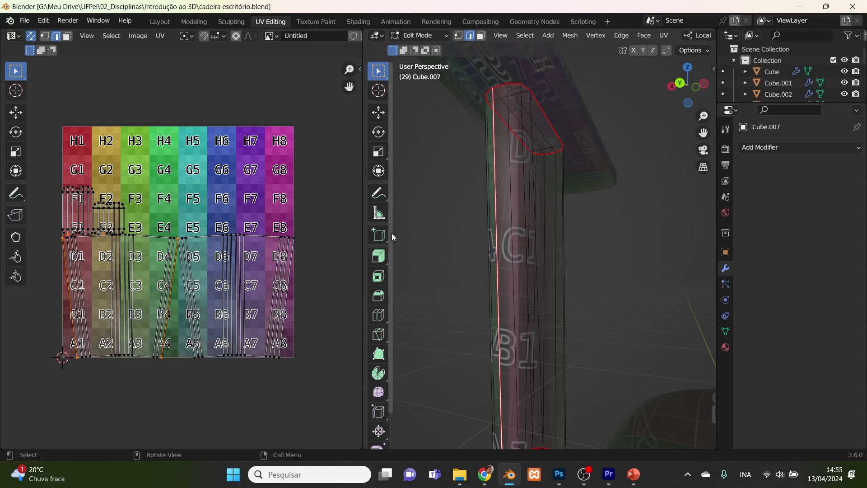
- Return to Object Mode, select the armrest pad above the upright and enter its Edit Mode
scroll(567, 246, down, 5)
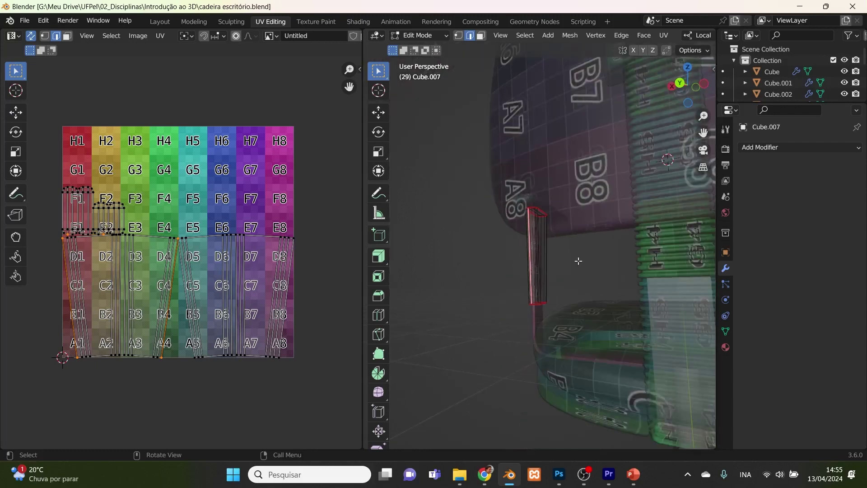
middle_drag(603, 295, 568, 302)
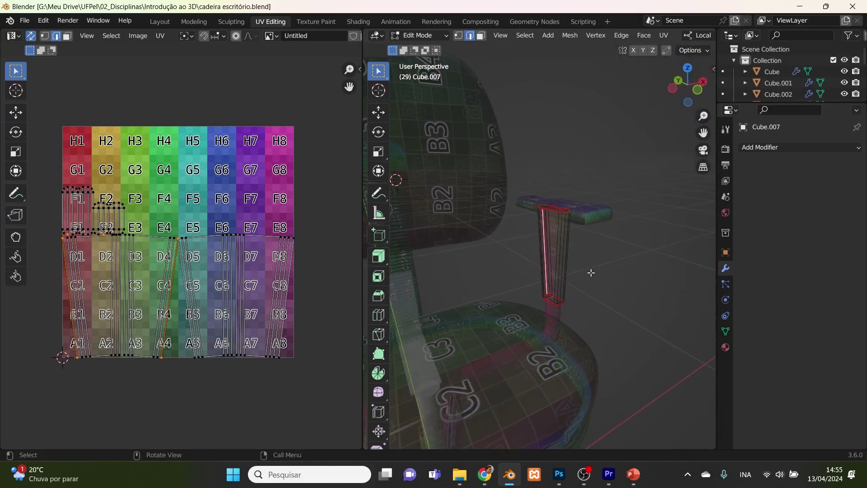
key(Tab)
click(587, 212)
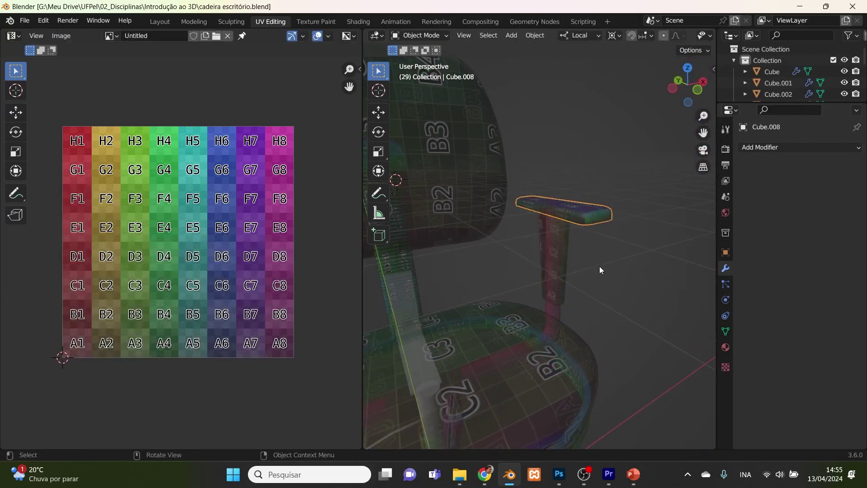
shift+middle_drag(609, 246, 557, 265)
scroll(467, 275, up, 3)
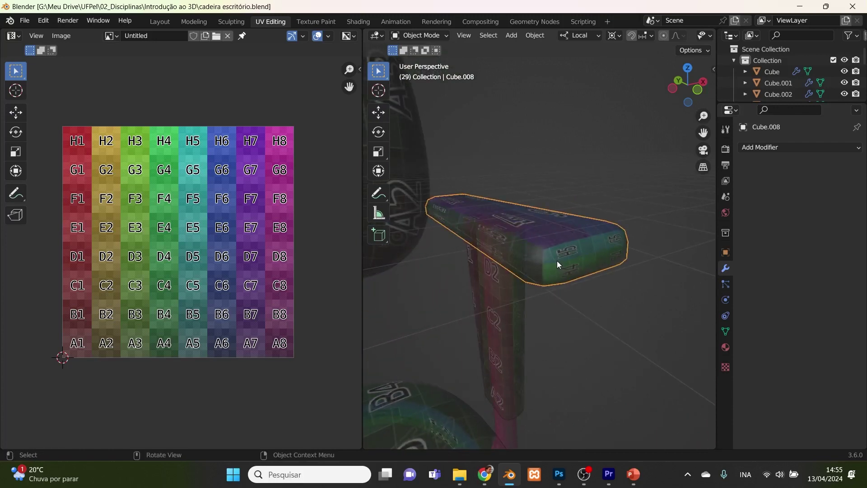
key(Tab)
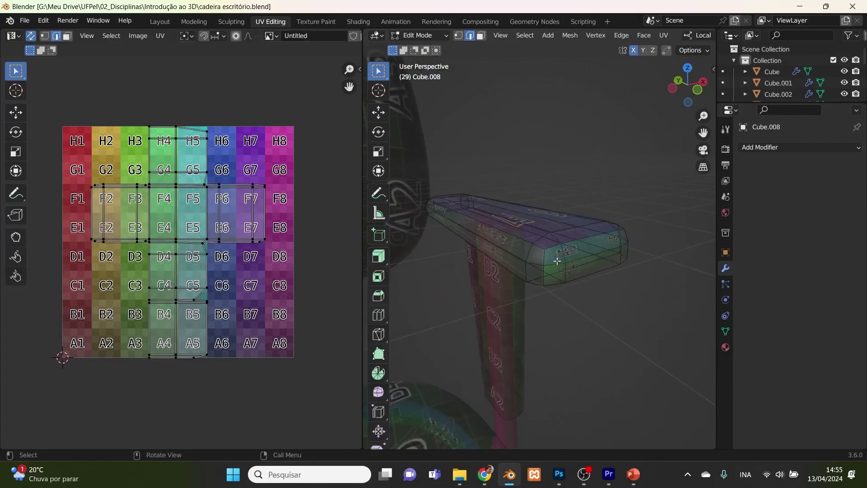
- Select the edge loop around the armrest pad's underside plus one short rear corner edge, and mark them as a seam
alt+click(514, 274)
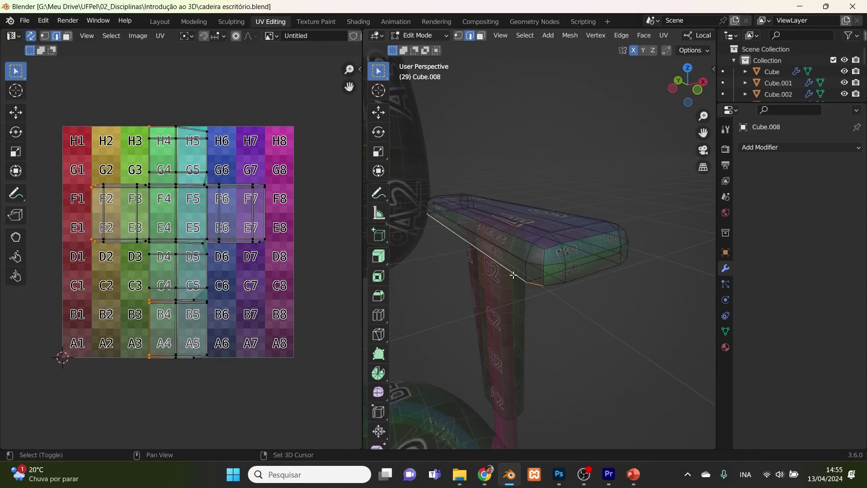
alt+shift+click(588, 283)
middle_drag(633, 278, 486, 271)
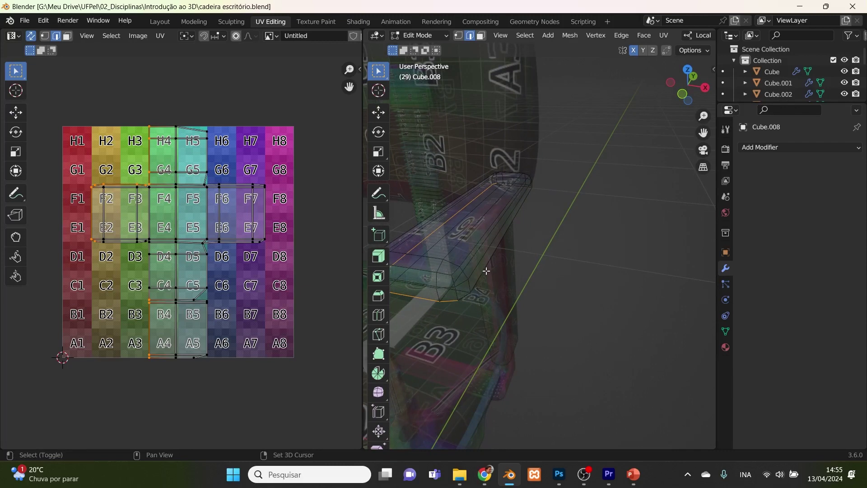
middle_drag(552, 197, 843, 245)
alt+shift+click(666, 249)
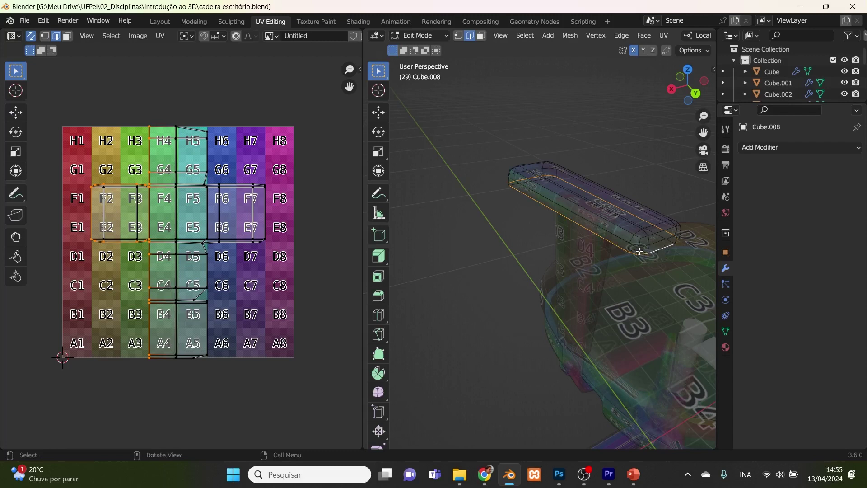
shift+middle_drag(640, 251, 557, 303)
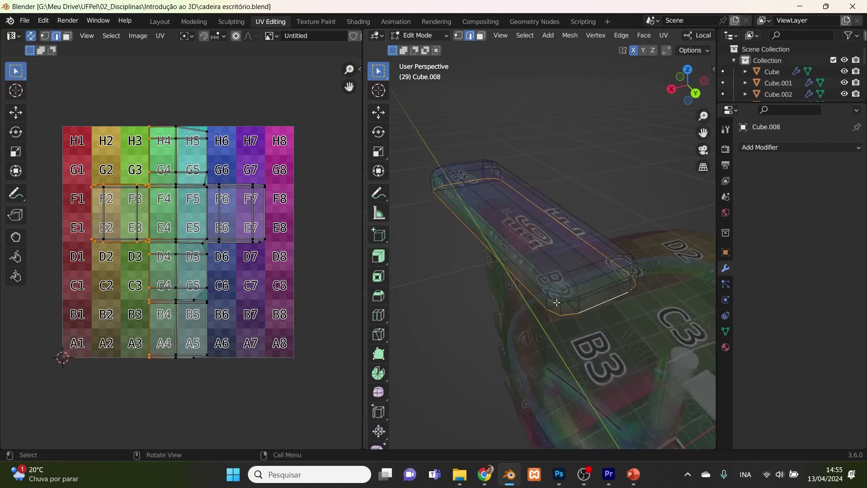
scroll(557, 303, up, 2)
shift+click(583, 350)
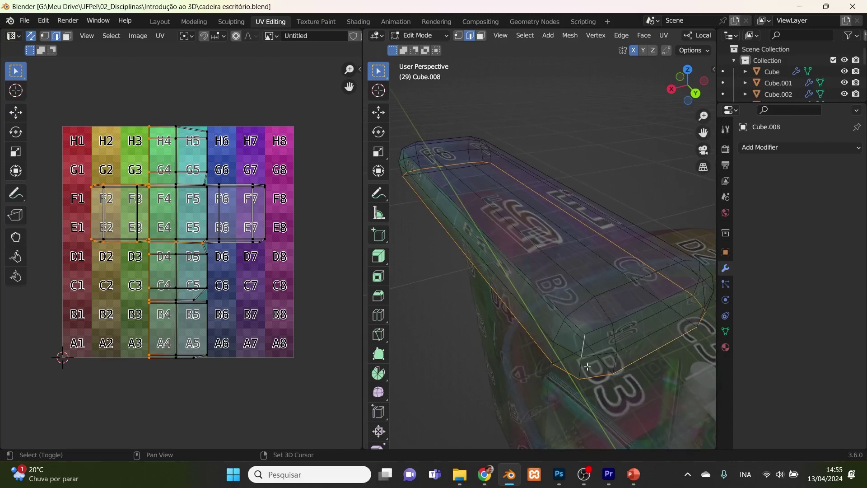
right_click(583, 367)
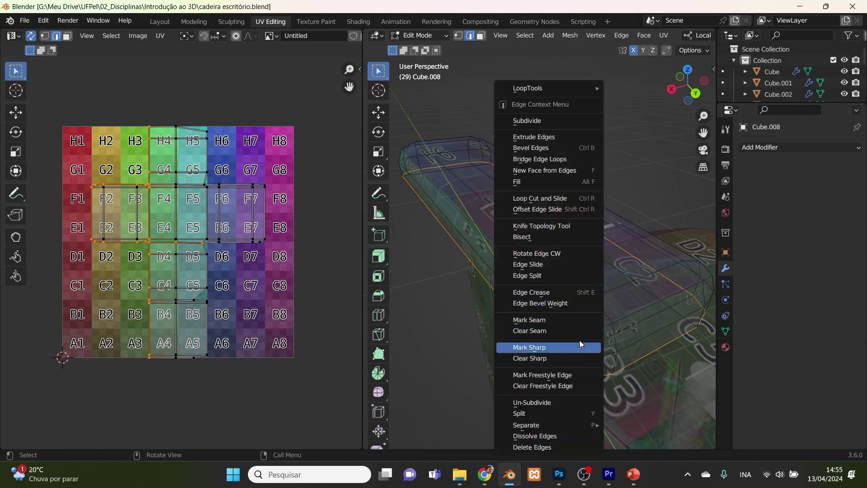
click(578, 322)
- Mark the short vertical edges at the front corners of this armrest pad as seams
middle_drag(578, 321, 562, 313)
scroll(524, 259, up, 2)
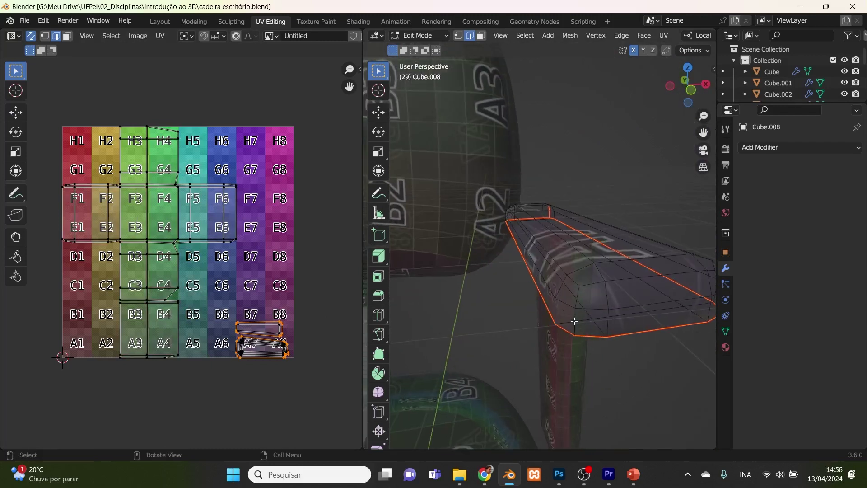
right_click(570, 321)
click(570, 320)
middle_drag(628, 362, 527, 368)
right_click(523, 354)
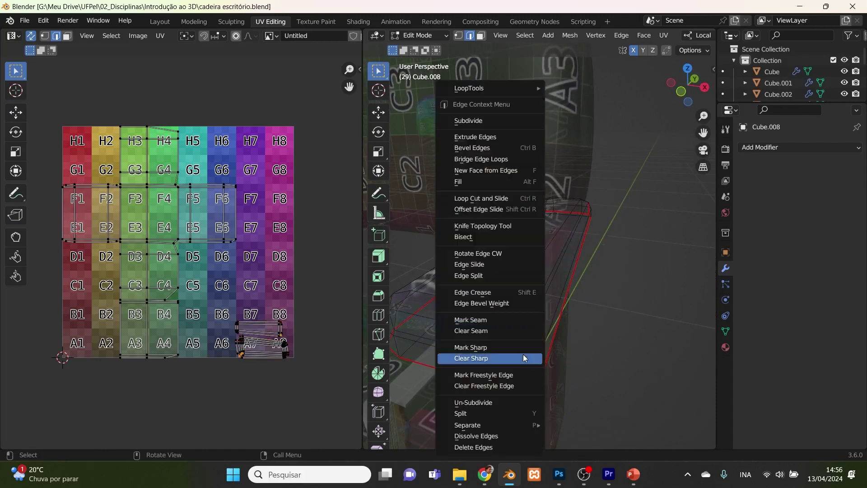
click(507, 320)
- Mark the short vertical edge at the remaining rear corner of the same pad as a seam
middle_drag(507, 321, 679, 342)
middle_drag(457, 254, 494, 278)
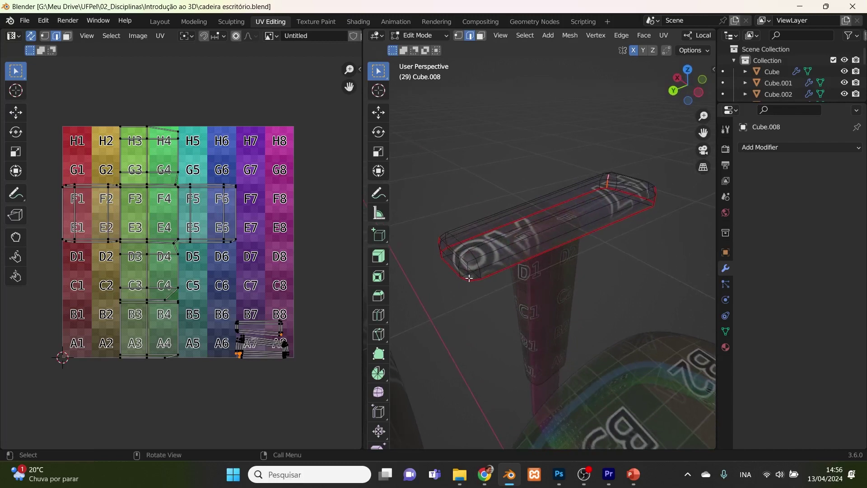
click(469, 277)
right_click(468, 277)
click(468, 276)
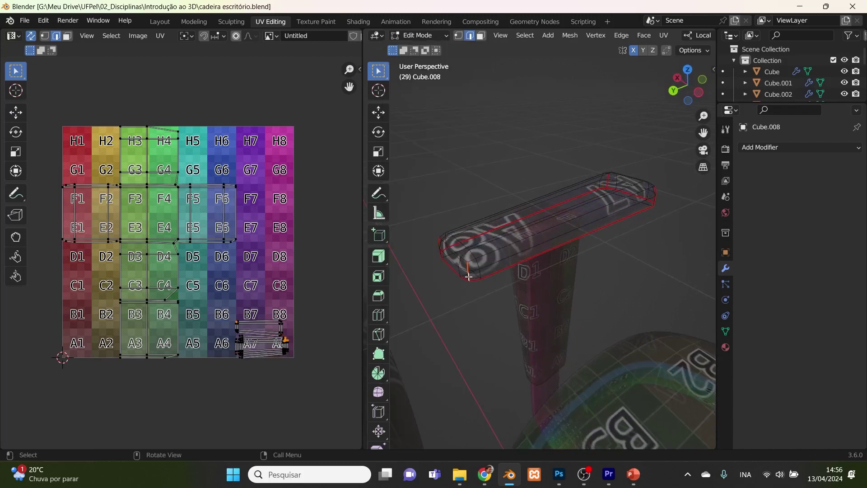
- On the opposite armrest pad, select the edge loop around the underside and mark it as a seam
scroll(565, 340, down, 5)
middle_drag(564, 340, 532, 365)
scroll(606, 318, up, 6)
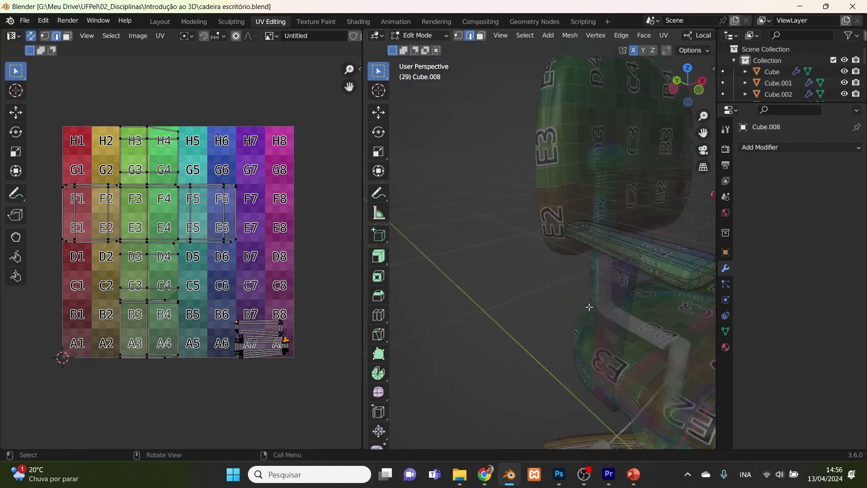
scroll(568, 300, up, 5)
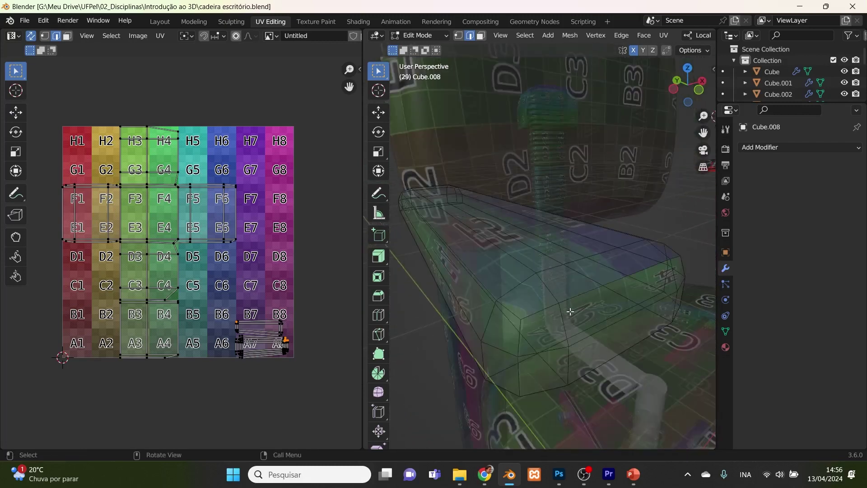
alt+click(550, 387)
alt+shift+click(495, 385)
alt+shift+click(653, 285)
middle_drag(434, 198, 487, 227)
alt+shift+click(486, 228)
key(ctrl+e)
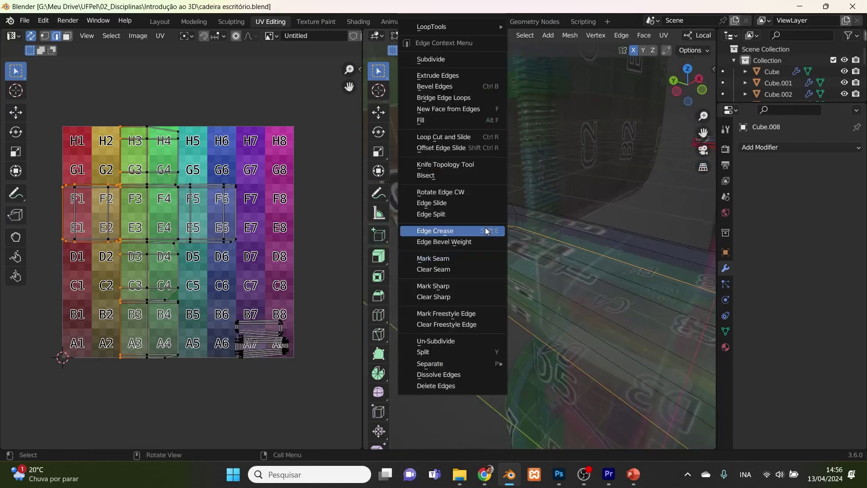
click(468, 259)
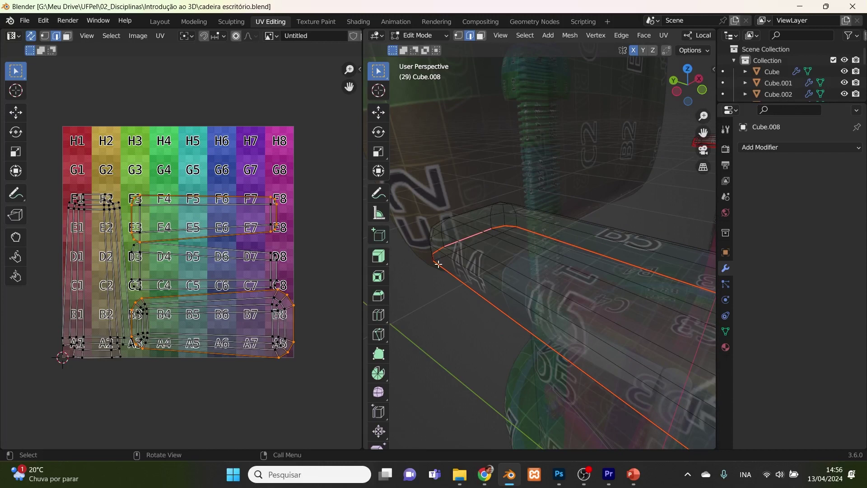
- Mark the short vertical edges at the rear corners of the opposite pad as seams
middle_drag(442, 258, 478, 235)
alt+click(512, 220)
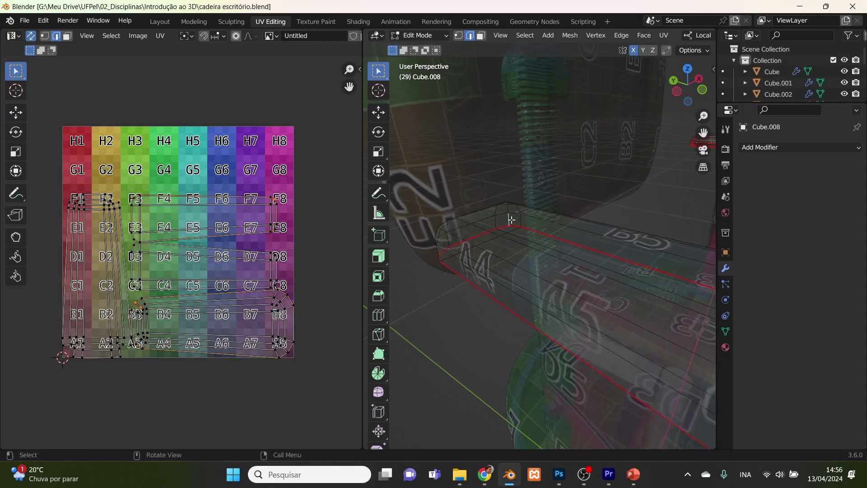
key(ctrl+e)
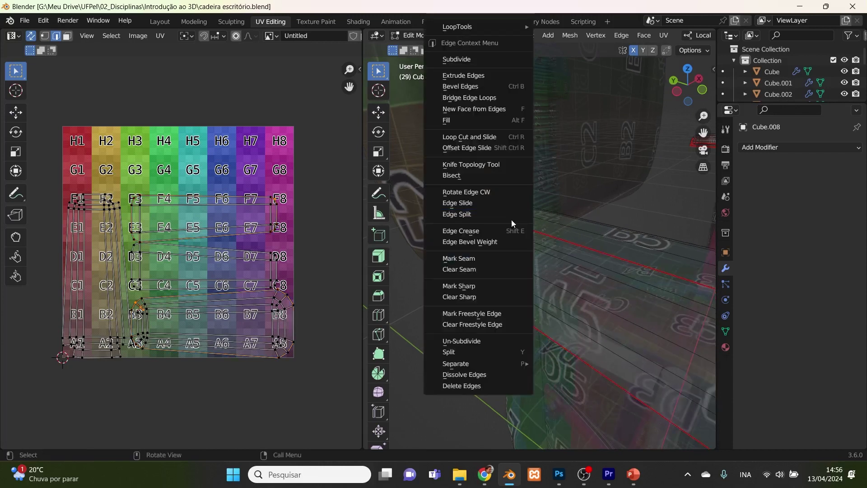
click(502, 254)
middle_drag(505, 268, 608, 273)
alt+click(639, 249)
key(ctrl+e)
click(628, 262)
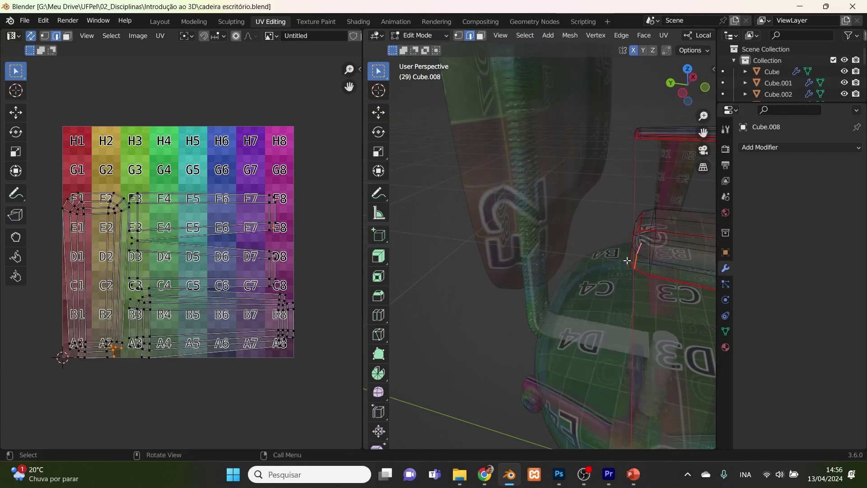
- Mark the remaining short corner edges of the opposite pad as seams
middle_drag(654, 303, 430, 248)
alt+click(429, 235)
key(ctrl+e)
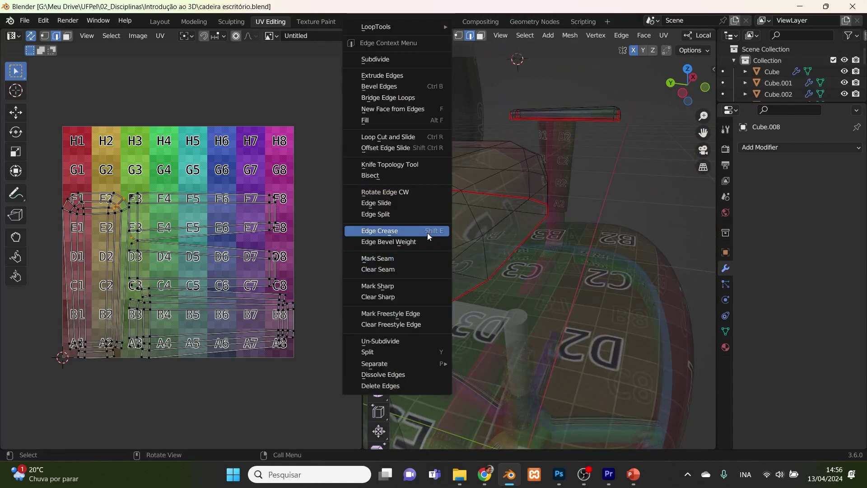
click(412, 259)
middle_drag(565, 206, 541, 244)
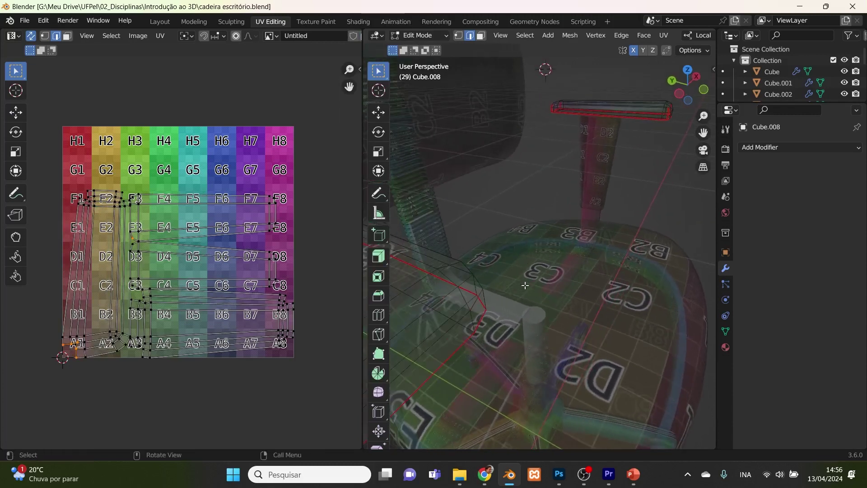
mouse_move(498, 295)
middle_down()
mouse_move(449, 335)
mouse_move(457, 310)
mouse_move(485, 306)
mouse_move(470, 302)
mouse_move(533, 295)
mouse_move(538, 315)
mouse_move(487, 305)
middle_up()
click(473, 305)
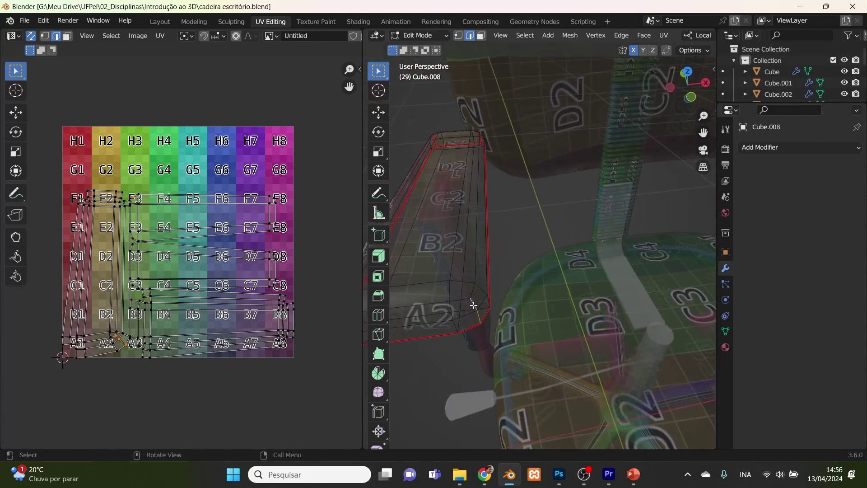
key(ctrl+e)
click(469, 305)
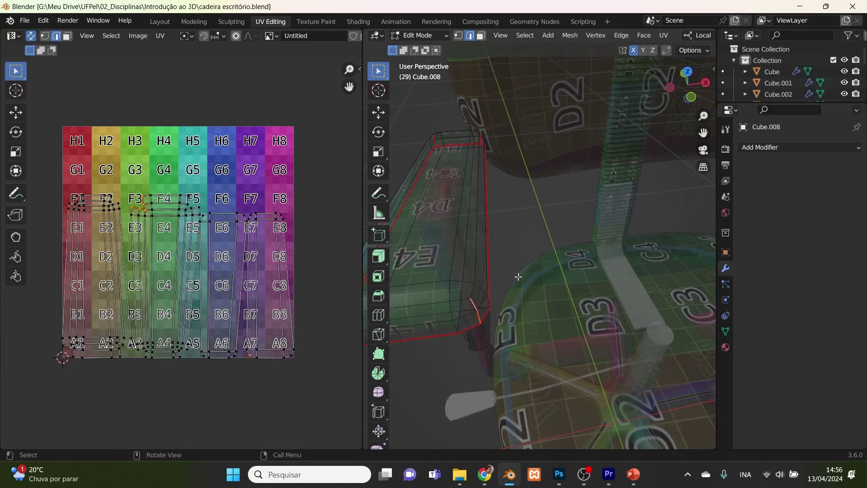
- Return to Object Mode and select the band beneath the seat cushion, checking its mesh briefly in Edit Mode
scroll(500, 281, down, 10)
middle_drag(588, 294, 540, 315)
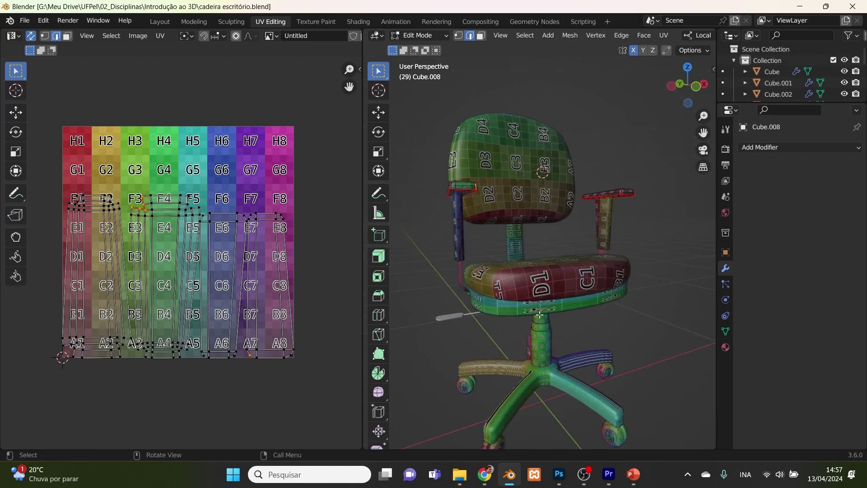
key(Tab)
click(527, 313)
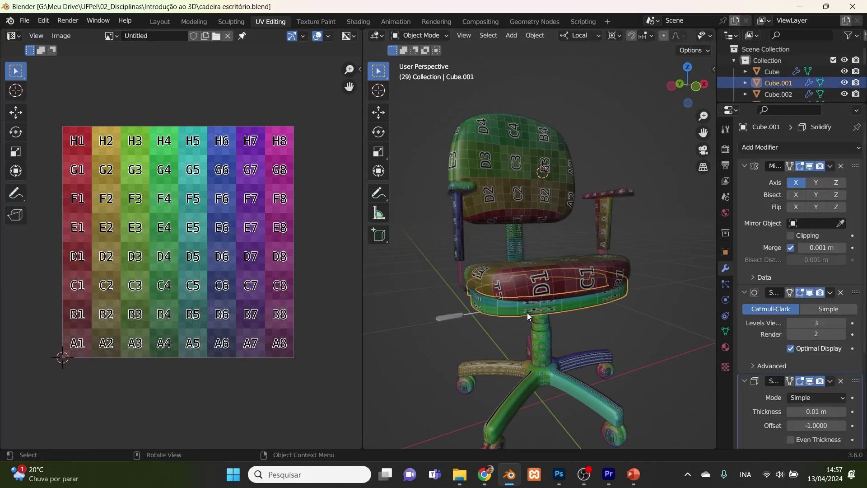
key(Tab)
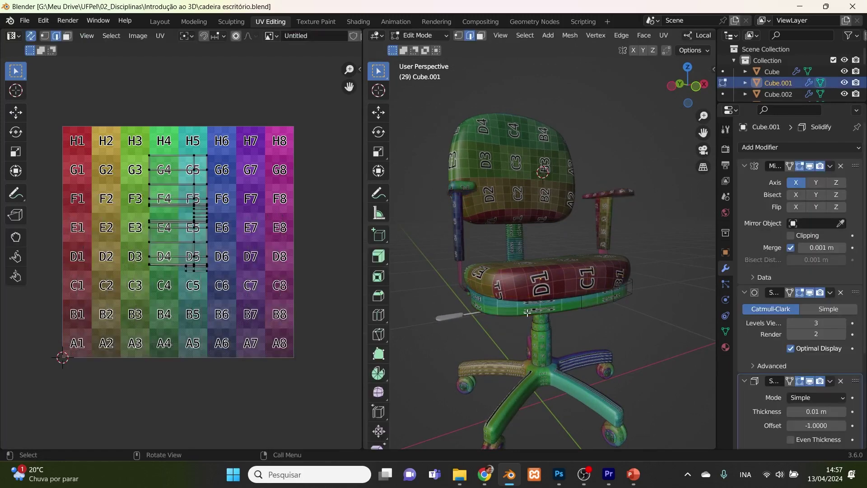
middle_drag(582, 317, 509, 303)
key(Tab)
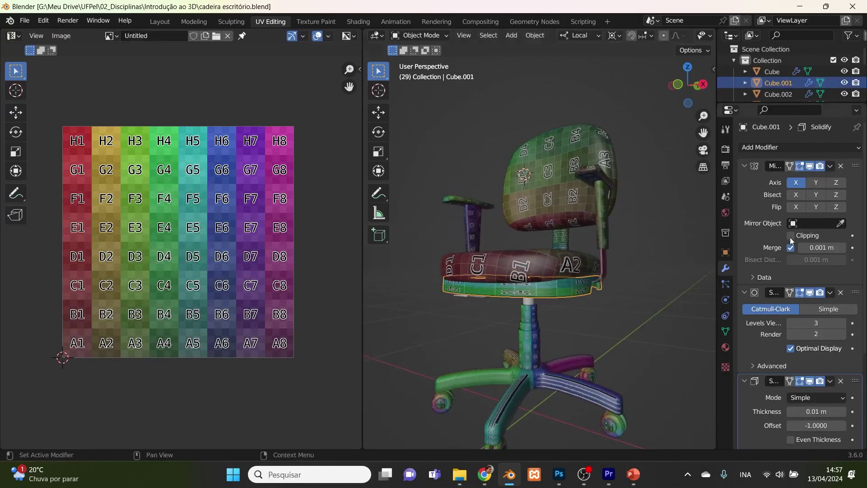
- Apply the Mirror and Solidify modifiers of the seat band, keeping its Subdivision modifier
click(828, 166)
click(809, 176)
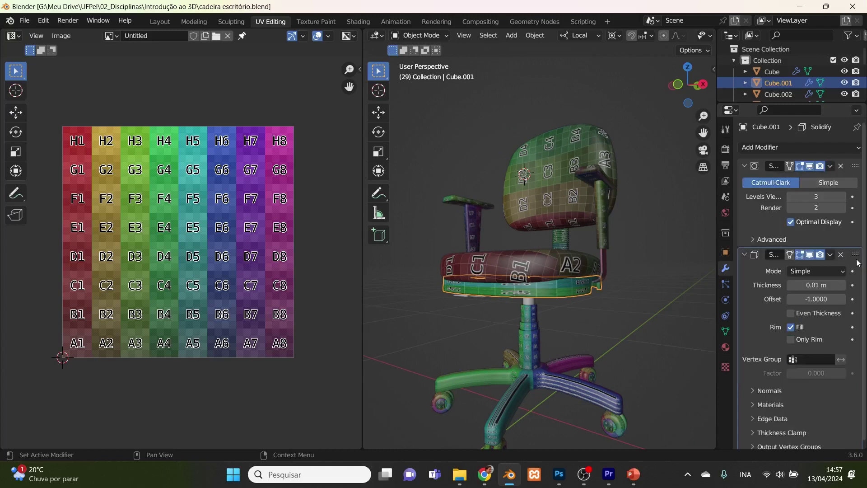
click(831, 254)
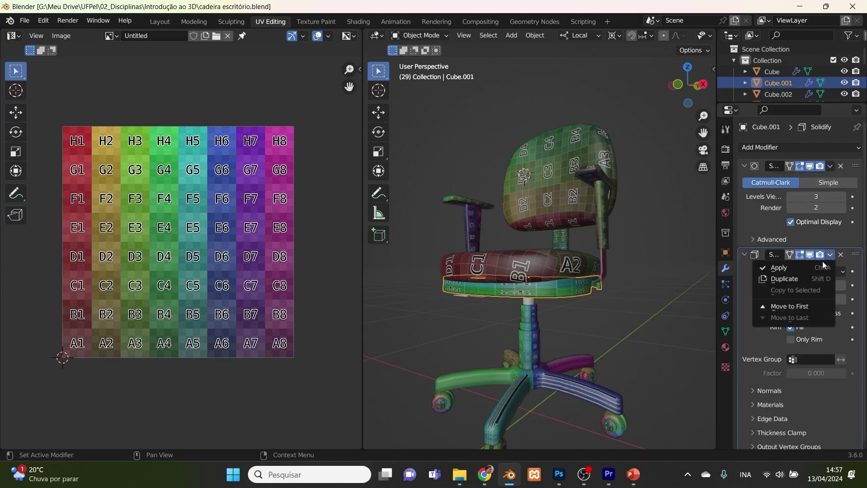
click(791, 268)
- Hide all other objects to isolate the seat band and enter its Edit Mode
middle_drag(625, 337, 576, 326)
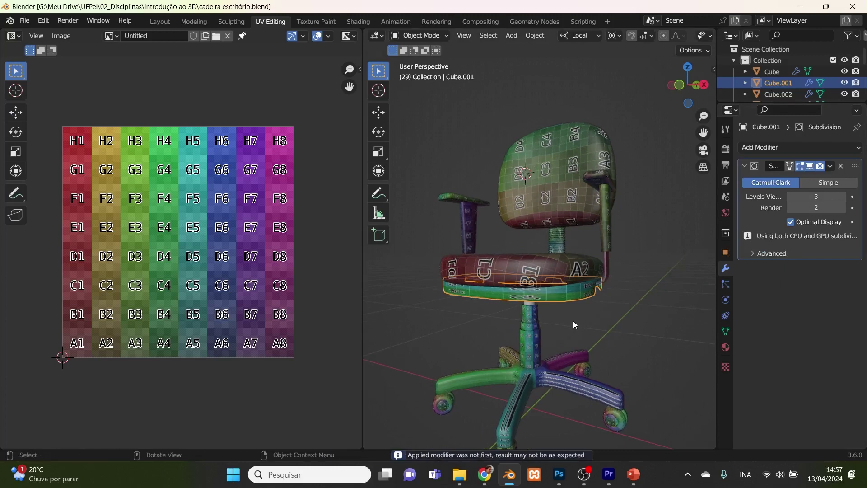
key(shift+h)
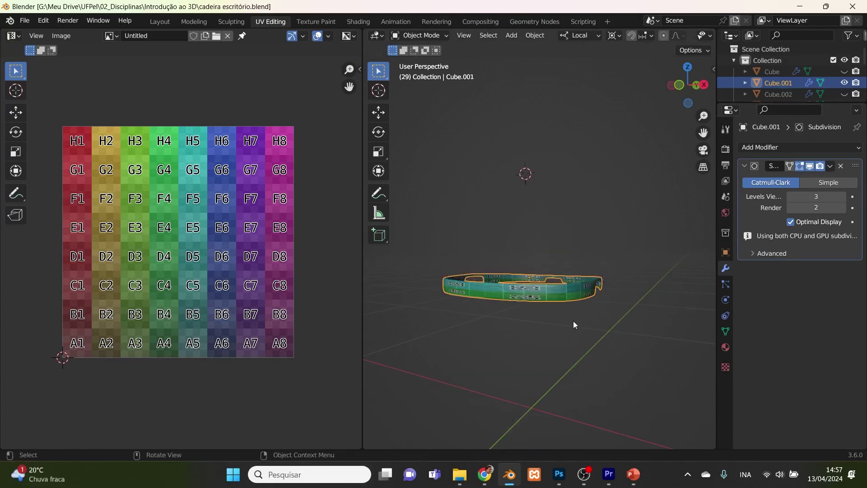
middle_drag(567, 312, 593, 304)
key(Tab)
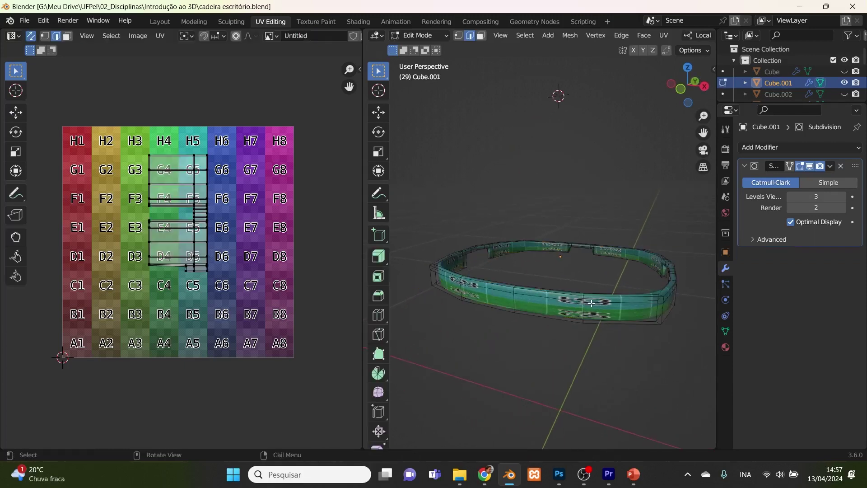
scroll(509, 310, up, 2)
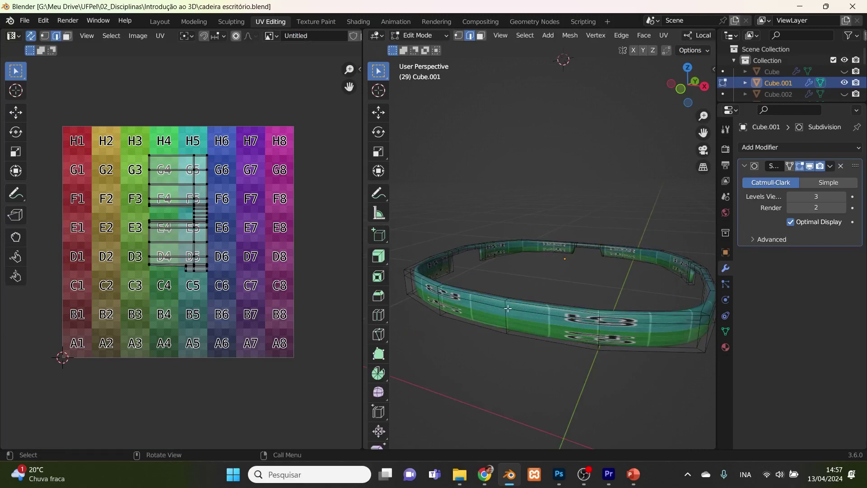
- Select the edge loops along the upper rim and the lower outer edge of the seat band
alt+click(546, 308)
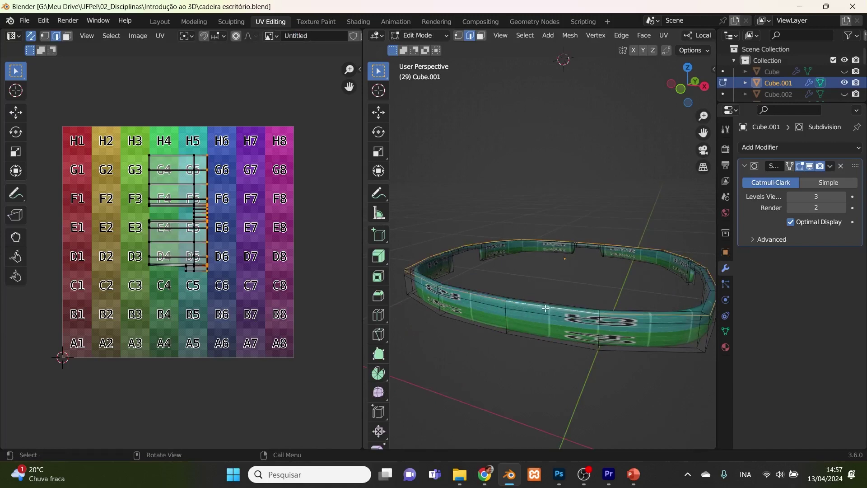
alt+shift+click(541, 342)
middle_drag(542, 342, 550, 325)
scroll(551, 343, up, 4)
key(ctrl+r)
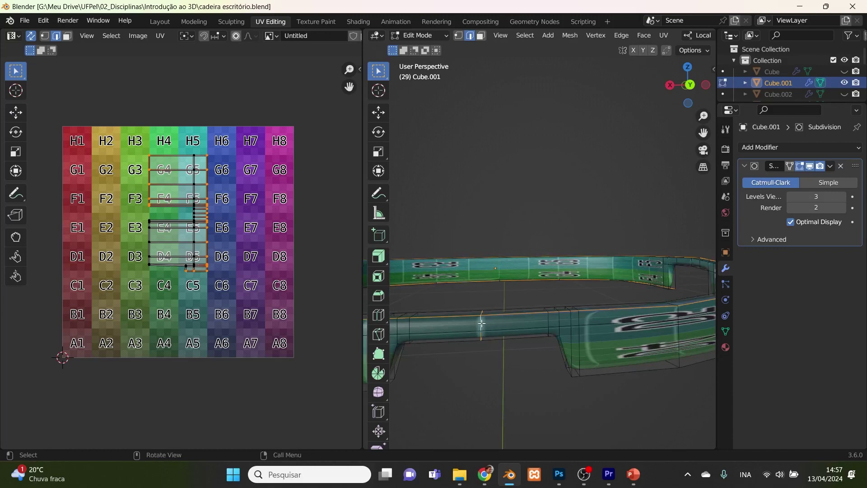
click(481, 323)
right_click(482, 324)
- Add the remaining lower rim edge loops of the seat band, including those around the small side cutout, to the selection
alt+shift+click(582, 378)
shift+middle_drag(552, 382, 582, 376)
shift+click(616, 366)
middle_drag(668, 302, 641, 270)
alt+shift+click(640, 267)
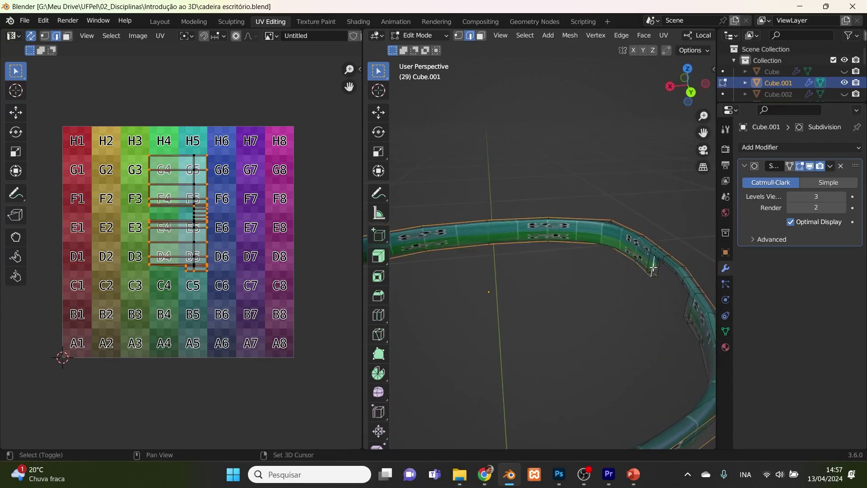
alt+shift+click(691, 317)
middle_drag(627, 326, 576, 294)
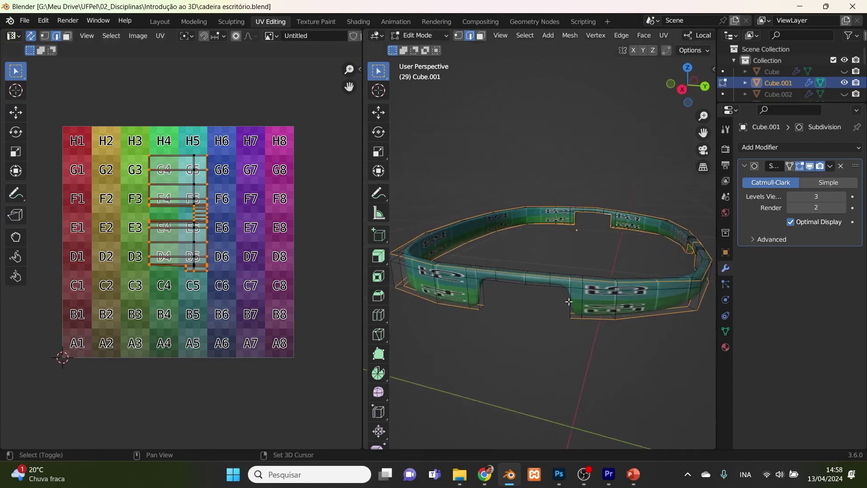
- Add the vertical edges at both ends of the wide cutout in the seat band to the selection
middle_drag(599, 320, 614, 306)
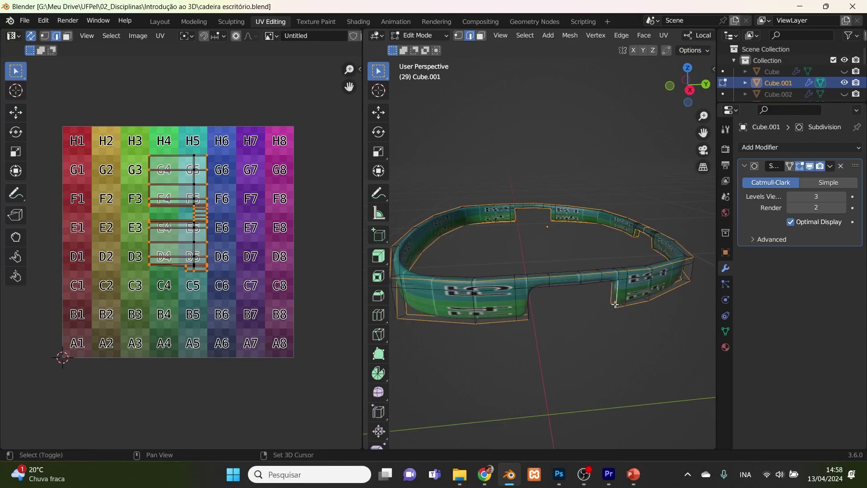
shift+click(607, 282)
middle_drag(527, 314, 485, 316)
shift+click(482, 316)
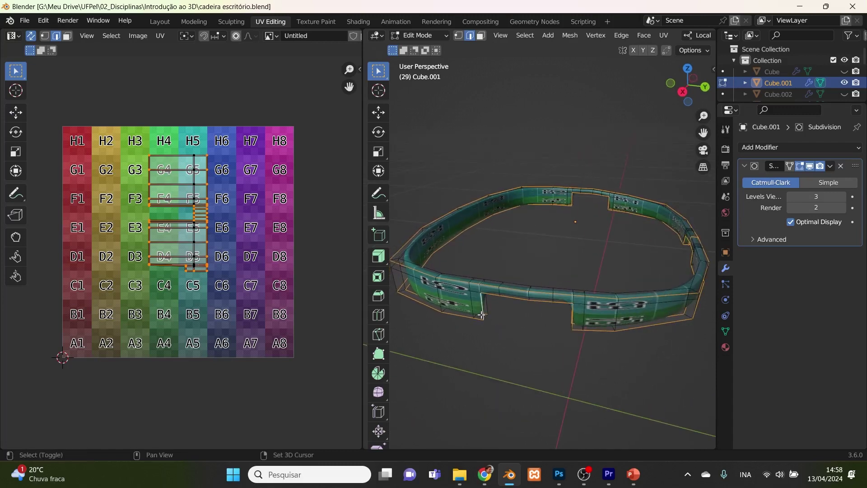
shift+click(491, 317)
shift+click(487, 316)
middle_drag(554, 332, 610, 314)
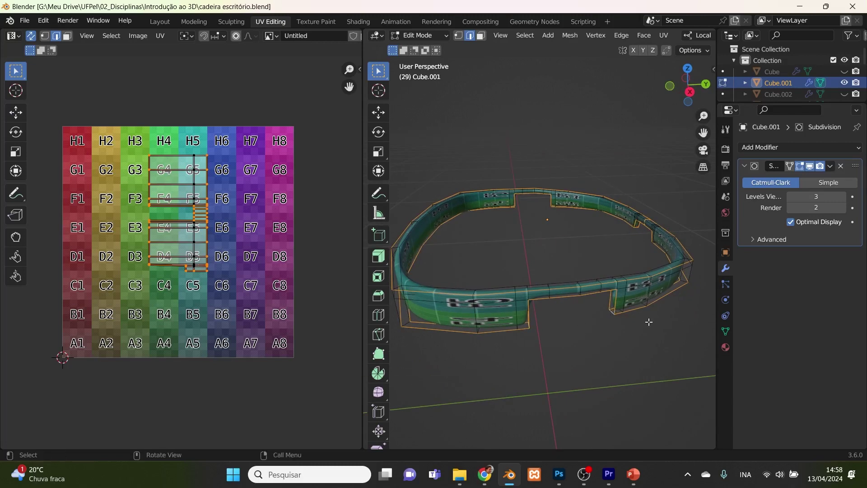
middle_drag(655, 320, 513, 310)
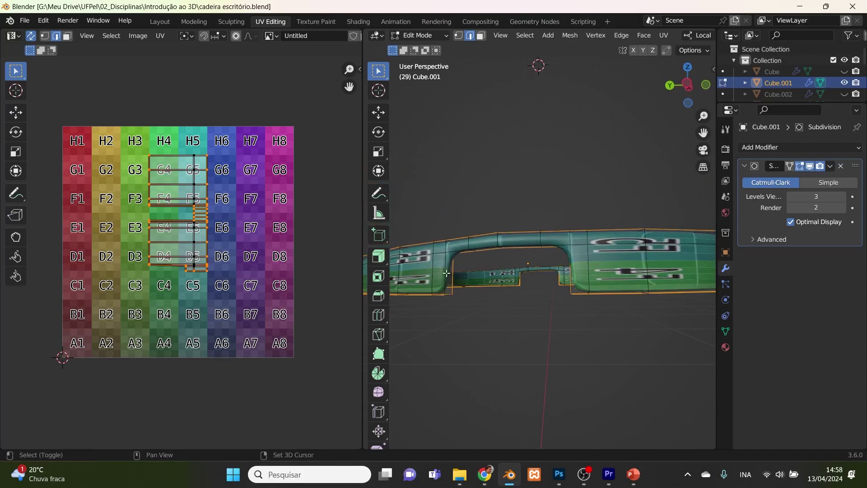
- Add the edge loop bordering the opposite wide cutout to the selection and mark all selected edges as seams
alt+shift+click(455, 248)
middle_drag(545, 282, 561, 290)
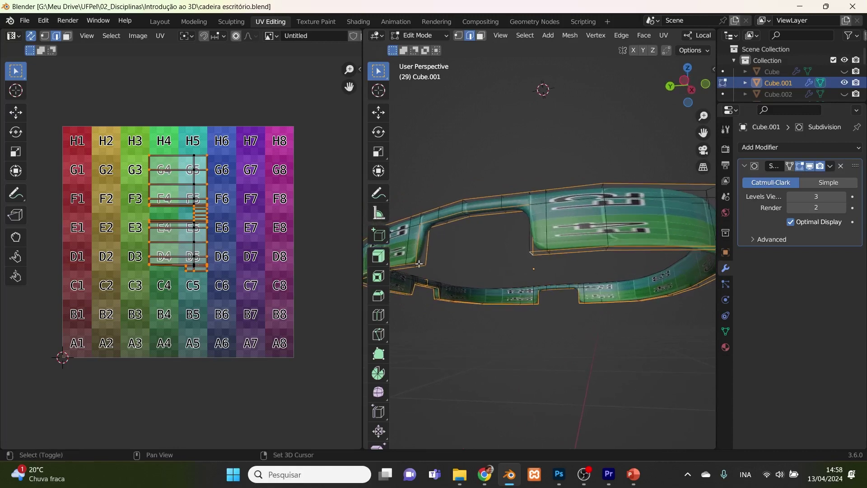
scroll(499, 263, down, 3)
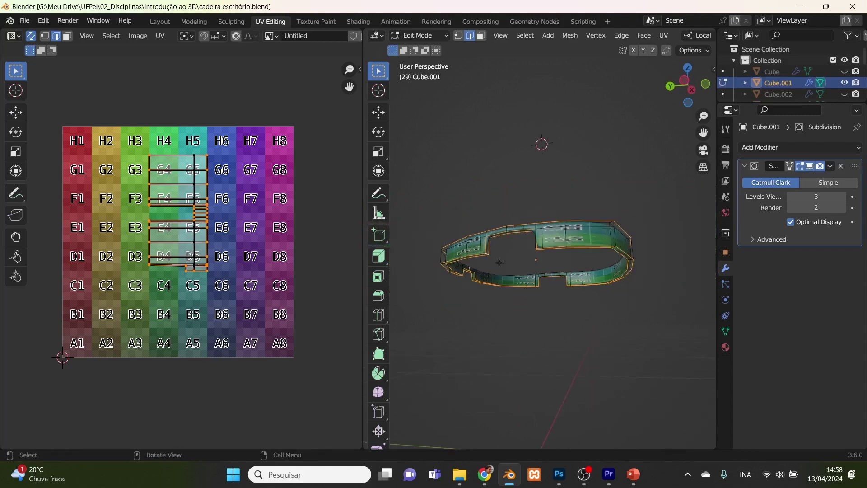
right_click(500, 275)
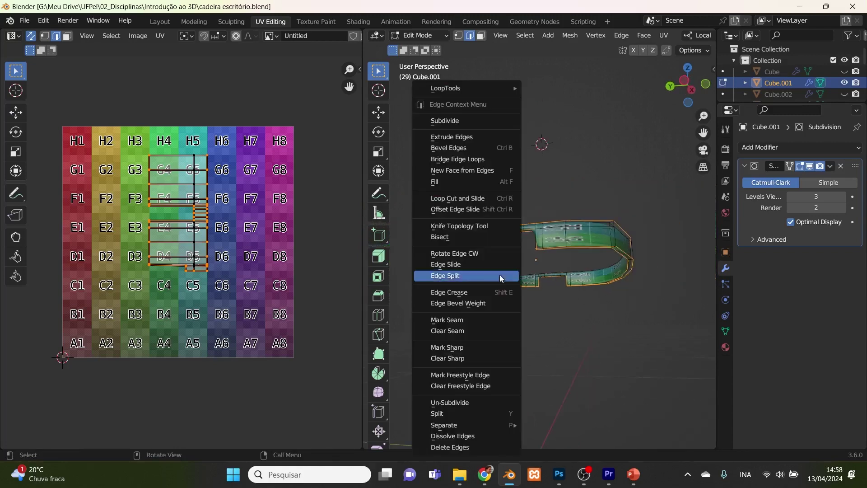
click(496, 319)
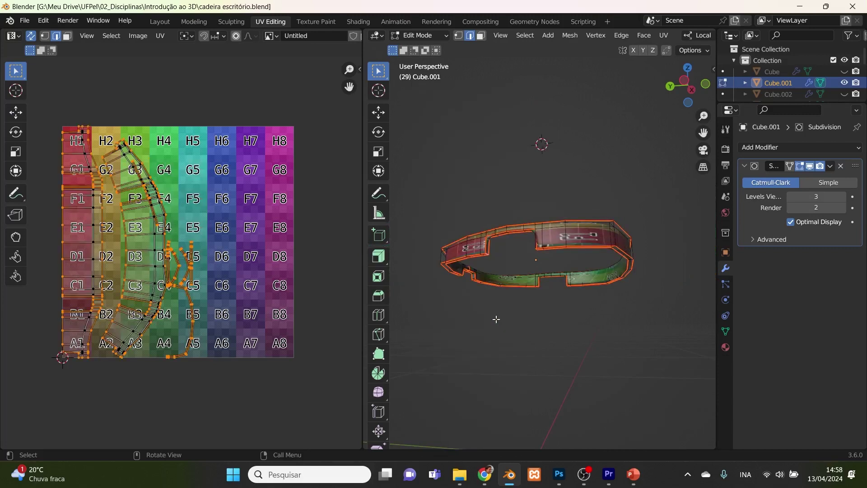
- Deselect the edges, check the band briefly in Object Mode, and turn on X-ray display in Edit Mode
click(537, 306)
middle_drag(614, 290, 587, 333)
key(Tab)
key(Tab)
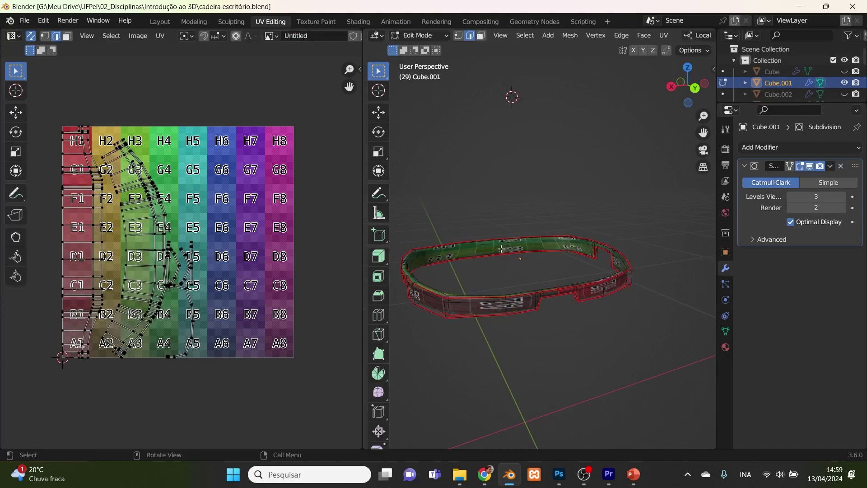
key(alt+z)
- Try marking the vertical edge loop on the band's long side as a seam, and undo it
alt+click(496, 249)
right_click(496, 248)
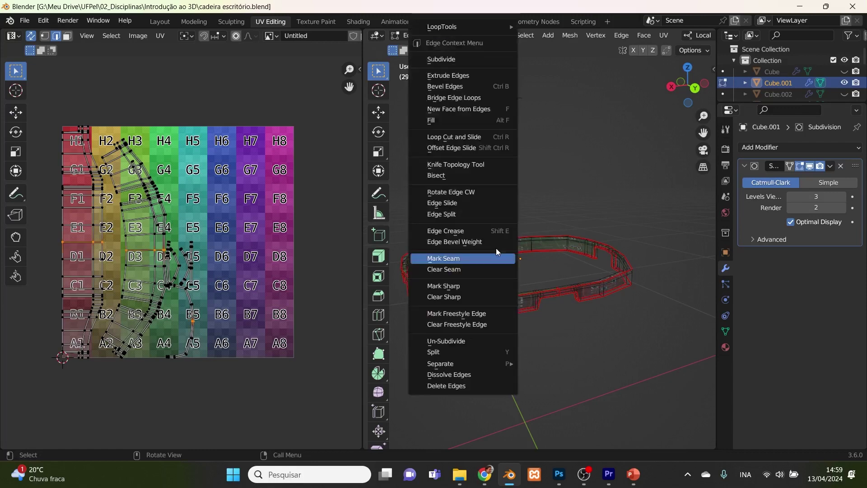
click(491, 259)
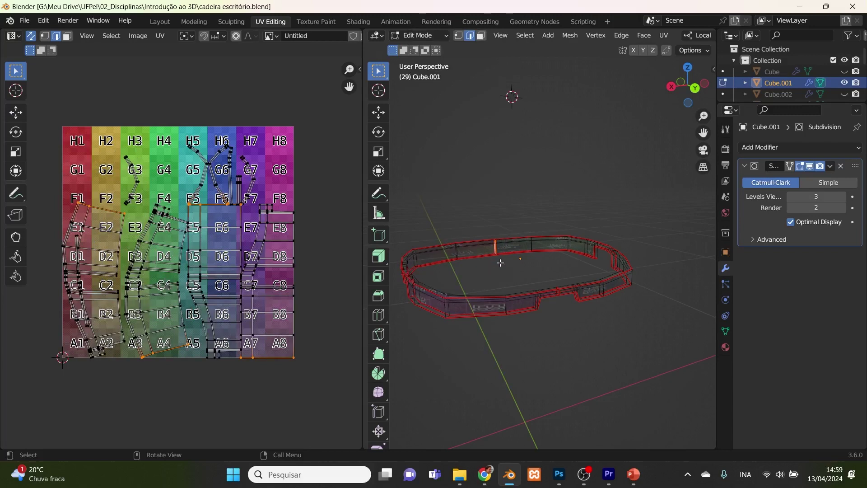
middle_drag(558, 268, 555, 307)
key(ctrl+z)
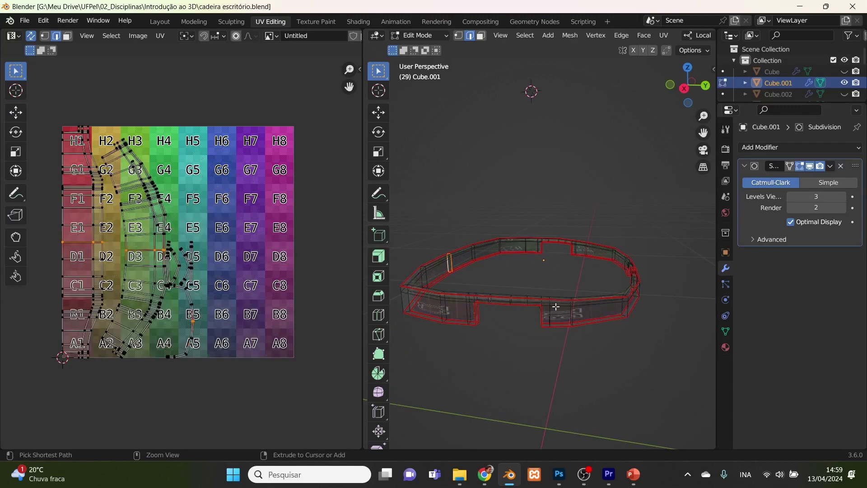
- Mark the lengthwise edges along the narrow bridge above the wide cutout as a seam
click(511, 302)
scroll(510, 319, up, 3)
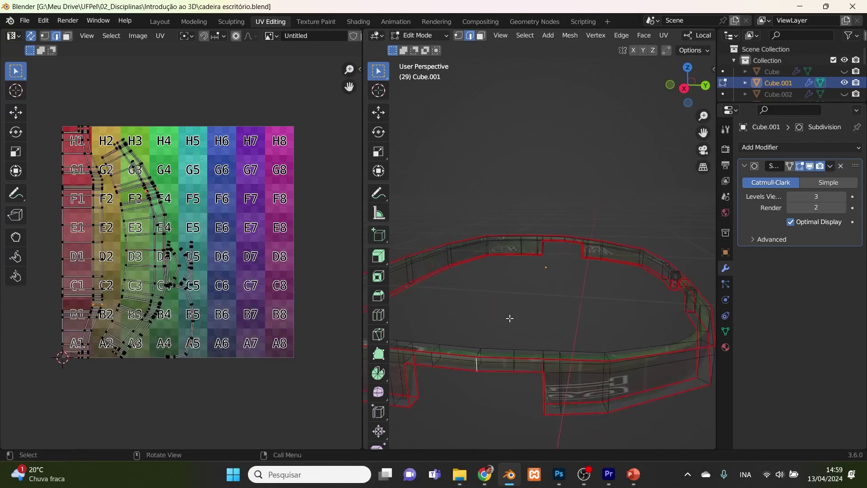
alt+click(458, 363)
alt+click(460, 361)
right_click(460, 361)
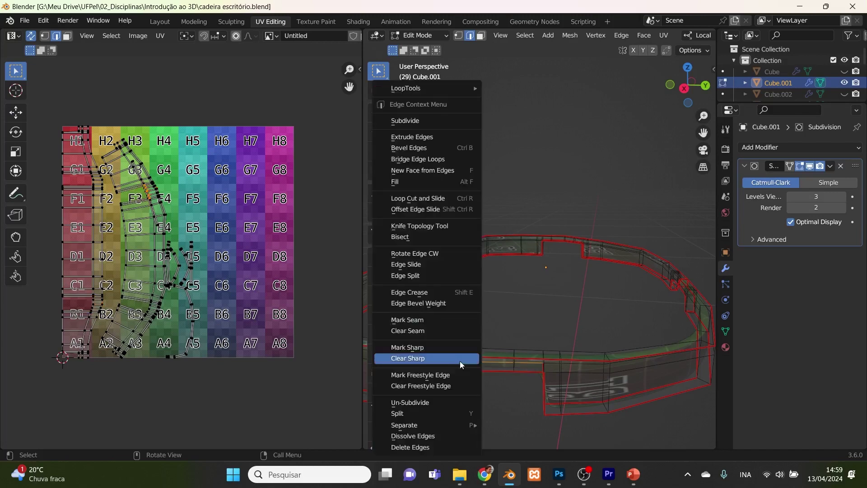
click(460, 321)
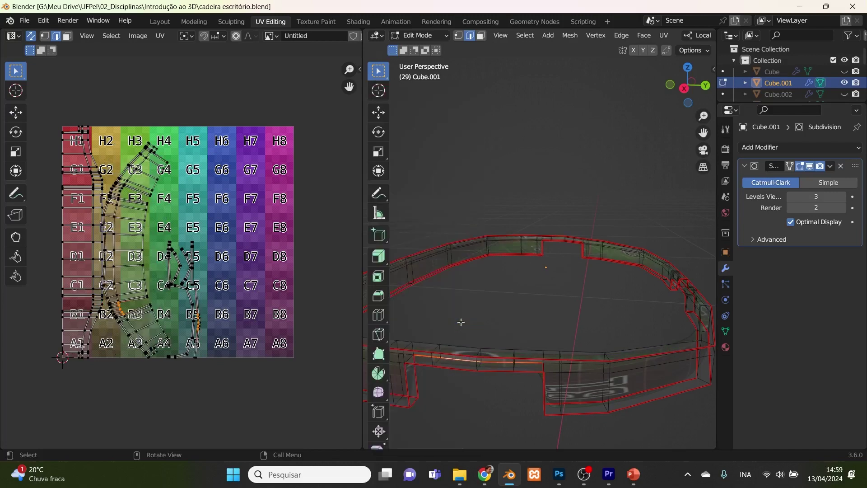
- Mark the full edge loop along the band's upper inner rim as a seam and check it all around
alt+click(502, 349)
right_click(504, 349)
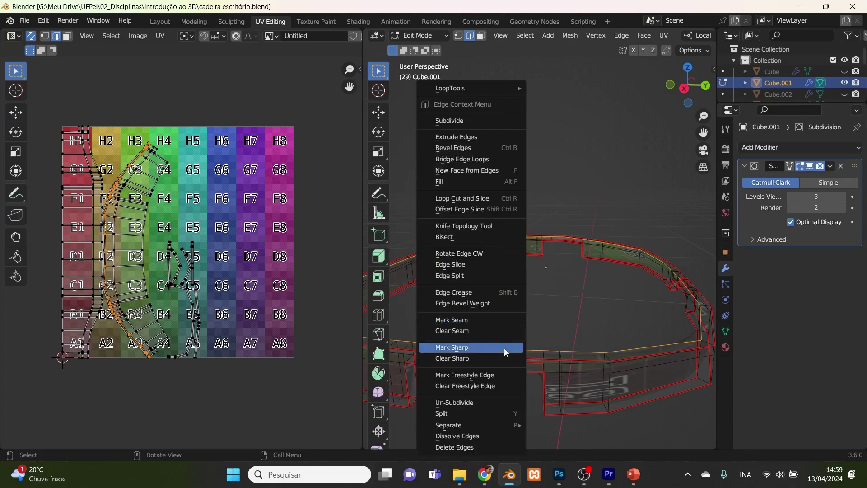
click(503, 323)
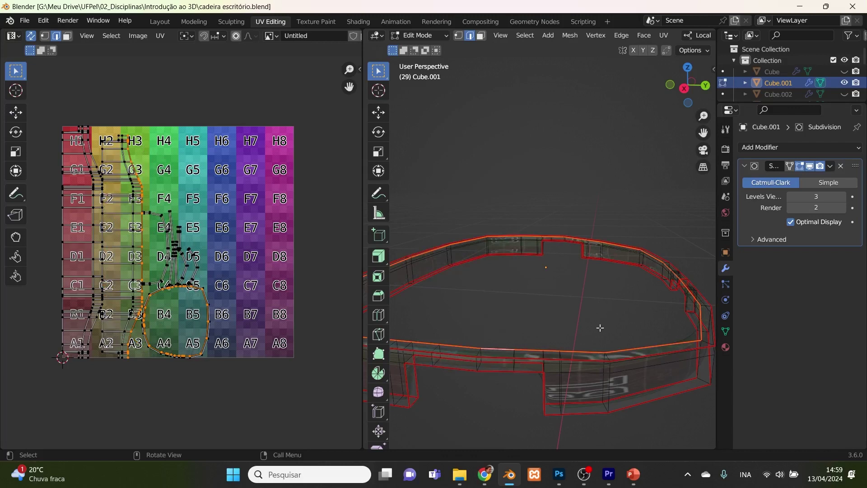
middle_drag(553, 324, 674, 328)
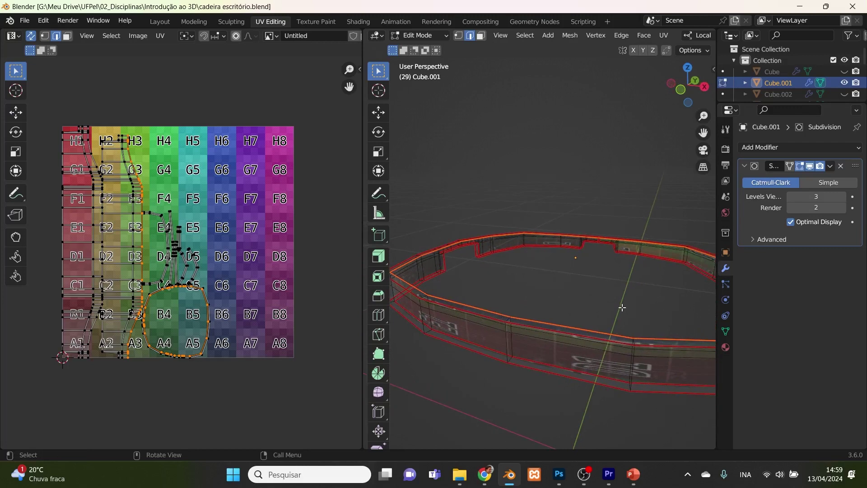
middle_drag(581, 321, 490, 324)
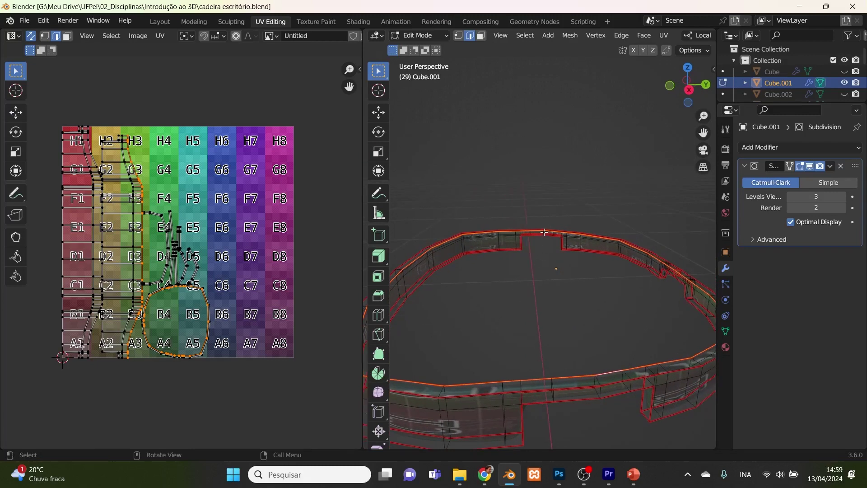
middle_drag(572, 272, 674, 327)
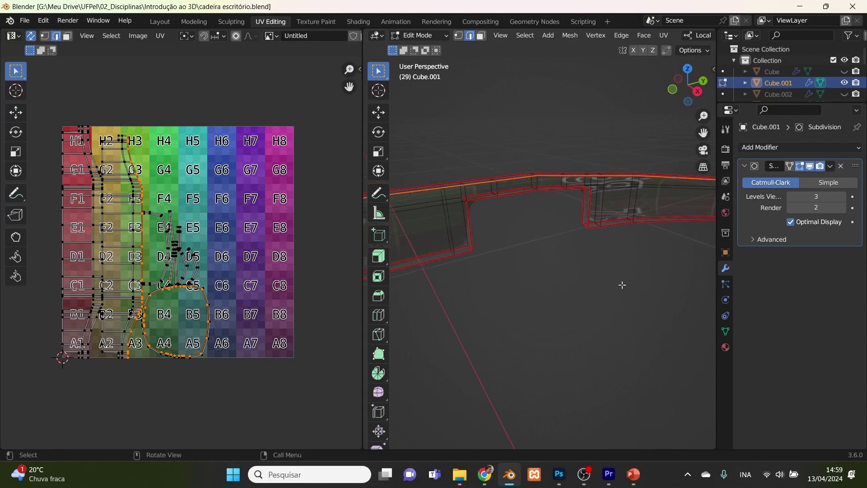
- Mark the vertical edge at one end of the wide cutout as a seam
click(466, 226)
right_click(463, 224)
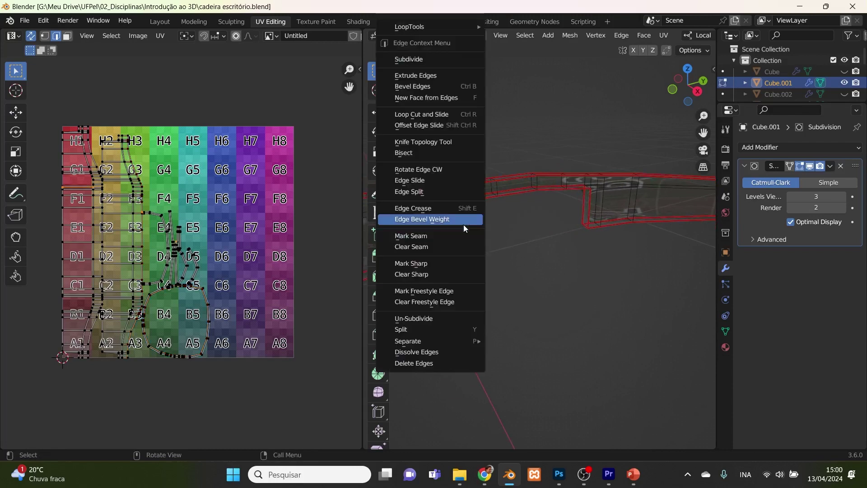
click(457, 235)
scroll(565, 291, down, 5)
middle_drag(587, 325, 552, 277)
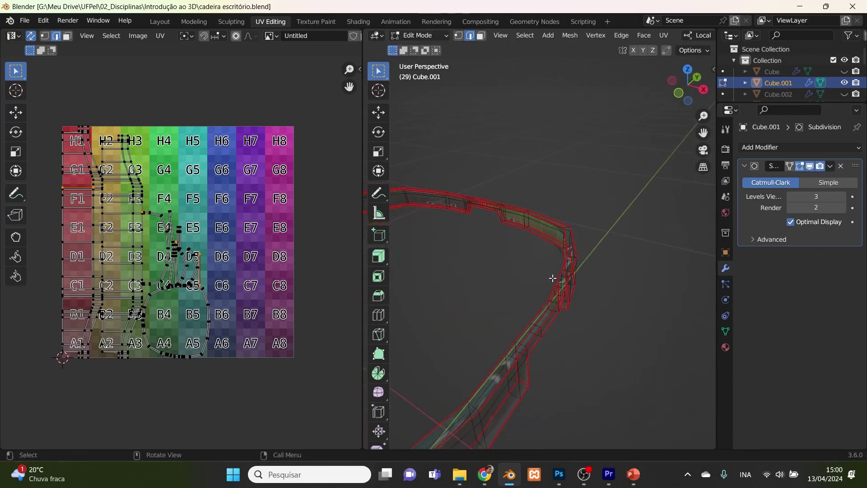
- Mark the vertical edge loops at two corners of the seat band as seams
scroll(546, 289, down, 6)
click(544, 301)
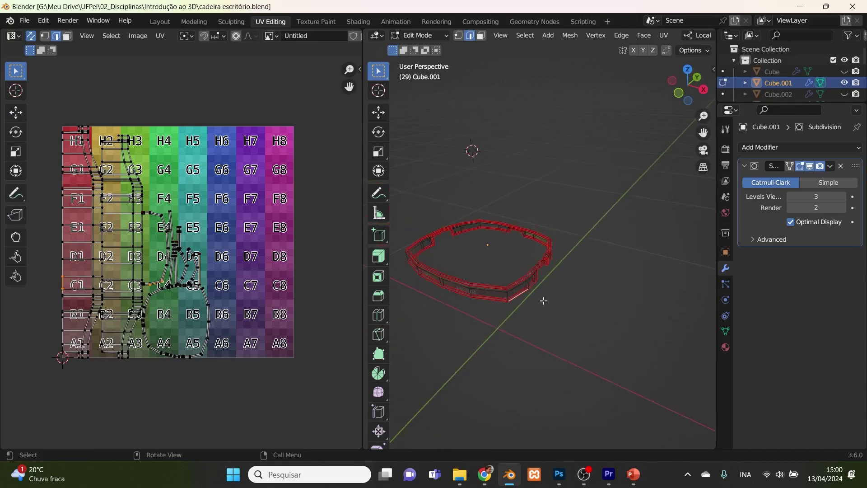
click(508, 294)
right_click(507, 294)
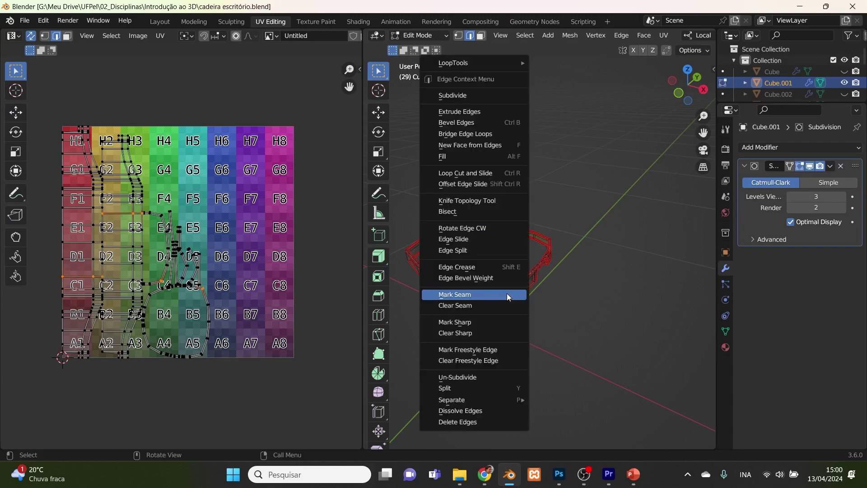
click(507, 294)
middle_drag(451, 274, 550, 257)
click(563, 297)
right_click(562, 296)
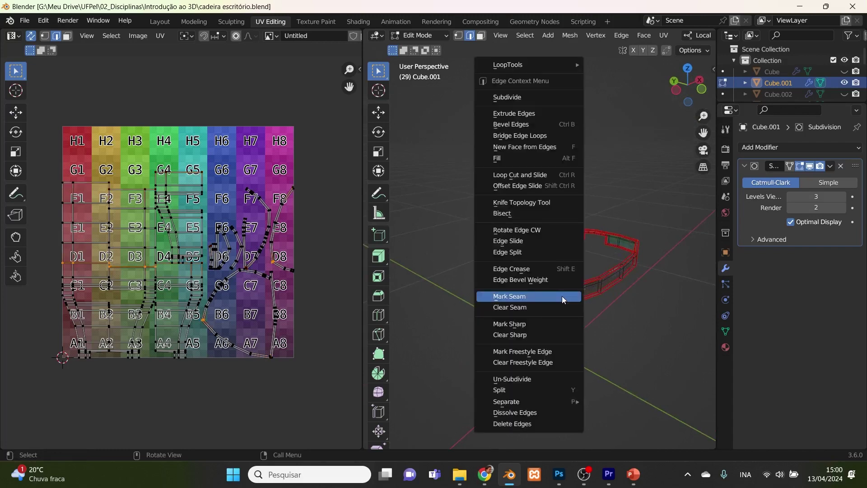
click(555, 297)
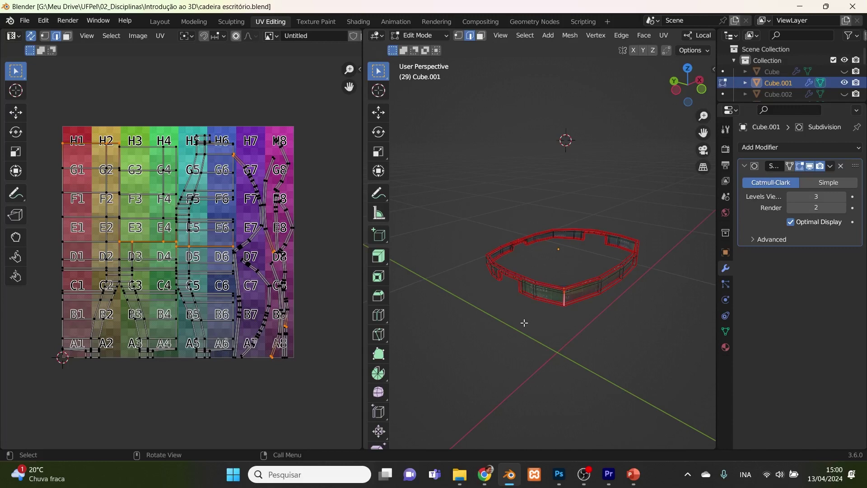
- Select an edge in the UV layout to locate it on the seat band
scroll(196, 314, up, 2)
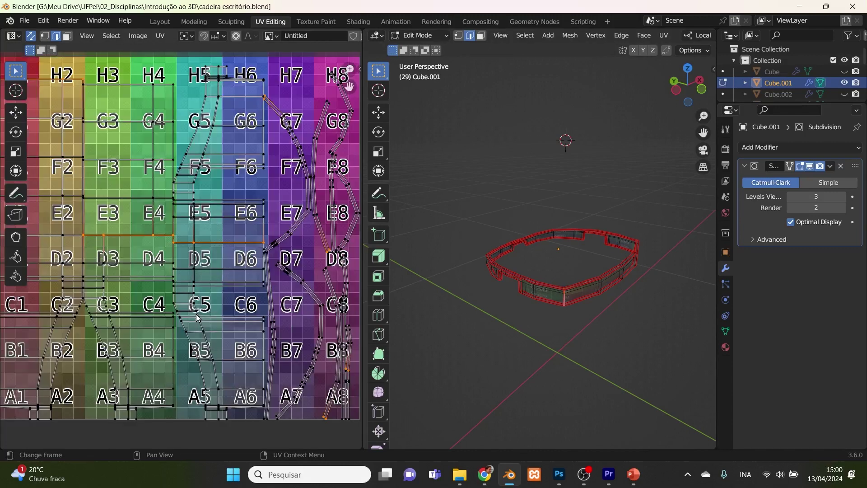
click(235, 310)
middle_drag(242, 288, 256, 251)
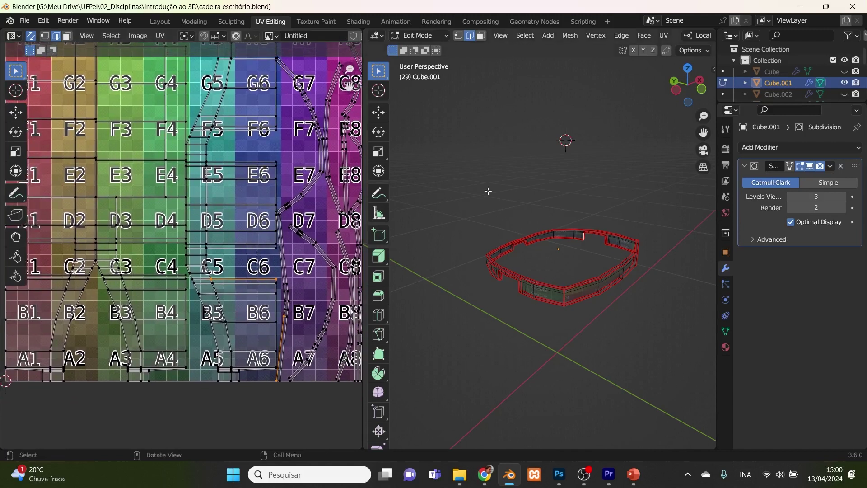
- Return to Object Mode, display the band's transform values, and apply its scale
click(436, 34)
click(432, 47)
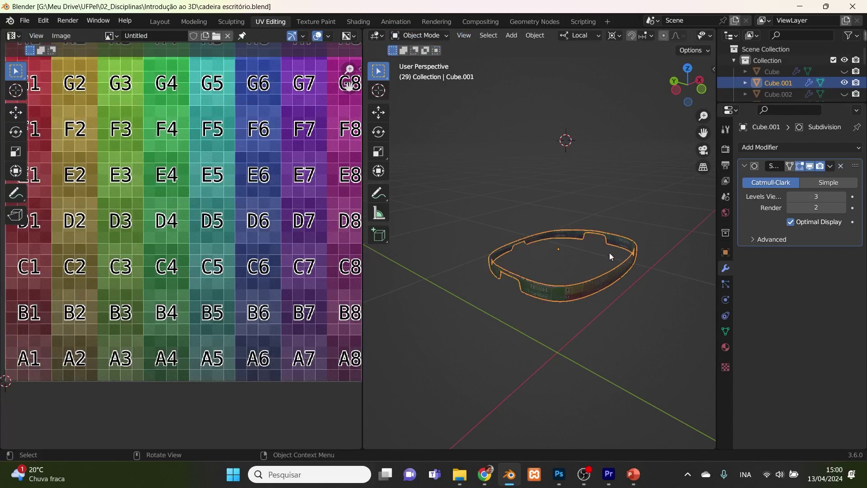
key(n)
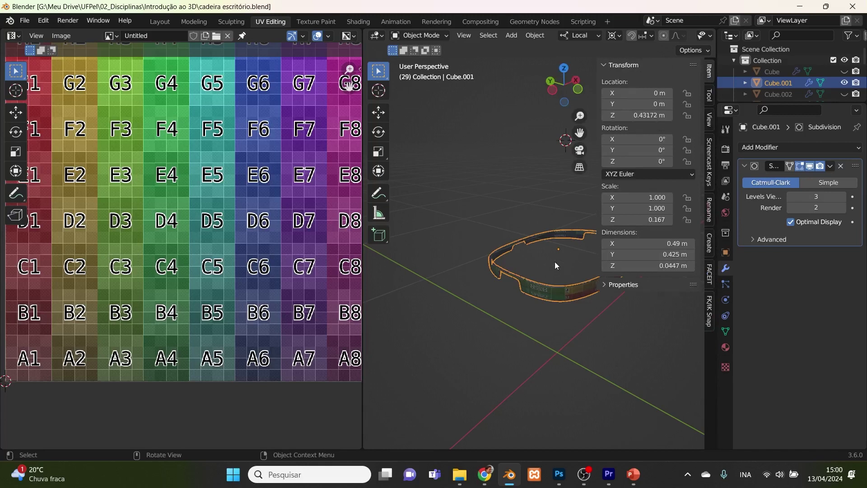
key(ctrl+a)
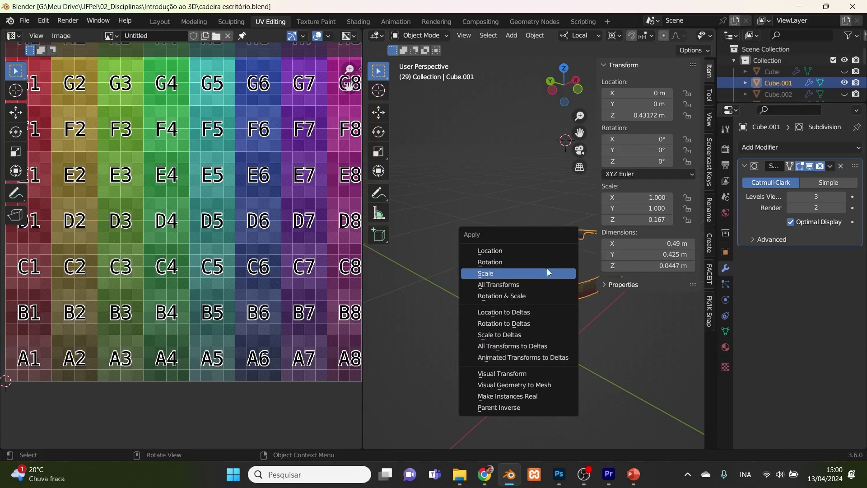
click(548, 271)
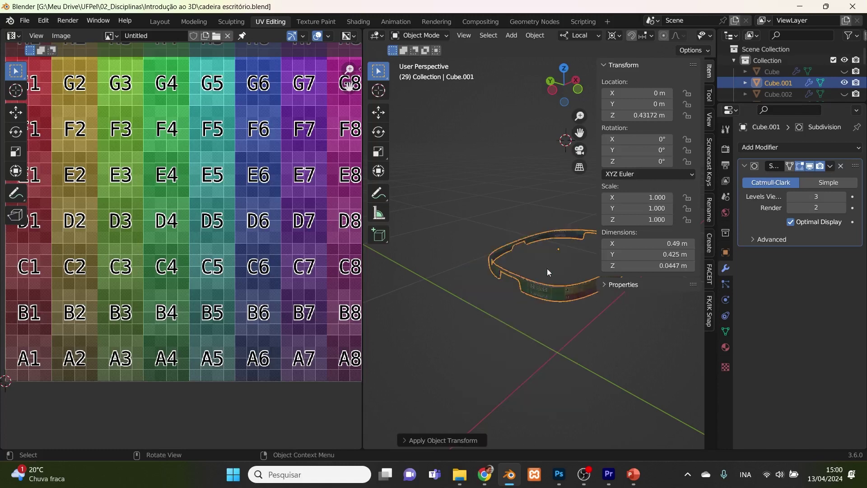
click(547, 269)
click(551, 293)
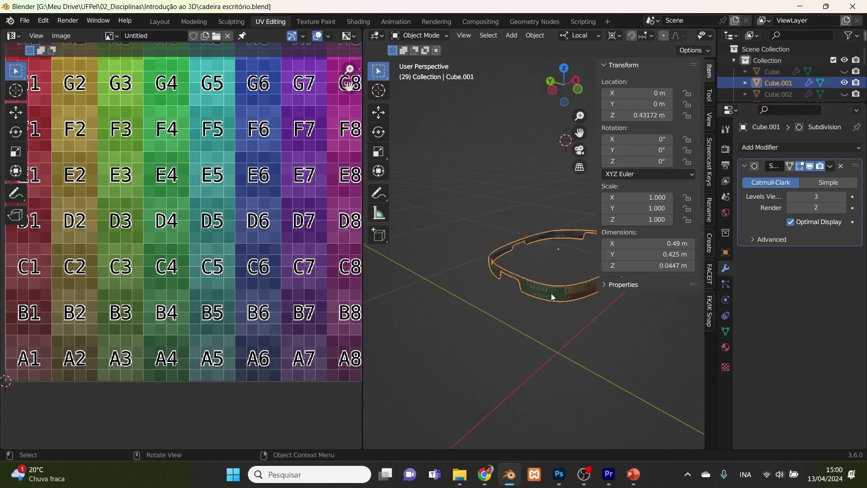
- In Edit Mode, mark the vertical edge loop at the seat band's near front corner as a seam
key(Tab)
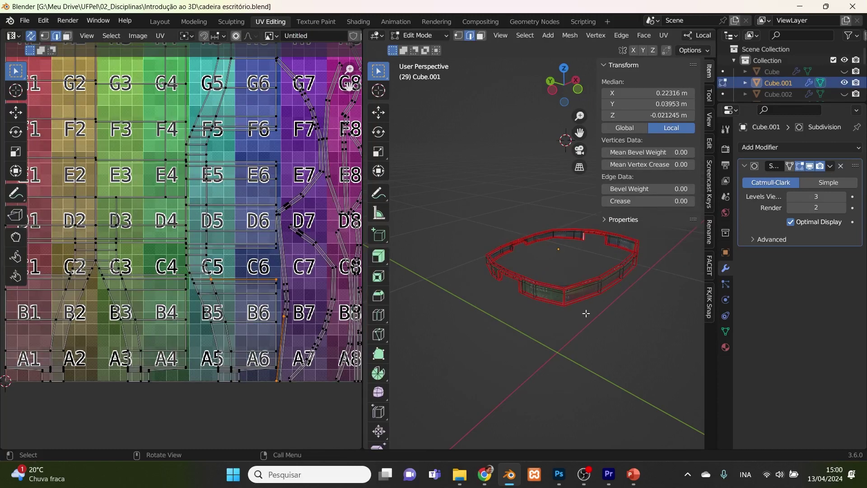
scroll(499, 411, up, 6)
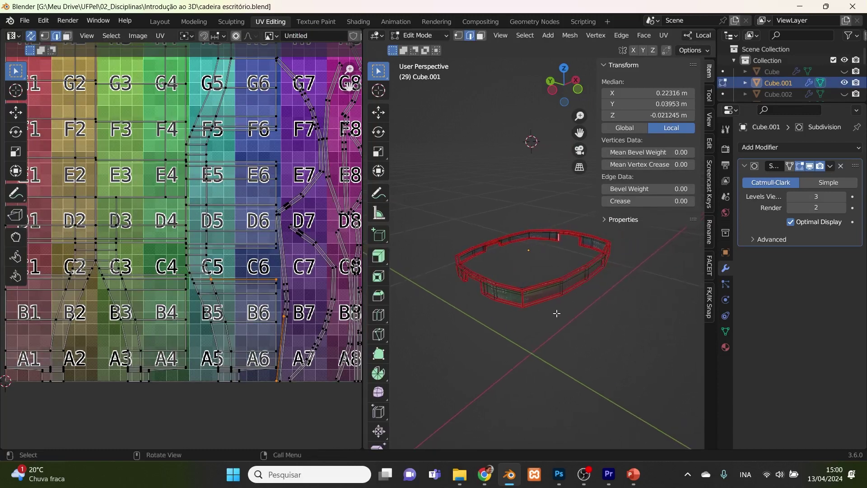
alt+click(477, 424)
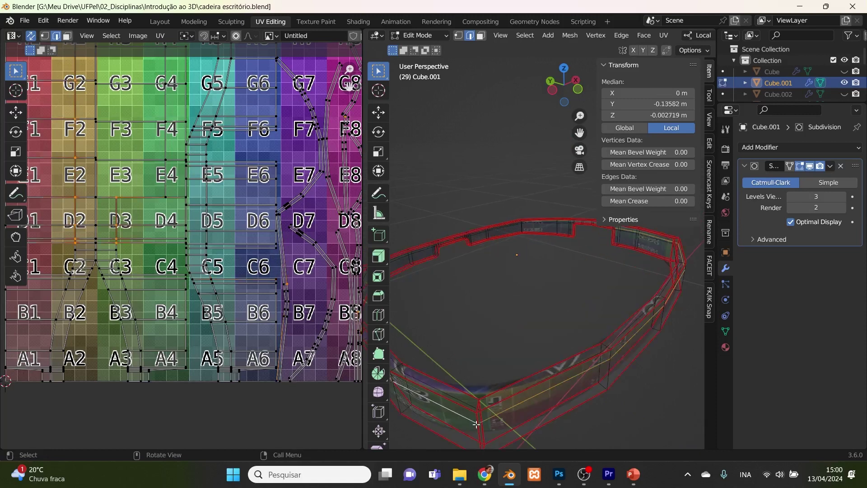
alt+click(478, 421)
right_click(477, 420)
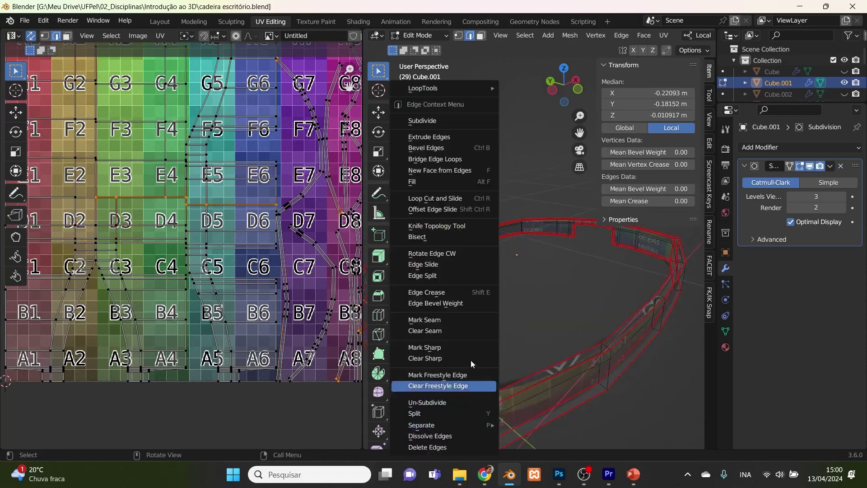
click(467, 320)
scroll(286, 275, down, 2)
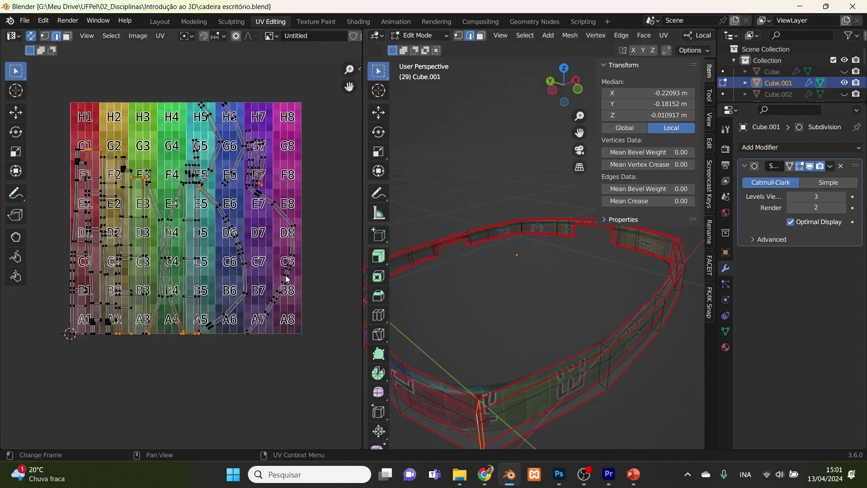
scroll(166, 298, up, 1)
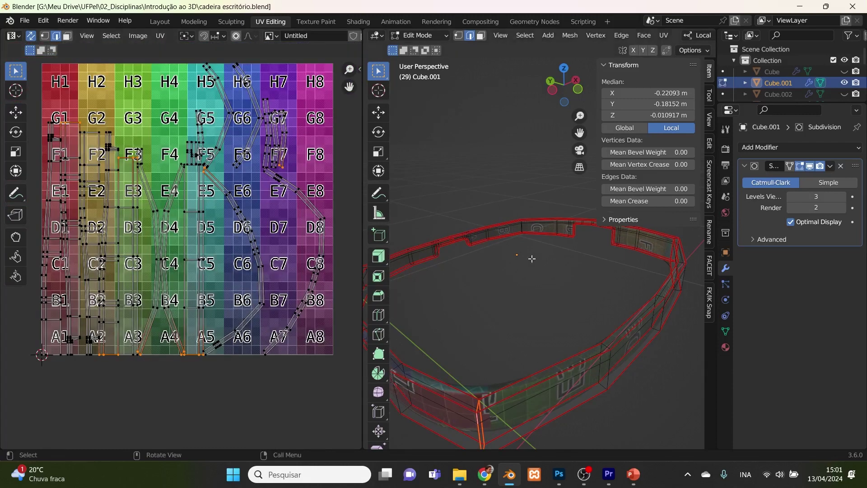
- Clear the seam from the vertical edge loop at the seat band's near front corner
click(544, 320)
middle_drag(622, 330, 645, 356)
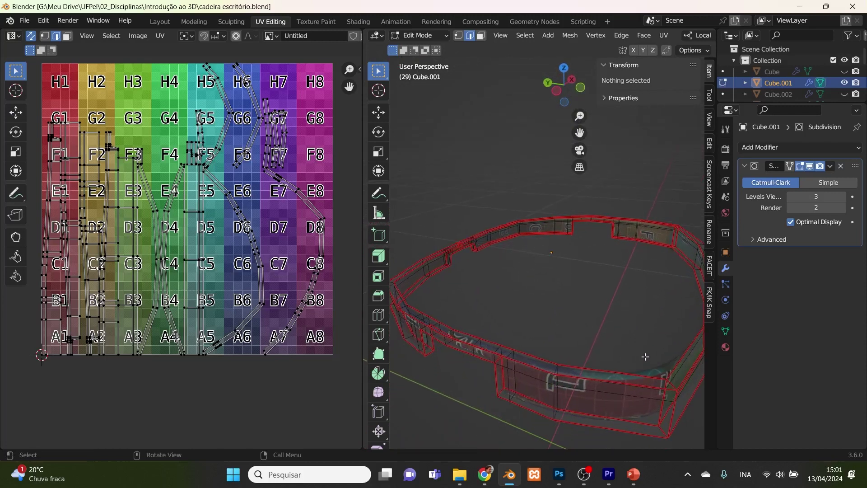
mouse_move(531, 332)
middle_down()
mouse_move(535, 289)
mouse_move(518, 331)
middle_up()
key(KP_1)
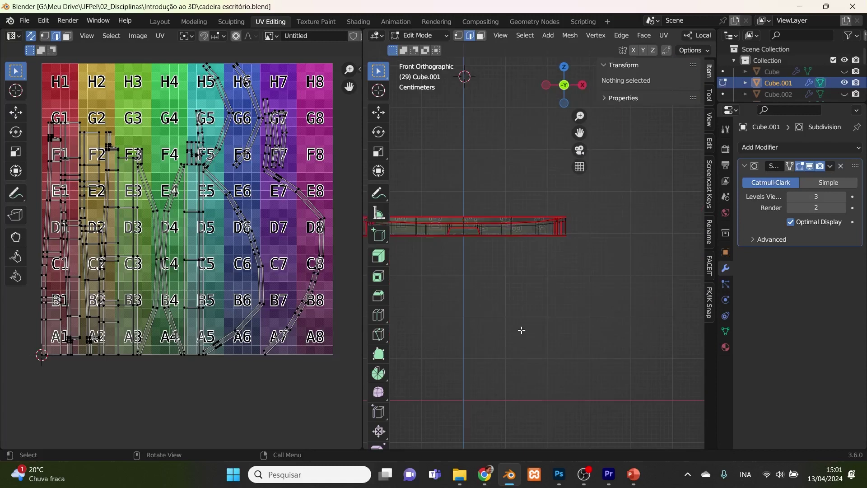
scroll(517, 319, down, 2)
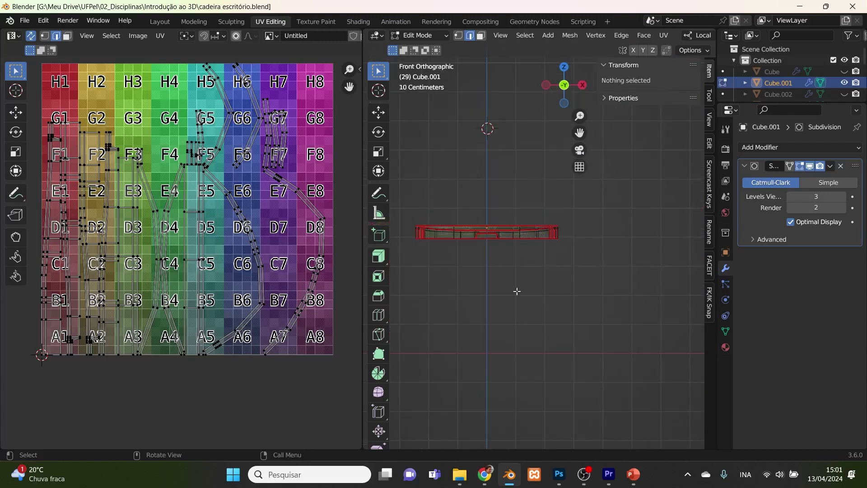
mouse_move(505, 252)
middle_down()
mouse_move(576, 260)
mouse_move(511, 261)
middle_up()
scroll(501, 276, up, 3)
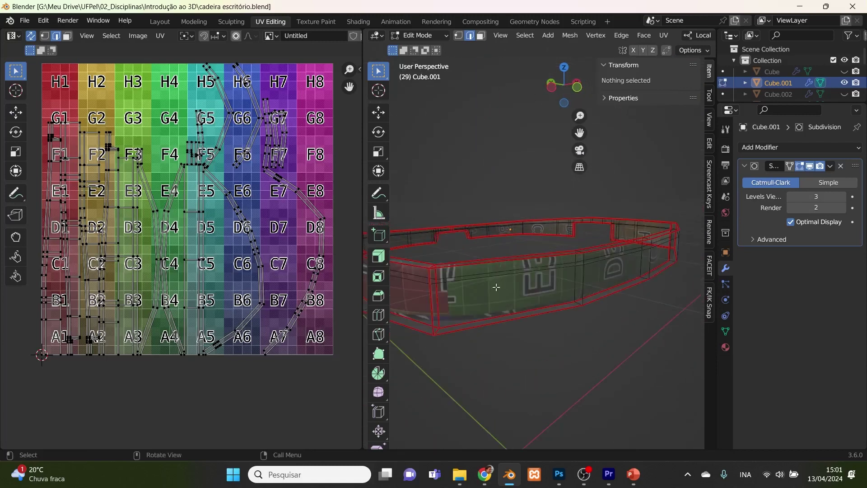
alt+click(429, 296)
right_click(430, 295)
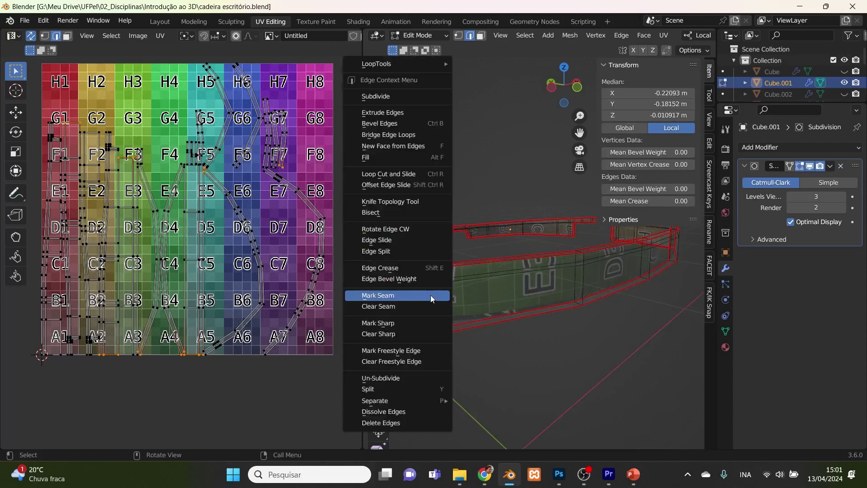
click(430, 309)
- Clear the seam from the vertical edge loop at the seat band's opposite front corner
scroll(577, 320, down, 2)
middle_drag(577, 319, 476, 315)
alt+click(481, 283)
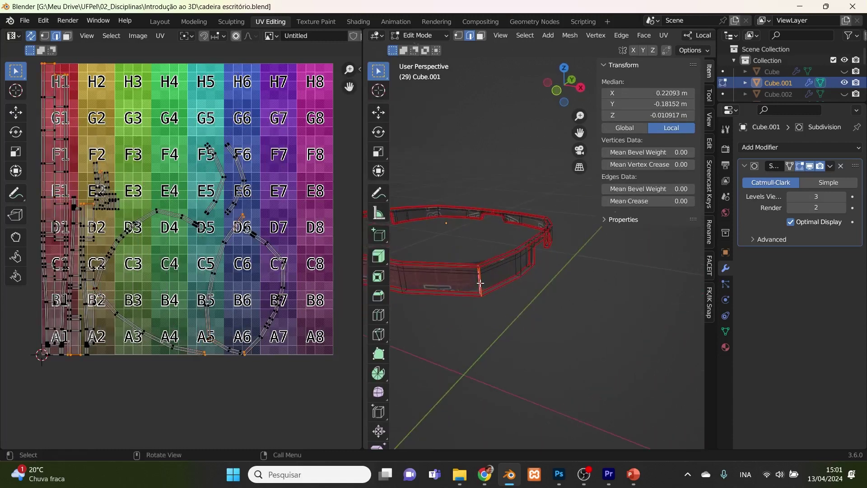
right_click(480, 283)
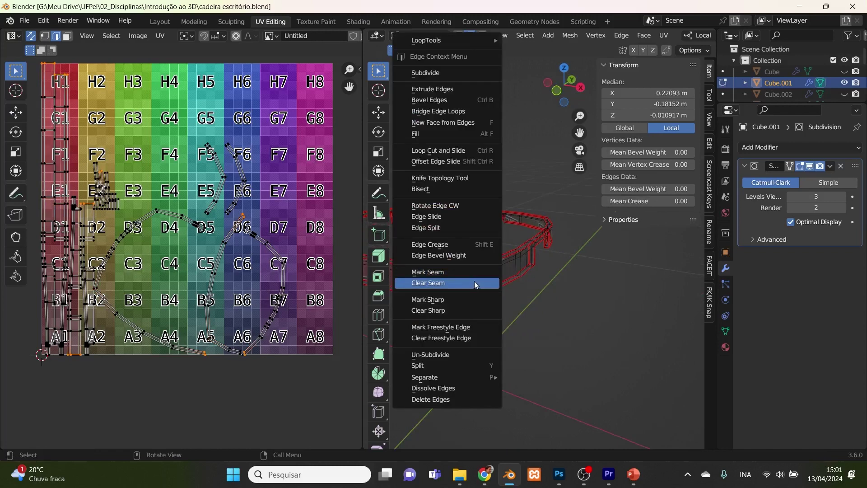
click(475, 281)
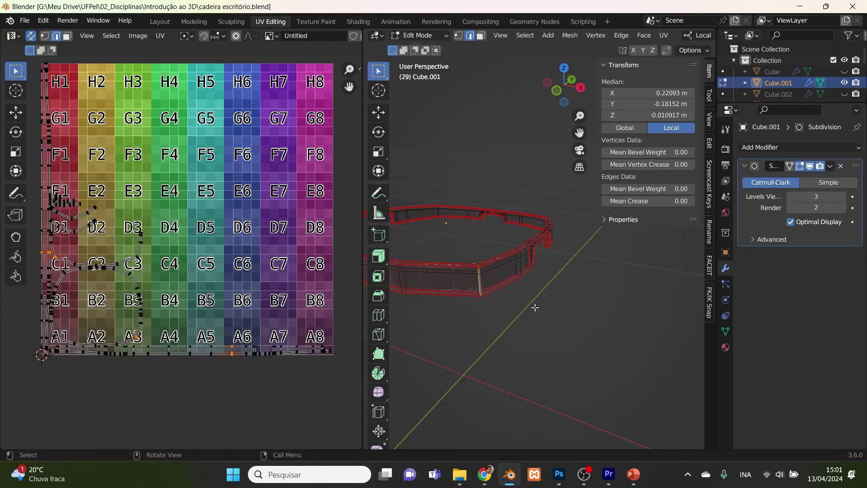
scroll(525, 306, up, 2)
middle_drag(527, 306, 624, 308)
scroll(624, 308, down, 4)
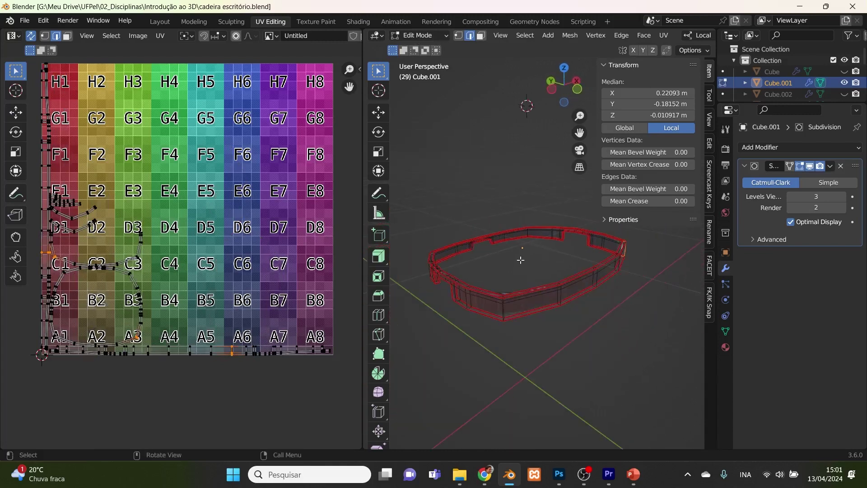
- Return to Object Mode and unhide all chair parts, with X-ray display turned off
click(443, 37)
click(409, 49)
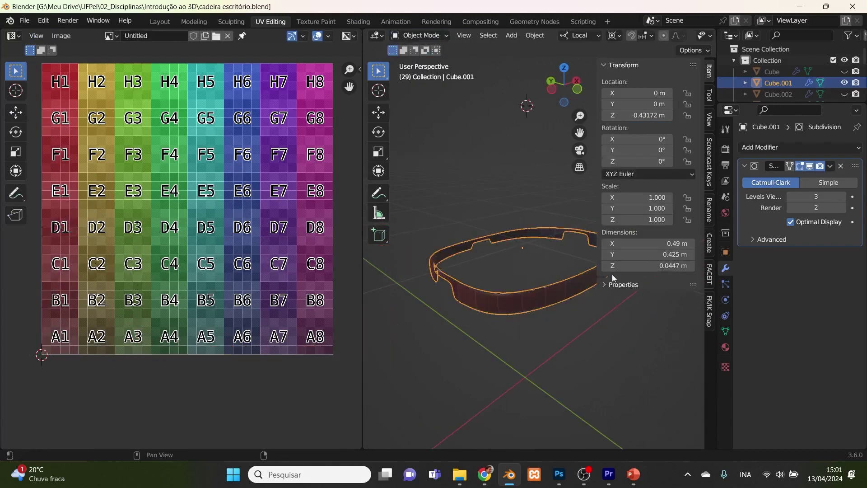
middle_drag(539, 317, 476, 310)
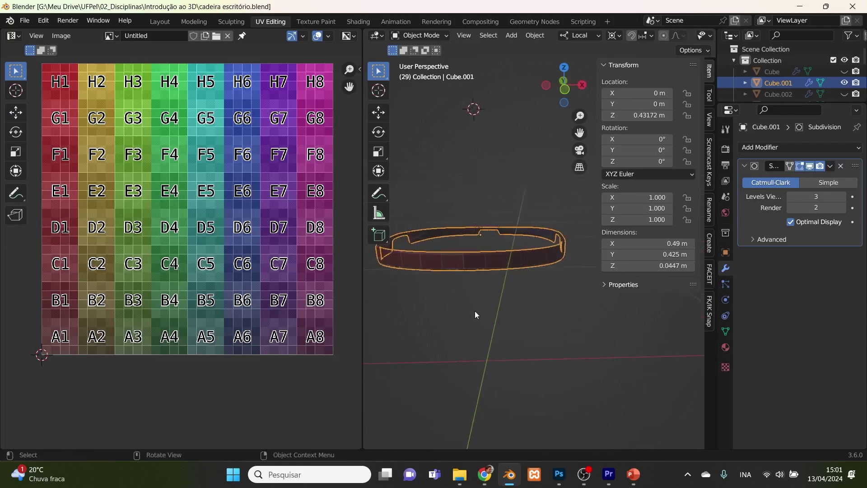
key(alt+h)
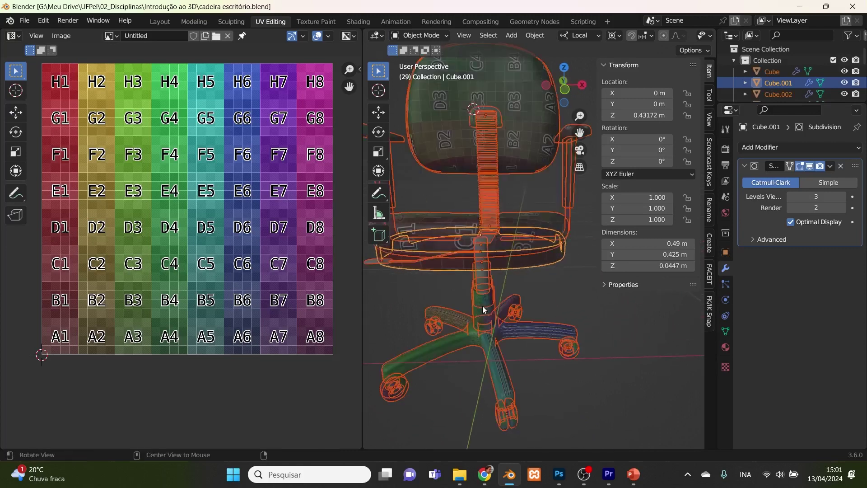
key(alt+z)
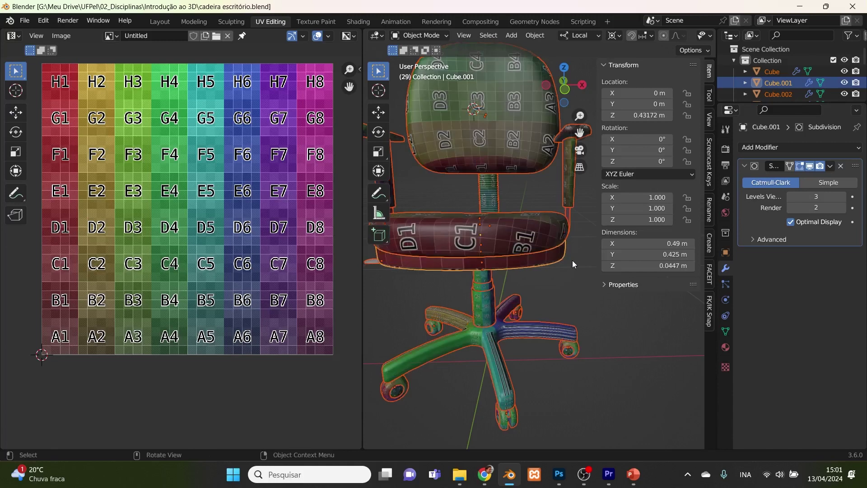
middle_drag(534, 284, 541, 280)
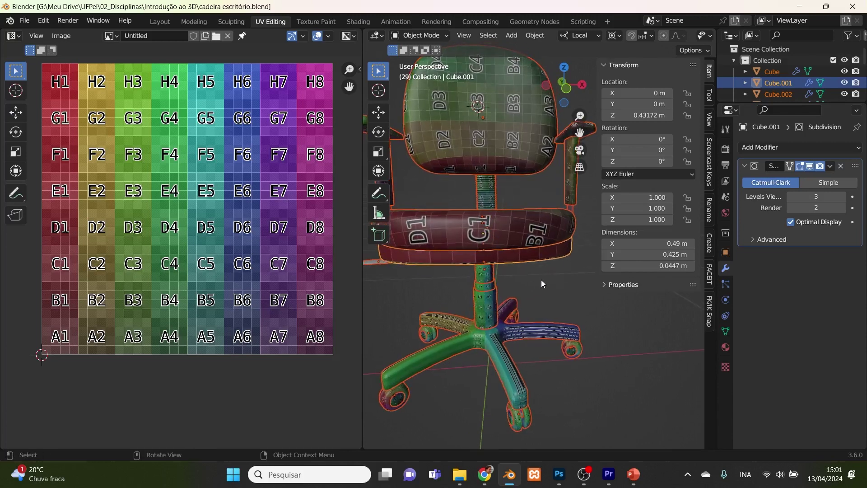
- Isolate the chair's five-legged base by hiding all other parts, and enter Edit Mode on it
click(527, 326)
middle_drag(530, 329, 565, 338)
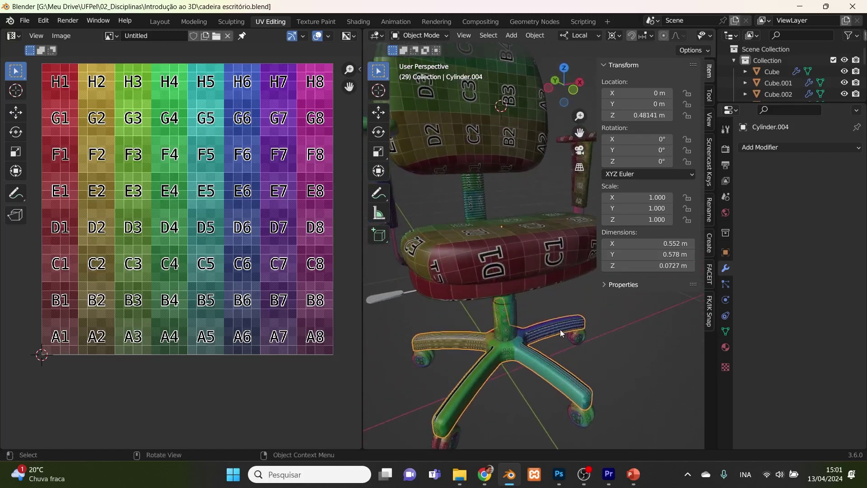
key(shift+h)
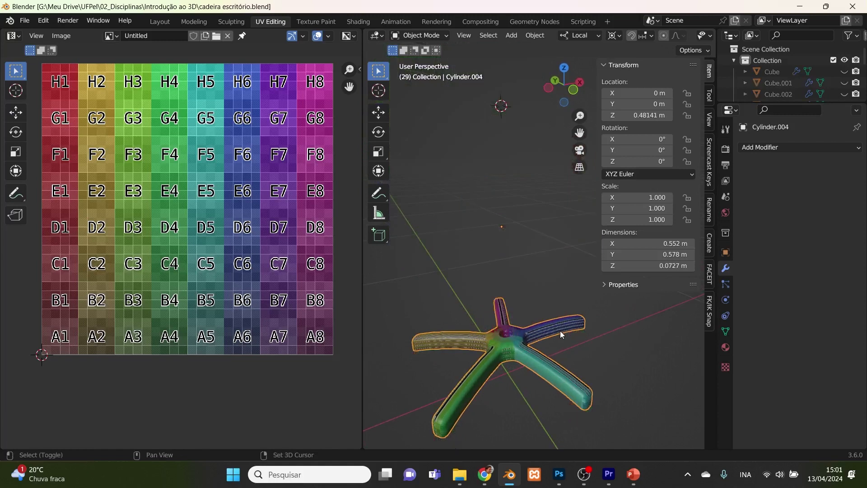
middle_drag(542, 334, 544, 288)
key(Tab)
scroll(545, 293, up, 2)
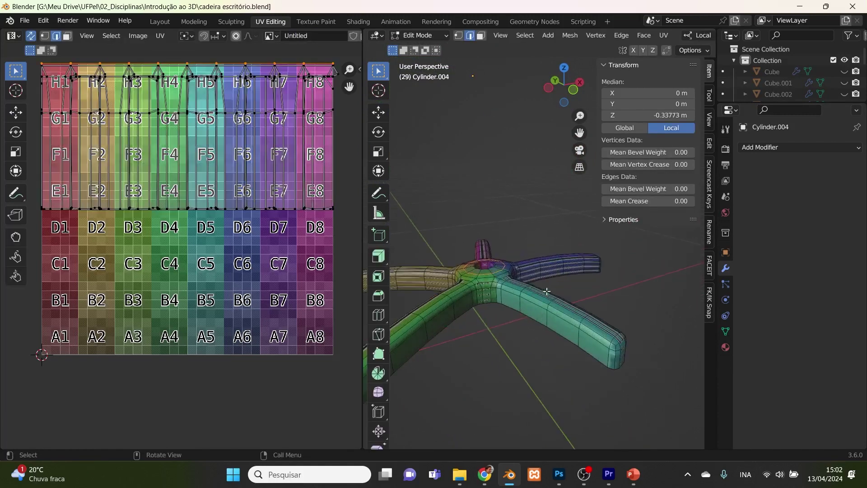
- Select the bottom edges along both sides of the teal leg and the neighbouring hub edges
click(528, 315)
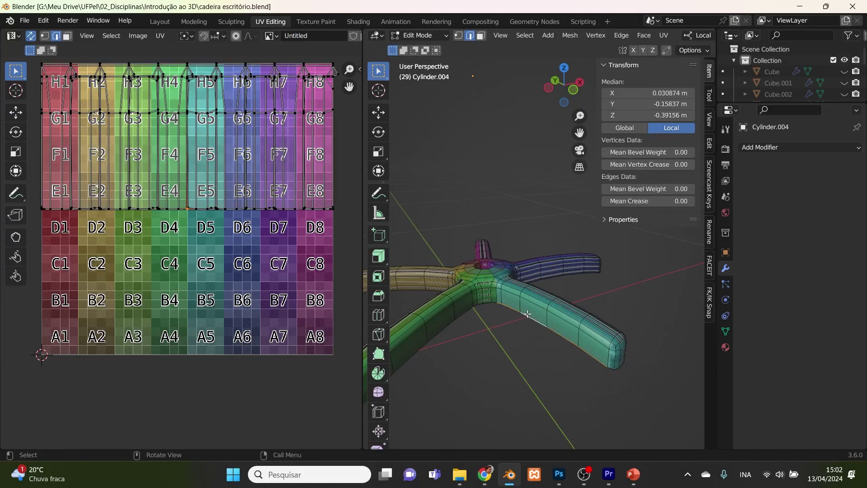
shift+click(467, 312)
scroll(442, 371, up, 3)
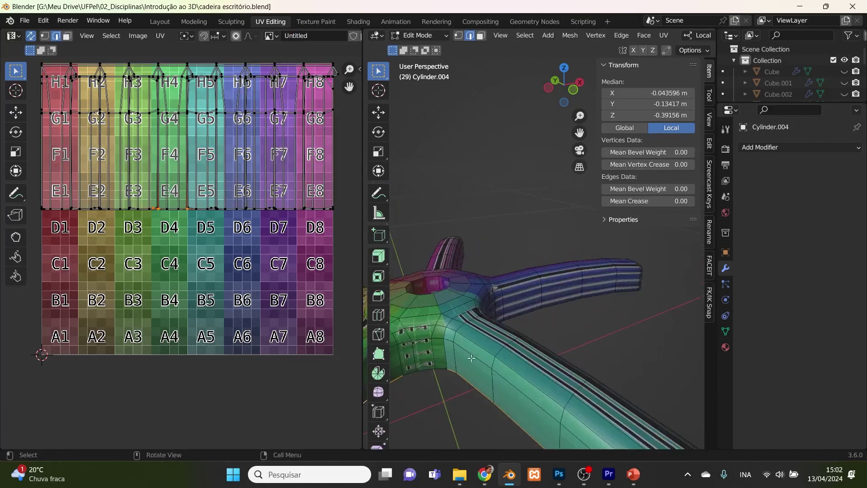
shift+click(444, 369)
shift+click(429, 368)
middle_drag(428, 368, 439, 292)
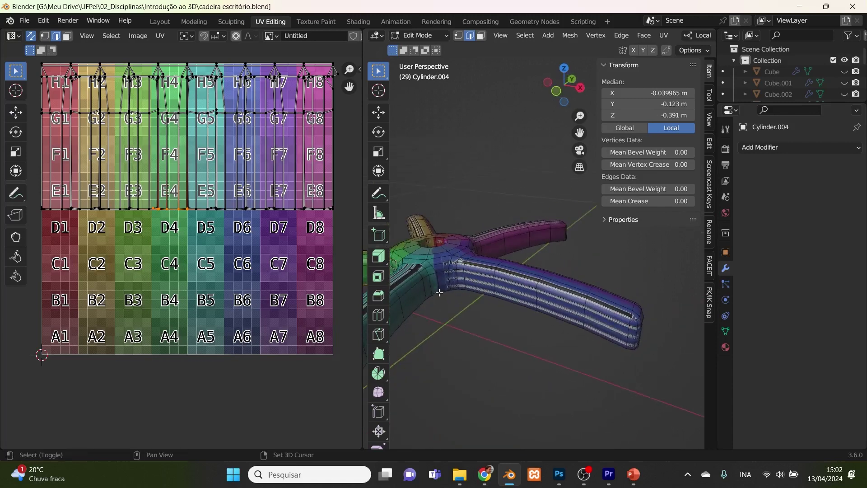
shift+click(444, 292)
shift+click(422, 306)
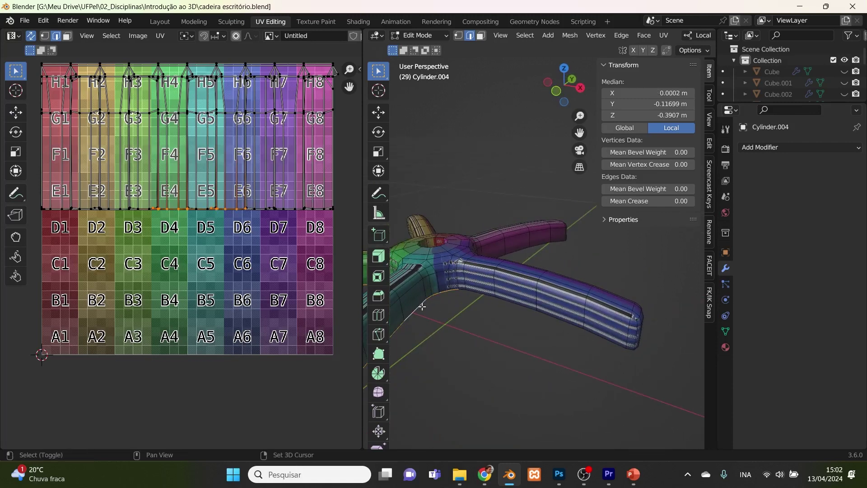
- Add the bottom edges around the blue-purple and magenta legs, including the hub edges between legs, to the selection
shift+click(514, 305)
middle_drag(531, 327, 508, 307)
shift+click(565, 368)
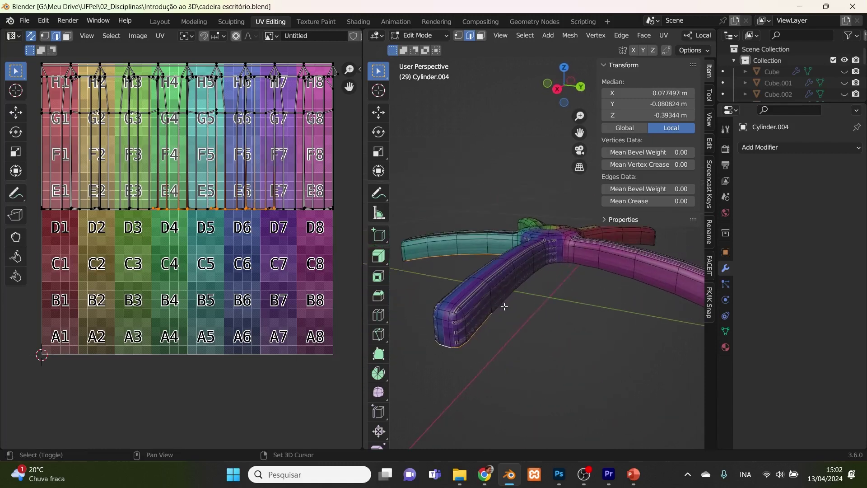
shift+click(503, 304)
shift+click(560, 263)
shift+click(621, 278)
middle_drag(654, 351, 587, 371)
shift+click(696, 427)
middle_drag(686, 429, 550, 377)
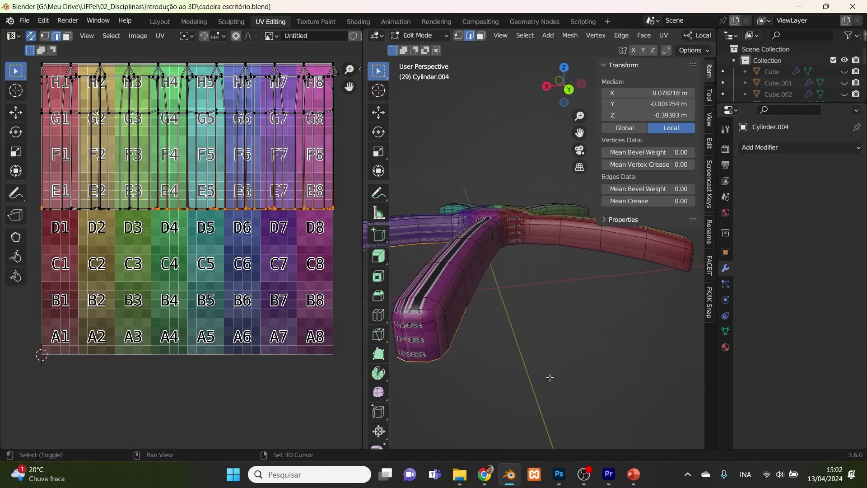
shift+click(475, 286)
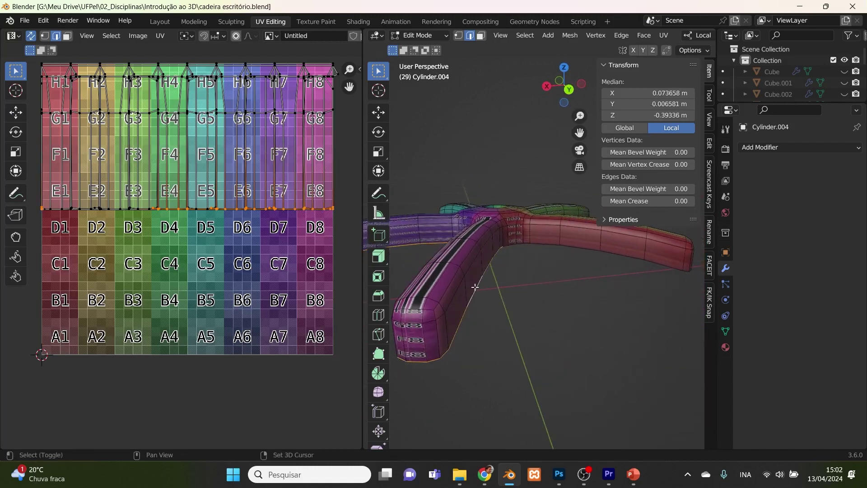
shift+click(514, 244)
- Add the bottom edges of the red-yellow and green legs to the selection, and deselect everything
shift+click(543, 244)
middle_drag(543, 244, 550, 346)
shift+click(541, 353)
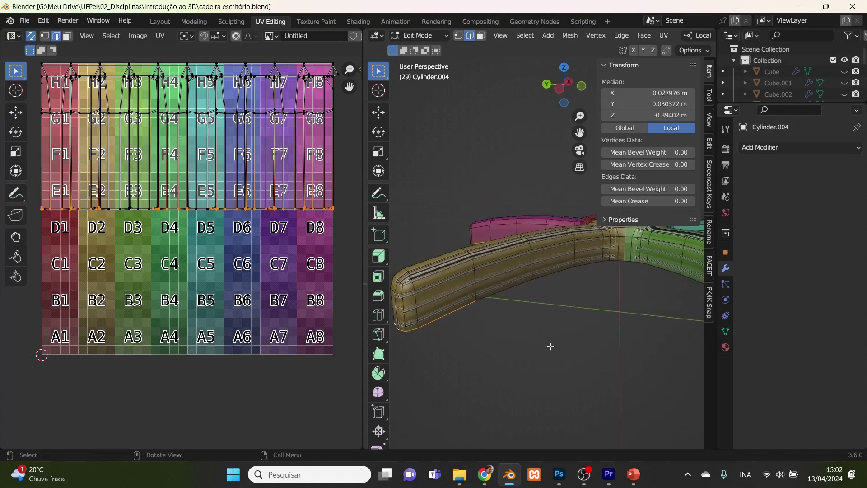
shift+click(521, 286)
shift+click(622, 263)
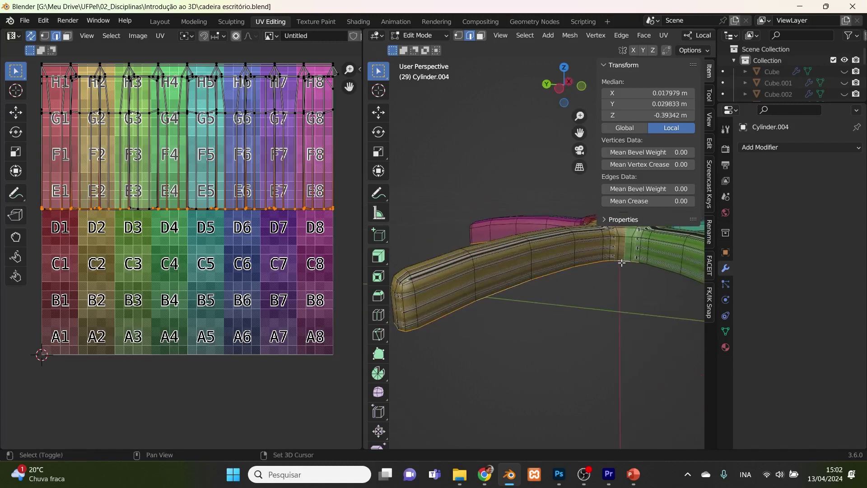
shift+click(662, 276)
middle_drag(662, 275, 529, 390)
shift+click(546, 398)
middle_drag(594, 389, 526, 363)
scroll(526, 364, up, 2)
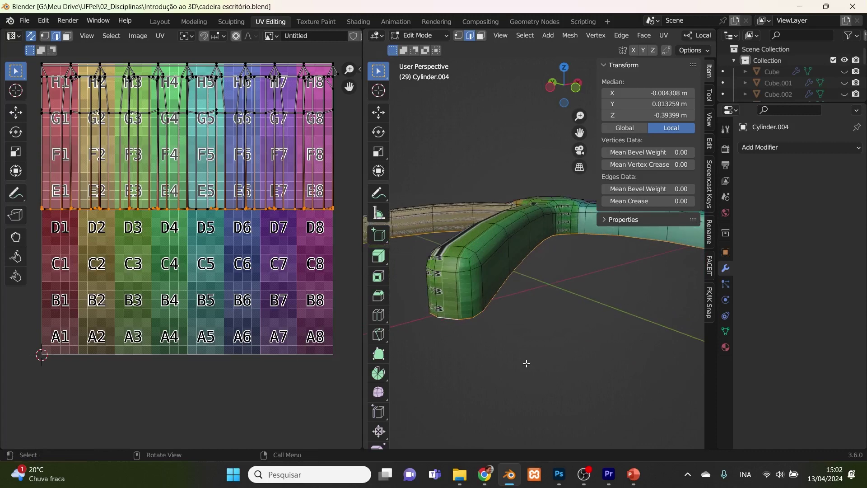
scroll(554, 343, down, 3)
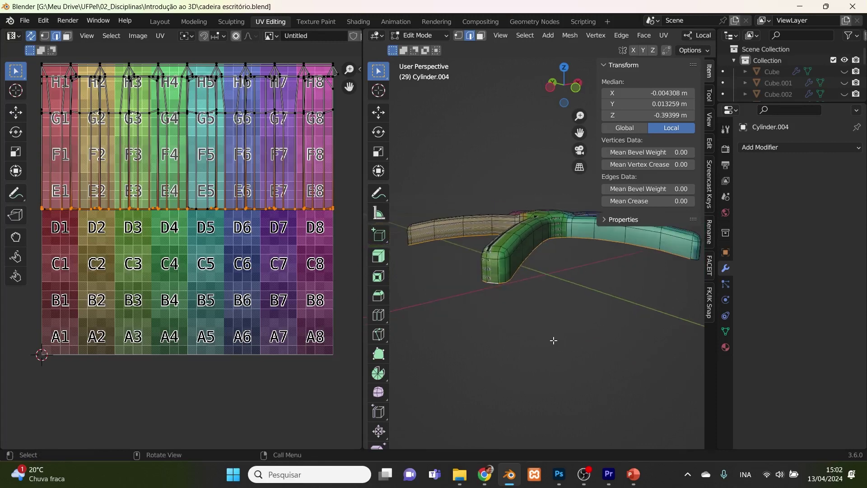
click(466, 366)
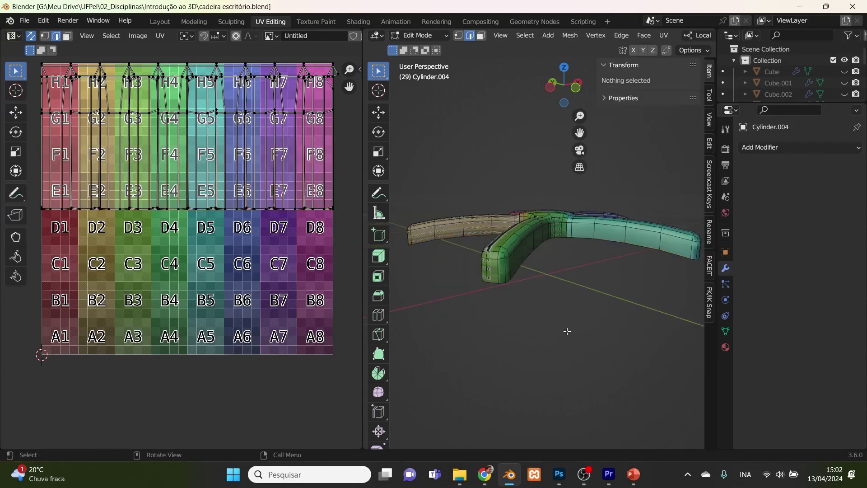
- Restart the Screencast Keys display by disabling and re-enabling it, and collapse its settings
key(ctrl+z)
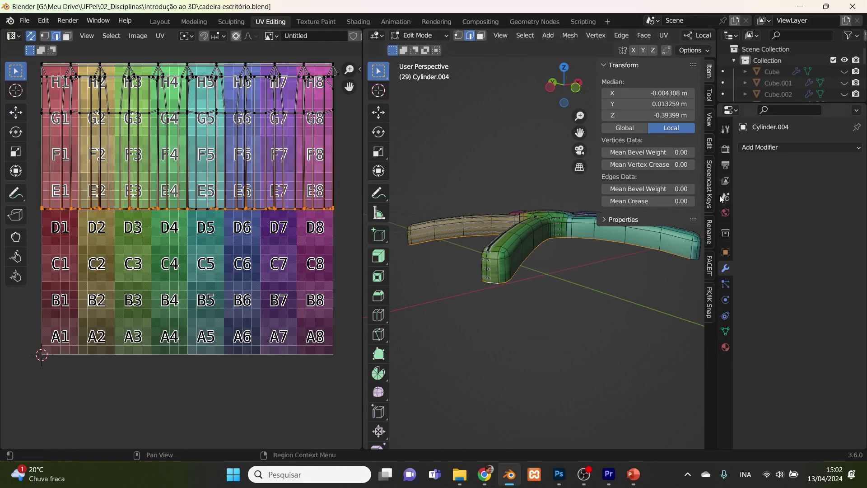
click(711, 183)
click(526, 172)
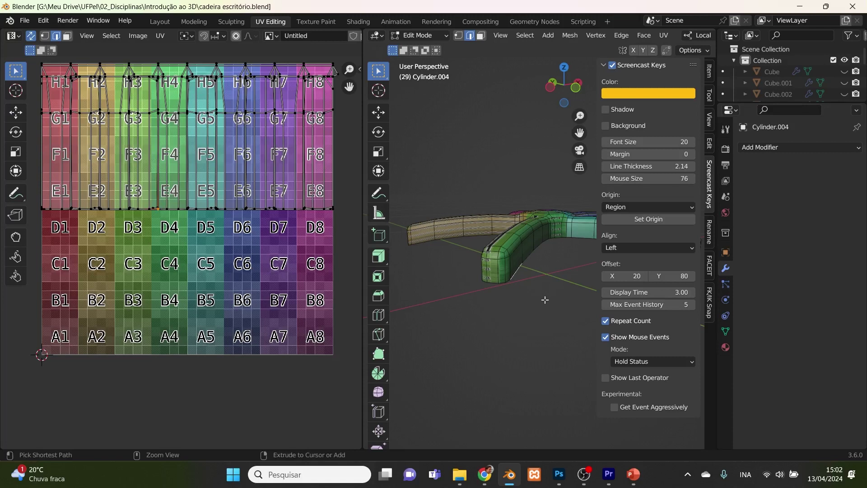
key(ctrl+z)
middle_drag(545, 300, 531, 318)
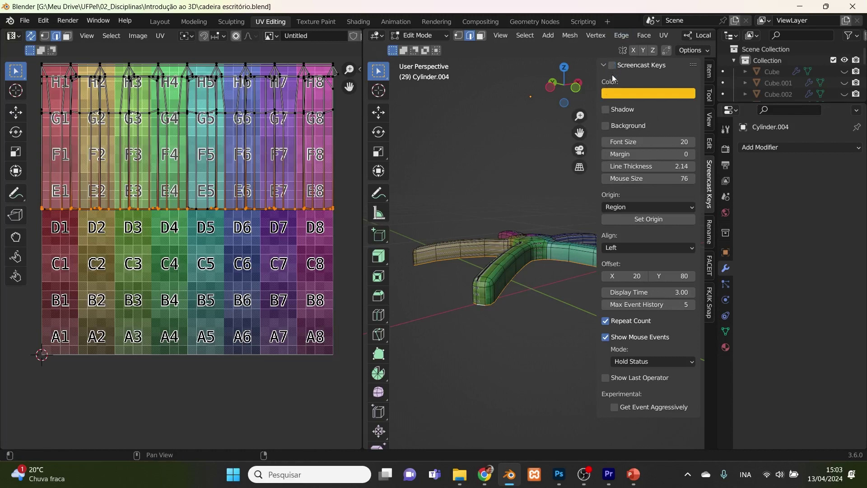
click(594, 72)
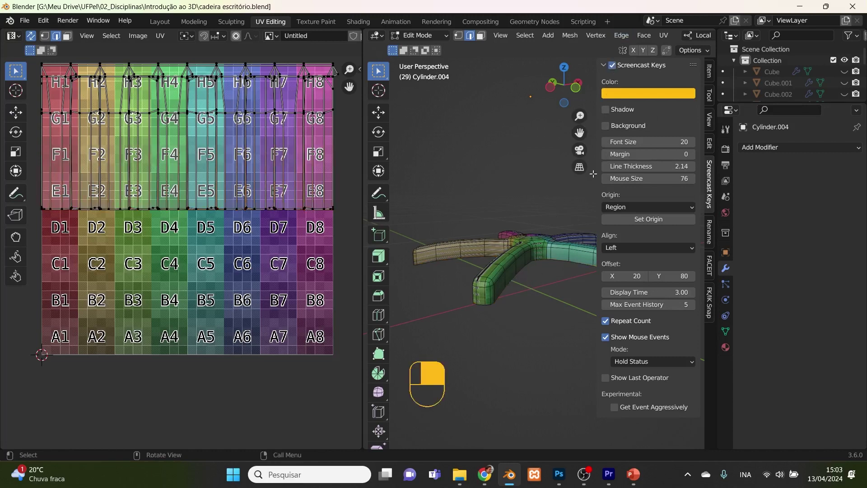
click(604, 66)
- Select the bottom edges of the facing sides of the green and teal legs, the hub edges between them, and the green leg's tip
click(527, 283)
click(522, 273)
shift+click(561, 263)
shift+click(542, 259)
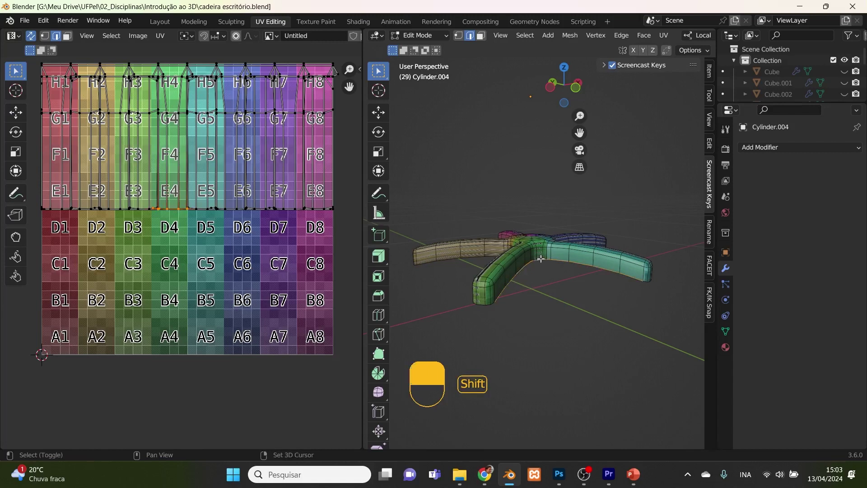
shift+click(480, 304)
- Add the bottom edges between the green and yellow legs and between the red and magenta leg sides, including the hub edges, to the selection
middle_drag(462, 281, 501, 276)
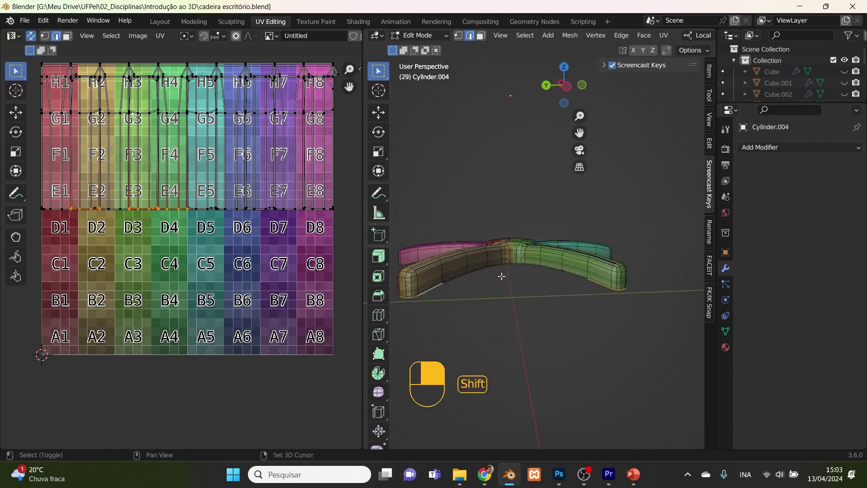
shift+click(497, 266)
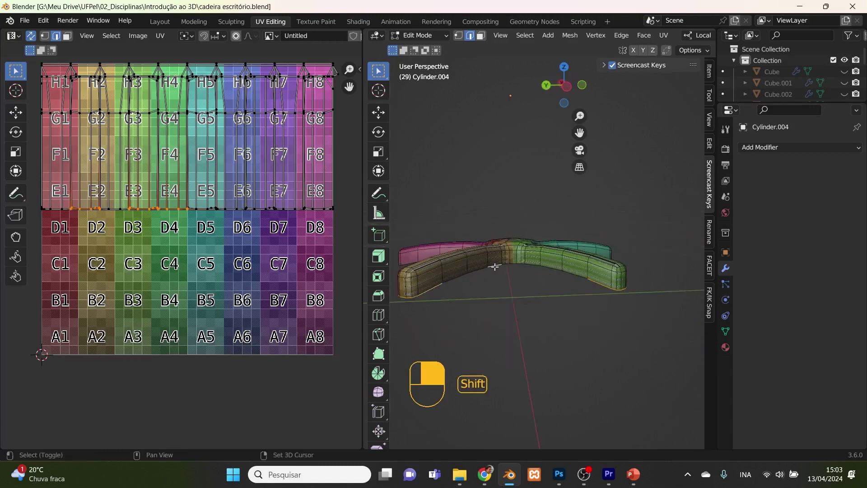
shift+click(536, 265)
shift+click(513, 264)
middle_drag(512, 263, 581, 276)
shift+click(573, 265)
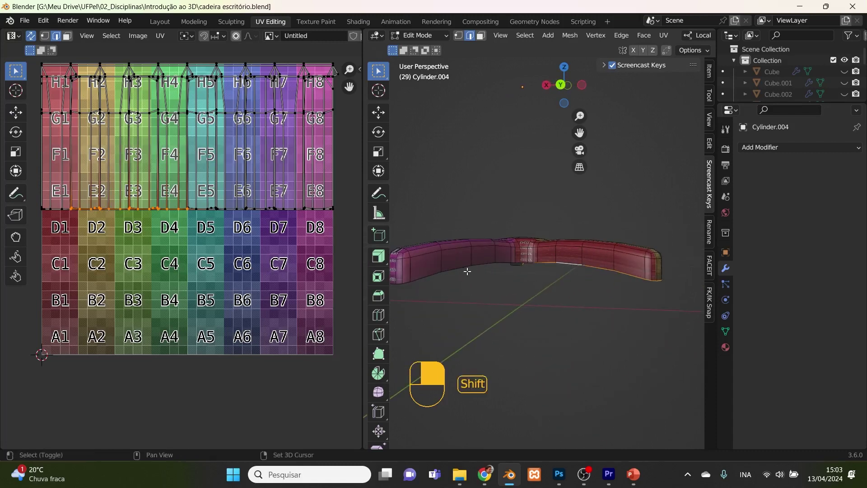
shift+click(462, 268)
shift+click(524, 262)
- Complete the bottom edge selection around the magenta, blue-purple and teal legs, and mark the whole bottom outline as a seam
middle_drag(525, 259, 571, 320)
shift+click(424, 333)
shift+click(601, 294)
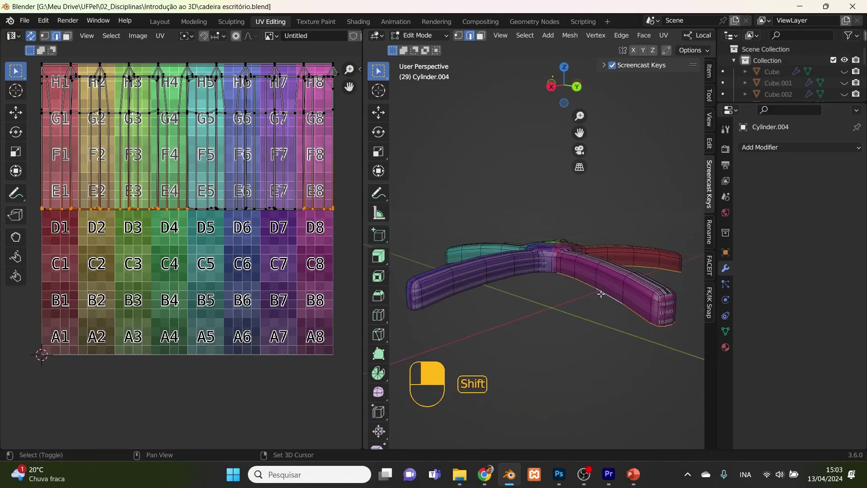
shift+click(548, 271)
middle_drag(495, 316, 641, 285)
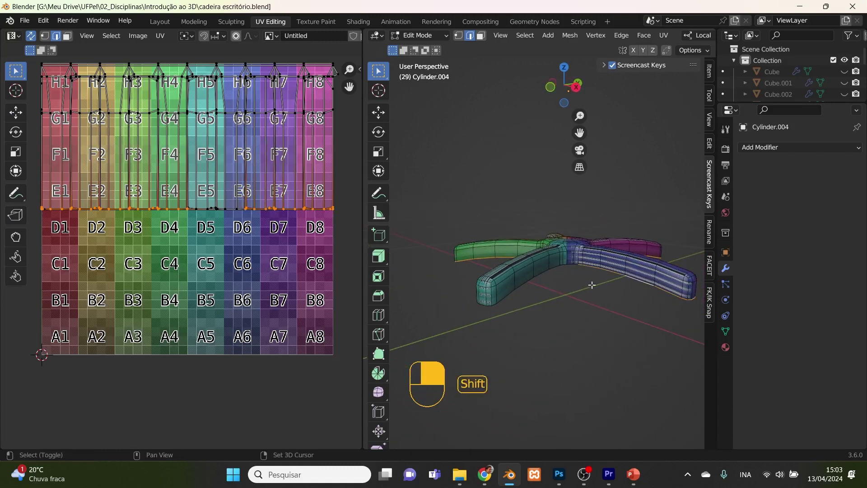
shift+click(569, 265)
shift+click(542, 273)
middle_drag(484, 305, 579, 299)
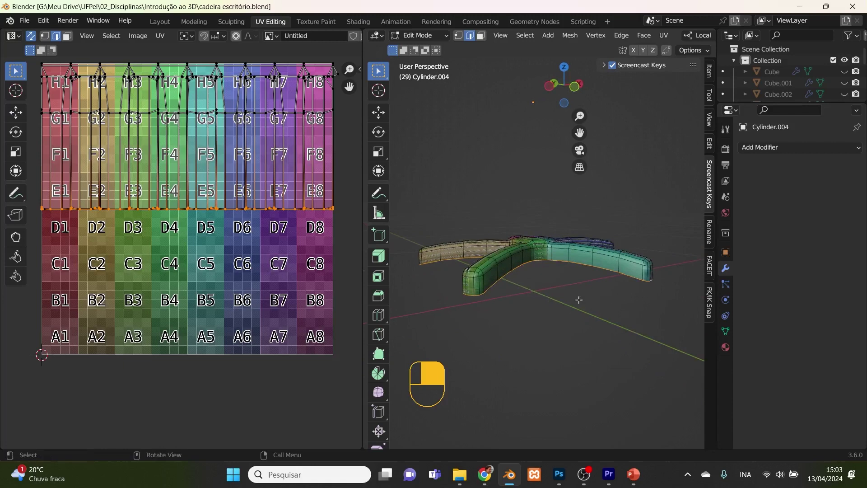
right_click(539, 287)
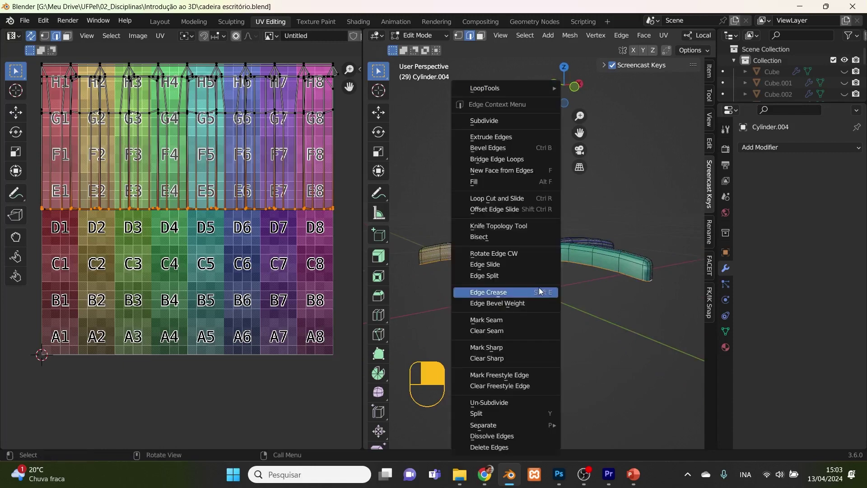
click(530, 318)
- Mark the vertical corner edges at the tip of the first leg as seams
middle_drag(560, 305, 536, 326)
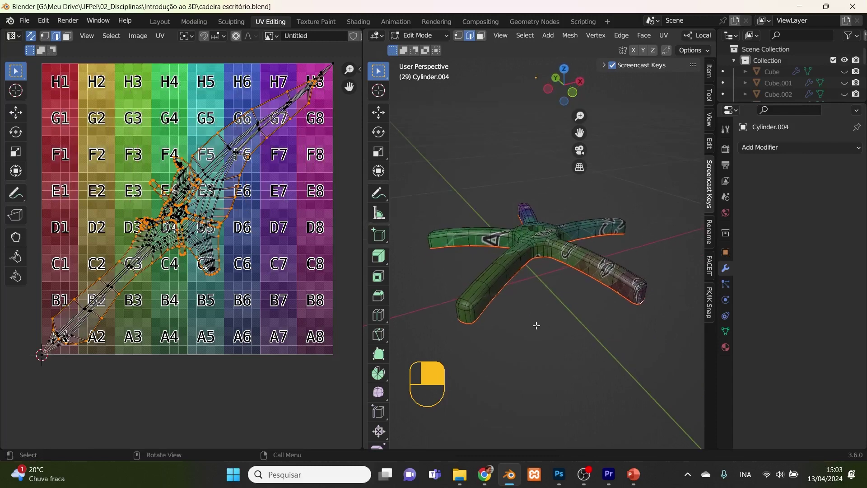
click(473, 319)
mouse_move(594, 313)
middle_down()
mouse_move(516, 341)
mouse_move(588, 312)
middle_up()
shift+click(592, 306)
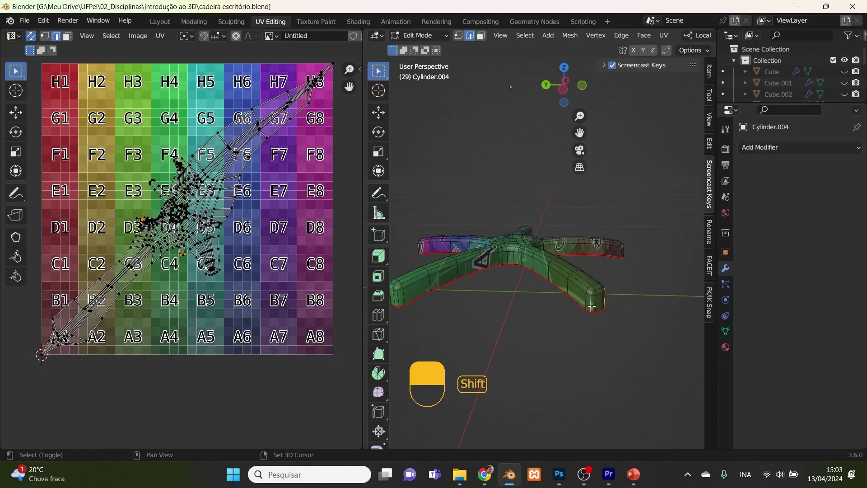
right_click(593, 307)
click(590, 306)
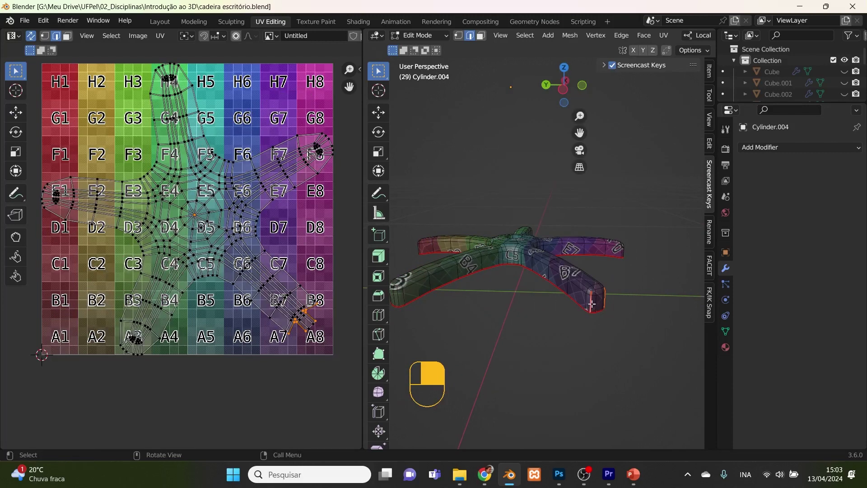
- Mark the vertical corner edges at the tip of the neighbouring second leg as seams
click(397, 300)
middle_drag(447, 316, 652, 319)
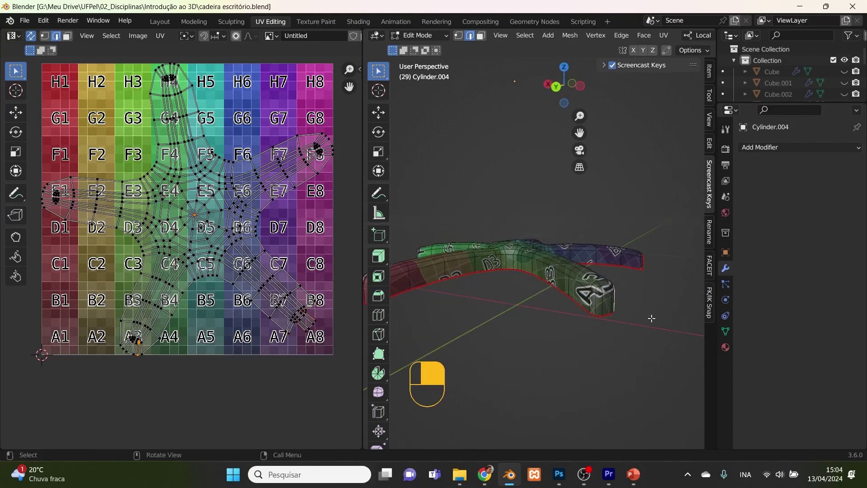
shift+click(597, 310)
right_click(596, 308)
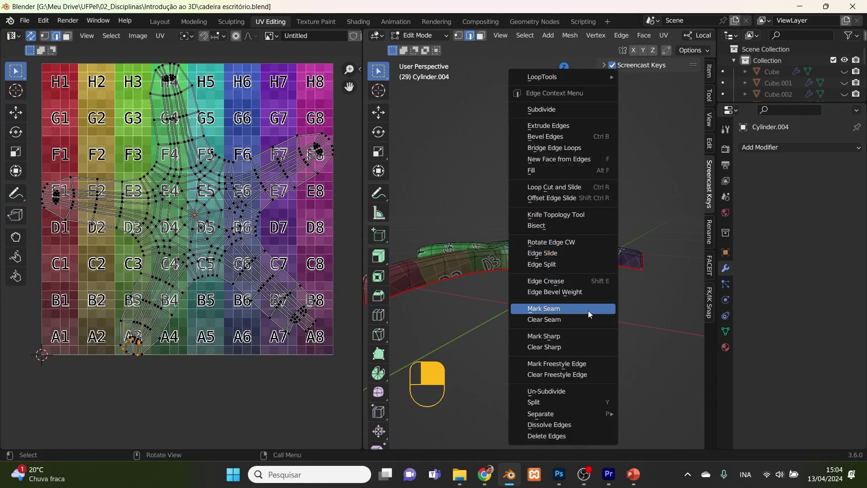
click(588, 310)
- Select the vertical corner edges at the tips of the third and fourth legs and mark them as seams
middle_drag(546, 329, 583, 324)
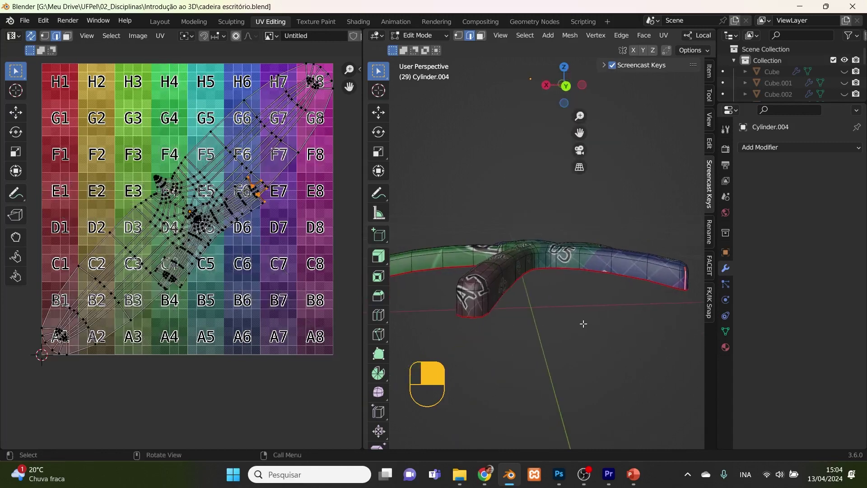
click(483, 308)
middle_drag(483, 307, 651, 316)
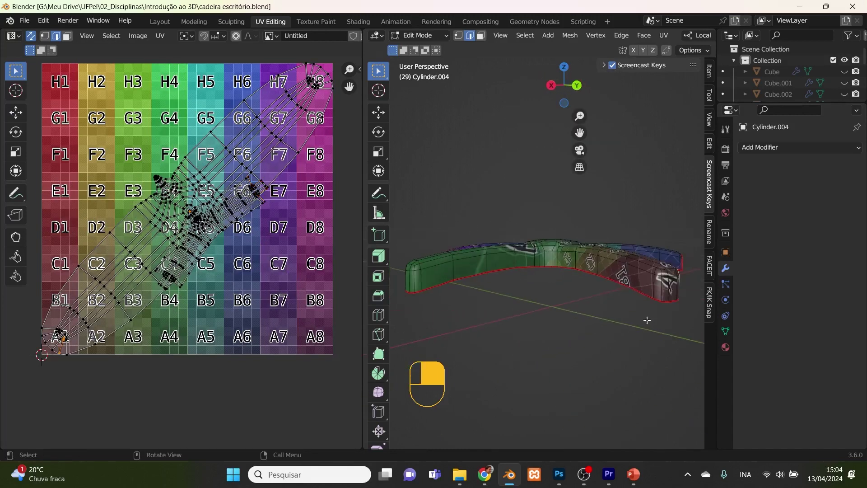
shift+click(660, 295)
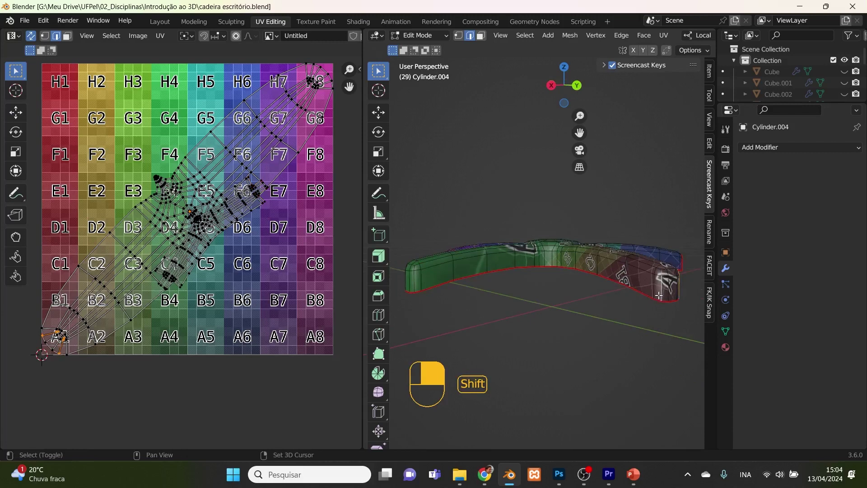
shift+click(414, 282)
middle_drag(455, 313, 513, 317)
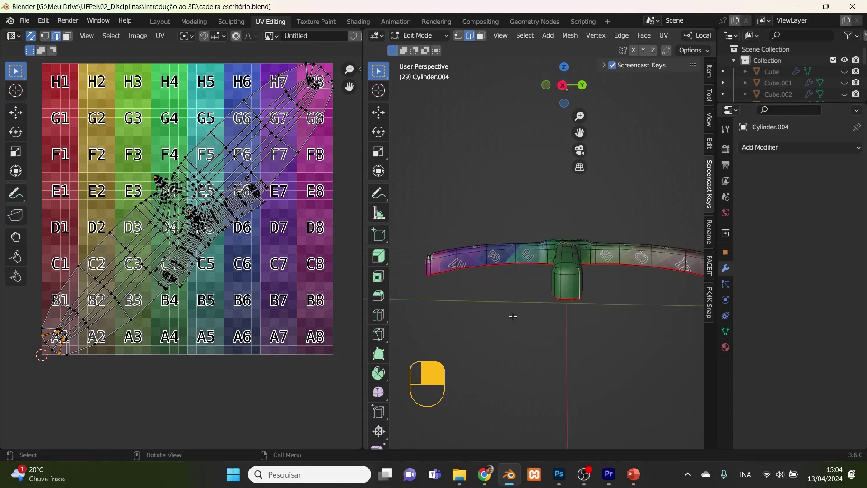
key(shift)
shift+click(555, 287)
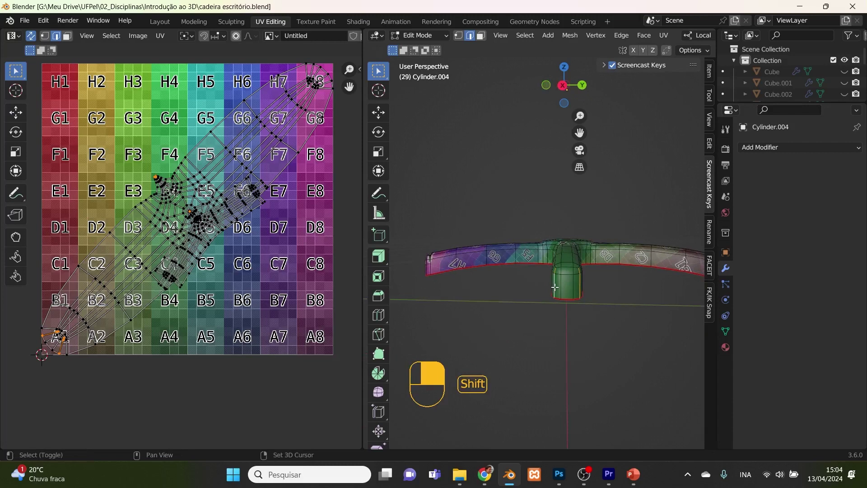
right_click(555, 287)
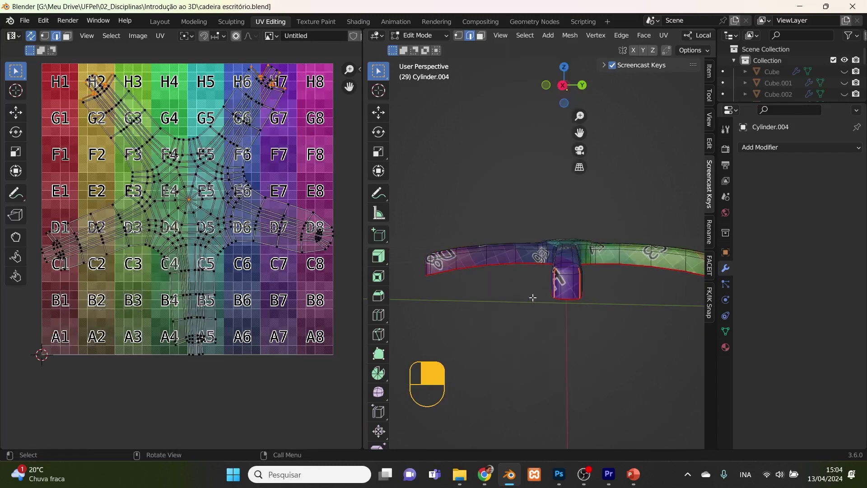
- Mark the vertical corner edges at the tip of the remaining magenta leg as seams
middle_drag(505, 299, 623, 302)
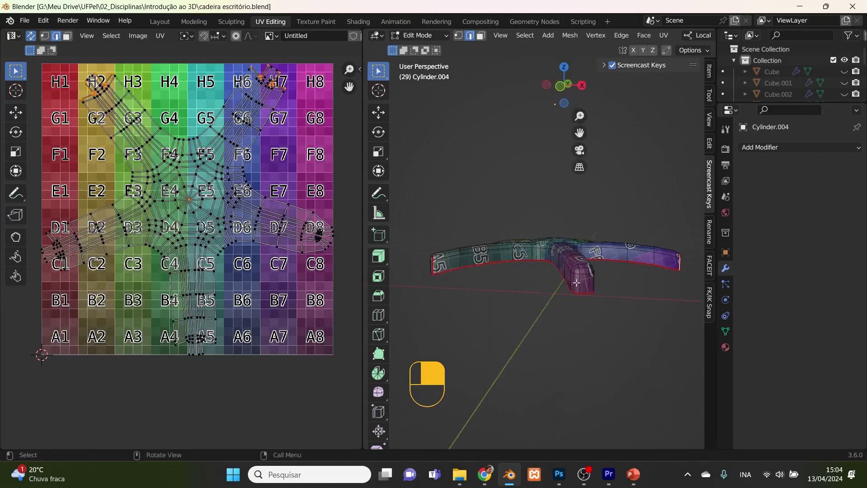
middle_drag(574, 282, 563, 329)
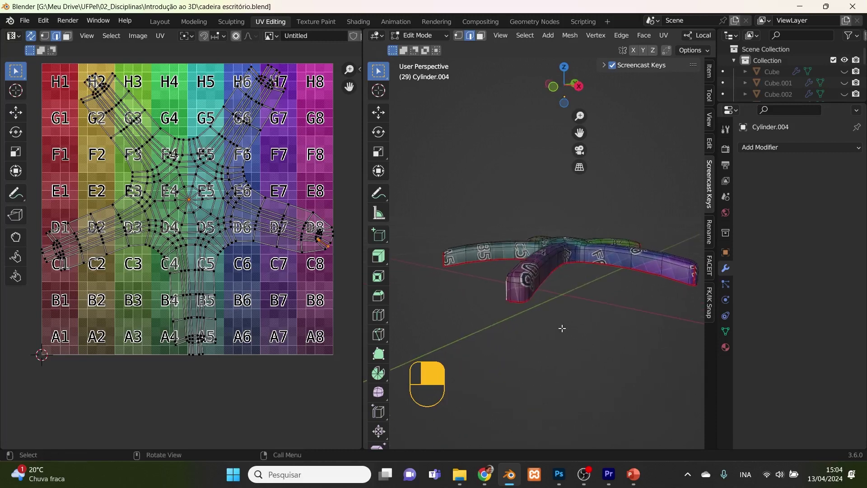
right_click(525, 296)
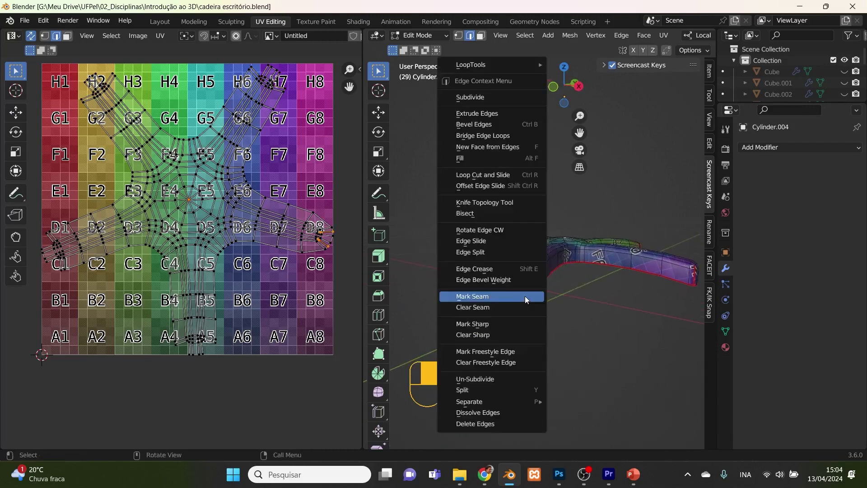
click(524, 296)
- Select the edge loop around the hub's top hole and mark it as a seam
middle_drag(517, 311, 705, 349)
scroll(506, 298, up, 4)
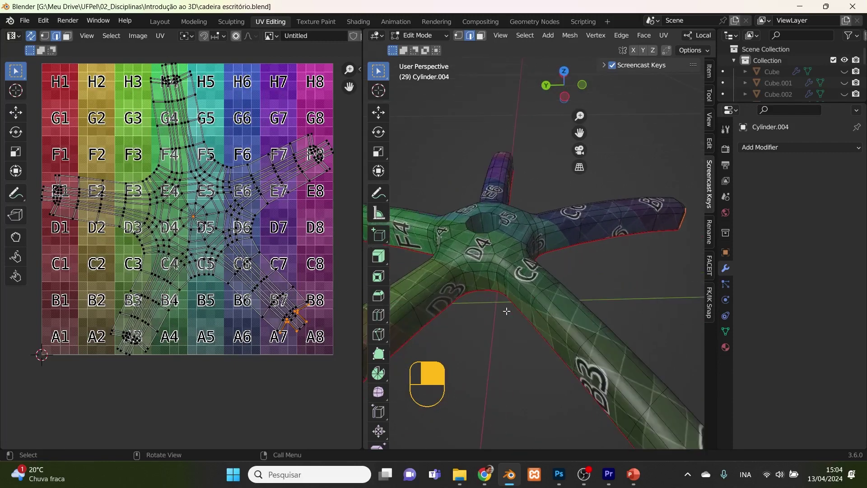
click(488, 284)
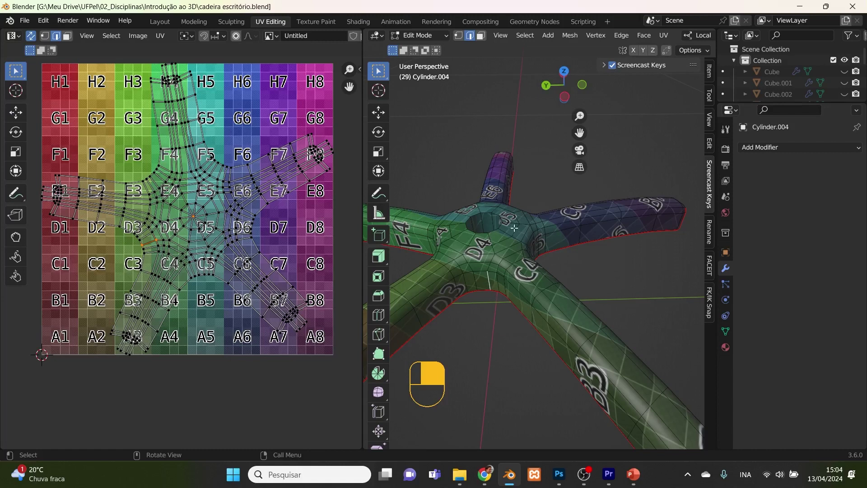
alt+click(495, 232)
key(ctrl+e)
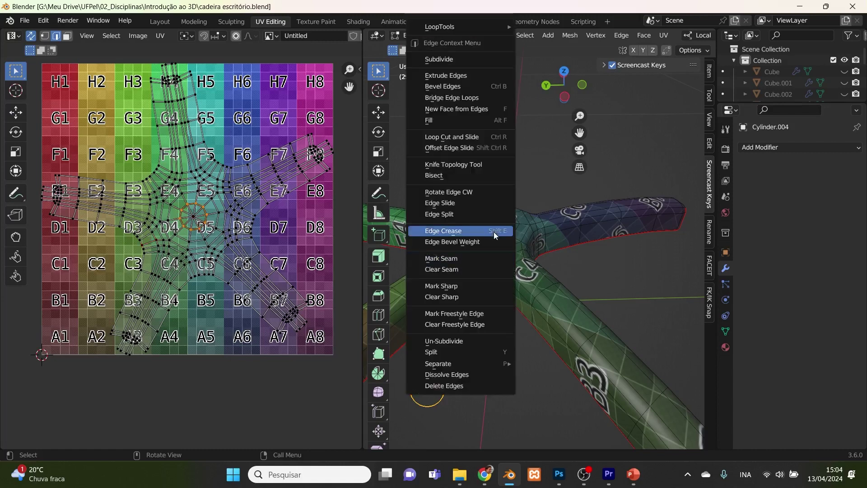
click(486, 258)
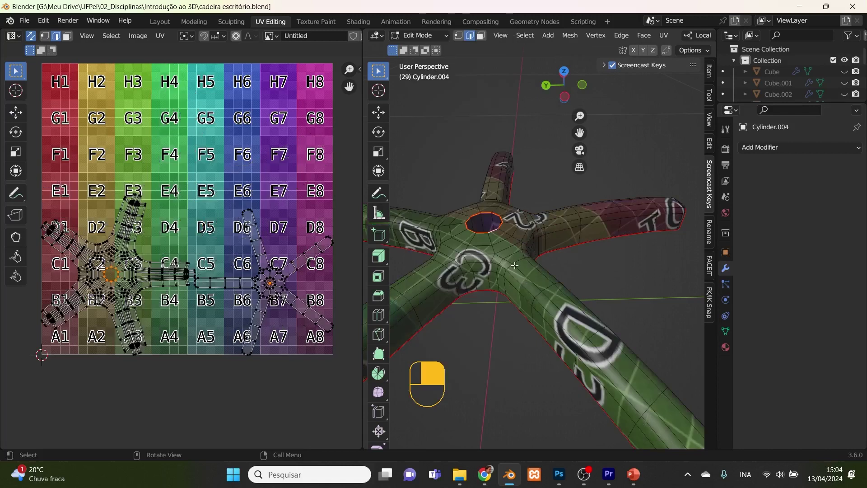
- Select the edge loop around the hole on the hub's underside and mark it as a seam
middle_drag(526, 273, 528, 239)
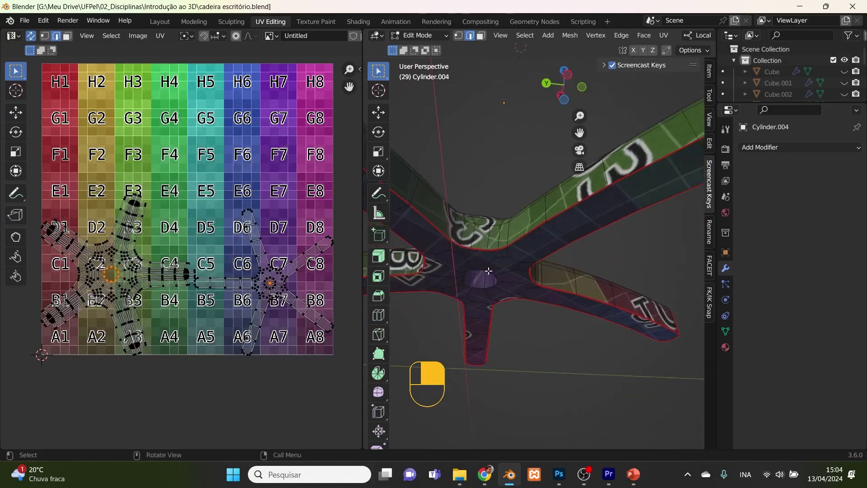
alt+click(479, 270)
key(ctrl+e)
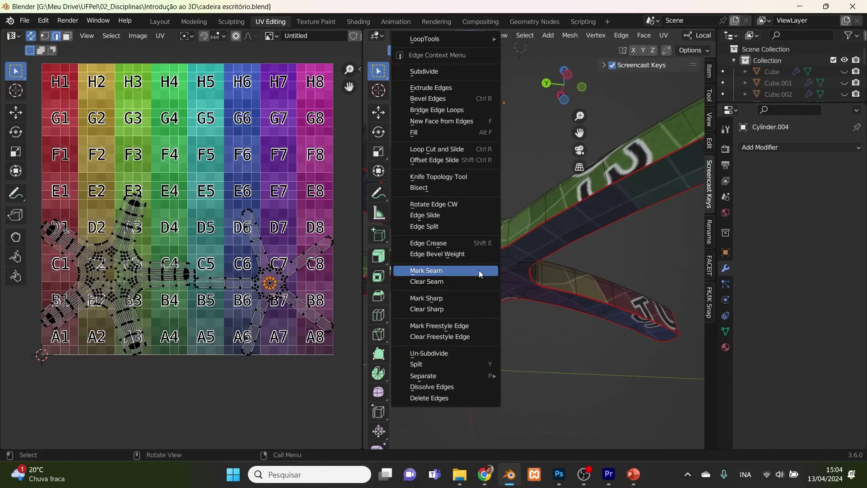
- Mark seams around the central hole's rim on the star base's underside and along one straight edge inside the hole
click(479, 270)
middle_drag(518, 306, 539, 277)
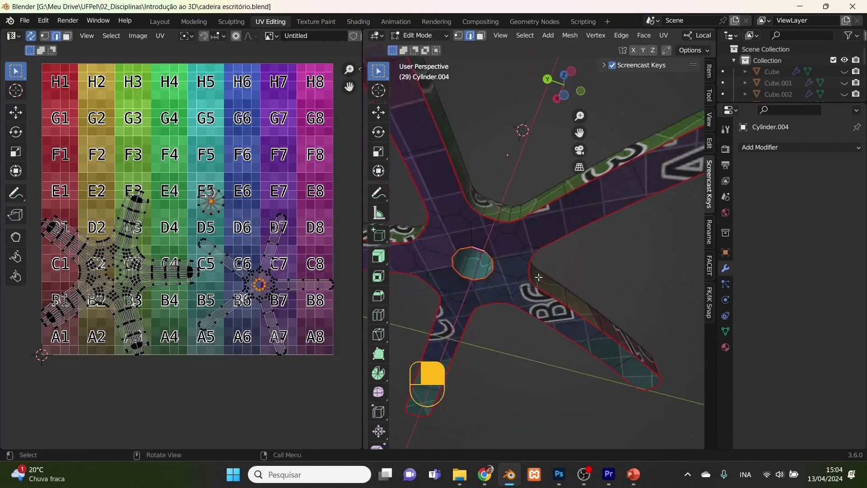
alt+click(478, 271)
key(ctrl+e)
click(477, 270)
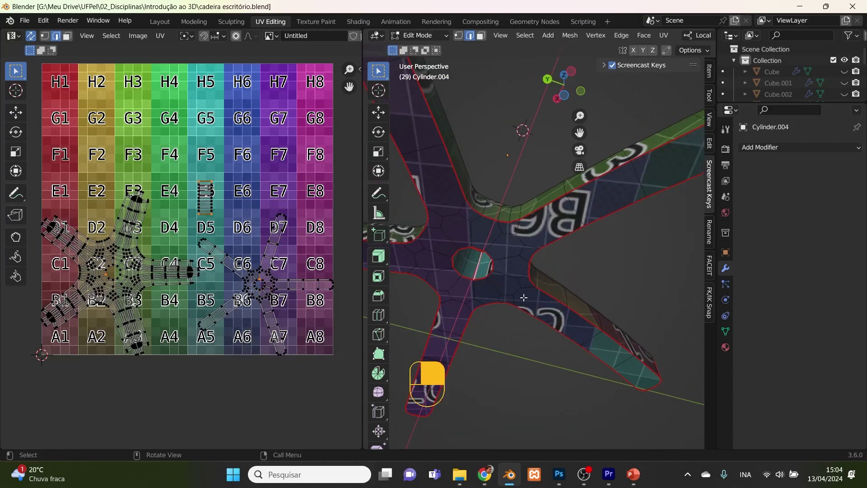
- Try marking a seam along the edges on top of the star base where a leg meets the hub, and undo it
middle_drag(527, 275, 644, 389)
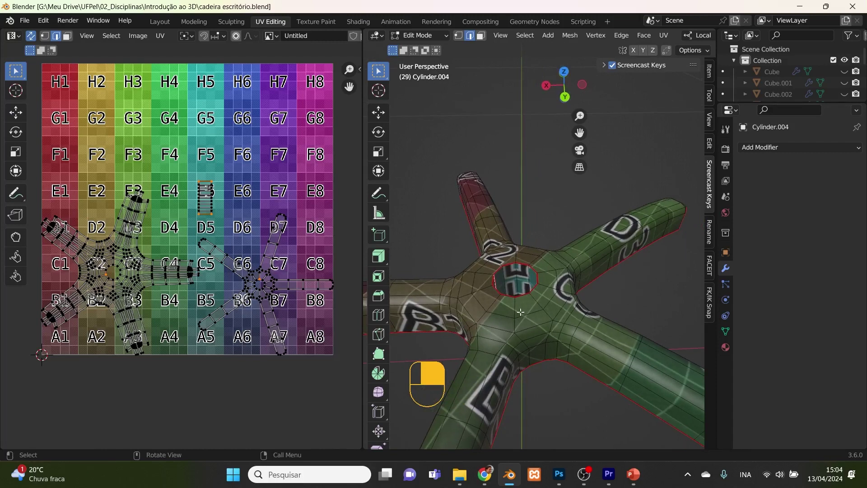
click(519, 337)
right_click(519, 337)
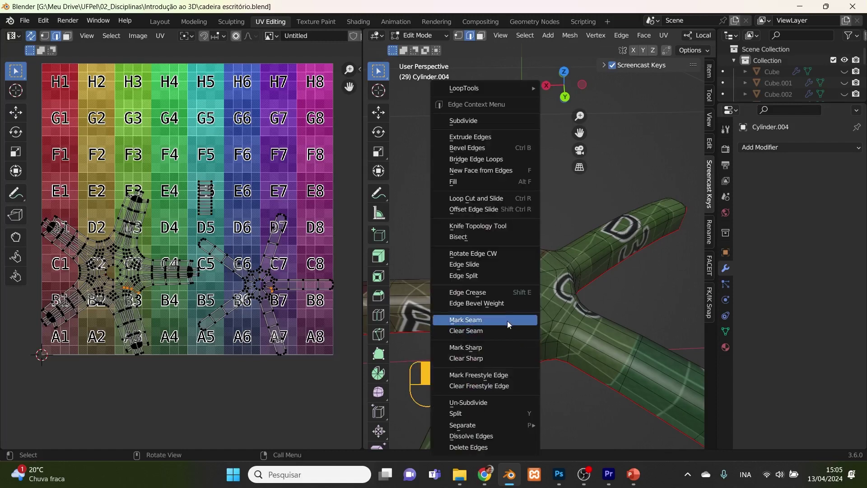
click(507, 321)
key(ctrl+z)
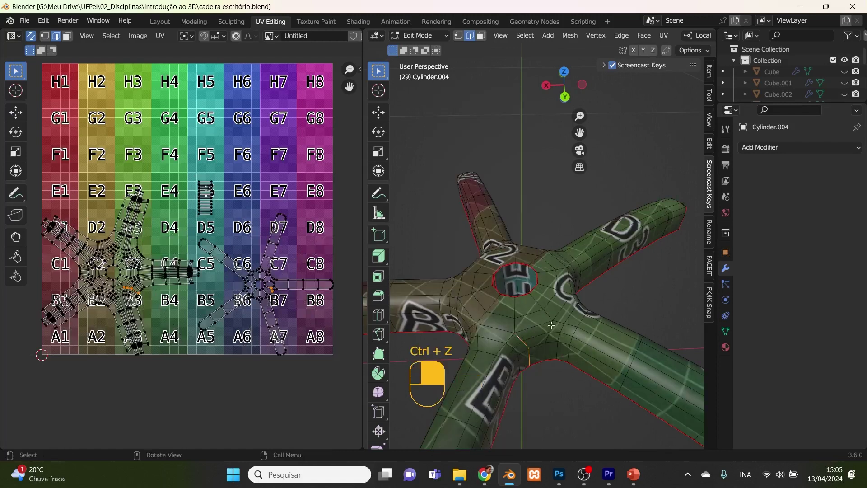
- Try marking a seam on the vertical side edge in the corner between two legs, and undo it
middle_drag(578, 399, 627, 356)
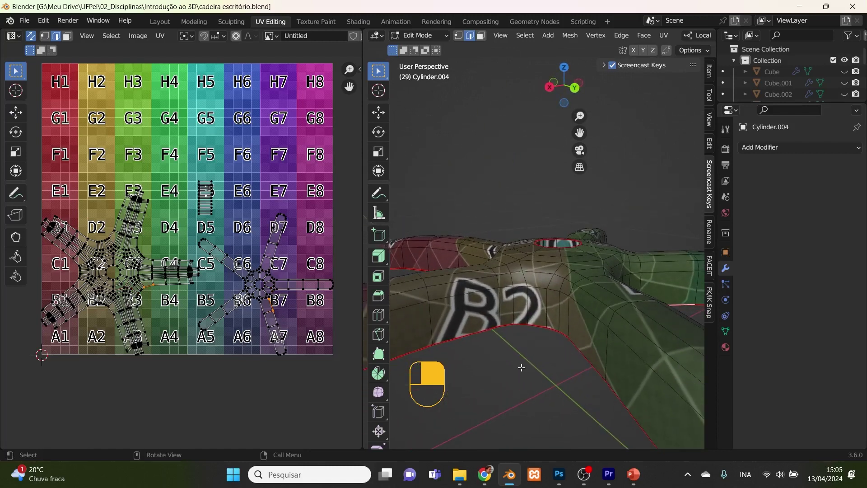
scroll(522, 368, up, 1)
right_click(511, 302)
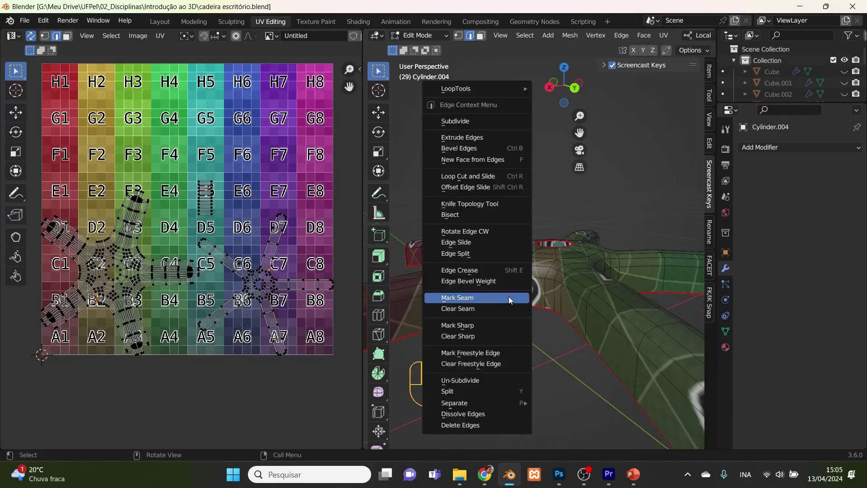
click(509, 298)
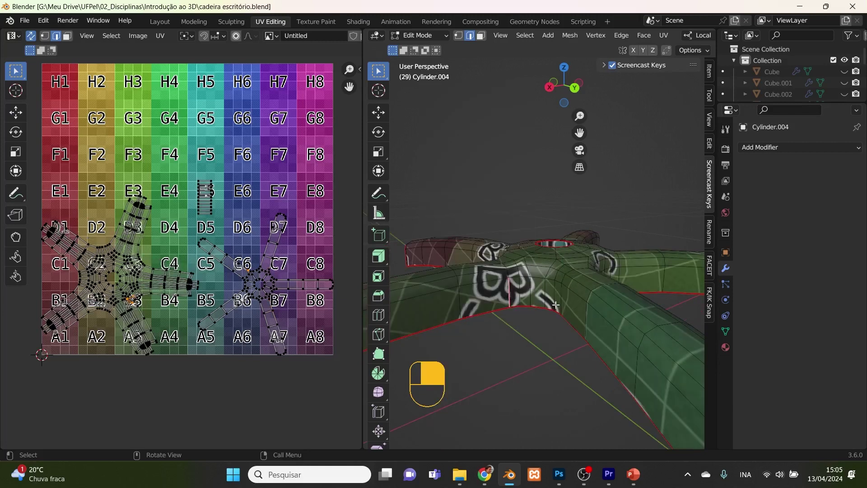
key(ctrl+z)
- Look over the star base's seams from several angles and save the file
middle_drag(535, 363, 606, 423)
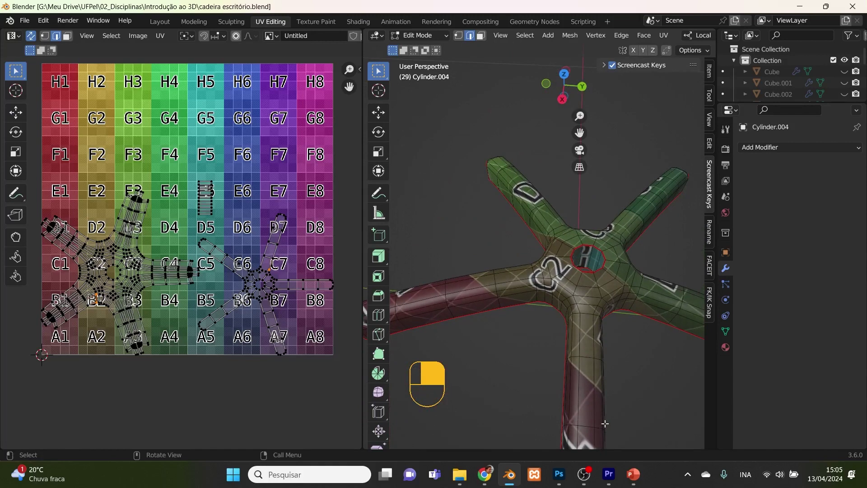
middle_drag(605, 423, 578, 385)
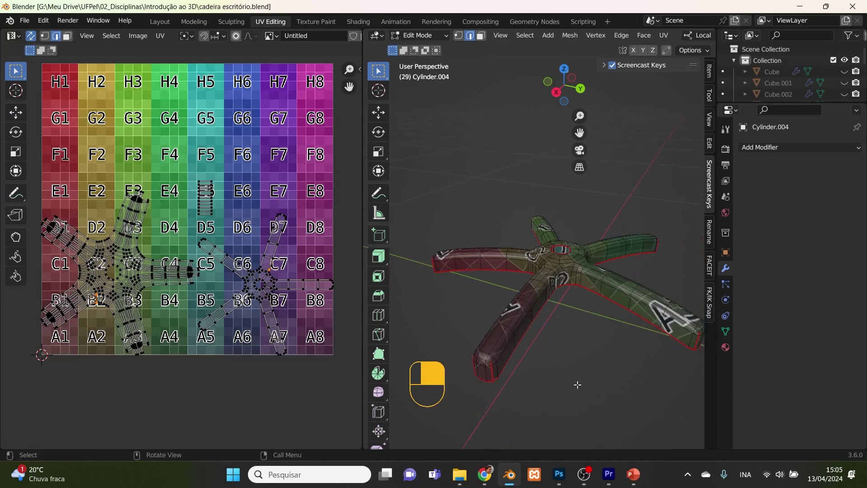
scroll(578, 385, down, 3)
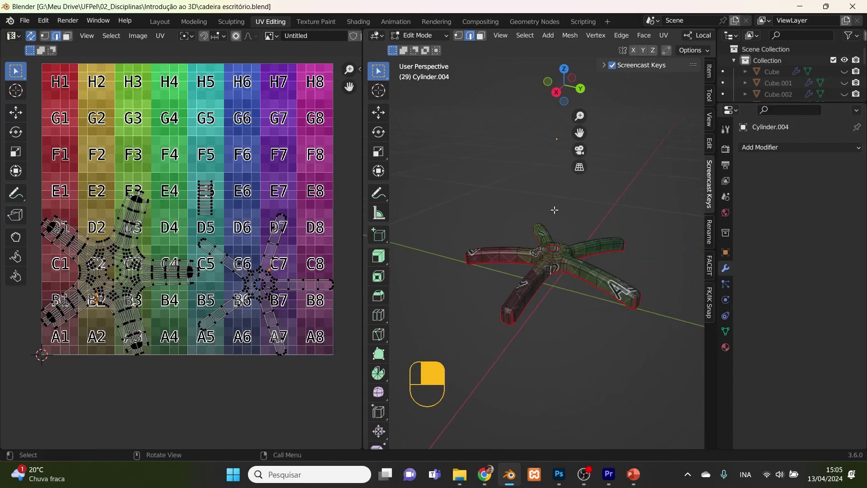
key(ctrl+s)
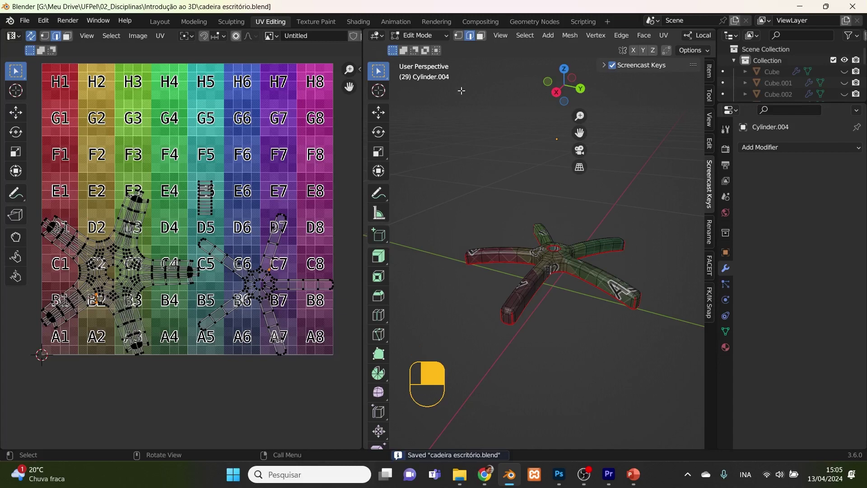
- Reveal all hidden chair parts and open the front caster wheel pair for mesh editing
key(Tab)
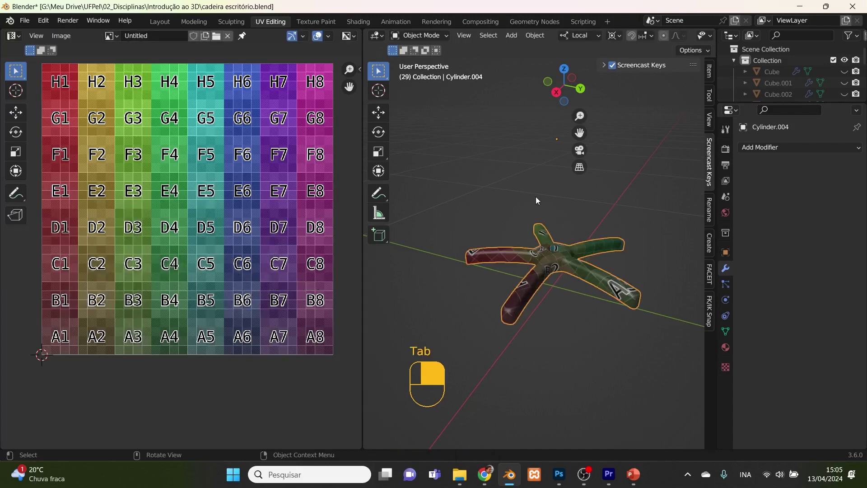
key(alt+h)
middle_drag(600, 287, 561, 306)
scroll(558, 312, up, 5)
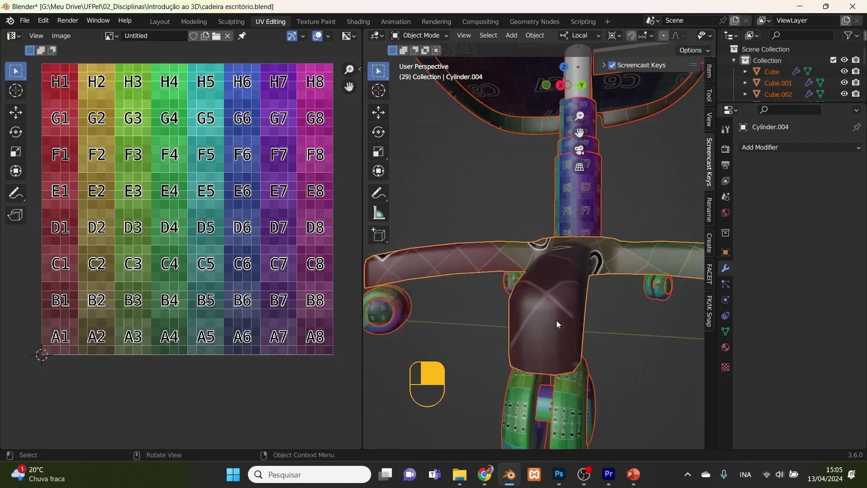
click(567, 387)
shift+middle_drag(616, 395, 611, 337)
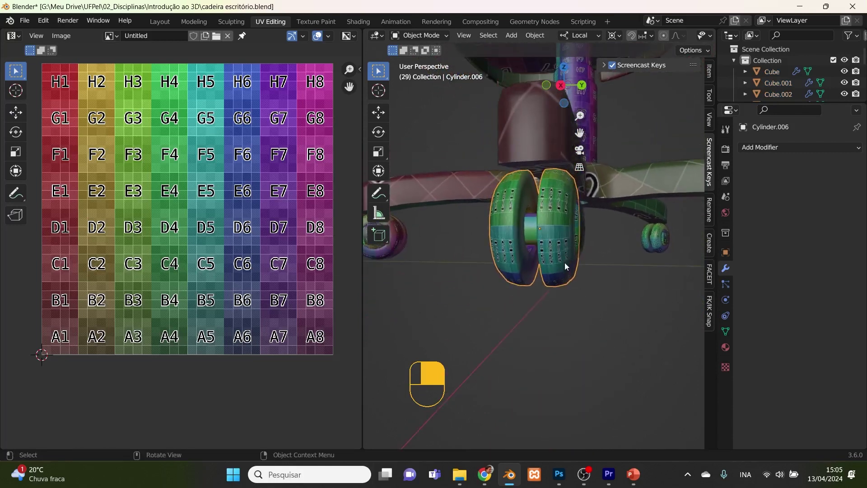
key(Tab)
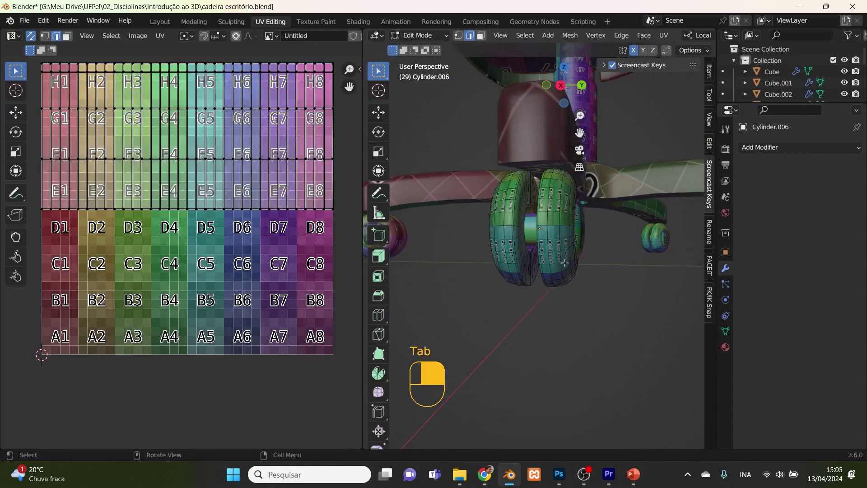
- Mark seams on the edge loops around the facing inner rims of both caster wheels
alt+click(551, 247)
right_click(551, 260)
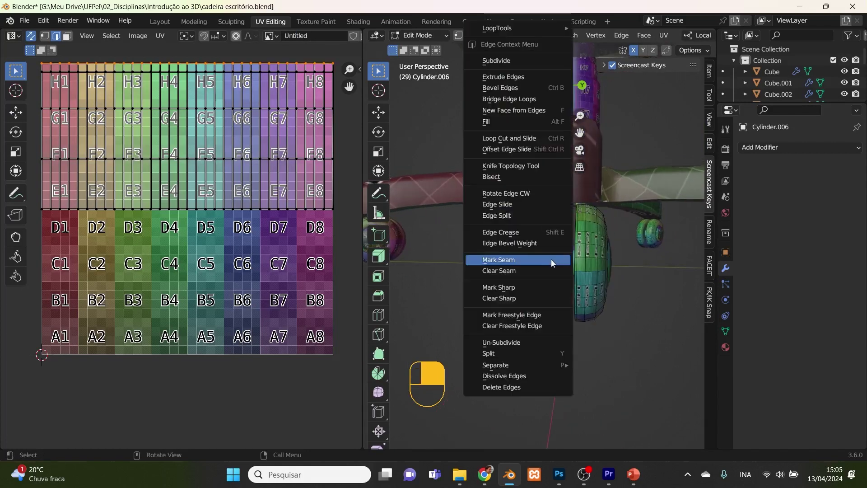
click(554, 260)
alt+click(575, 253)
right_click(562, 258)
click(562, 258)
- Mark a seam on the edge loop around the axle hole on the first wheel's outer face
middle_drag(563, 259, 612, 265)
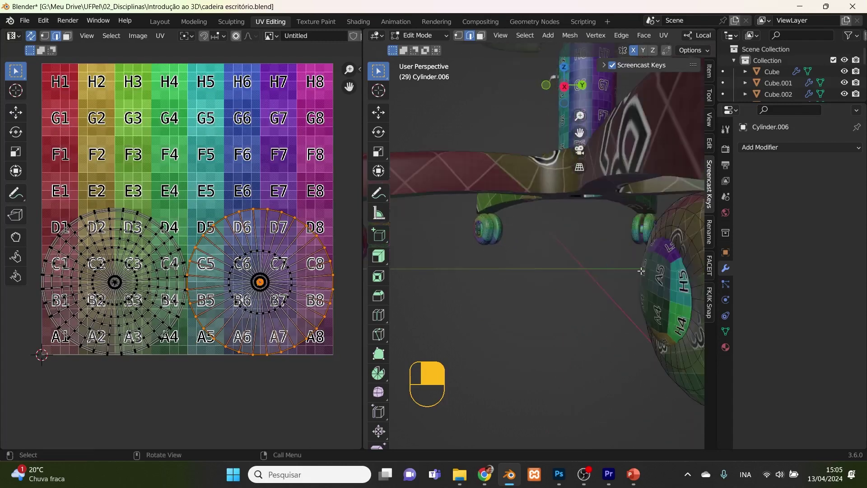
alt+click(694, 314)
alt+click(692, 312)
right_click(692, 312)
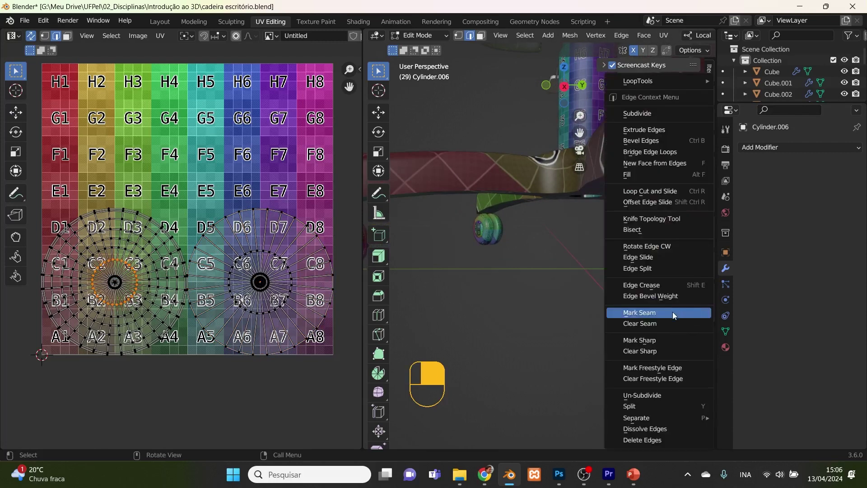
click(673, 313)
- Mark a seam on the matching edge loop around the axle hole on the second wheel's outer face
scroll(673, 314, down, 5)
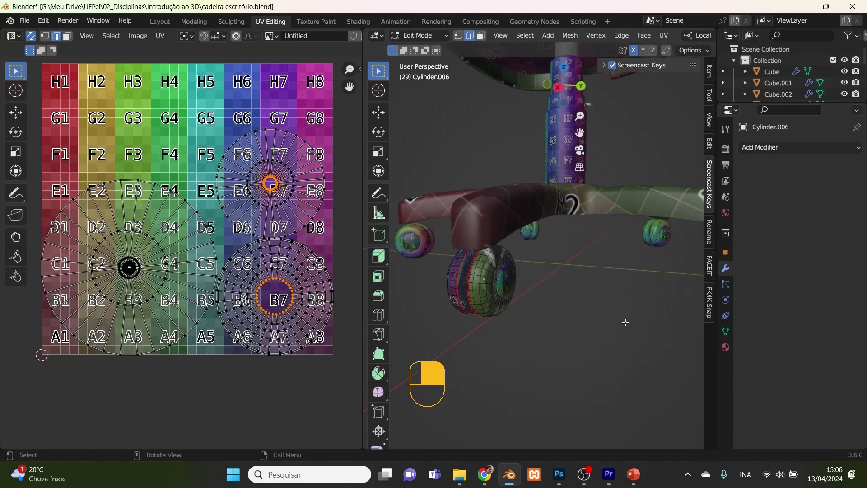
scroll(500, 295, up, 4)
alt+click(421, 309)
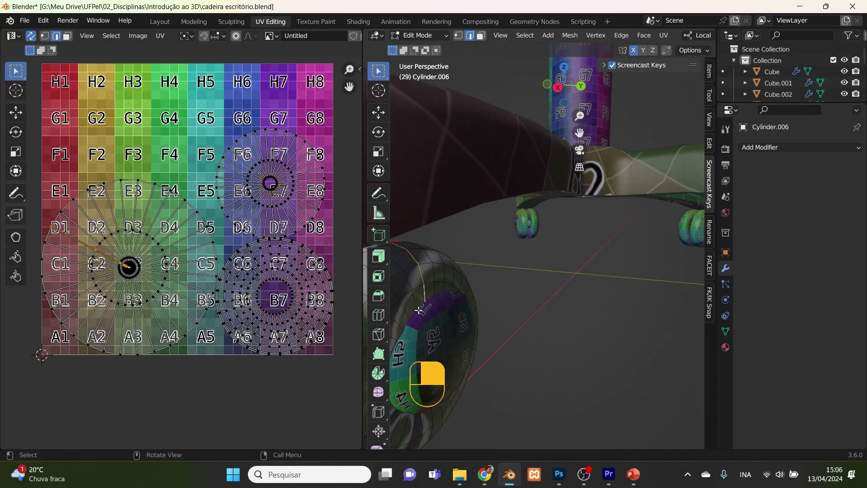
alt+click(408, 325)
right_click(408, 324)
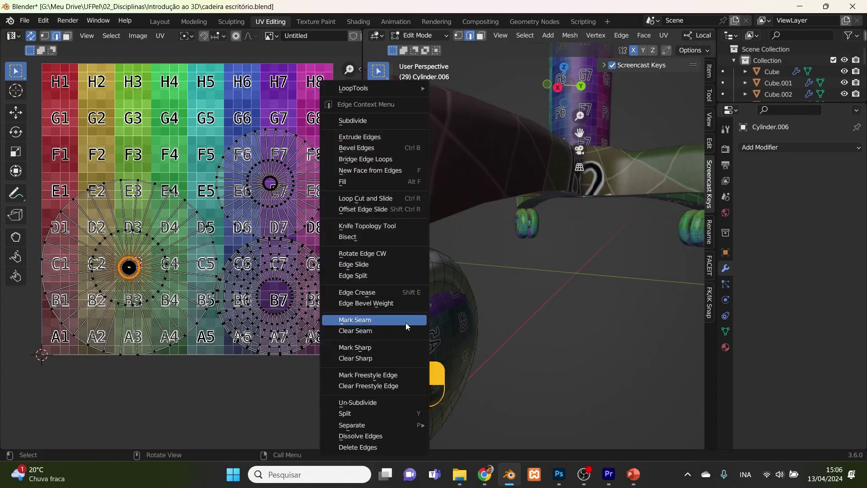
click(359, 373)
- Mark seams on the edge loops around the axle holes on the inner faces of both wheels
shift+middle_drag(506, 304, 613, 307)
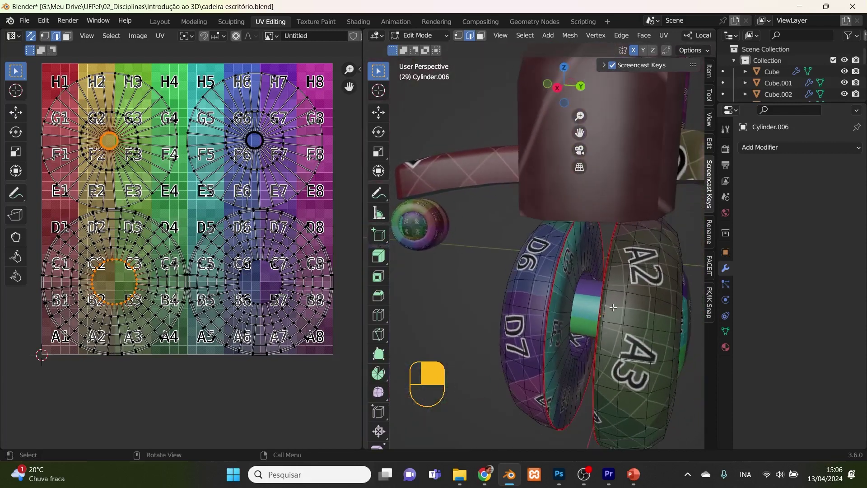
right_click(578, 287)
click(578, 287)
middle_drag(577, 287, 622, 305)
middle_drag(595, 357, 604, 338)
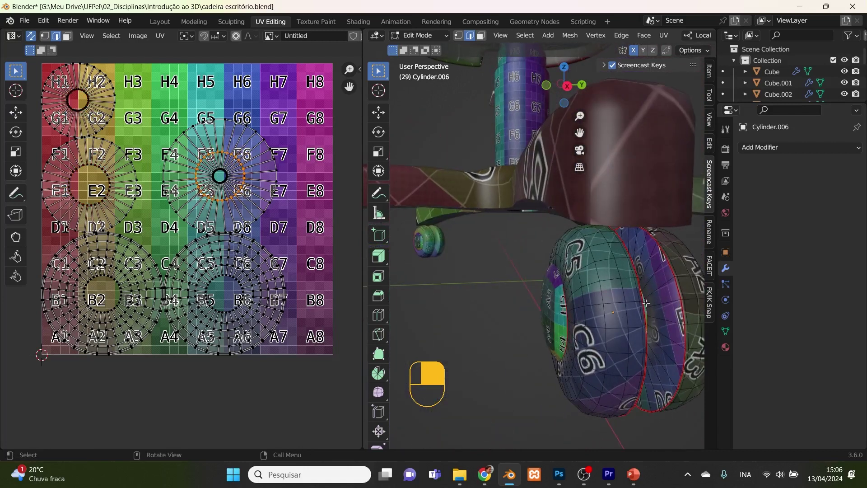
right_click(646, 303)
click(639, 303)
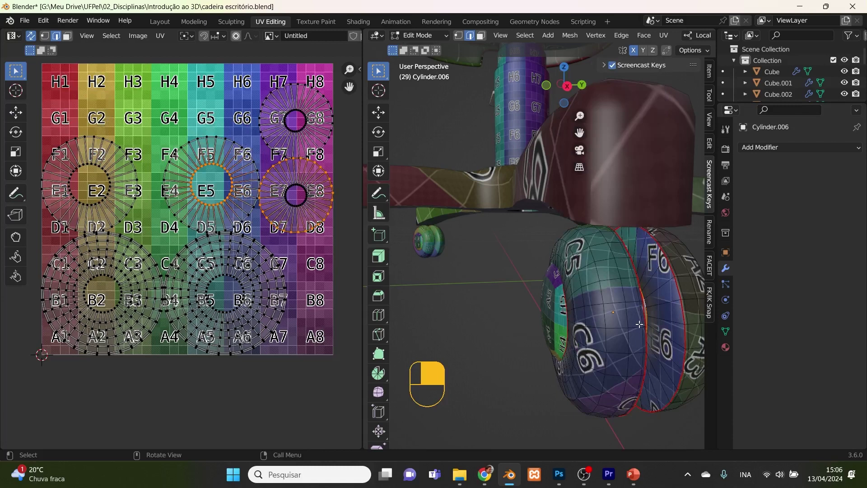
- Return to Object Mode, hide everything except the caster wheel pair and frame it from above
key(h)
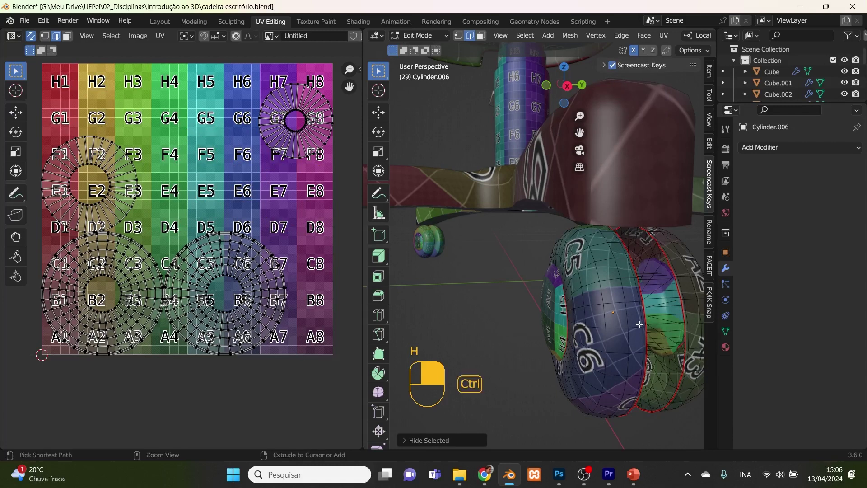
key(ctrl+z)
key(Tab)
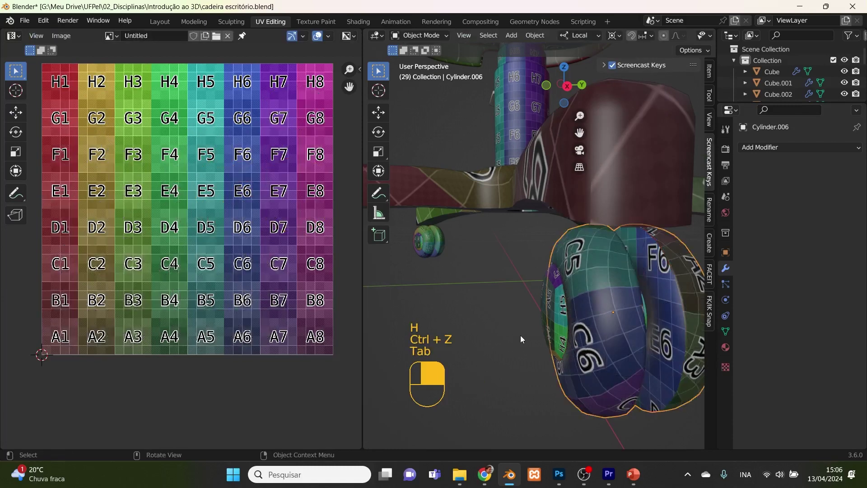
key(shift+h)
scroll(544, 297, down, 6)
middle_drag(544, 297, 533, 303)
key(KP_7)
shift+middle_drag(675, 280, 509, 315)
key(KP_Decimal)
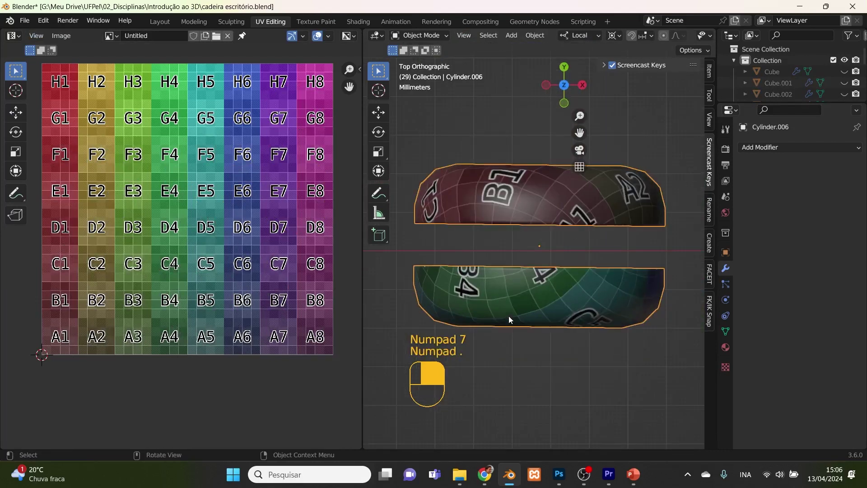
- Mark a seam along one crosswise edge inside the axle hole of each caster wheel
middle_drag(526, 251, 511, 158)
middle_drag(564, 265, 580, 224)
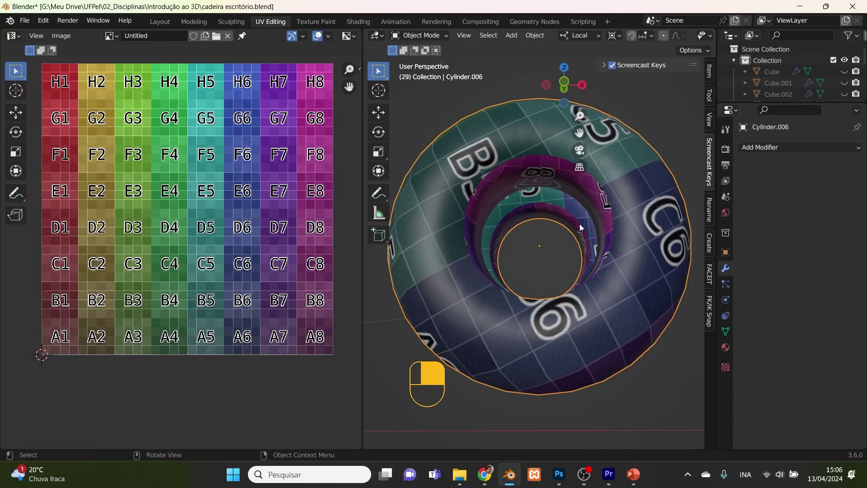
key(Tab)
right_click(552, 170)
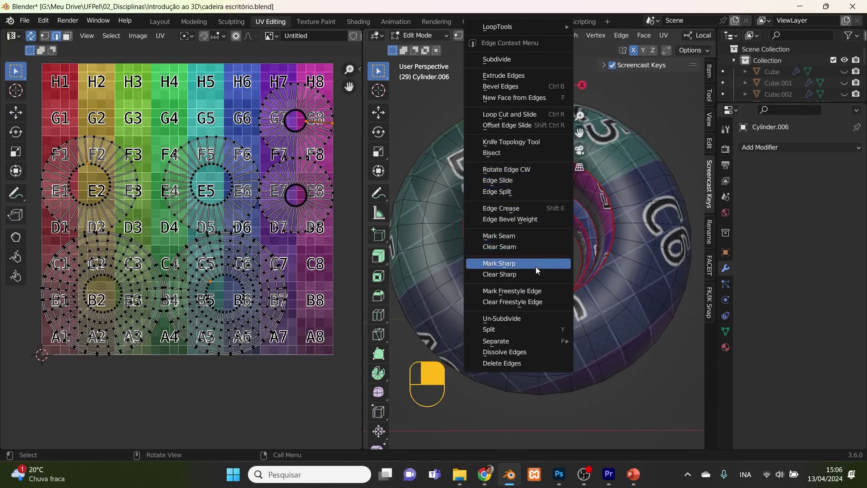
click(539, 237)
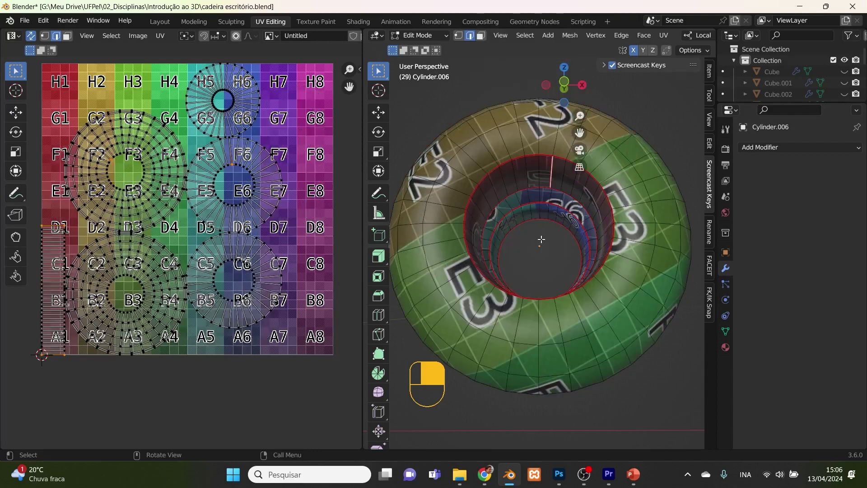
right_click(547, 214)
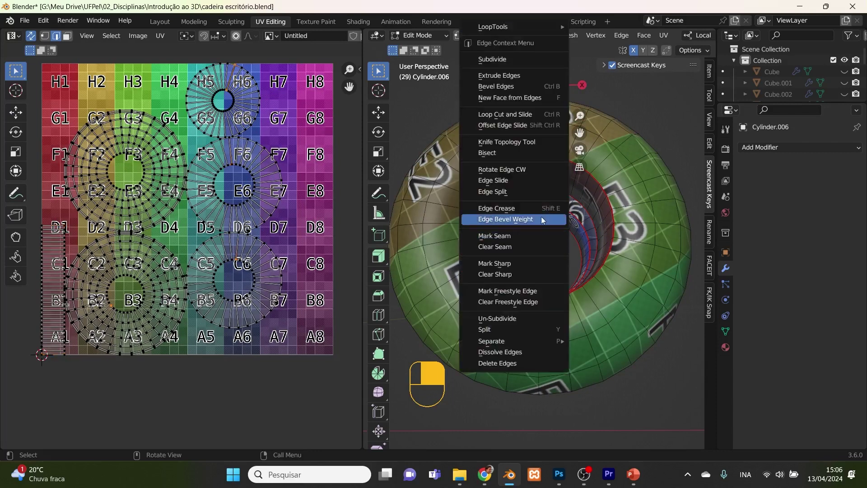
click(538, 237)
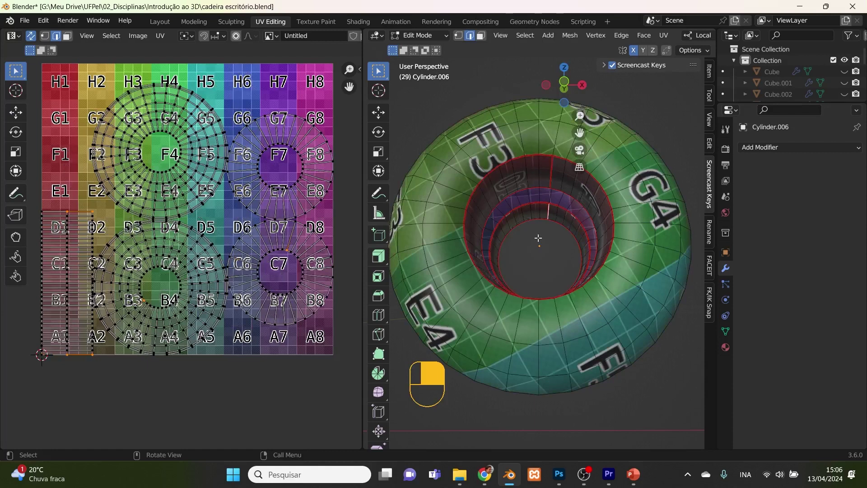
- Return to Object Mode and reveal all hidden chair parts around the wheels
middle_drag(537, 238, 419, 281)
key(Tab)
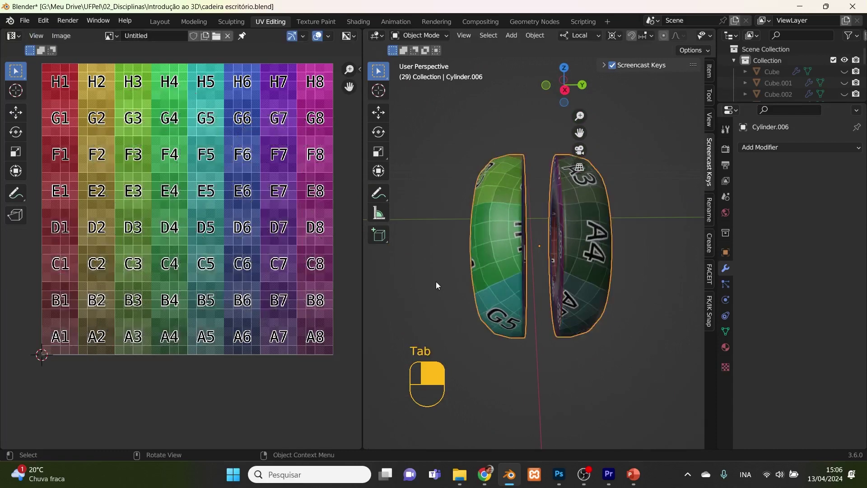
key(alt+h)
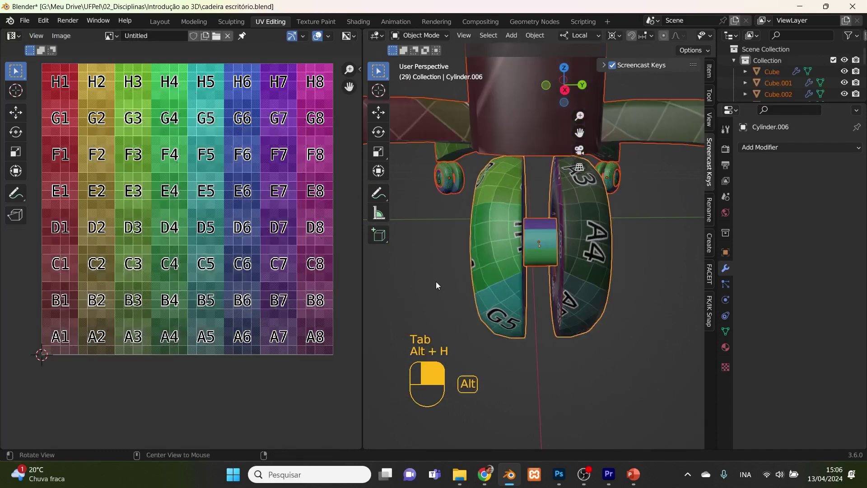
- Isolate the axle between the caster wheels by hiding every other part, and switch it to Edit Mode
click(535, 235)
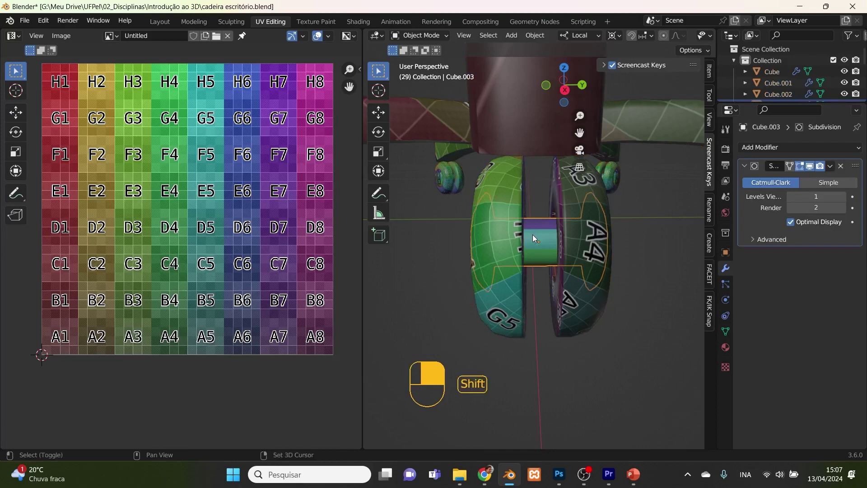
key(shift+h)
middle_drag(533, 235, 502, 233)
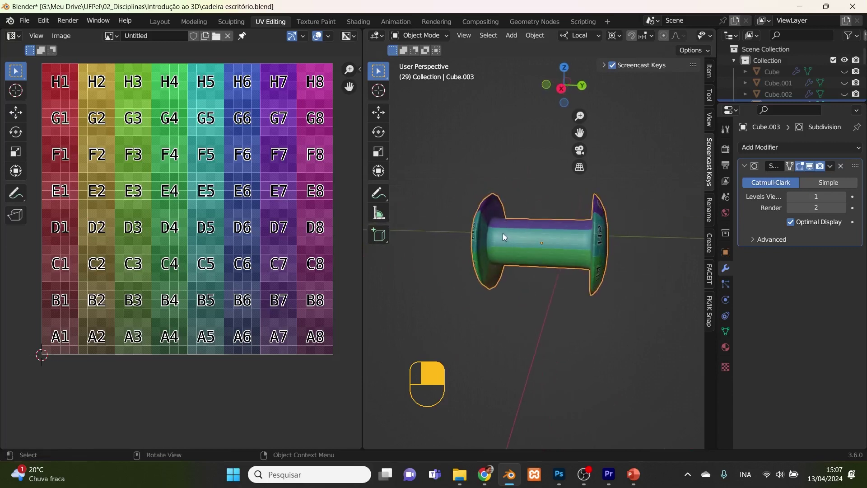
key(Tab)
scroll(456, 222, up, 2)
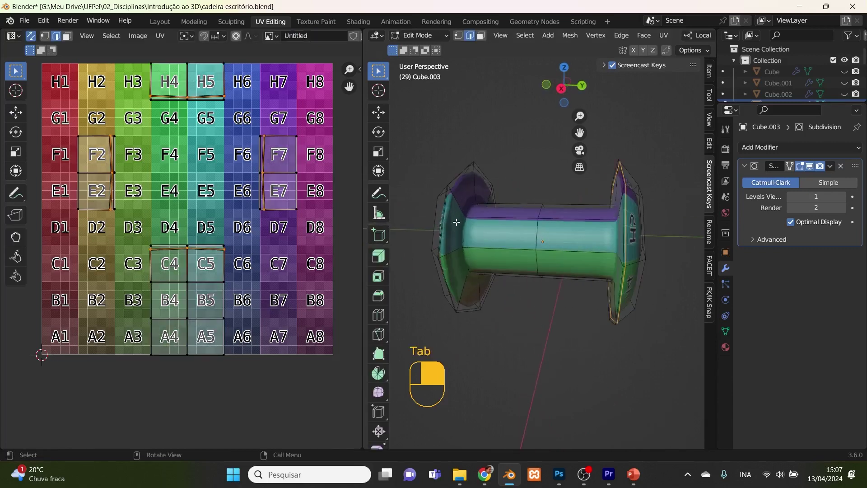
- Mark seams on the edge loops around the rims of both end flanges of the axle
click(447, 197)
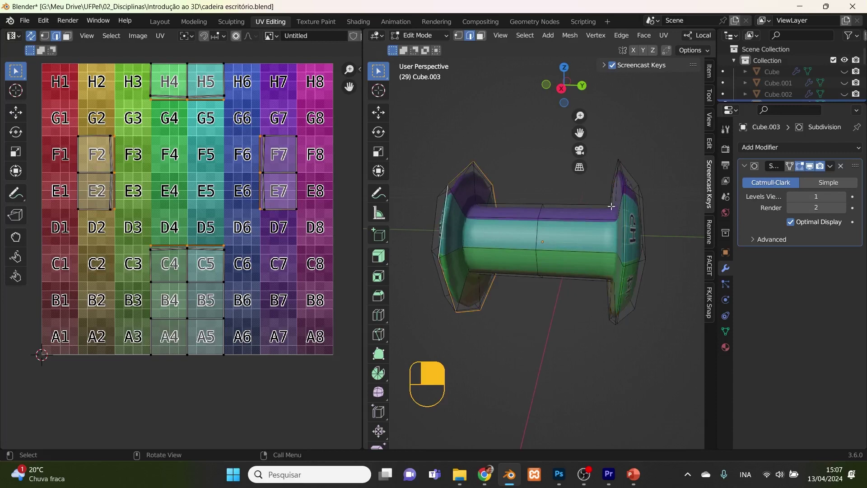
shift+click(623, 192)
key(ctrl+z)
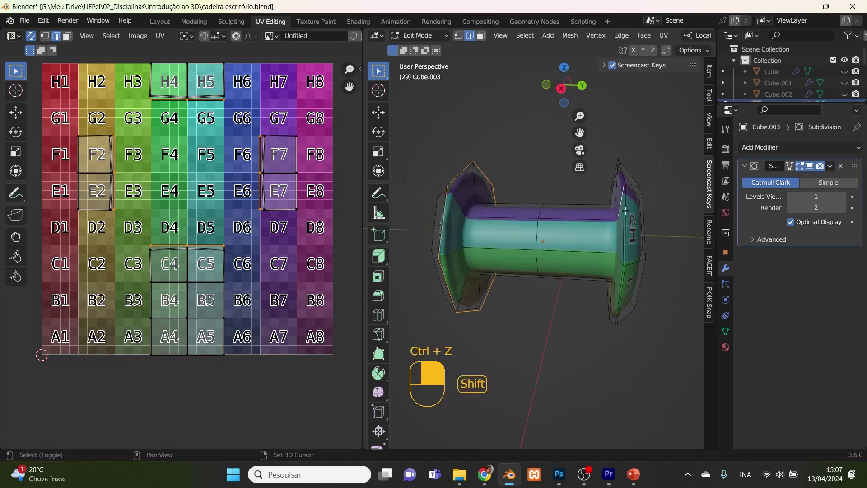
click(625, 210)
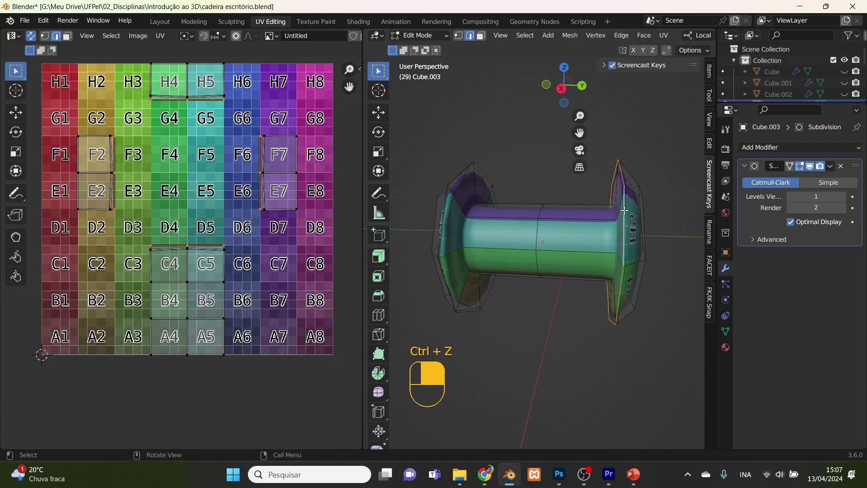
shift+click(446, 205)
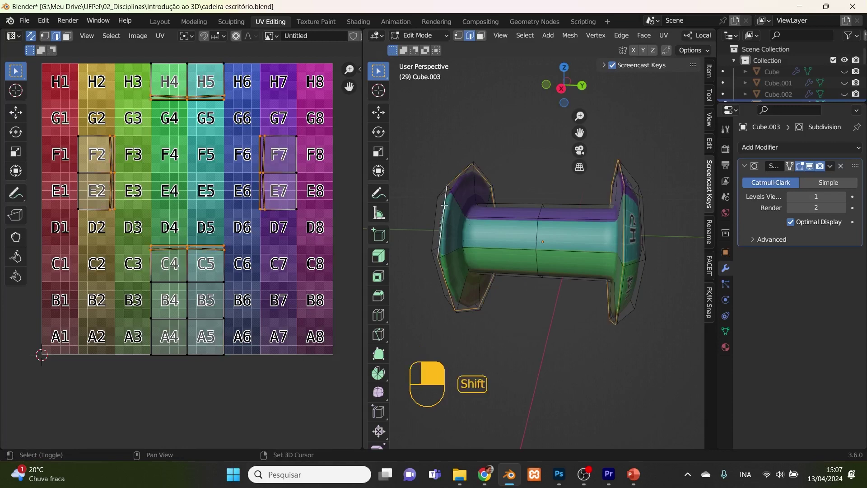
right_click(444, 205)
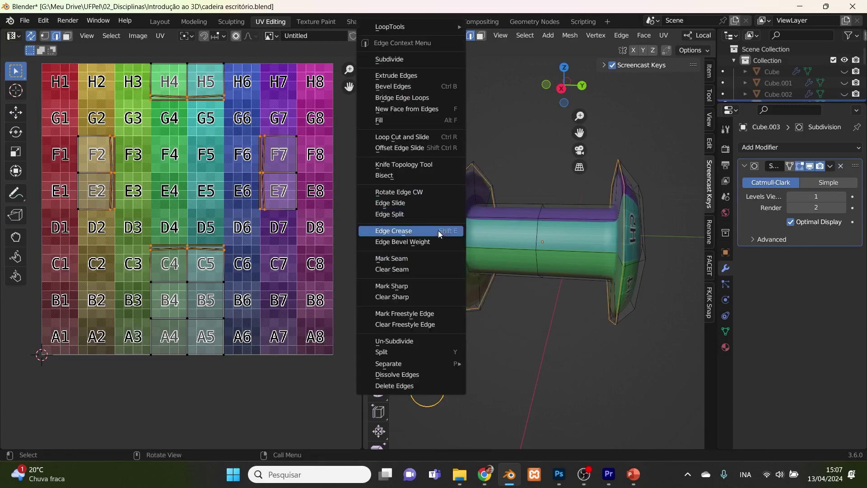
click(435, 254)
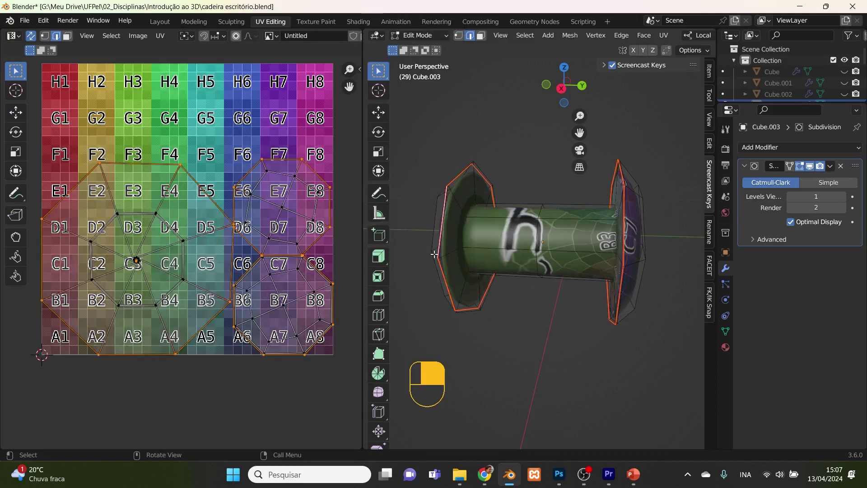
- Mark seams on the edge loops where the axle's shaft meets each of the two end flanges
click(466, 229)
middle_drag(572, 266, 613, 231)
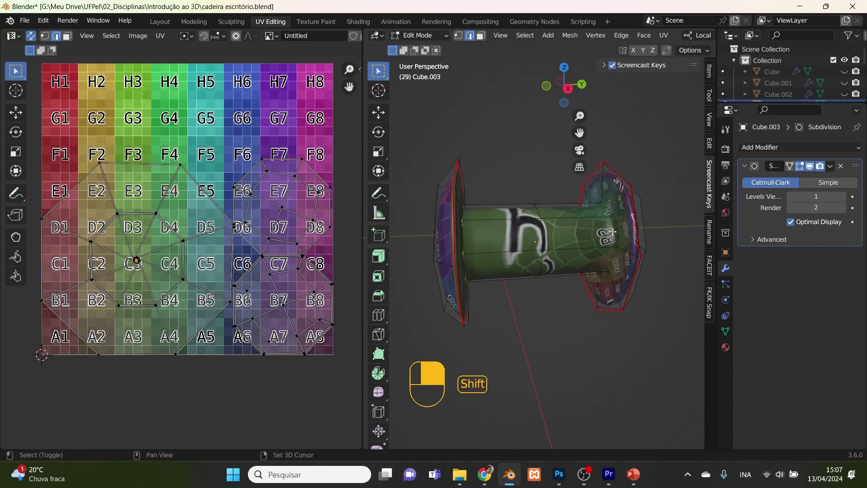
shift+click(612, 226)
right_click(612, 228)
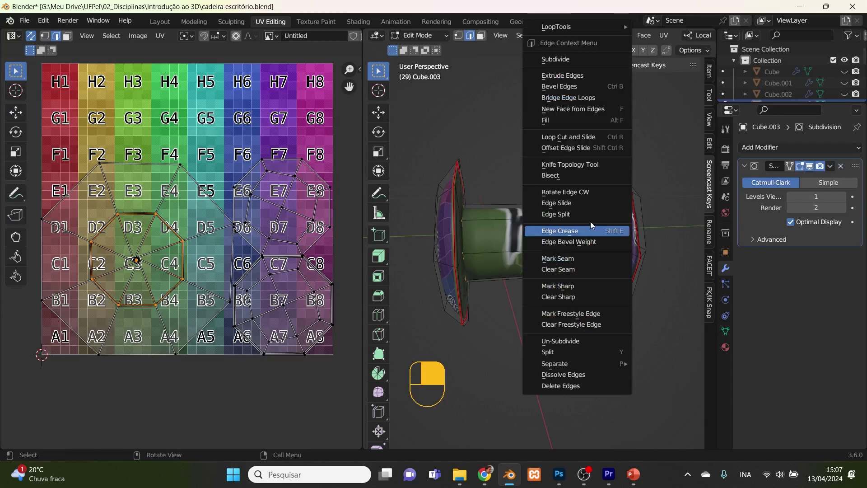
click(578, 257)
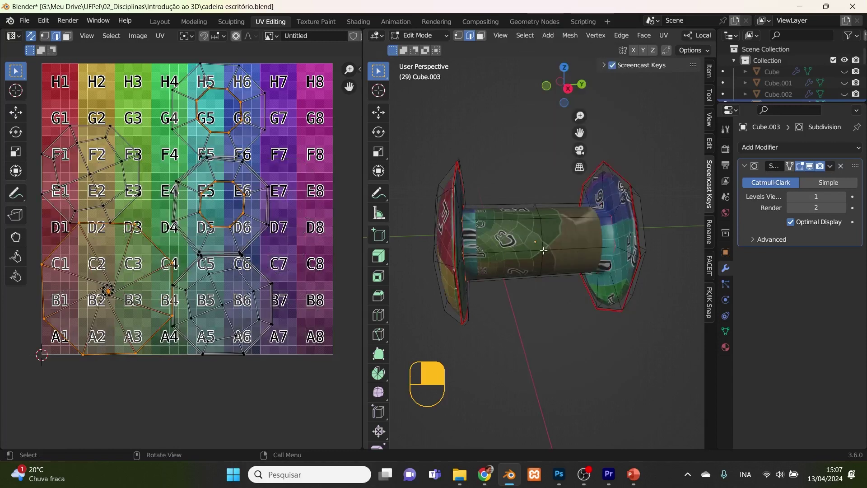
- Try marking a seam along two lengthwise edges of the shaft, undo it, and try expanding the edge selection
alt+click(510, 249)
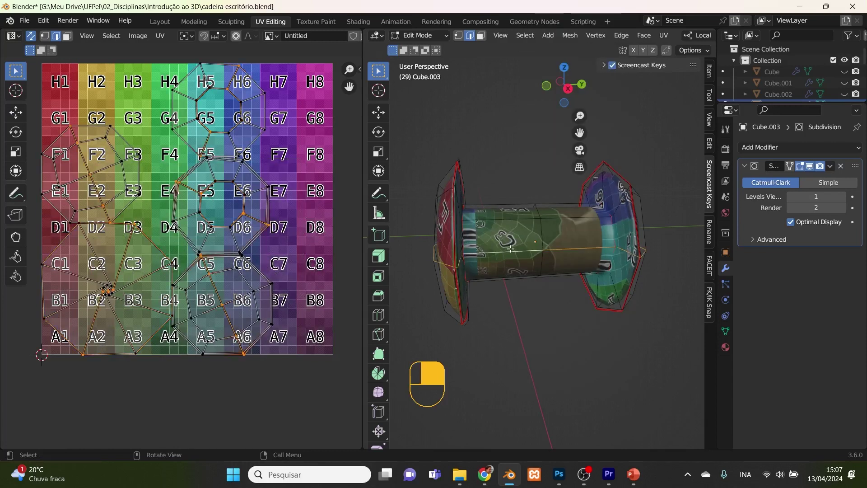
shift+click(550, 249)
right_click(551, 249)
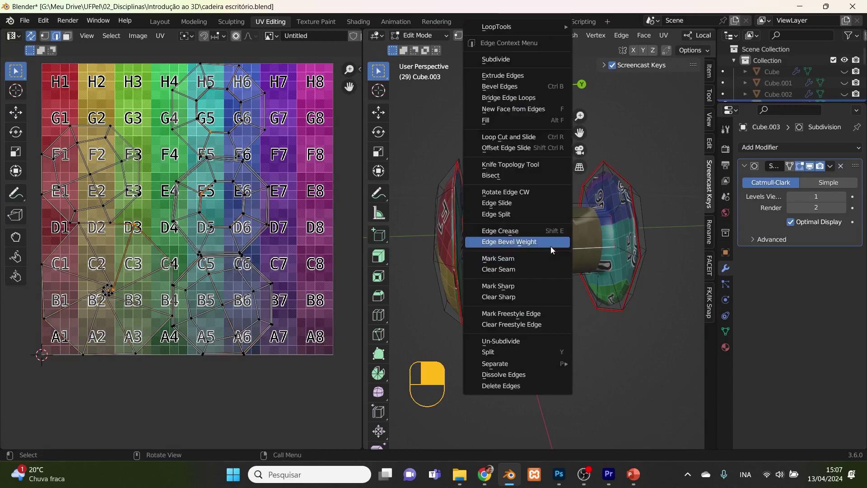
click(532, 259)
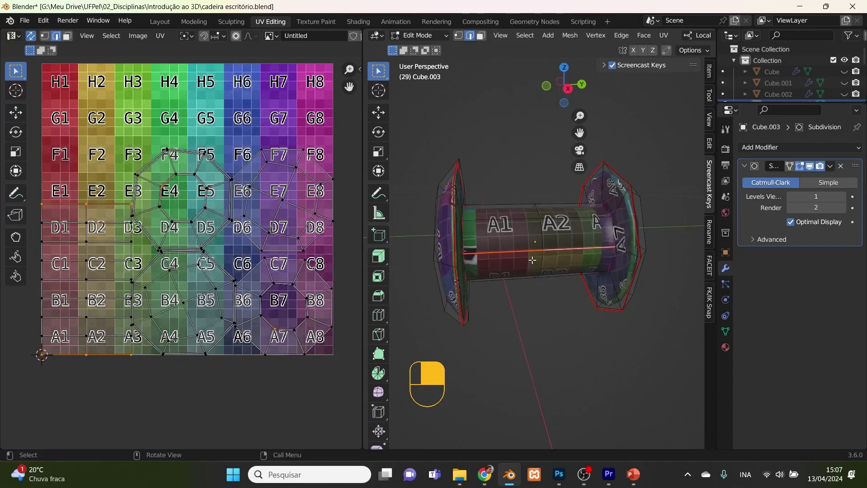
scroll(473, 284, up, 5)
middle_drag(446, 284, 436, 257)
middle_drag(435, 249, 503, 251)
key(ctrl+z)
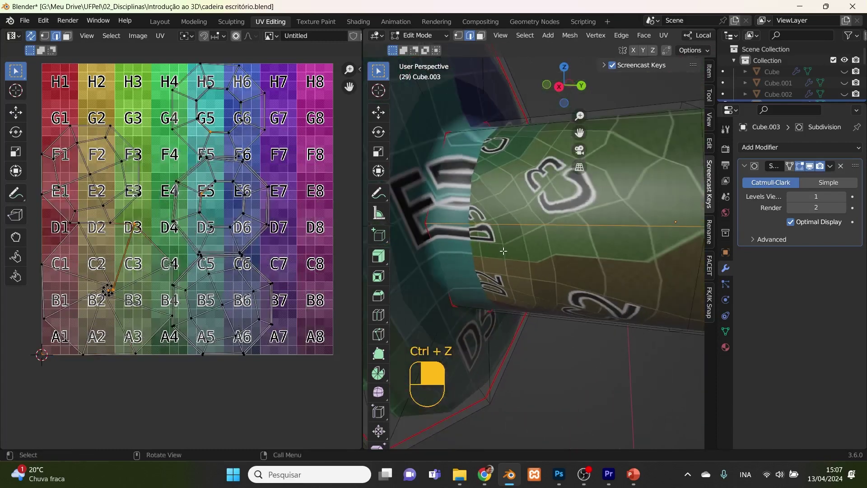
key(ctrl+KP_Add)
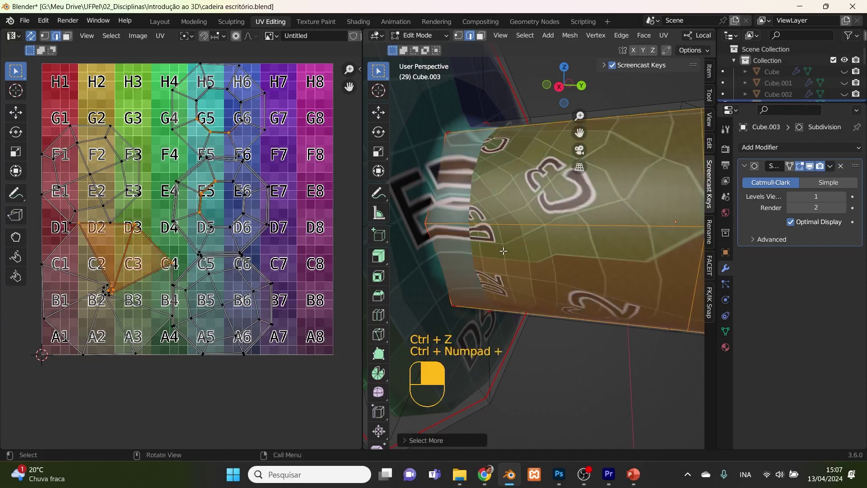
- Mark a seam along the shaft's two lengthwise edges, running from one flange to the other
click(493, 235)
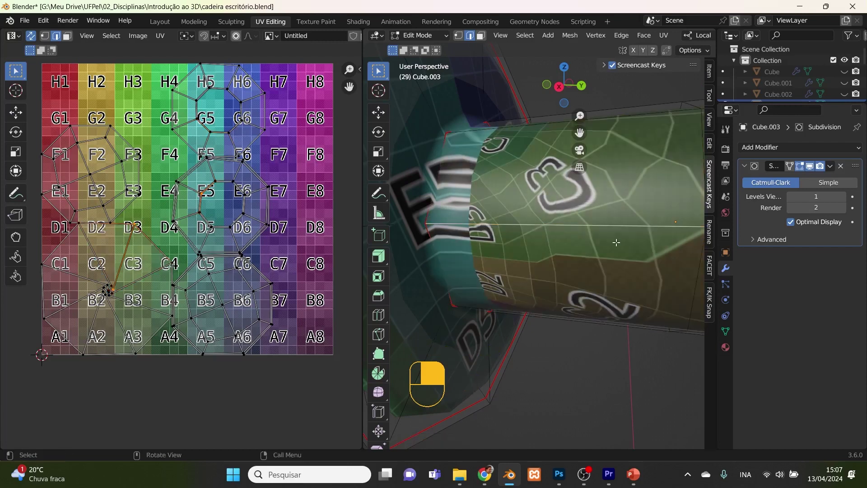
middle_drag(615, 242, 670, 241)
shift+click(671, 237)
middle_drag(650, 272, 669, 269)
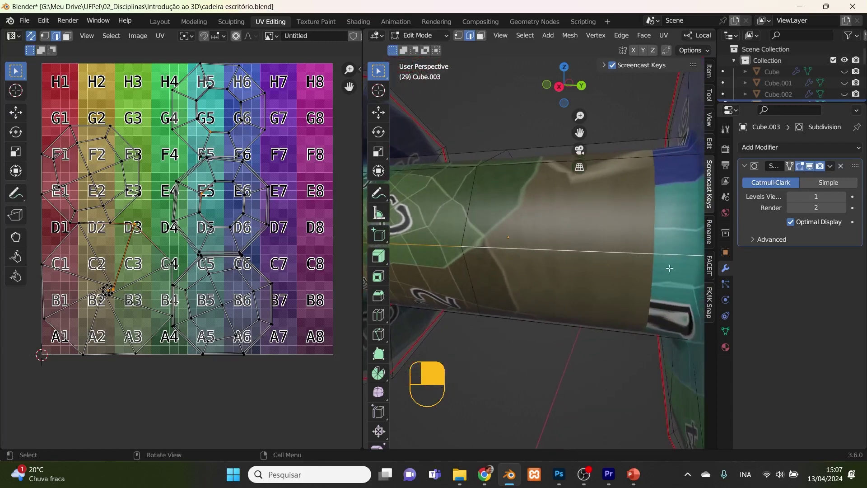
right_click(649, 254)
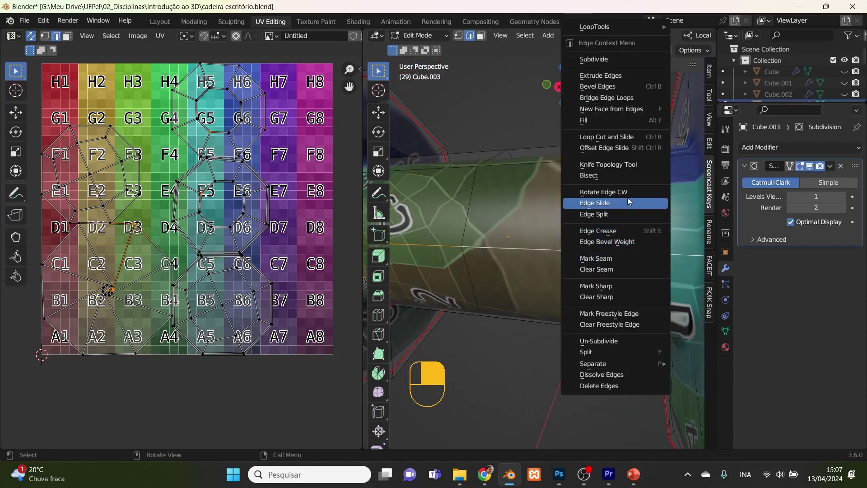
click(626, 259)
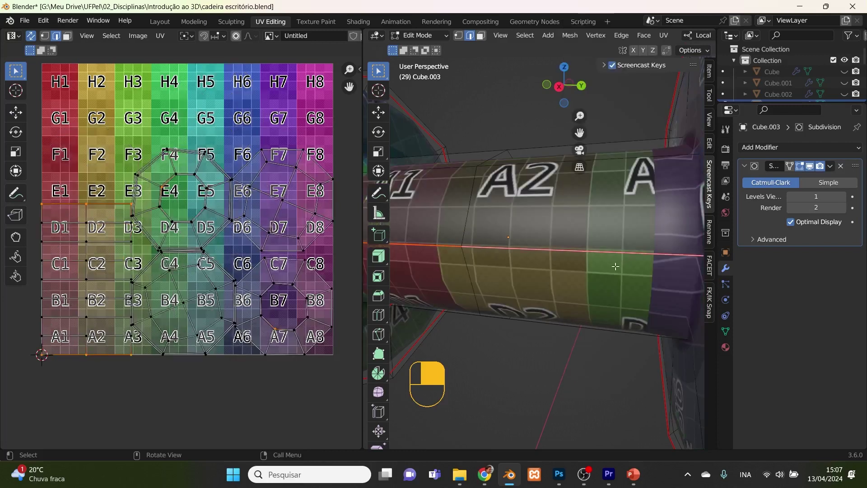
- Inspect the shaft's seams at both flange junctions with the Subdivision modifier's Edit Mode display off, and restore the display
middle_drag(615, 267, 651, 290)
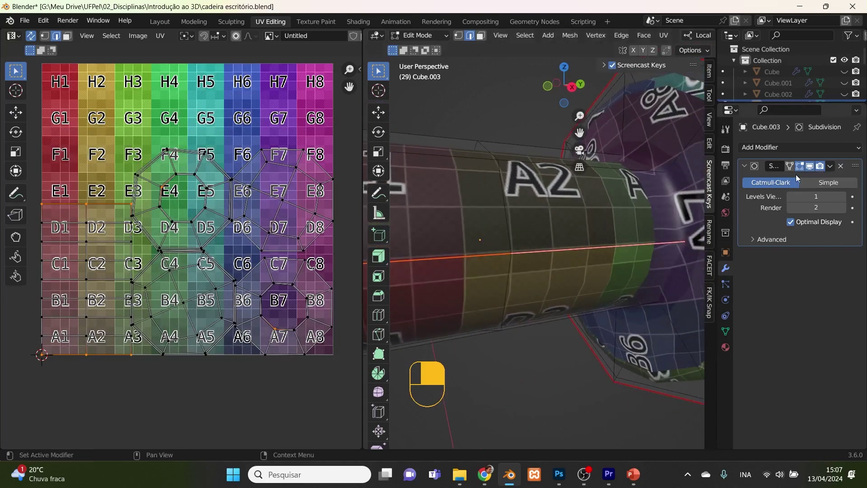
middle_drag(600, 284, 472, 261)
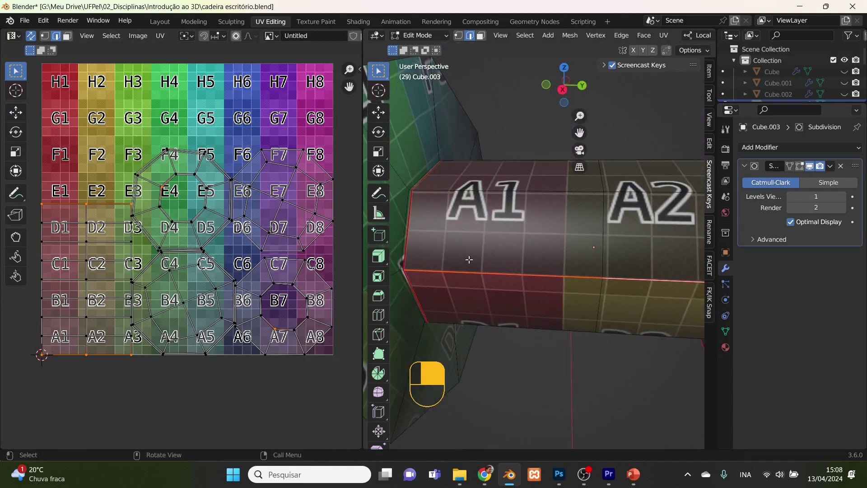
scroll(469, 260, down, 5)
middle_drag(571, 266, 568, 300)
click(800, 165)
scroll(498, 283, up, 1)
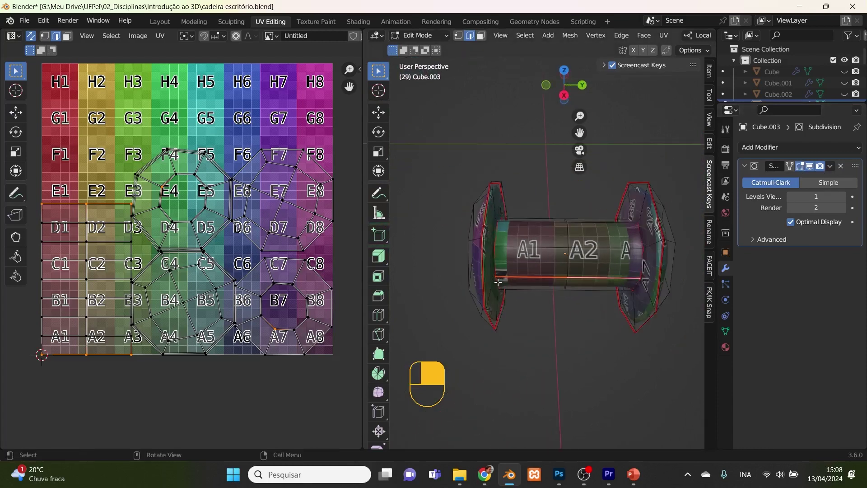
- Clear the seam on the edge loop at the shaft's end beside the A1 checker label
scroll(498, 283, up, 5)
shift+middle_drag(436, 280, 474, 253)
alt+click(466, 245)
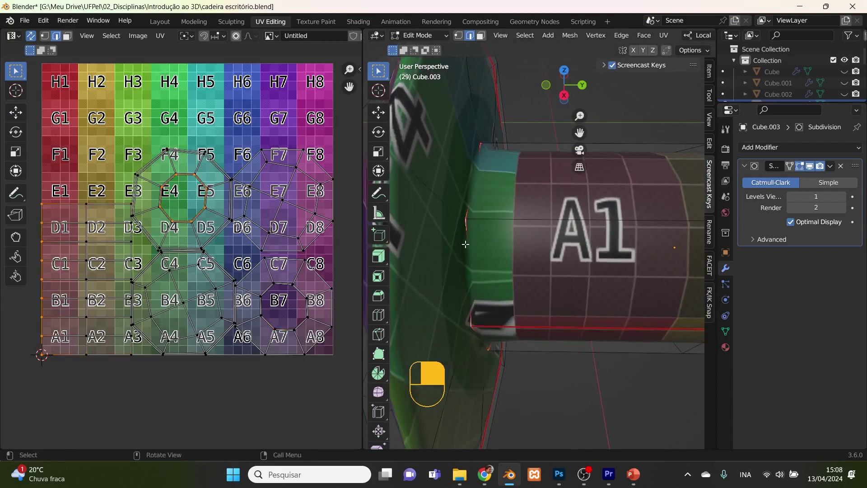
right_click(465, 244)
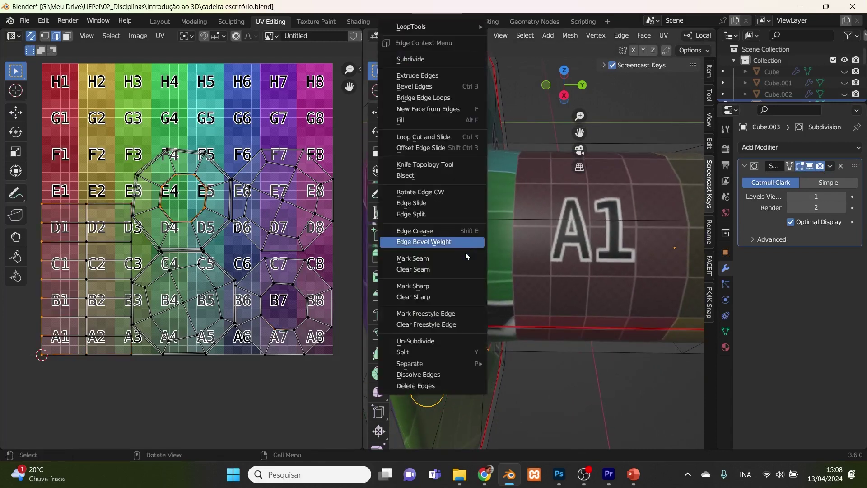
click(444, 270)
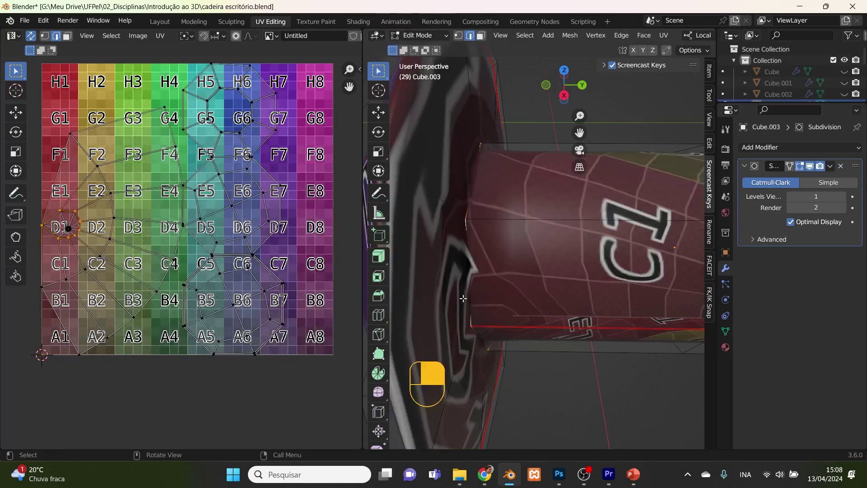
- Turn off the Subdivision modifier's Edit Mode display and mark a seam on the adjacent edge loop closer to the flange
scroll(466, 308, up, 3)
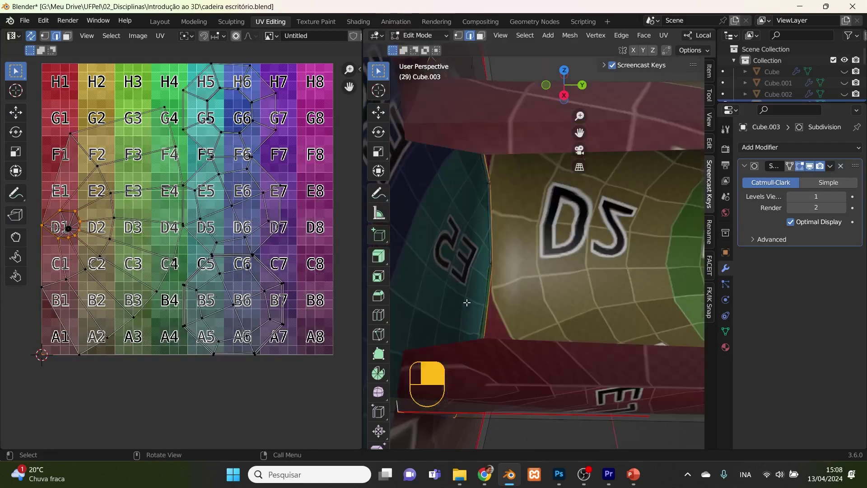
click(790, 166)
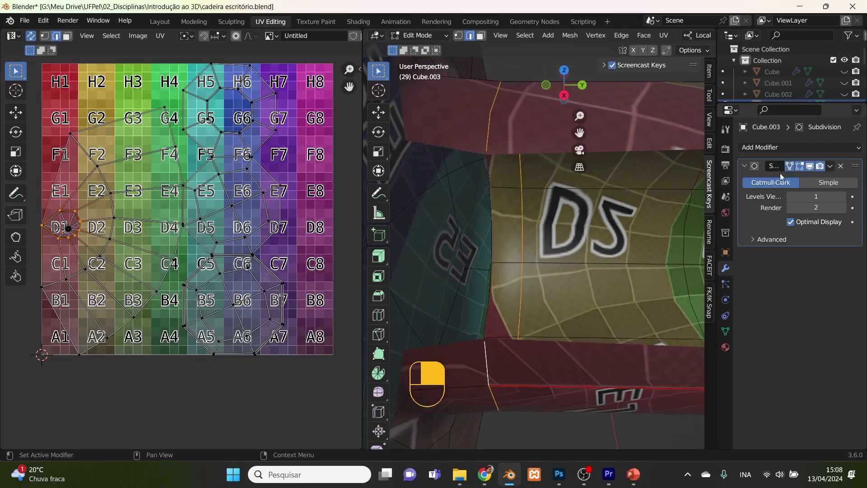
middle_drag(487, 267, 540, 281)
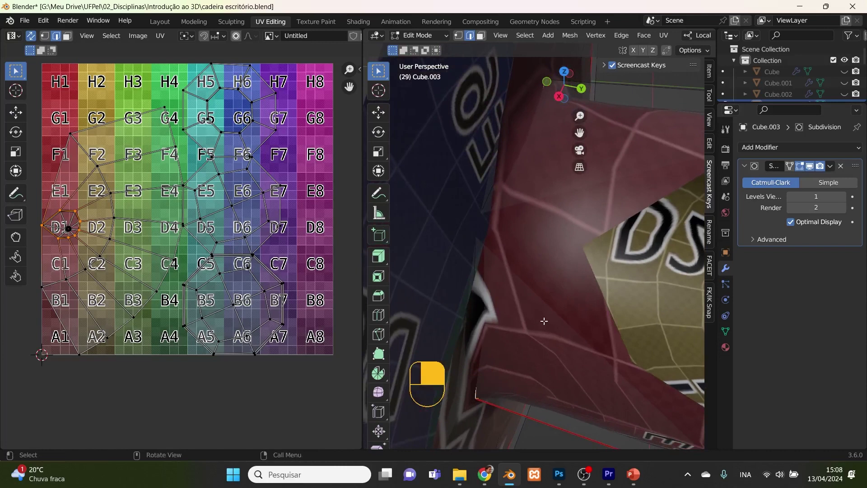
click(801, 167)
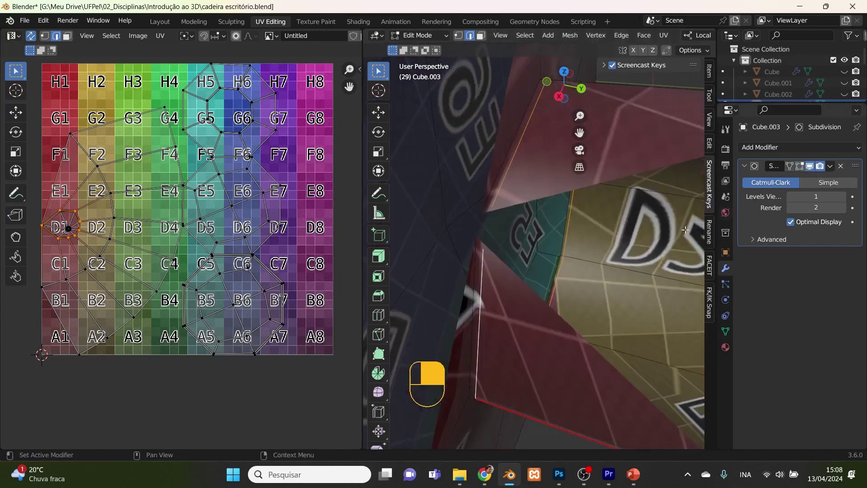
click(474, 283)
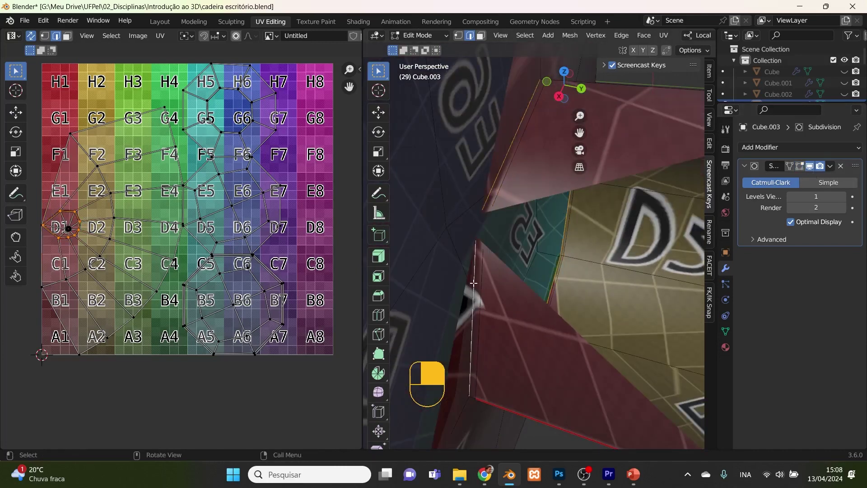
right_click(474, 283)
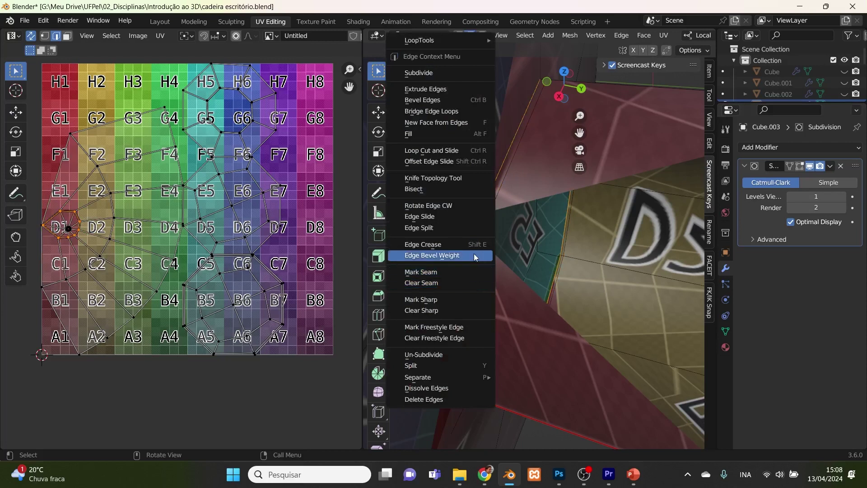
click(455, 271)
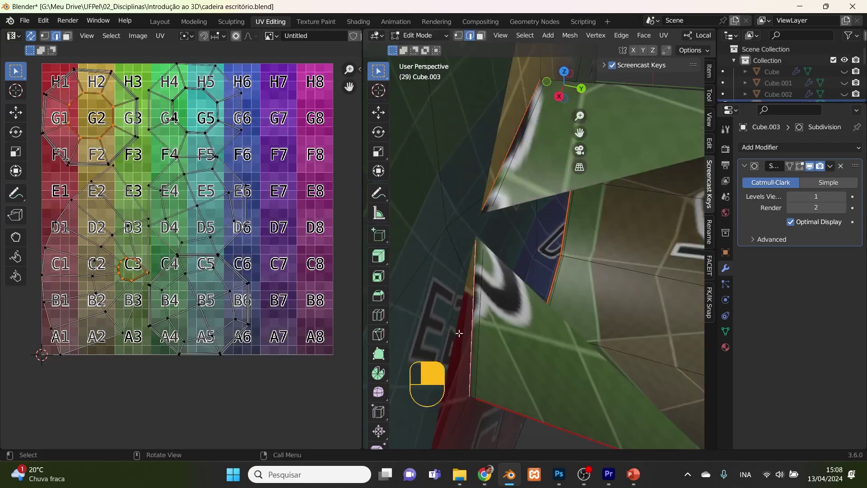
right_click(486, 357)
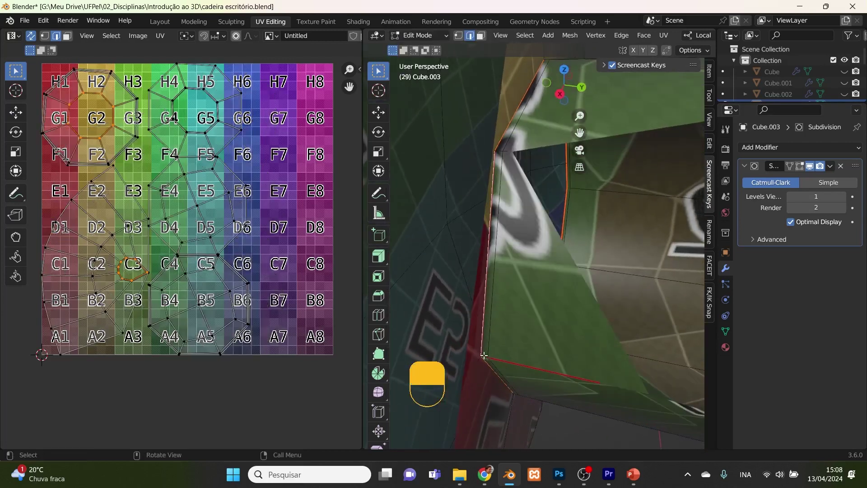
- Mark the short edge at this flange as a seam and clear the seam on the edge loop at the shaft's opposite end
click(475, 320)
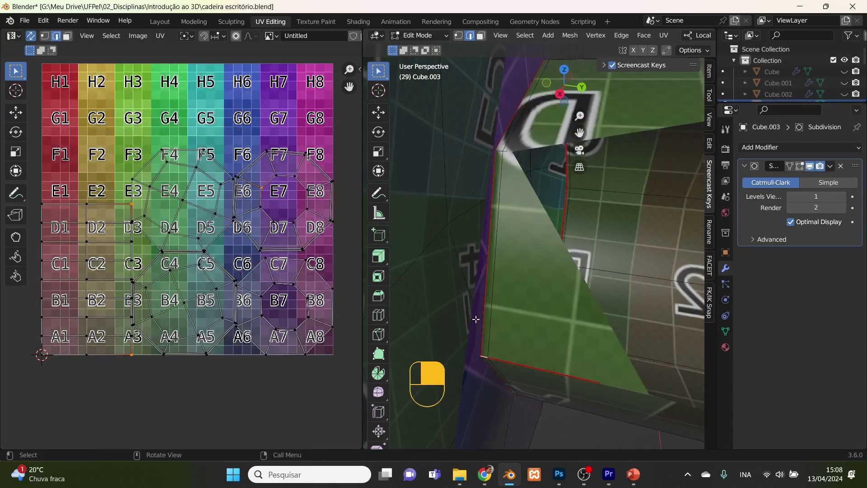
middle_drag(483, 334, 625, 312)
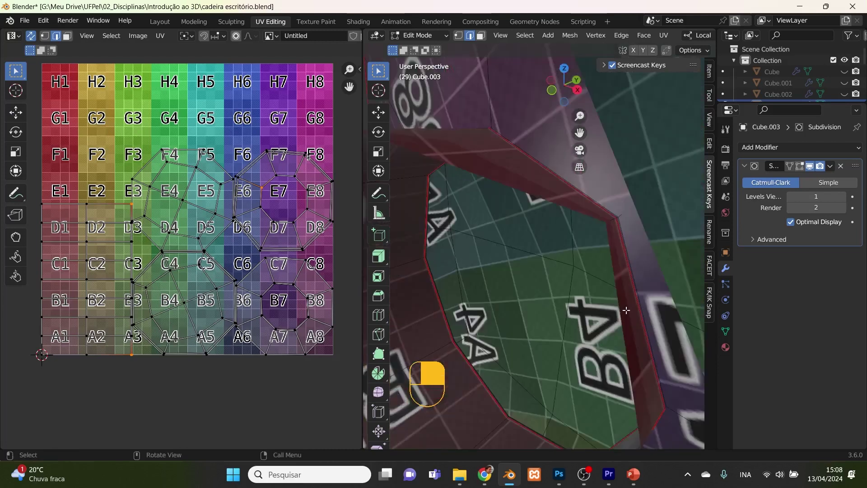
alt+click(634, 282)
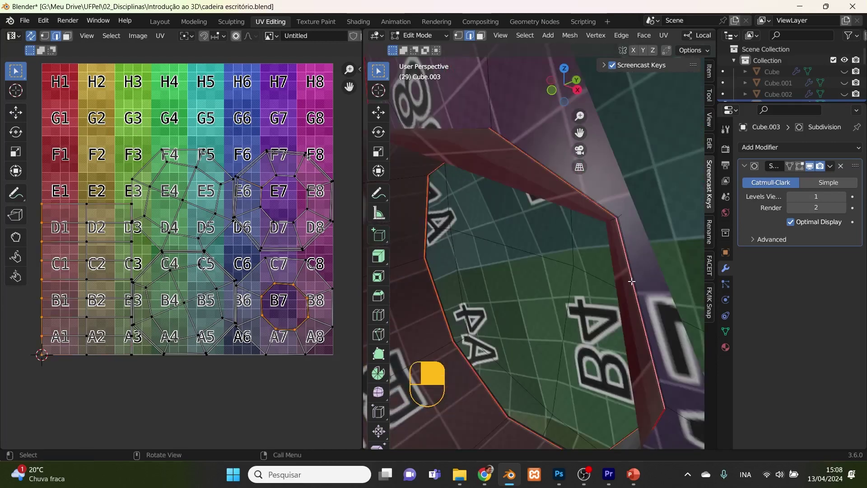
right_click(631, 281)
click(627, 292)
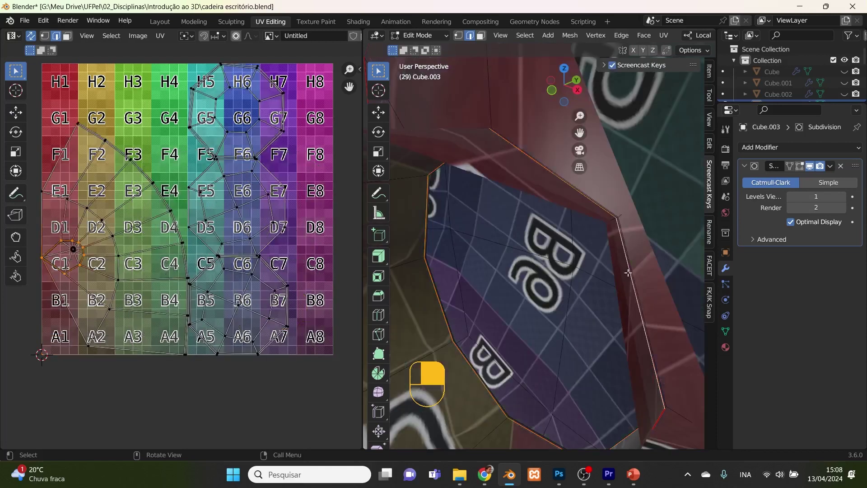
- At that end, mark seams on the adjacent edge loop closer to the flange and on the short edge joining it to the lengthwise seam
right_click(624, 240)
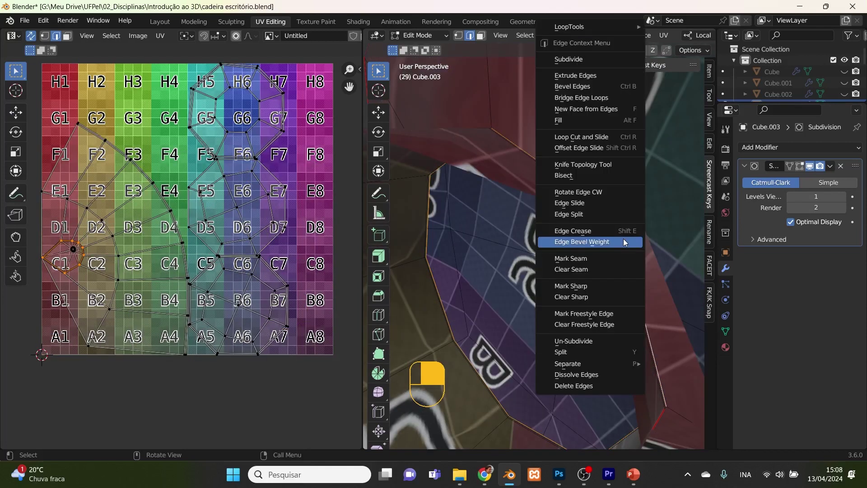
click(618, 258)
middle_drag(652, 365, 557, 254)
right_click(557, 254)
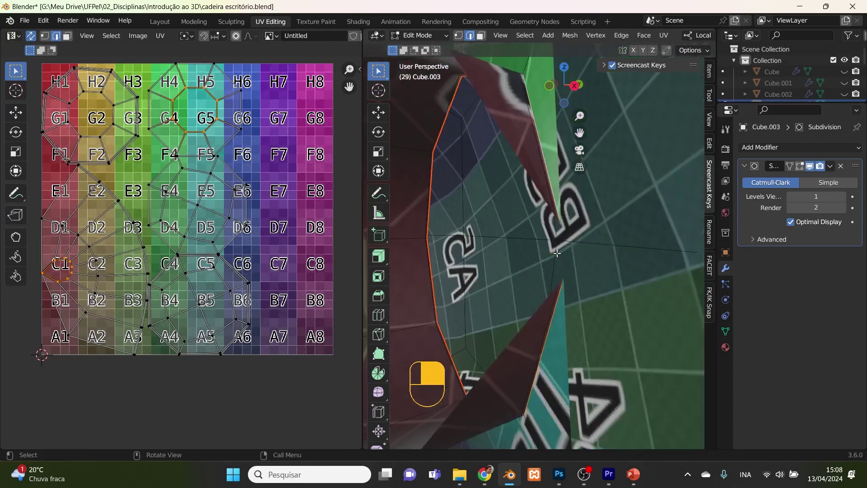
scroll(563, 268, up, 3)
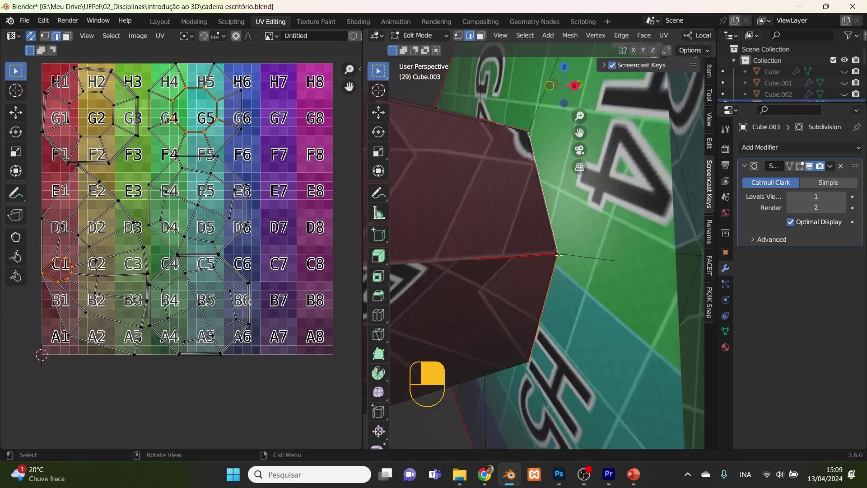
click(557, 254)
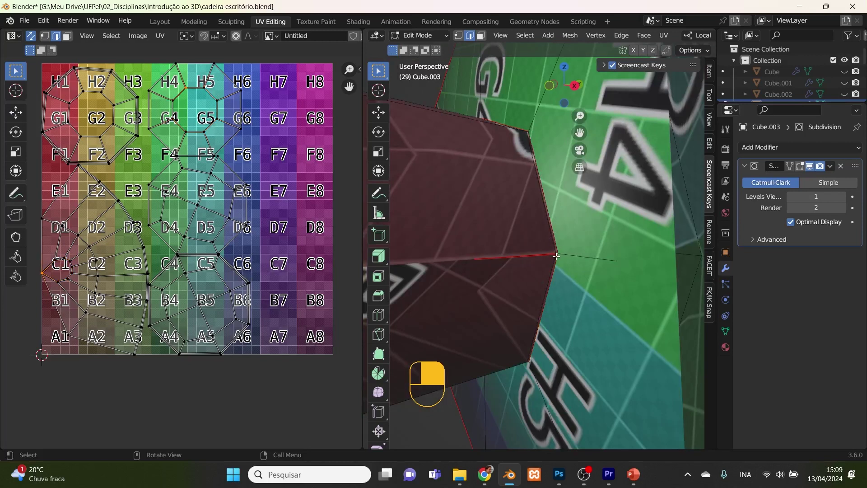
shift+click(558, 251)
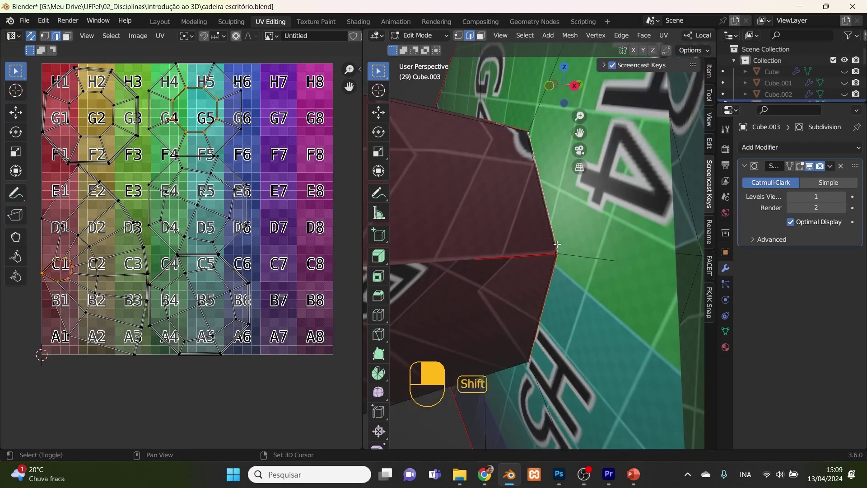
right_click(557, 244)
click(548, 261)
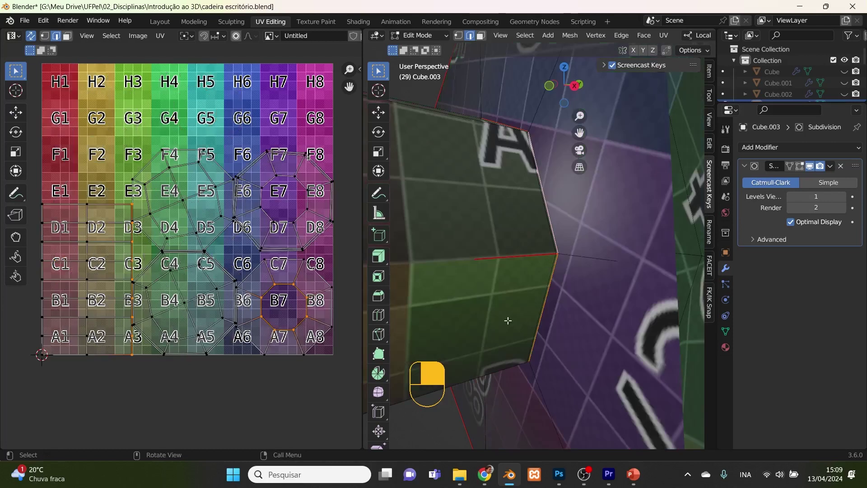
right_click(554, 240)
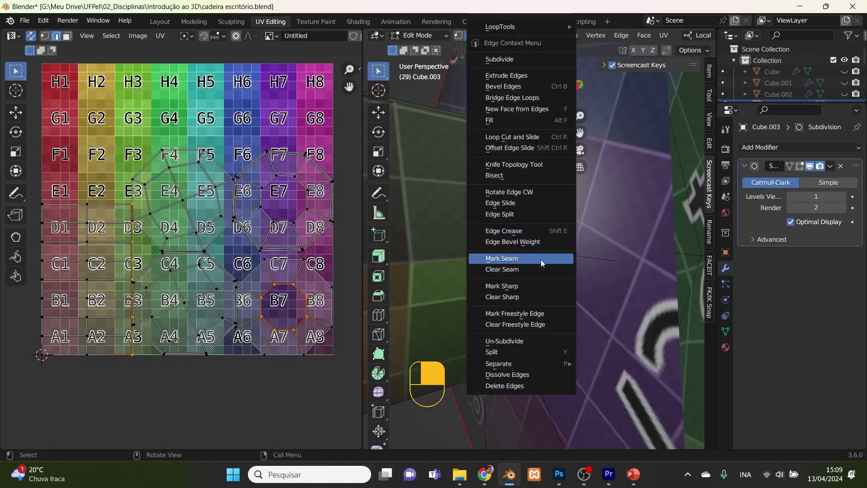
click(541, 259)
- Turn the Subdivision modifier's Edit Mode display back on and return the axle to Object Mode
scroll(578, 321, down, 3)
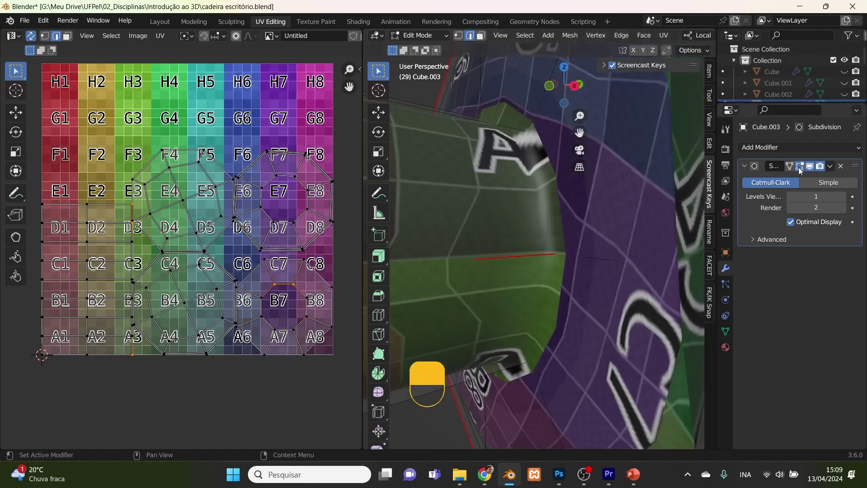
scroll(569, 335, down, 3)
middle_drag(556, 349, 495, 367)
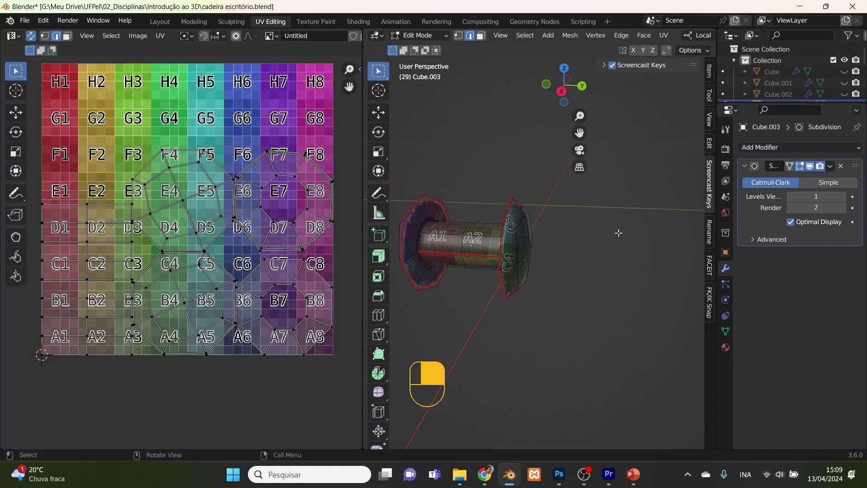
key(Tab)
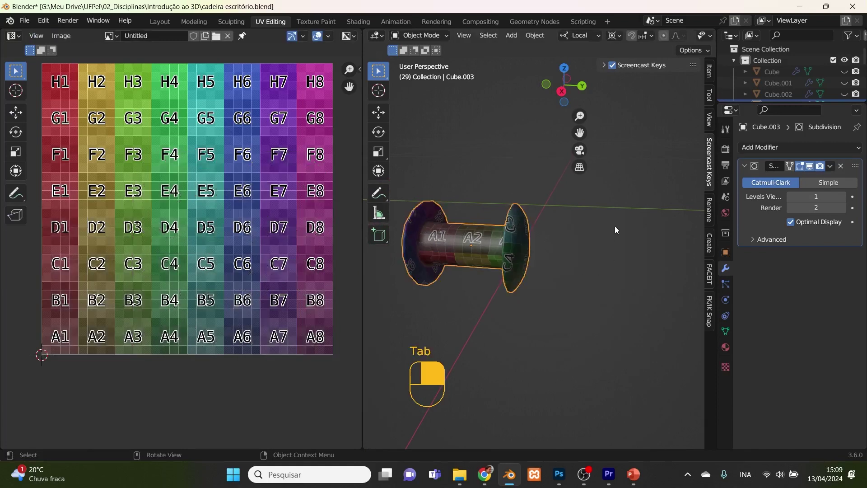
- Reveal all hidden chair parts and save the file
key(alt)
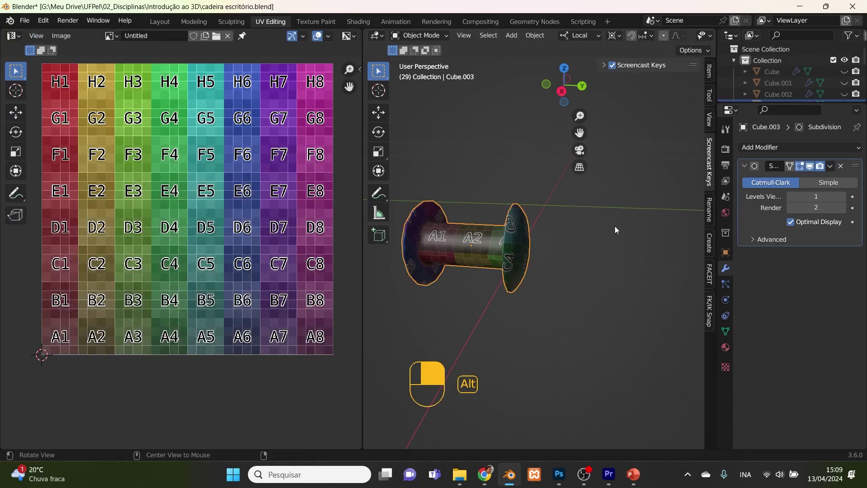
key(alt+h)
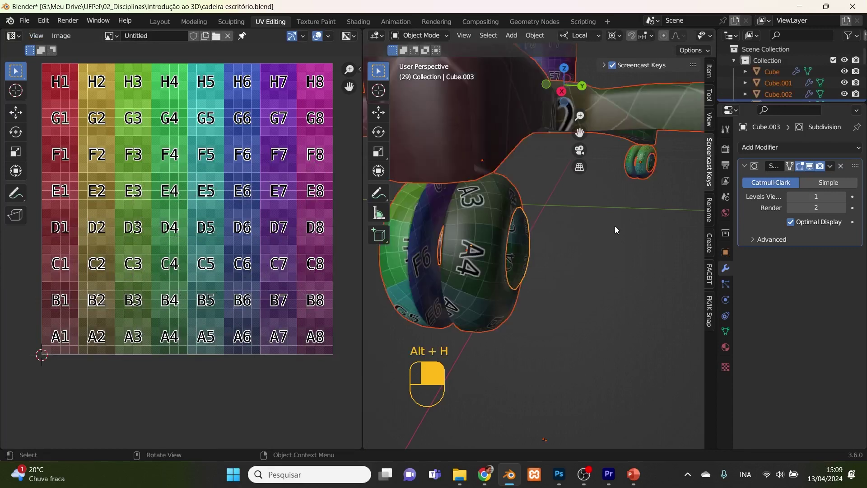
middle_drag(600, 235, 509, 355)
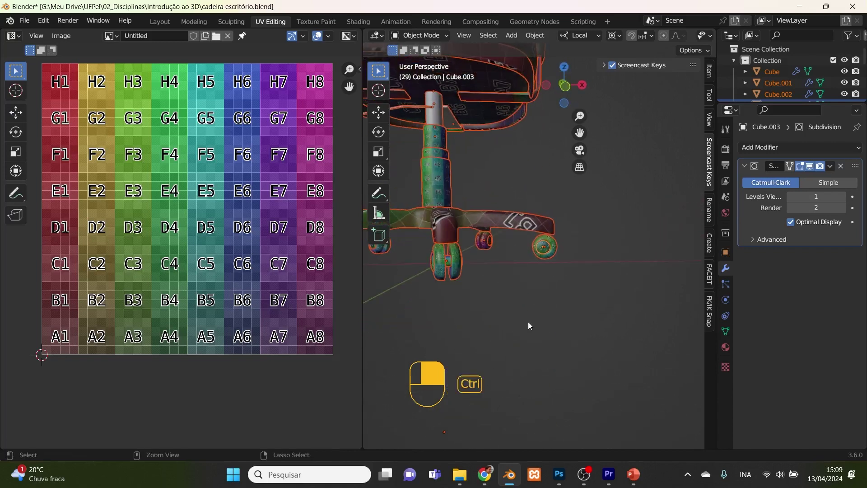
key(ctrl+s)
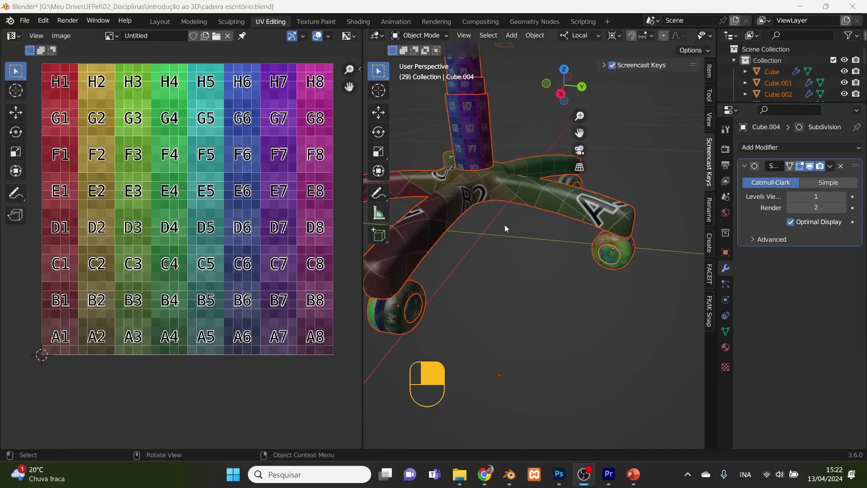
- Check the UV layout of the column's lowest cylinder in Edit Mode and return to Object Mode
click(486, 135)
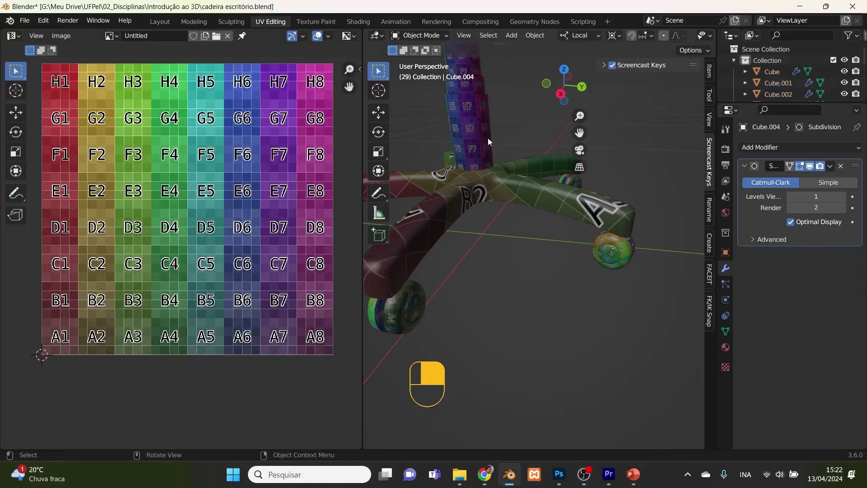
key(Tab)
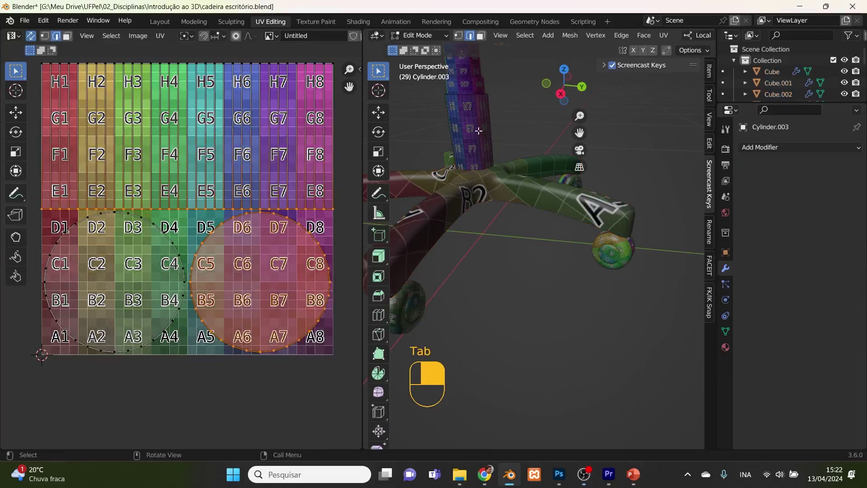
key(Tab)
- Select the column's untextured upper cylinder, the flat support bar and both lever parts, and link the existing Material with the lever rod active
shift+middle_drag(508, 135, 546, 260)
scroll(536, 253, up, 2)
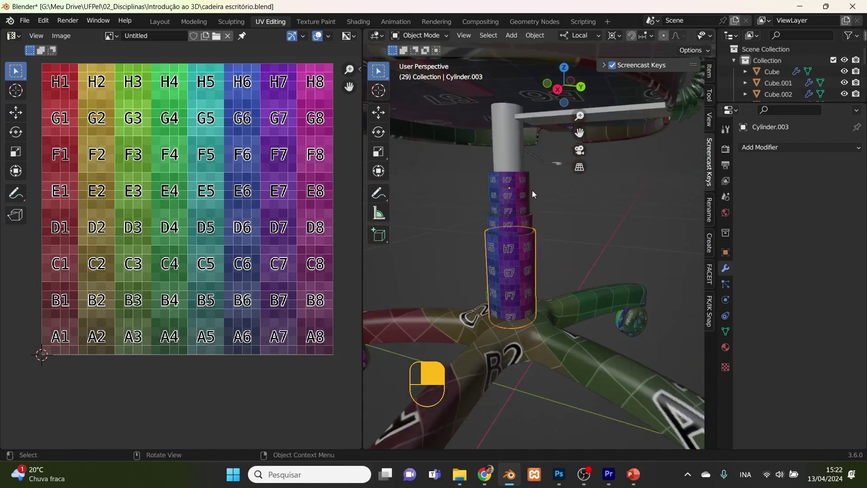
click(518, 152)
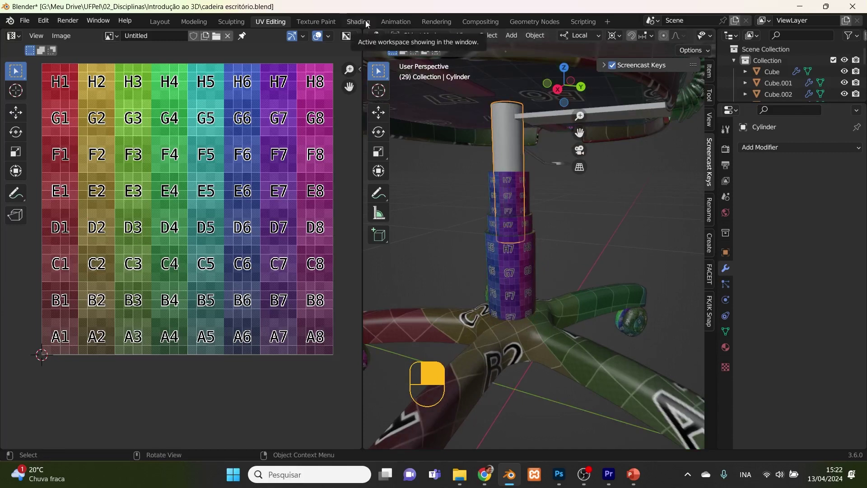
shift+click(553, 113)
shift+click(559, 163)
shift+click(545, 160)
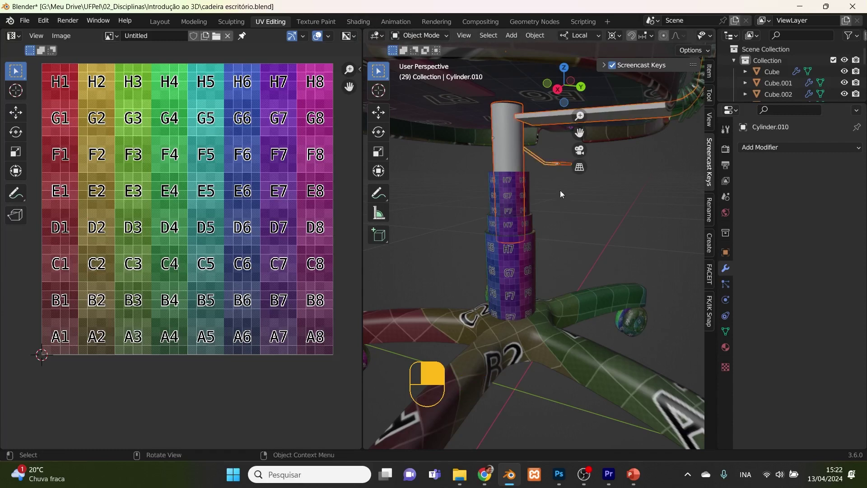
click(725, 348)
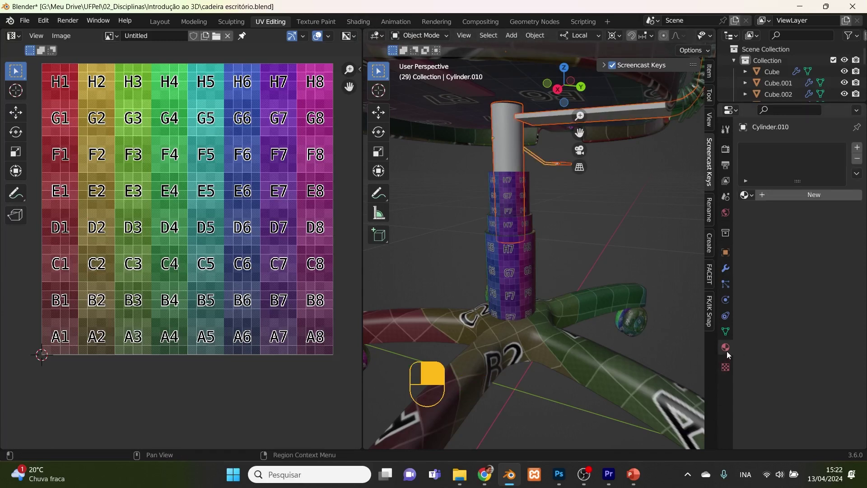
click(746, 196)
click(642, 212)
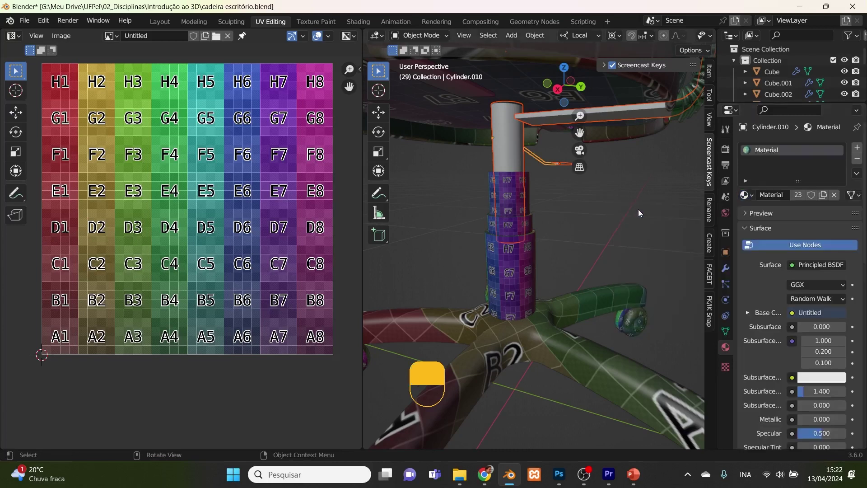
click(622, 236)
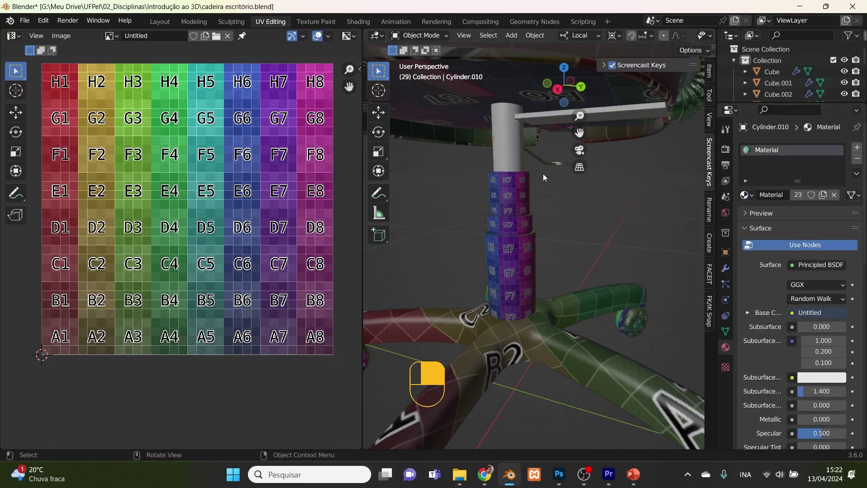
- Link the existing Material to the column's upper cylinder
click(503, 161)
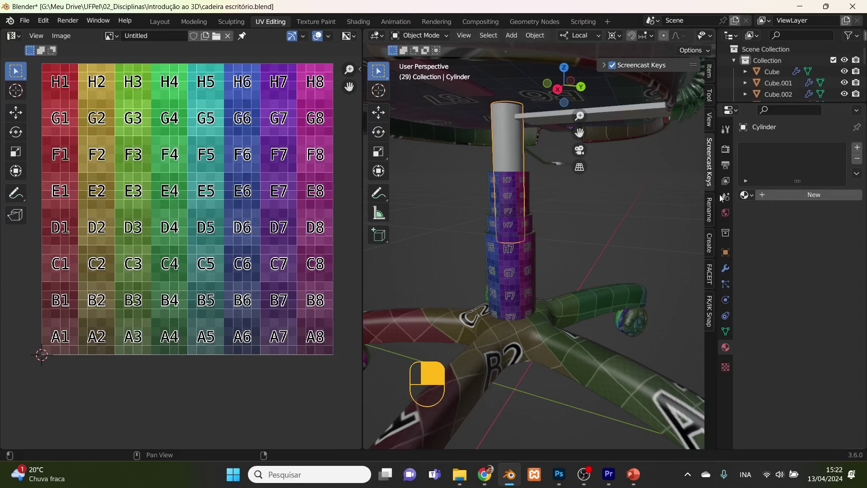
click(746, 195)
click(685, 211)
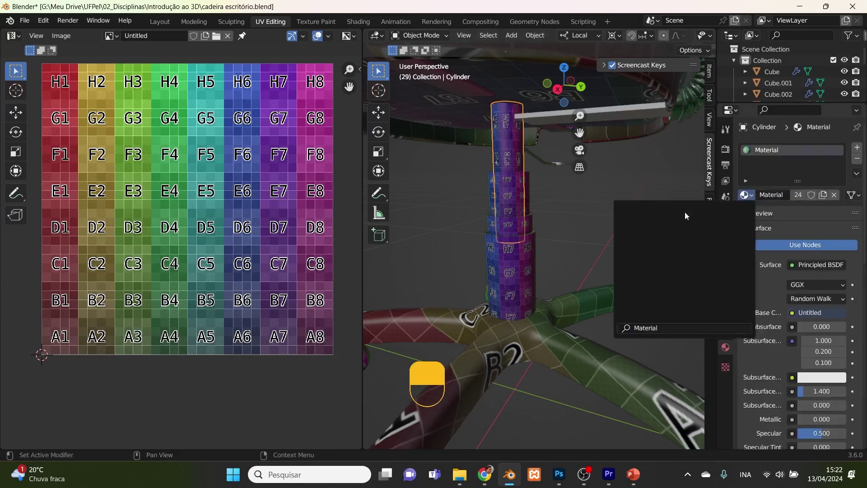
- Check the lever rod's material and link the existing Material to the small handle at the lever's tip
click(544, 160)
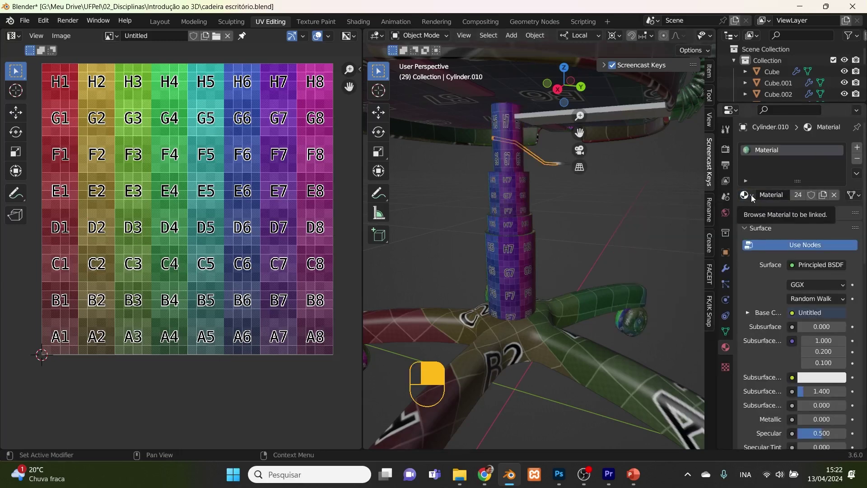
click(544, 193)
click(562, 164)
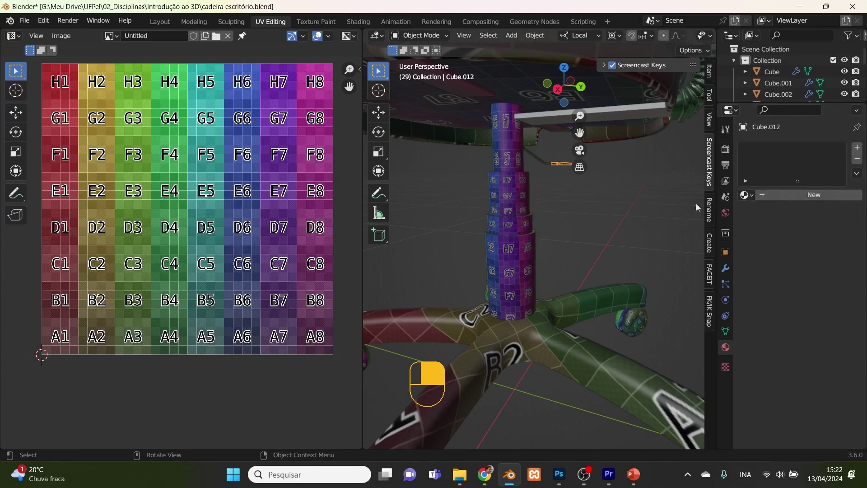
click(747, 195)
click(646, 213)
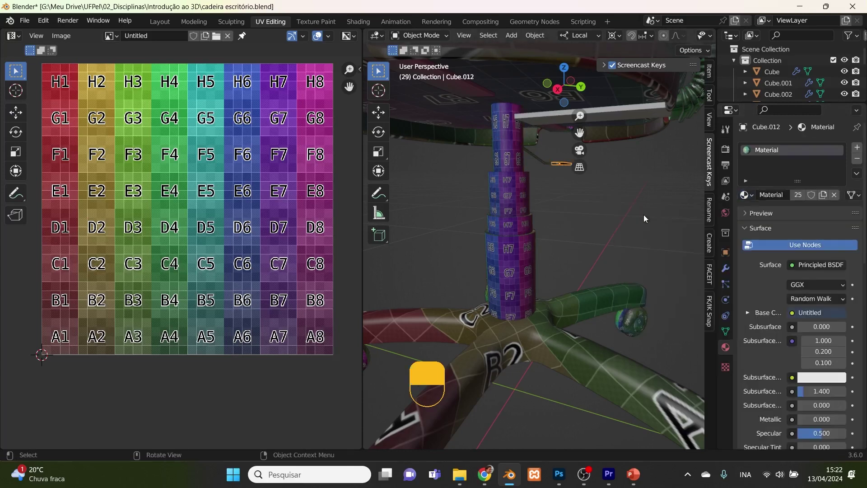
- Link the existing Material to the flat support bar under the seat
click(611, 116)
click(750, 195)
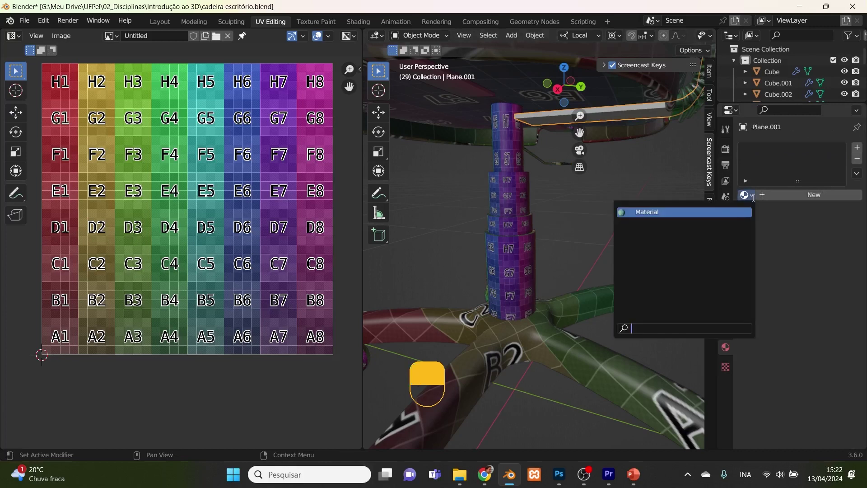
click(699, 212)
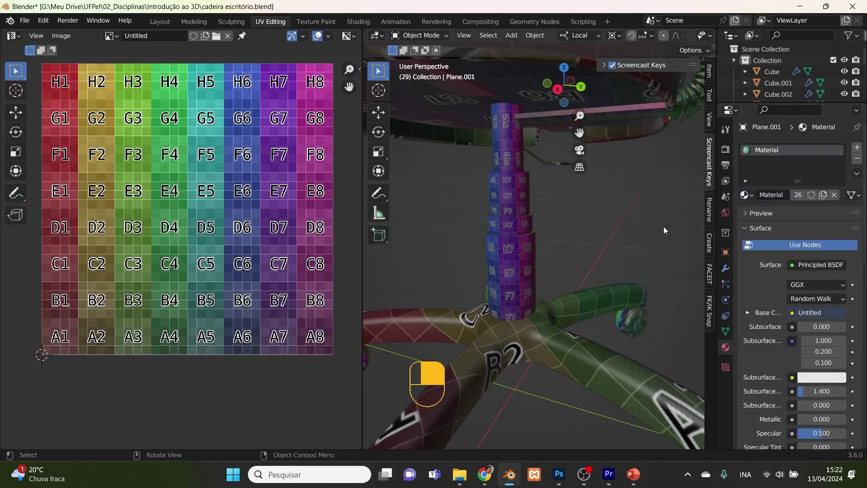
- Mark a seam along two opposite vertical edges of the column's upper cylinder, working in see-through edit mode
click(506, 149)
middle_drag(511, 165, 574, 184)
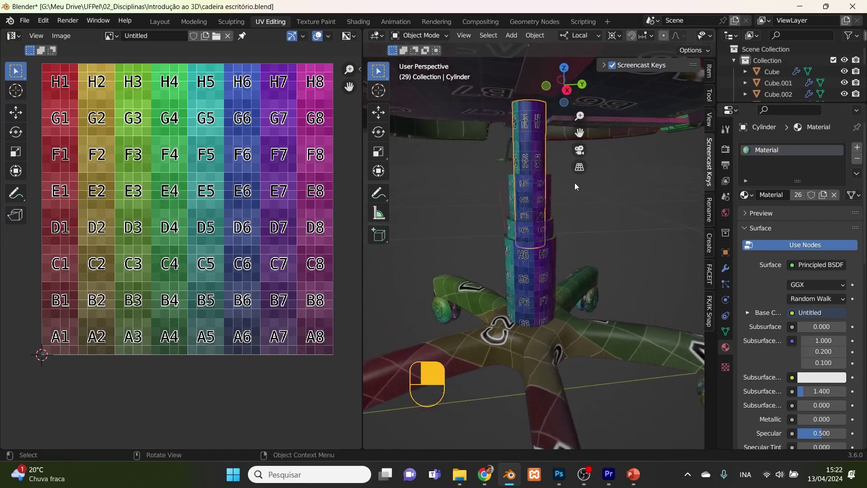
key(Tab)
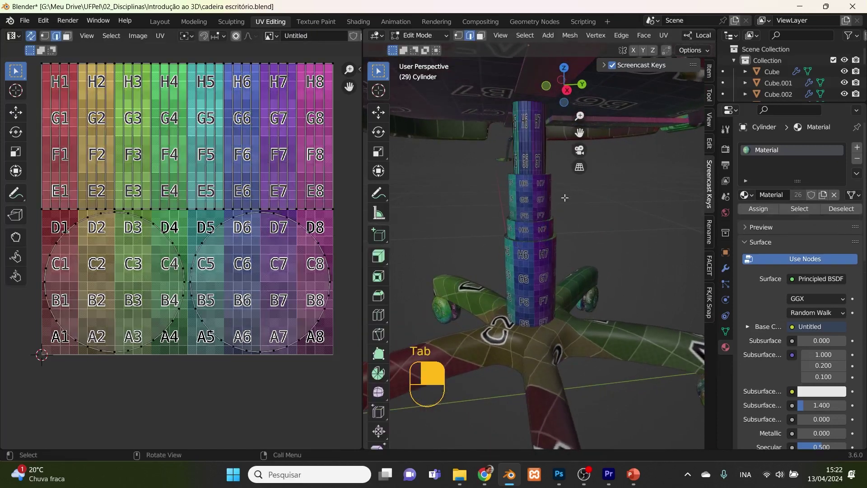
key(alt+z)
alt+click(546, 104)
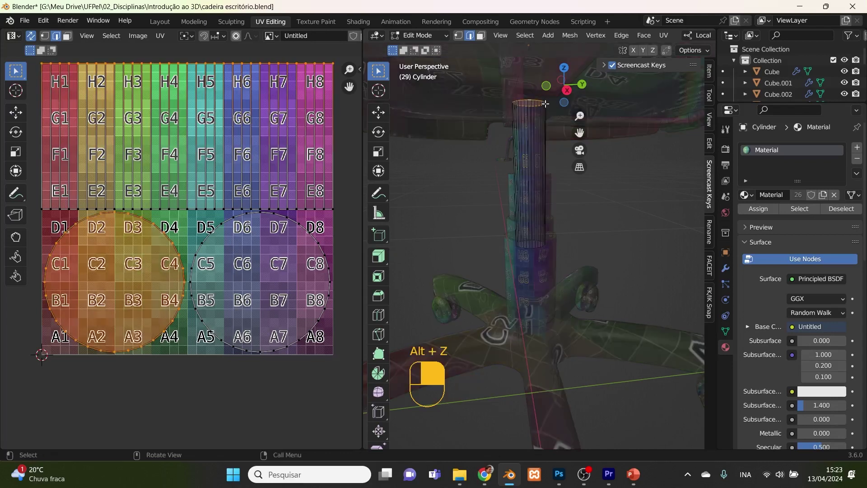
click(540, 150)
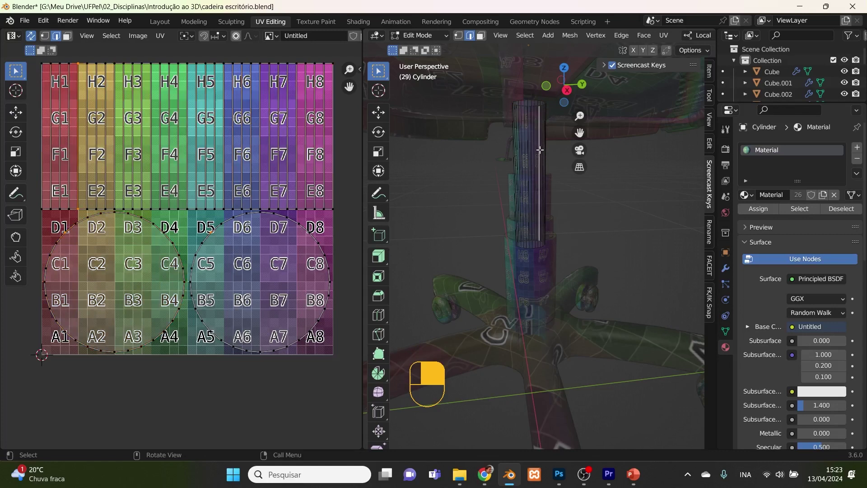
middle_drag(541, 166, 682, 251)
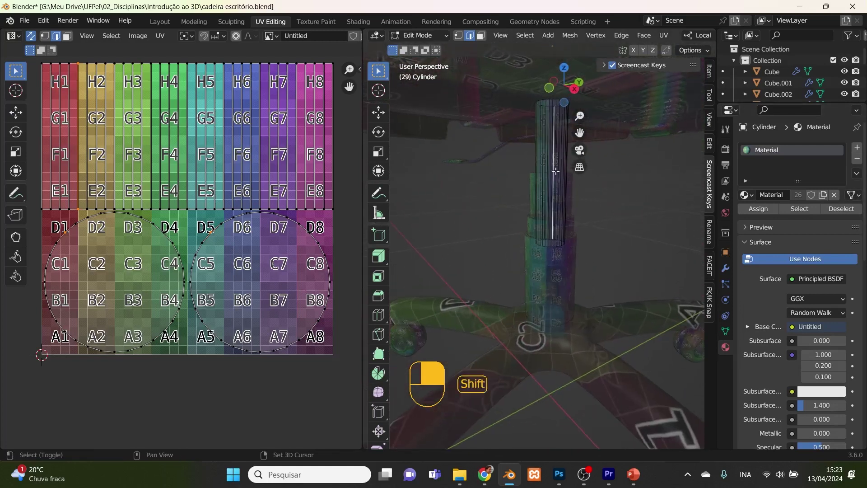
shift+click(549, 173)
right_click(550, 173)
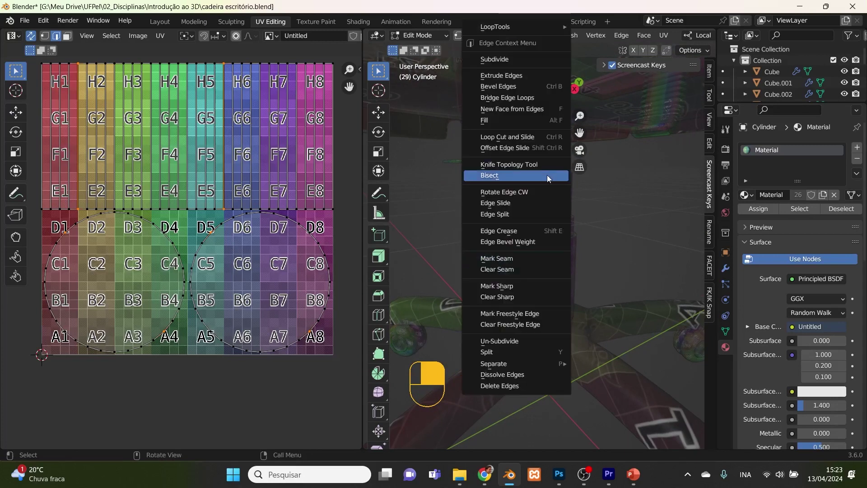
click(521, 260)
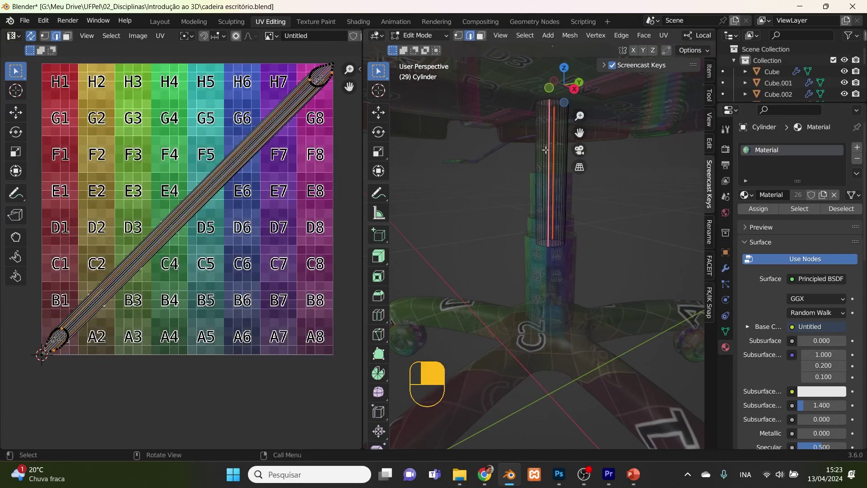
- Mark seams around the top and bottom rims of the column's upper cylinder and finish editing it
click(546, 100)
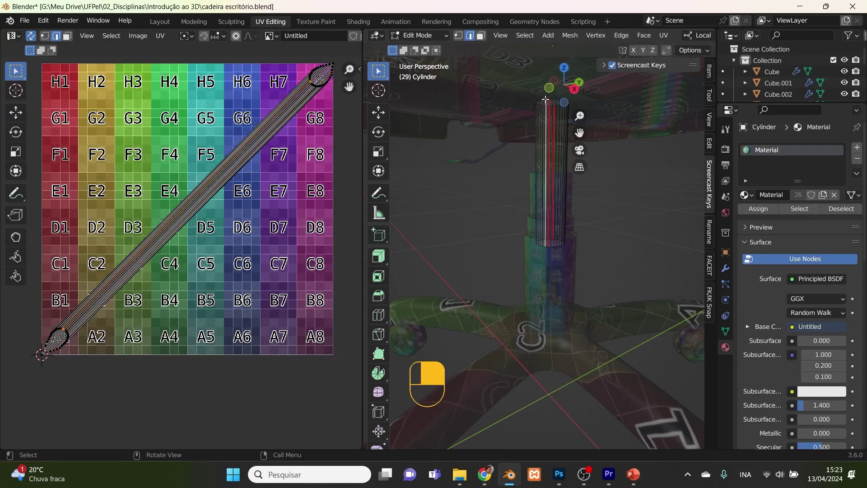
click(545, 100)
right_click(542, 100)
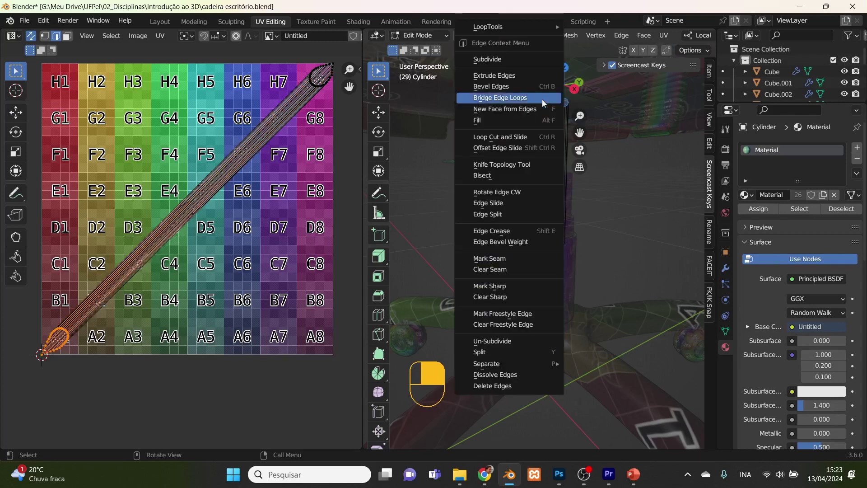
click(516, 260)
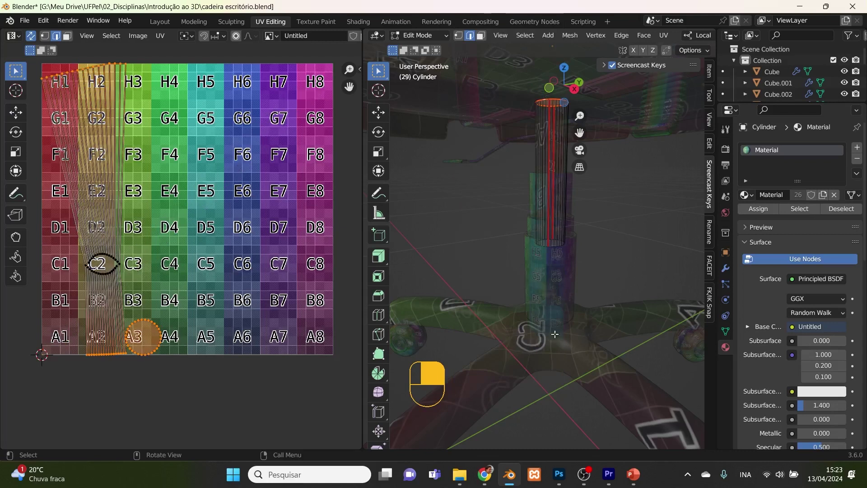
click(554, 248)
alt+click(551, 248)
right_click(551, 248)
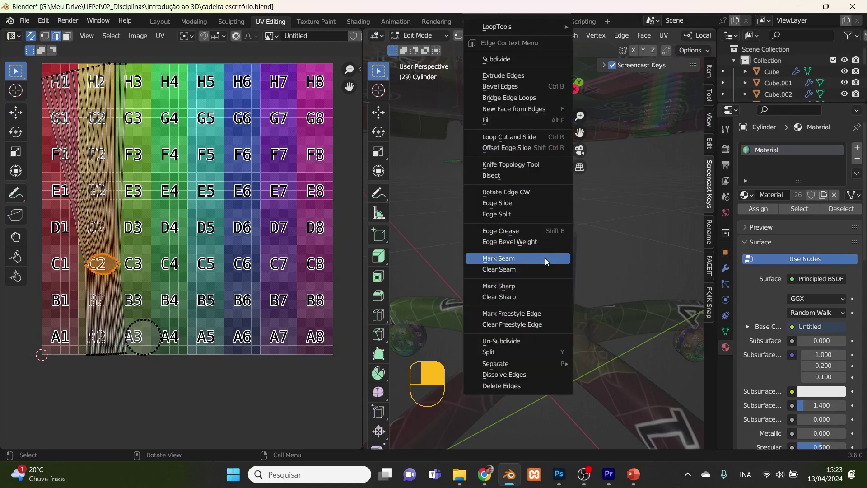
click(545, 261)
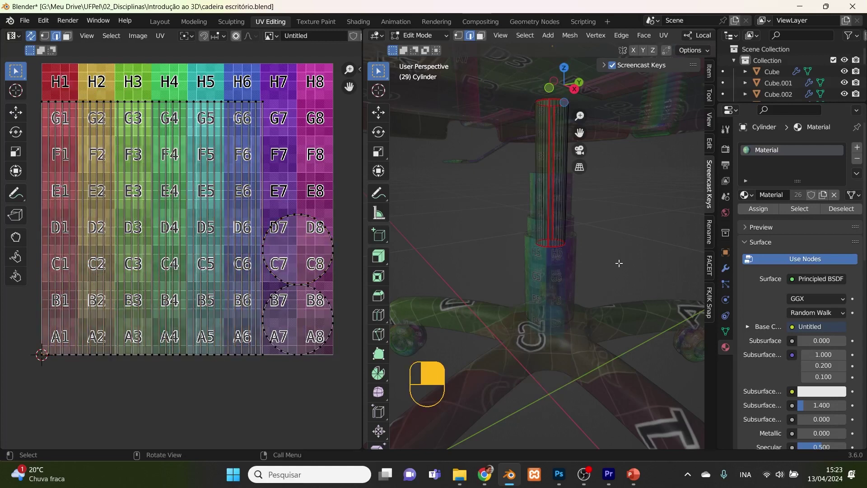
middle_drag(619, 263, 619, 263)
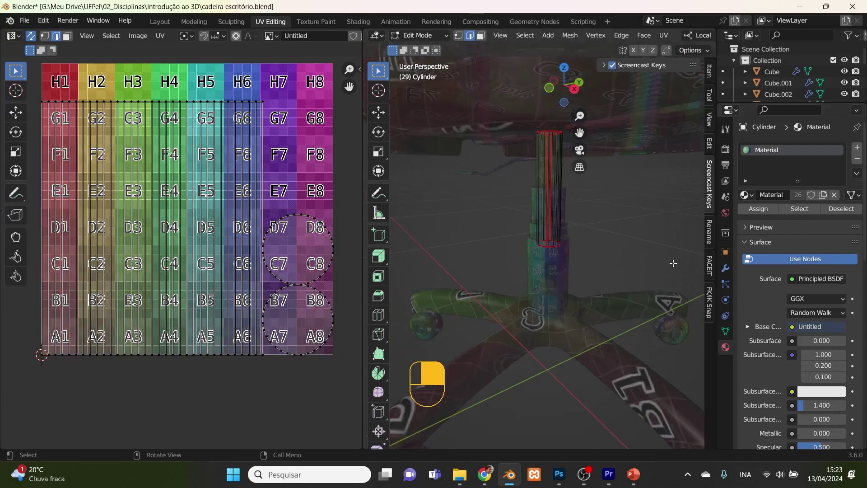
middle_drag(495, 245, 455, 273)
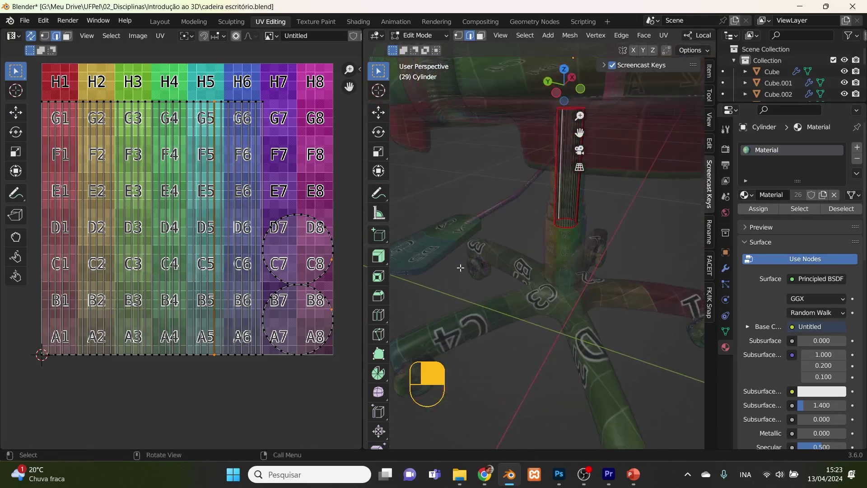
key(Tab)
- Edit the small handle at the lever's tip and mark a seam around its lower outline
click(443, 246)
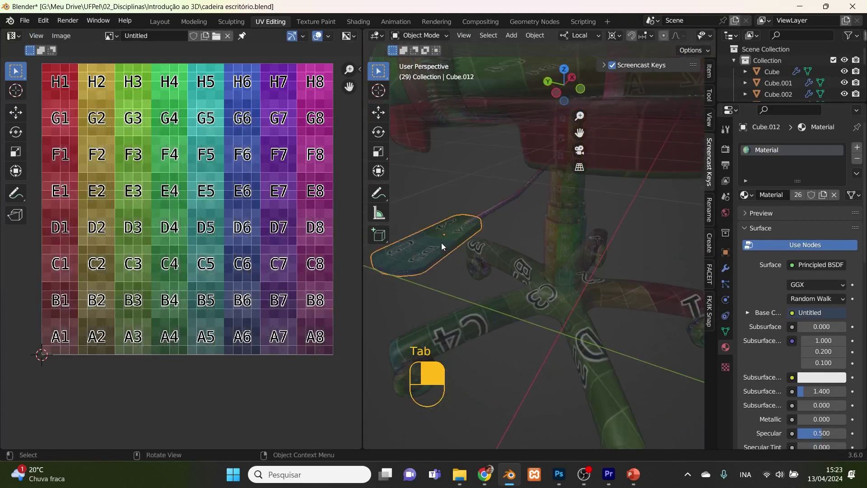
key(Tab)
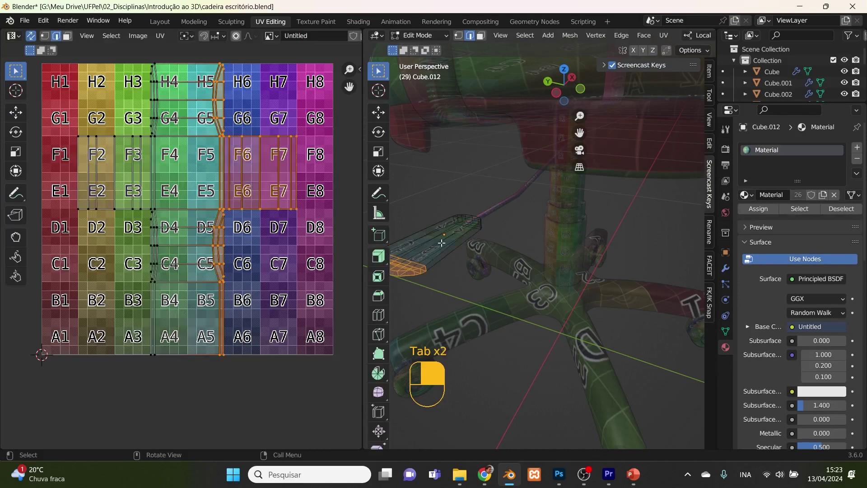
click(448, 264)
click(442, 265)
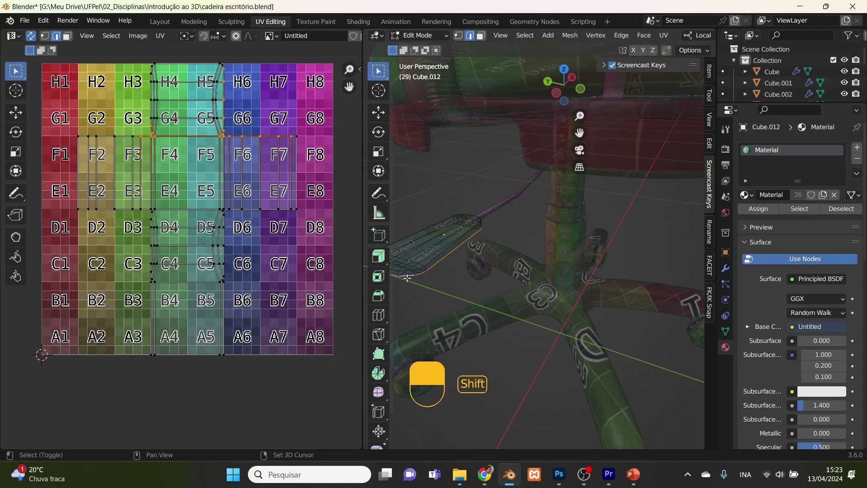
middle_drag(421, 283, 478, 281)
shift+click(508, 239)
scroll(528, 232, up, 5)
shift+click(521, 183)
right_click(520, 183)
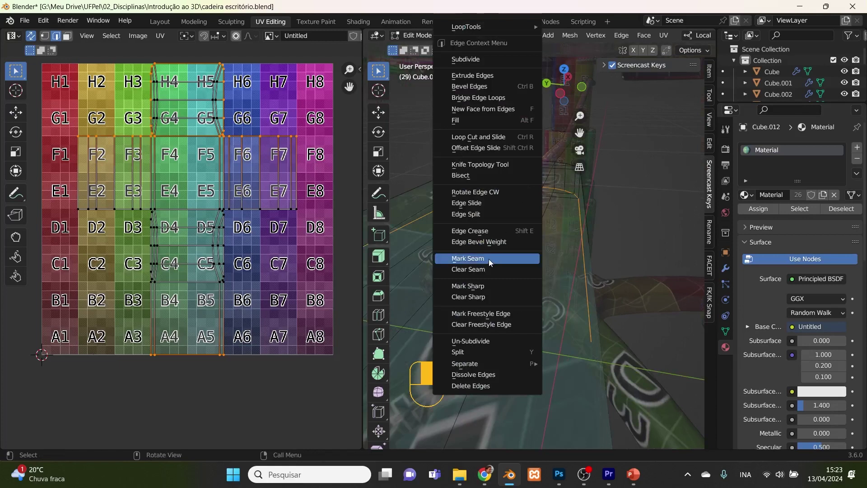
click(489, 259)
- Mark a seam around the upper outline of the lever's handle
click(522, 161)
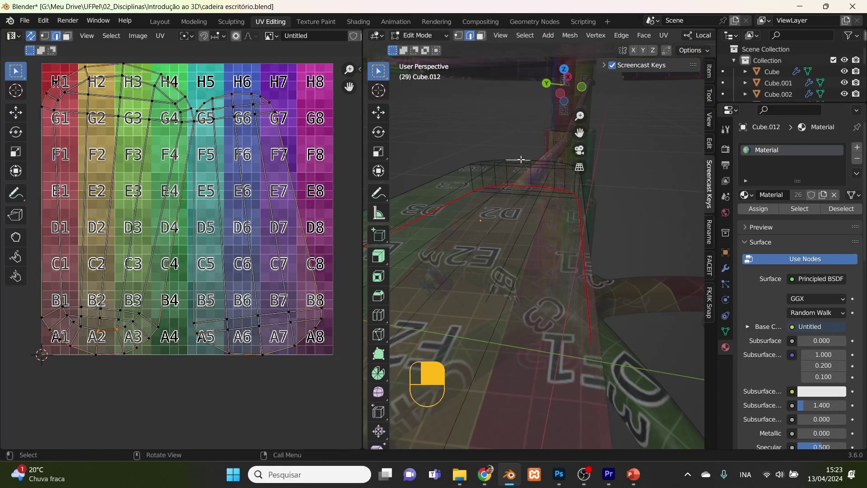
shift+click(437, 181)
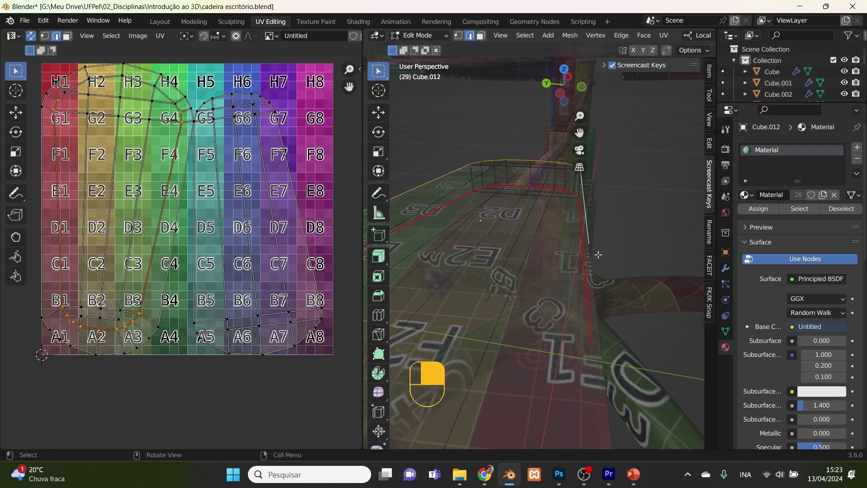
scroll(651, 250, down, 5)
middle_drag(650, 251, 478, 207)
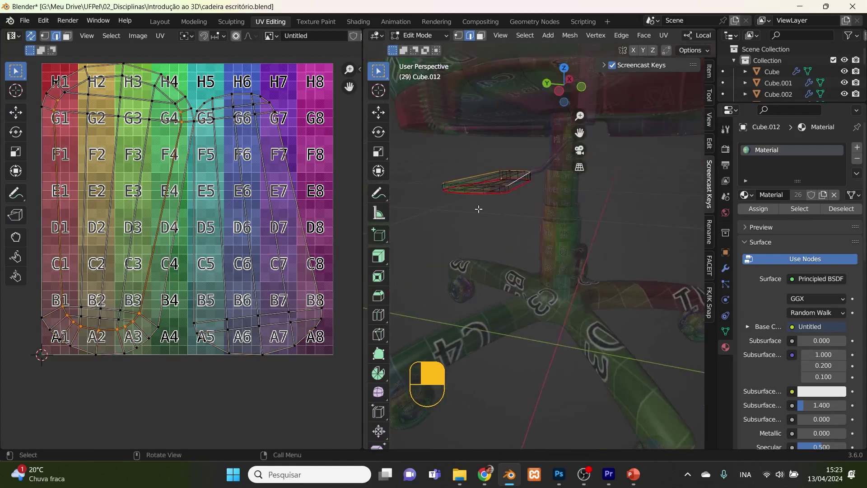
scroll(469, 194, up, 3)
scroll(488, 211, down, 3)
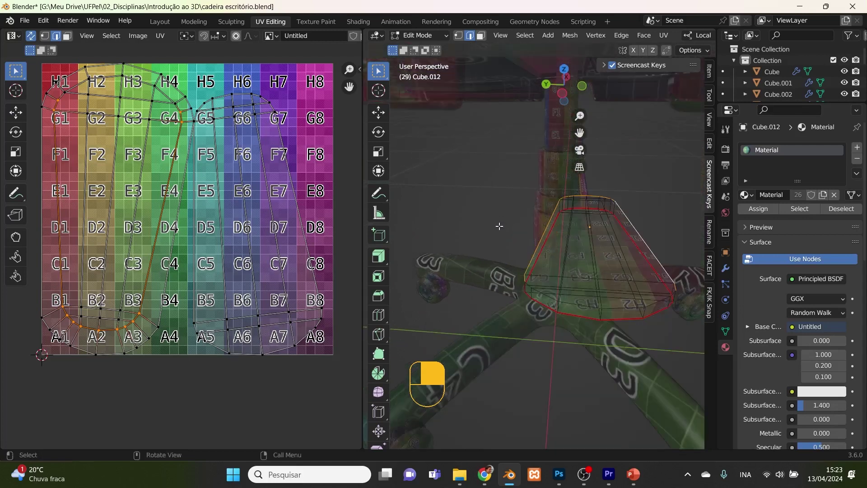
shift+click(586, 305)
right_click(582, 305)
click(579, 304)
- Mark seams on the two short vertical corner edges at the handle's wide outer end
middle_drag(623, 305, 549, 274)
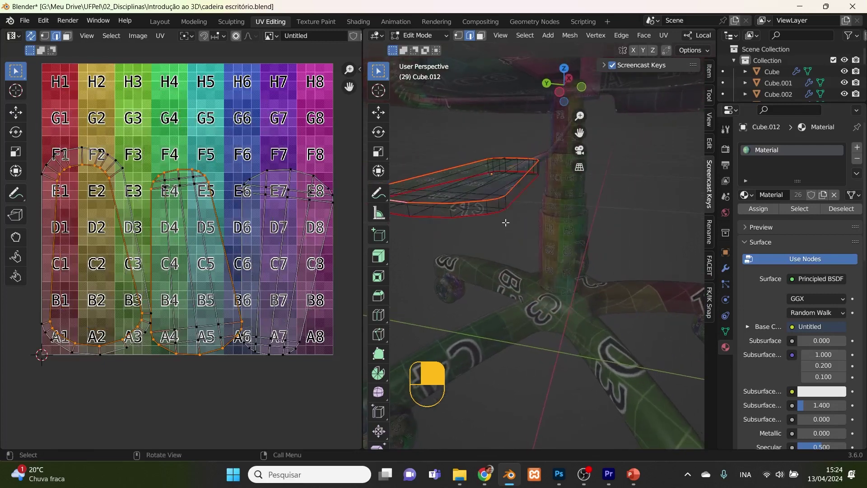
click(499, 204)
right_click(498, 204)
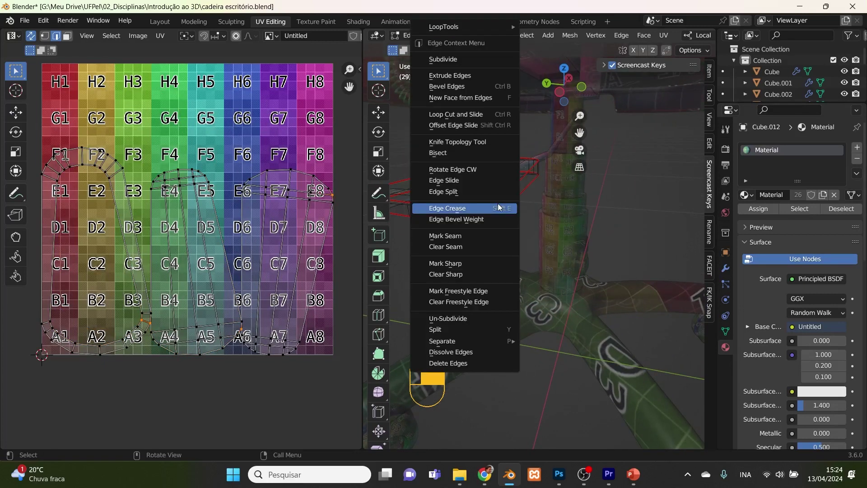
click(486, 237)
middle_drag(465, 282, 470, 254)
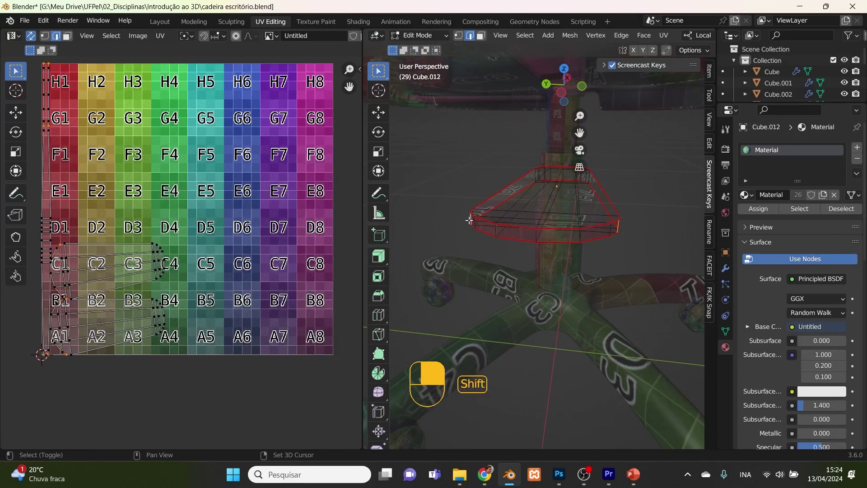
right_click(469, 220)
click(455, 258)
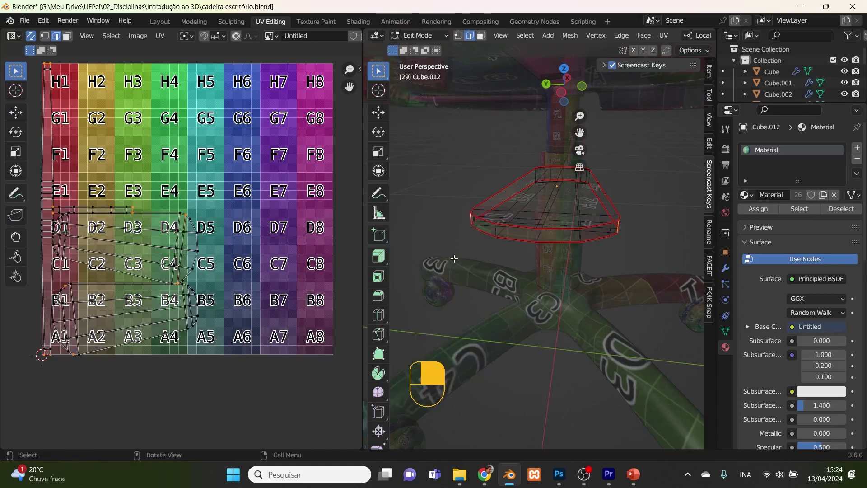
- Mark seams on the two short vertical corner edges at the handle's narrow end beside the lever rod
middle_drag(608, 278, 504, 197)
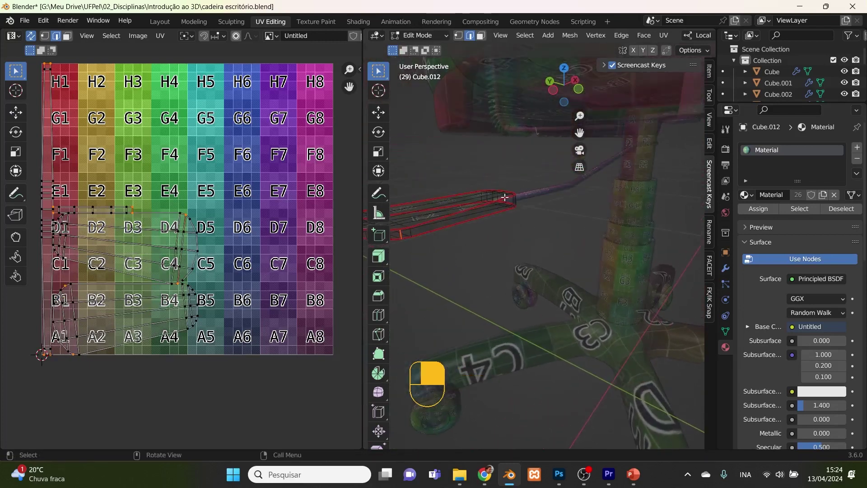
middle_drag(532, 234, 434, 284)
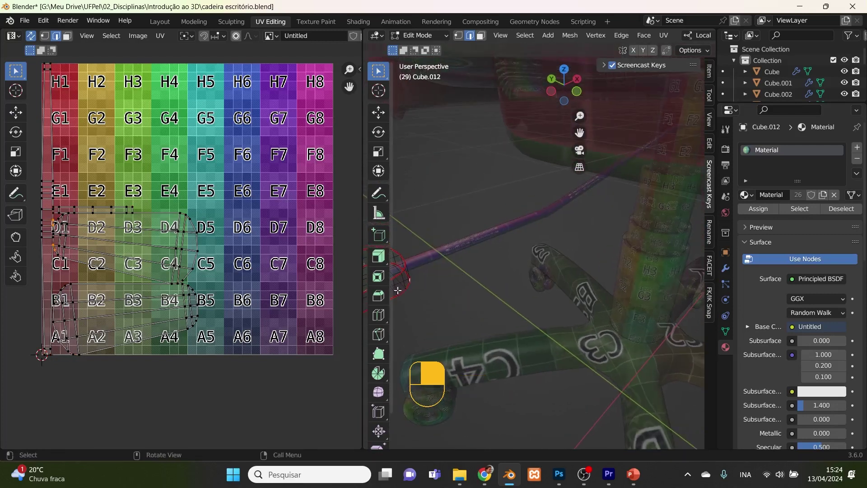
right_click(396, 289)
click(394, 288)
shift+middle_drag(443, 286, 496, 294)
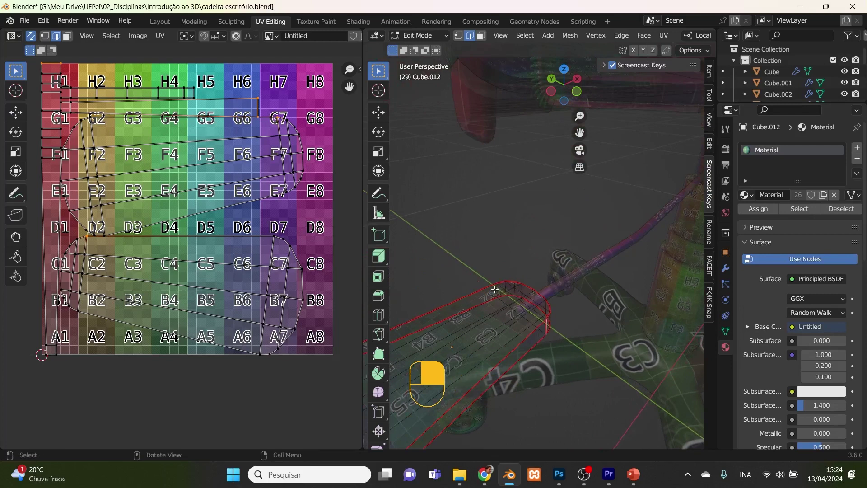
click(496, 290)
right_click(495, 290)
click(493, 290)
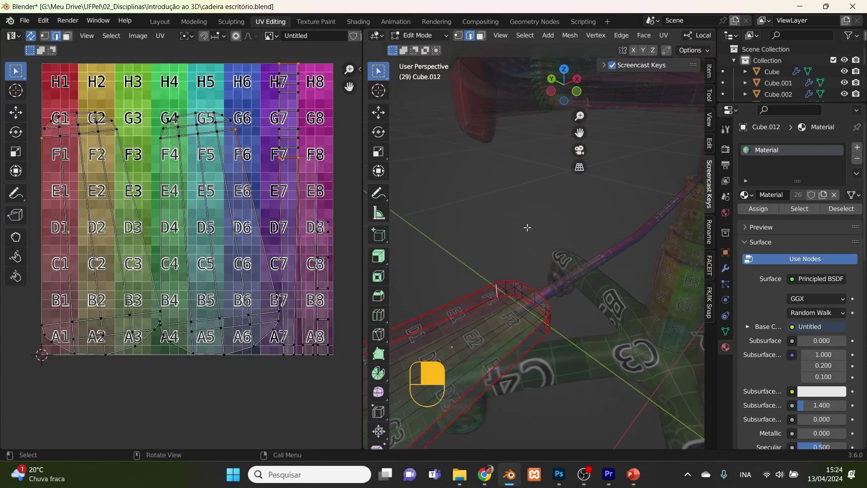
- Switch to face selection and select the UV island of the handle's upper surface
scroll(528, 227, down, 3)
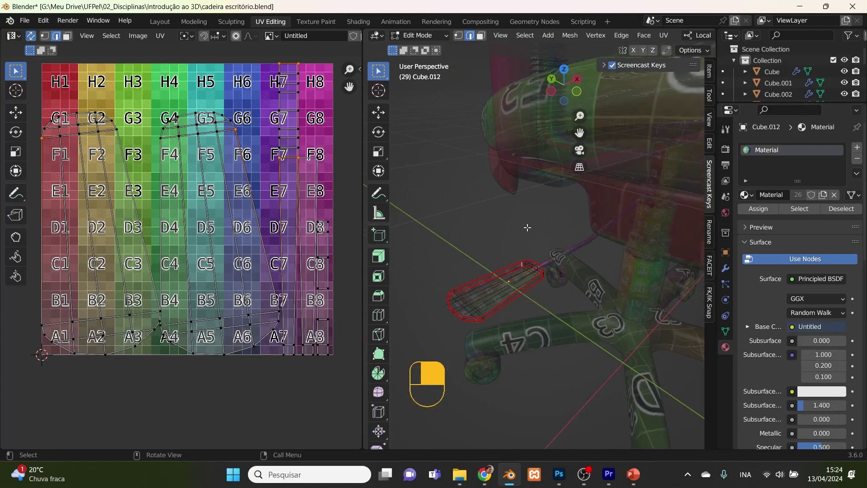
scroll(493, 284, up, 4)
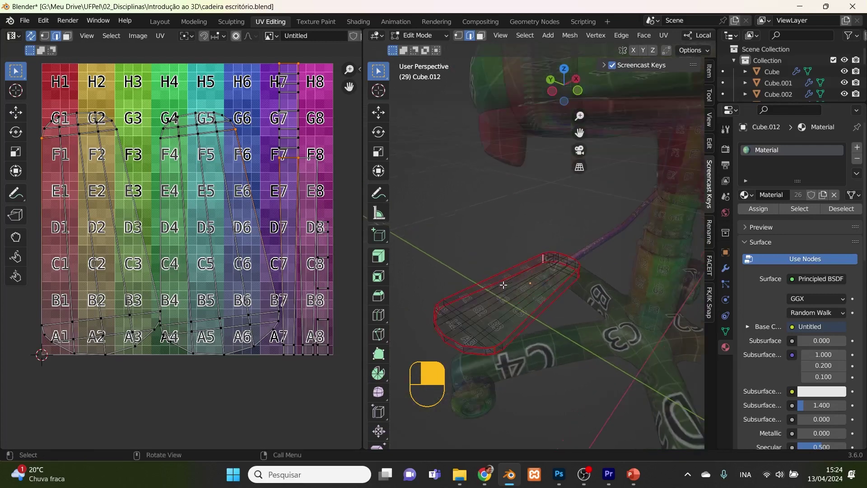
click(524, 322)
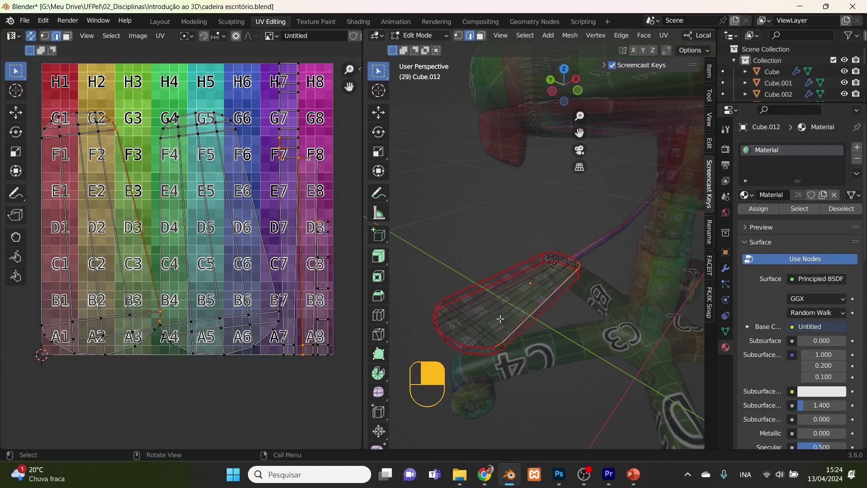
middle_drag(525, 326, 537, 319)
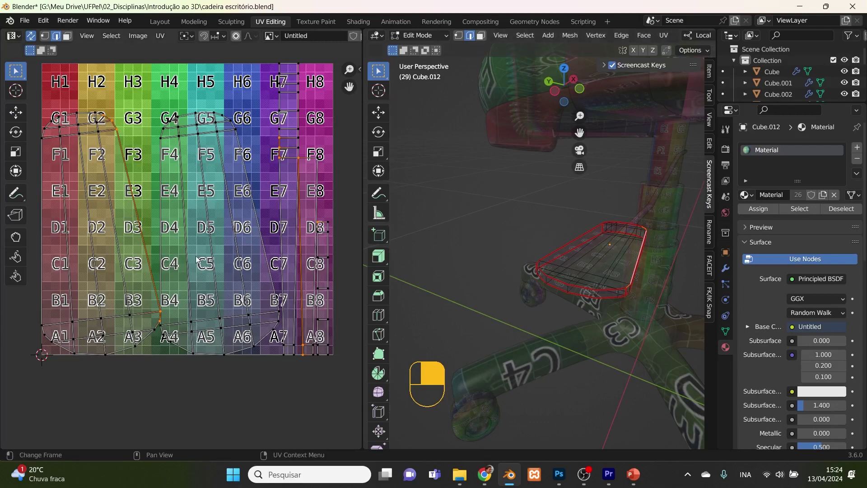
click(68, 36)
key(l)
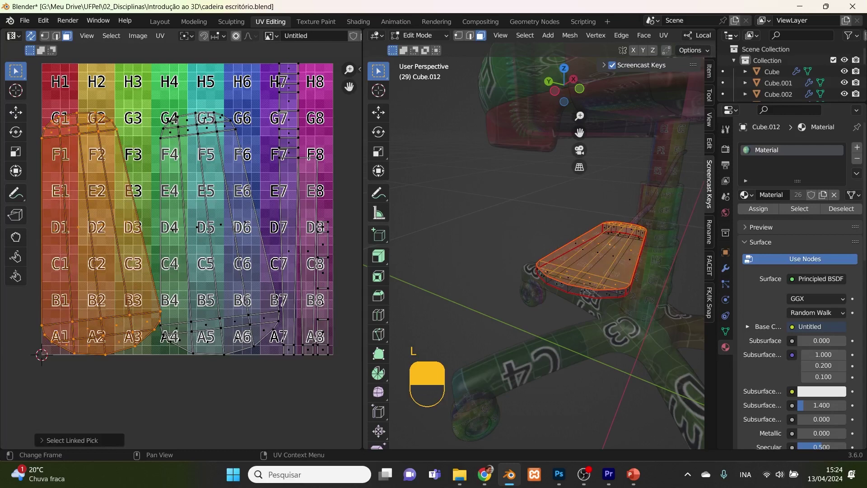
- Rotate both large UV islands of the handle upright, the first by about 7° and the second by about 6.5°
key(r)
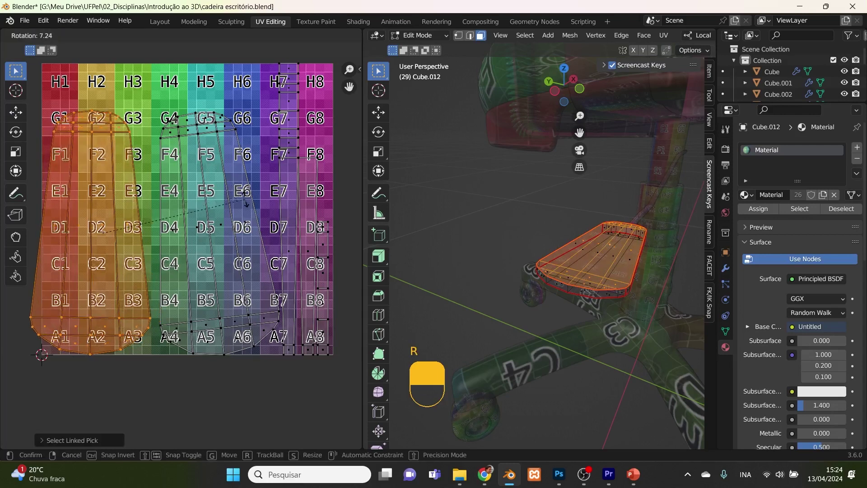
click(246, 202)
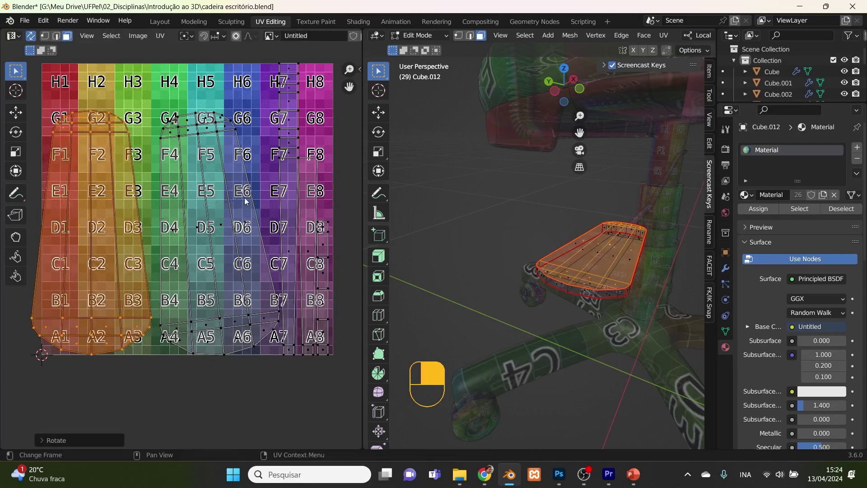
key(l)
click(168, 121)
key(l)
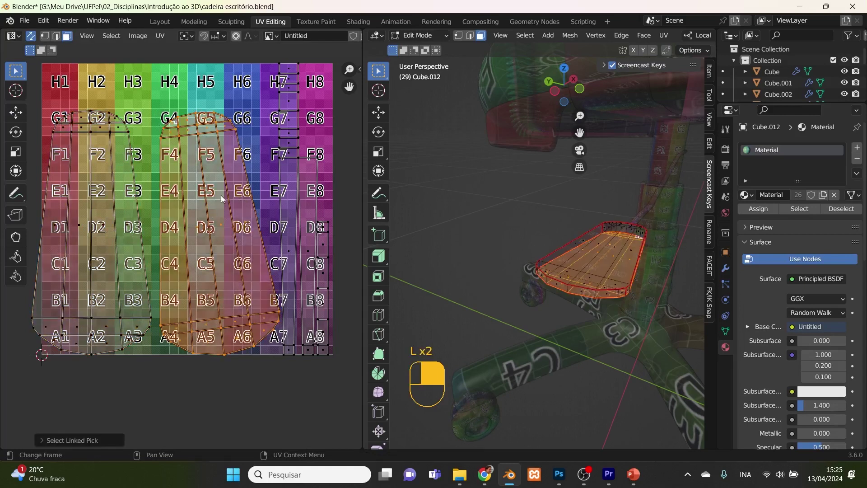
key(r)
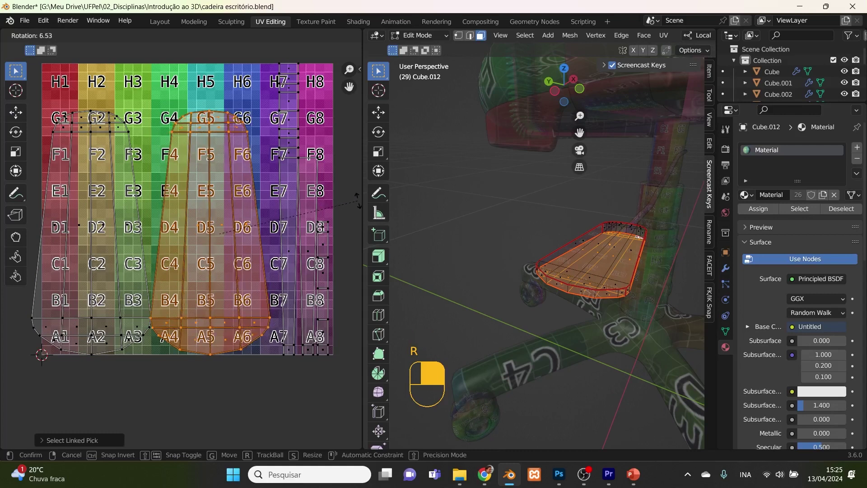
click(357, 200)
- Move the second large island slightly away from the first, and shift the first up and inward so it lies within the UV square
key(g)
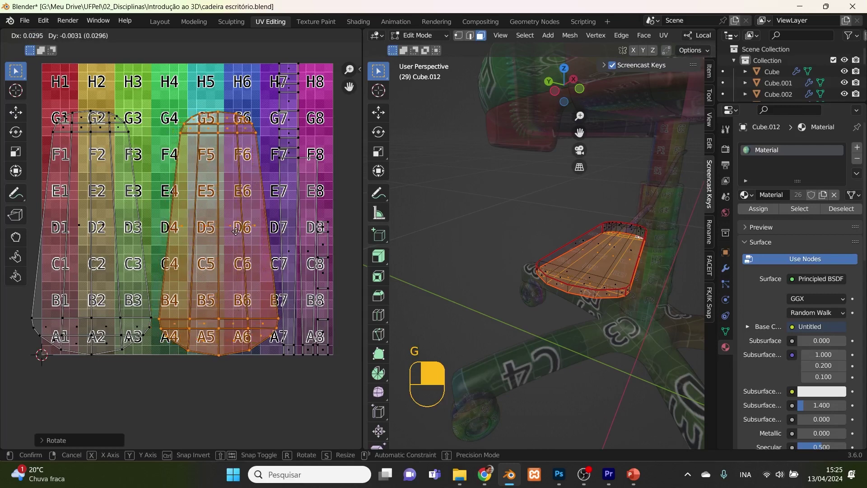
click(239, 234)
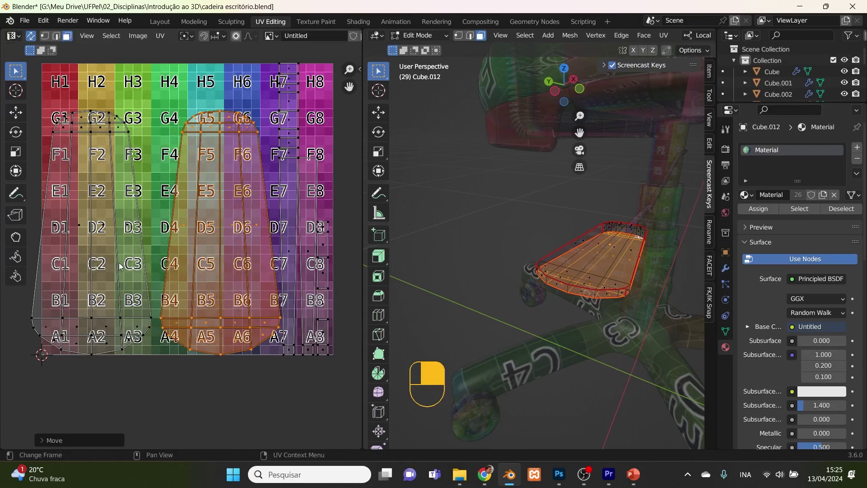
key(l)
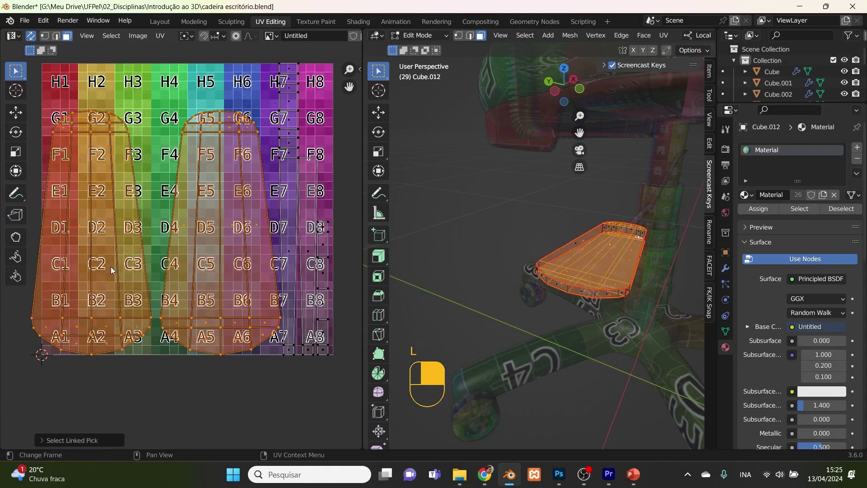
click(148, 219)
key(l)
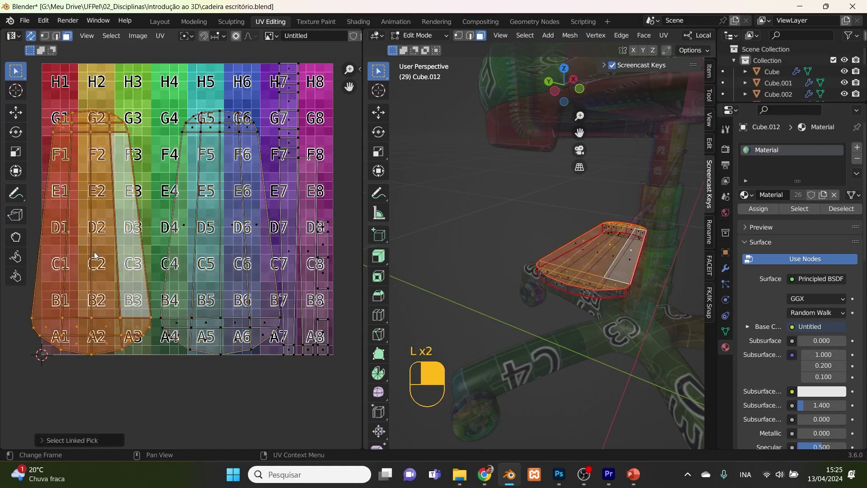
key(g)
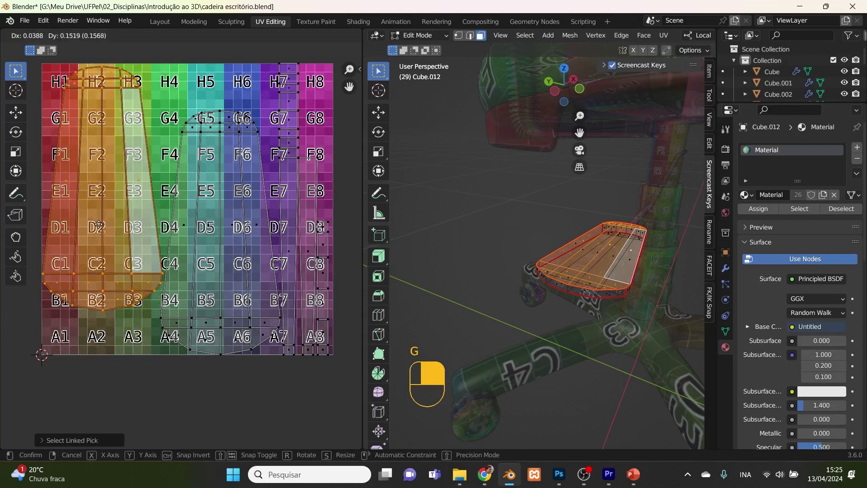
click(98, 225)
click(252, 397)
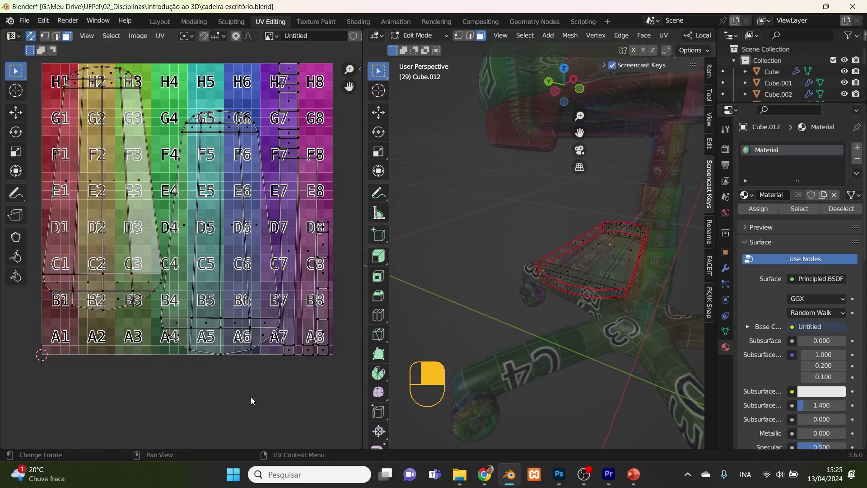
- Turn off X-ray, leave the handle's mesh and open the lever rod for editing
click(573, 302)
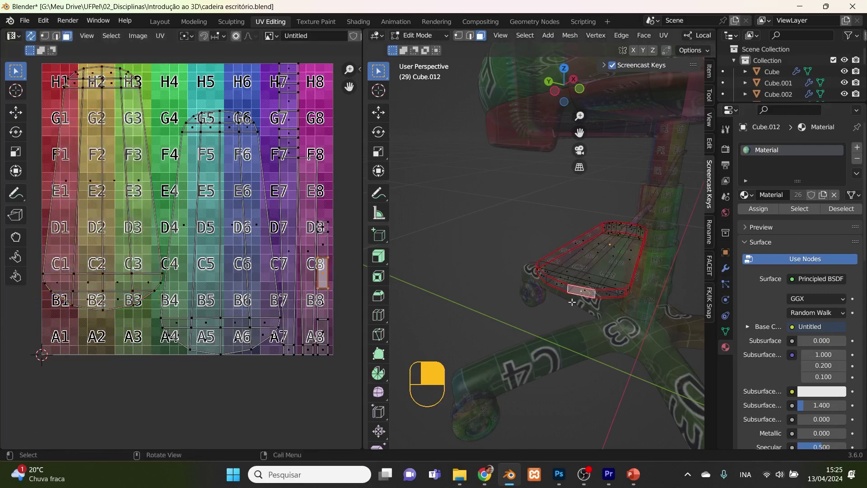
key(alt+z)
click(566, 323)
middle_drag(601, 322, 586, 288)
scroll(576, 300, up, 3)
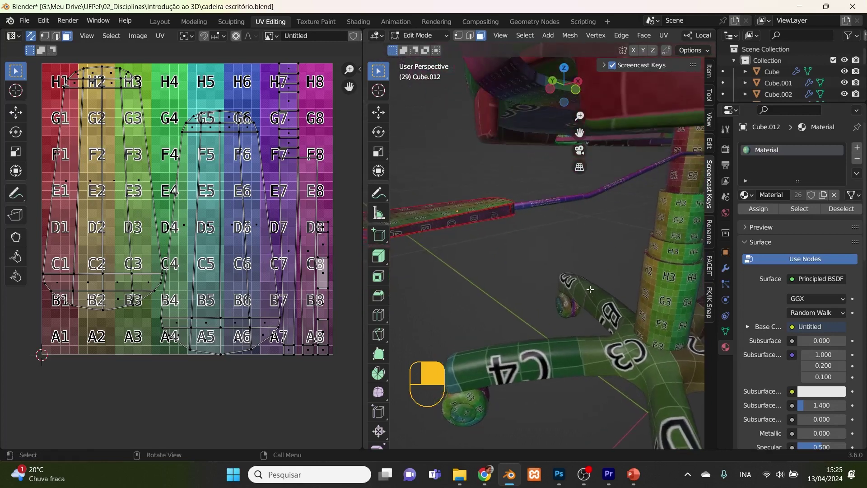
key(Tab)
click(556, 204)
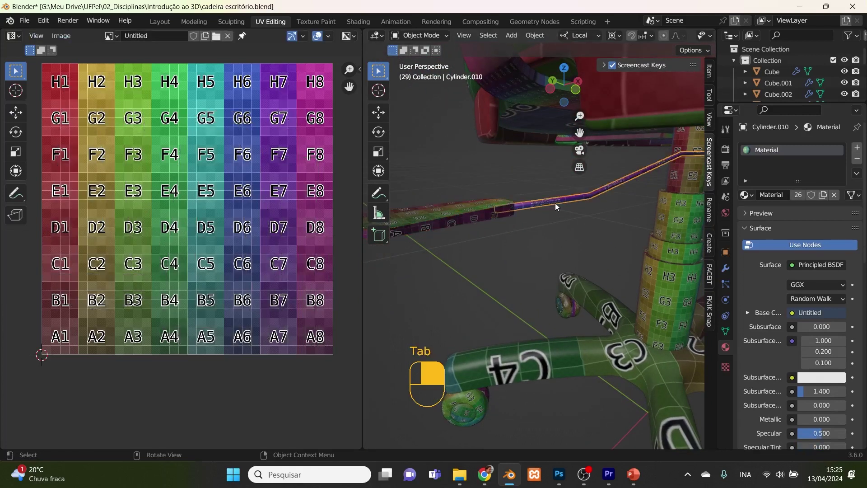
key(Tab)
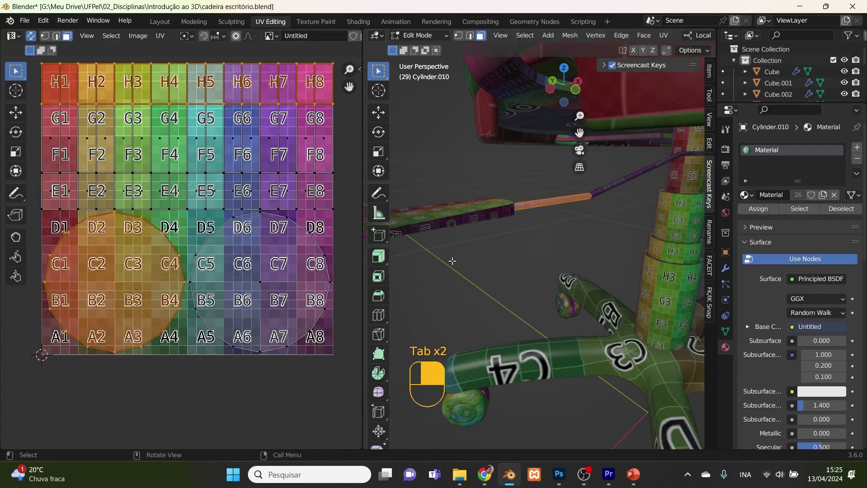
- Turn on X-ray and select the round cap face at the handle end of the lever rod
middle_drag(581, 243, 557, 240)
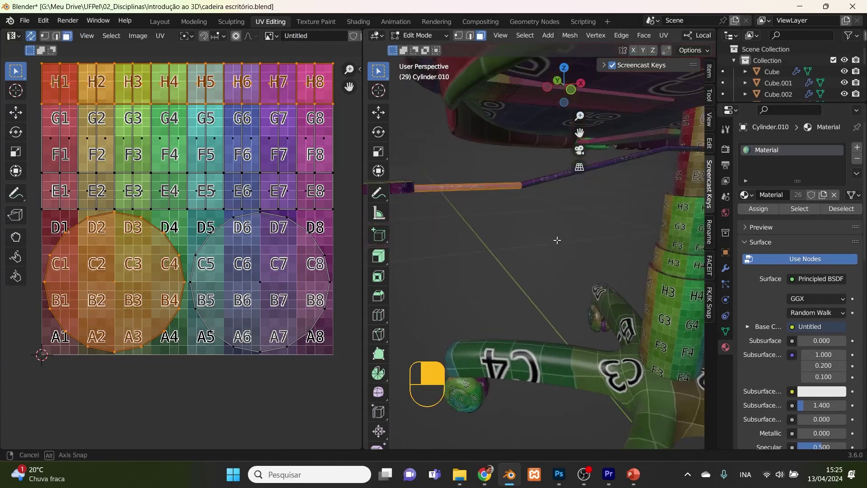
key(alt+z)
middle_drag(408, 241, 486, 235)
click(455, 223)
click(458, 201)
click(458, 202)
click(457, 202)
click(457, 202)
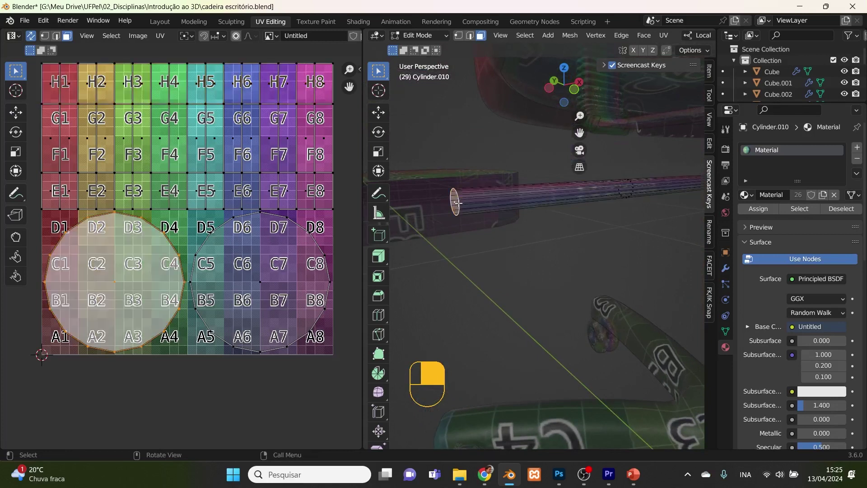
right_click(458, 202)
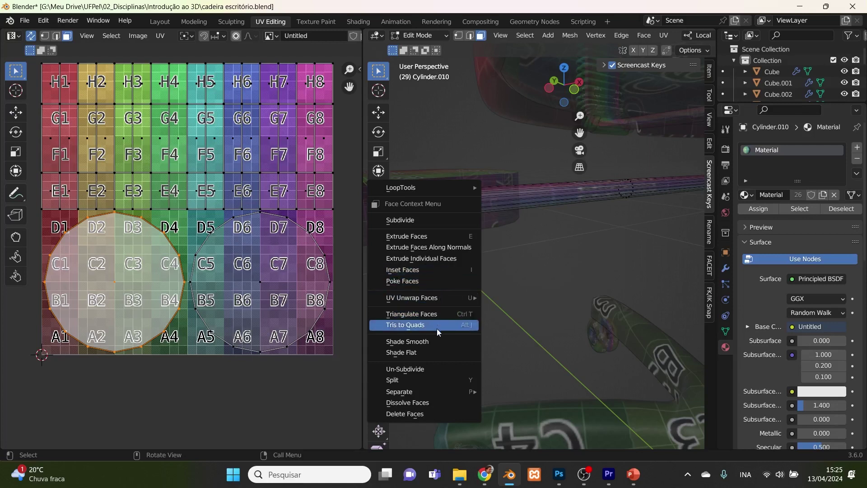
click(438, 325)
right_click(479, 202)
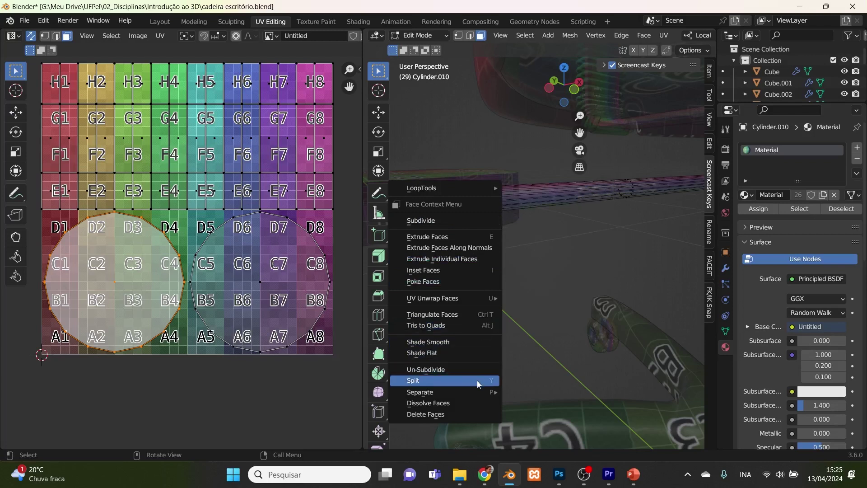
right_click(596, 291)
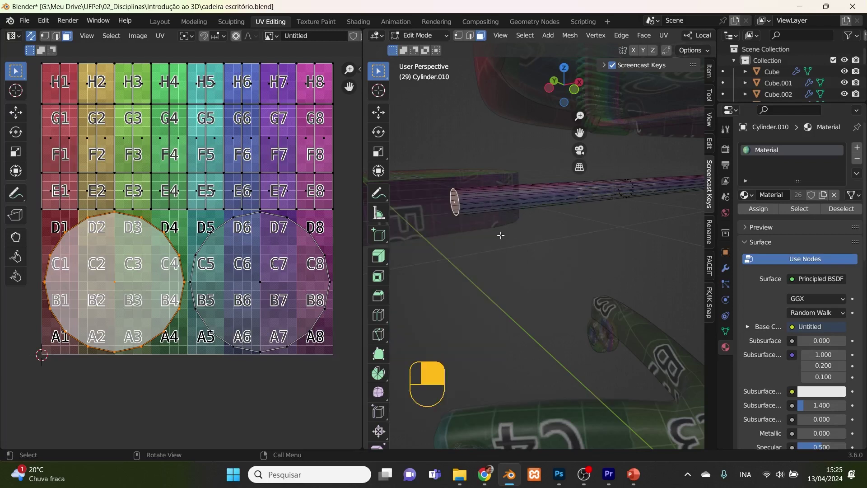
- Switch to edge selection and mark the outline of the rod's handle-end cap as a seam
click(470, 36)
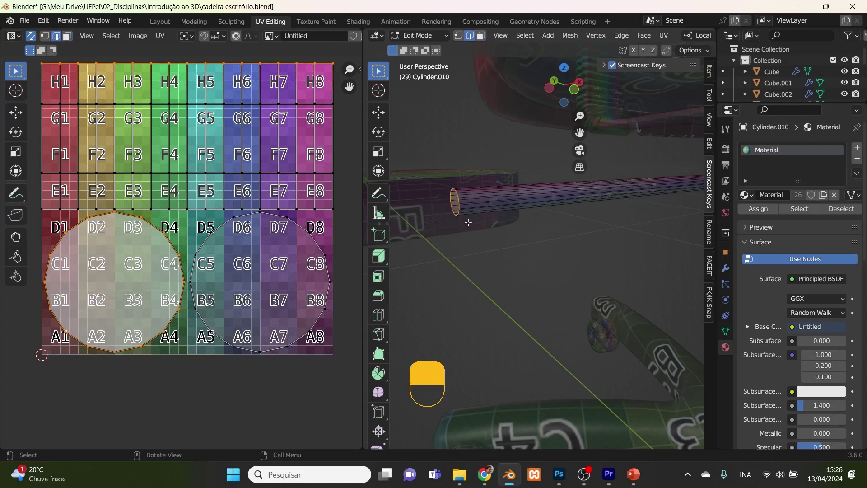
right_click(468, 222)
click(457, 258)
- Mark seams around the rod's cap at the column end and along the full length of the rod
middle_drag(576, 279, 587, 239)
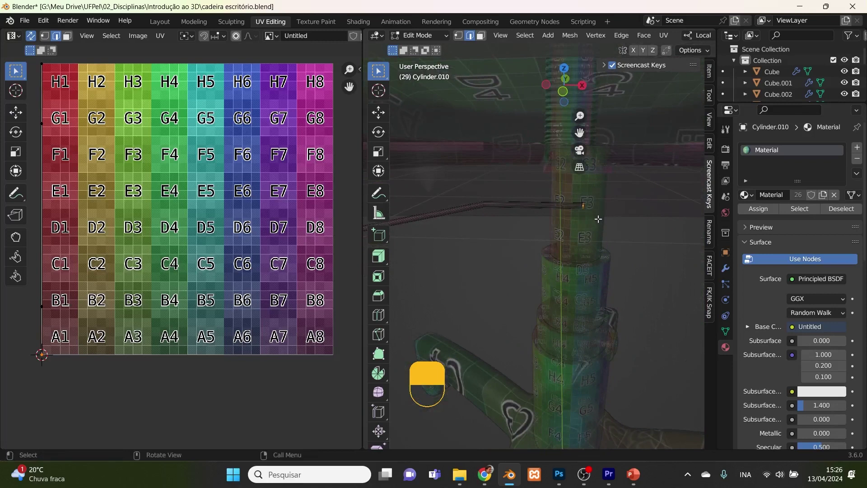
right_click(598, 219)
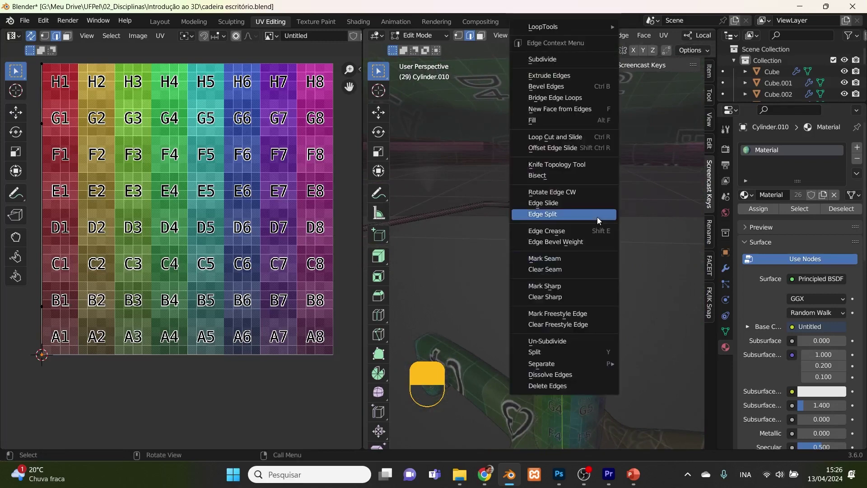
click(567, 259)
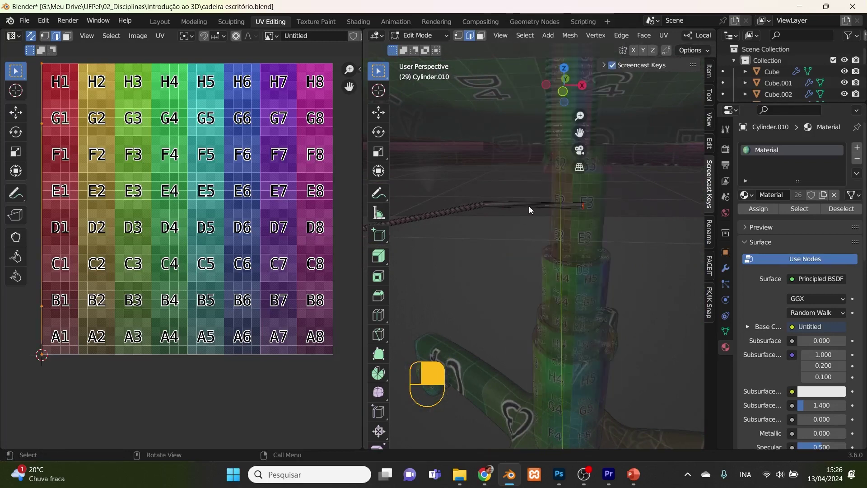
right_click(529, 206)
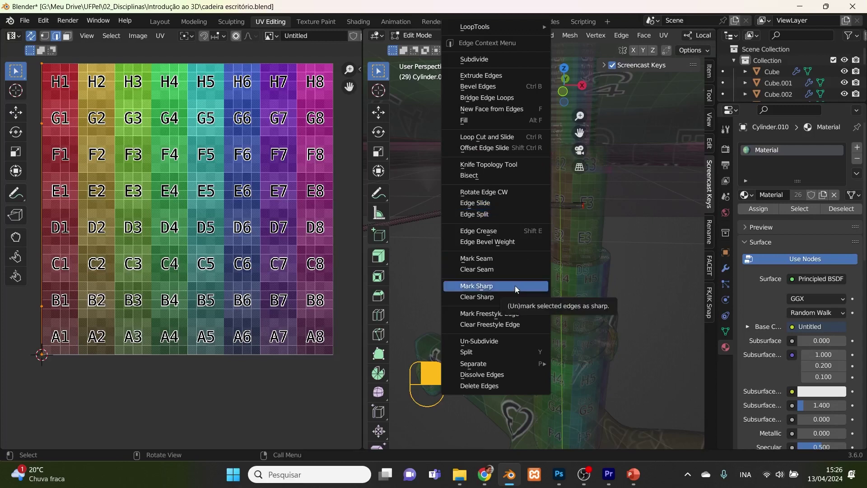
click(511, 257)
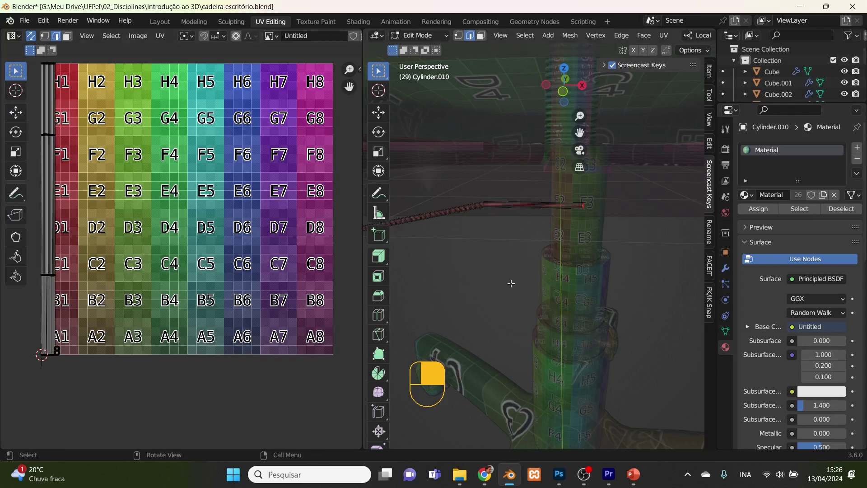
- Leave the rod's mesh and open the L-shaped backrest support bar under the seat for editing
scroll(509, 284, up, 4)
middle_drag(507, 301, 579, 249)
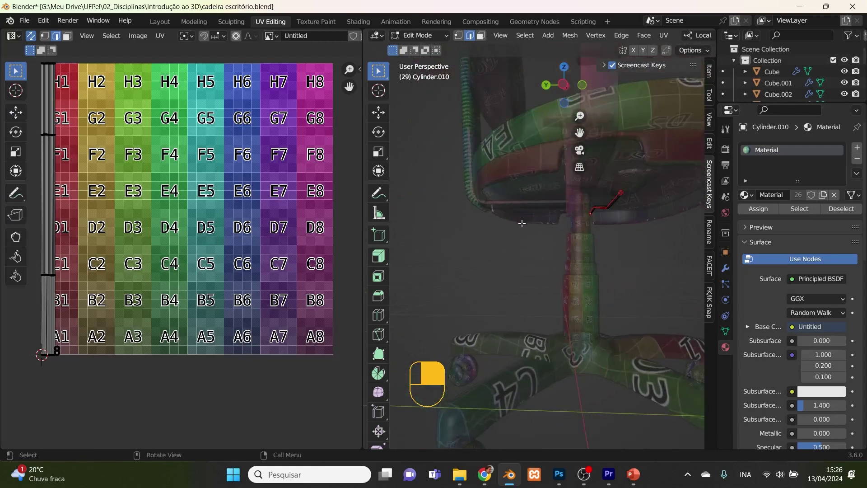
key(Tab)
click(521, 201)
scroll(520, 208, up, 3)
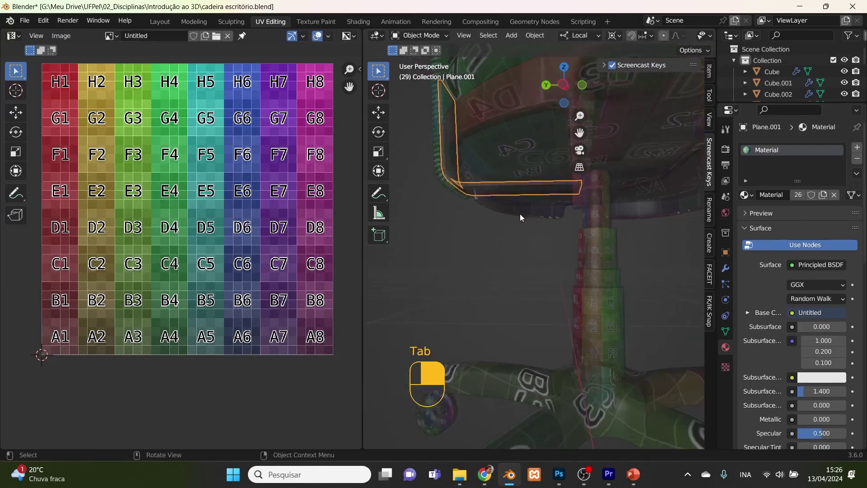
middle_drag(529, 211, 527, 234)
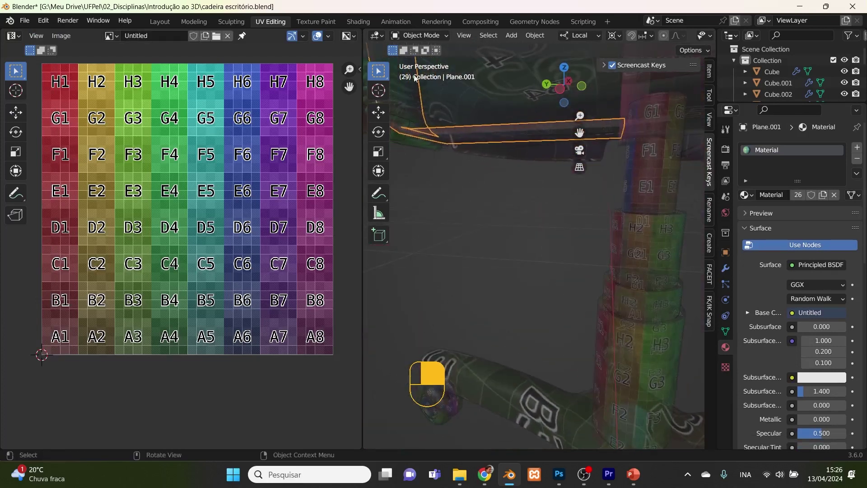
click(633, 149)
click(605, 124)
key(Tab)
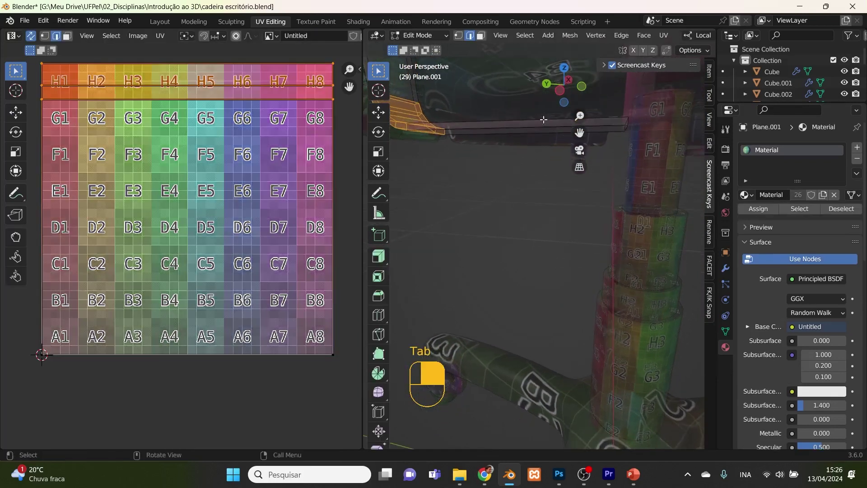
click(615, 125)
shift+click(616, 132)
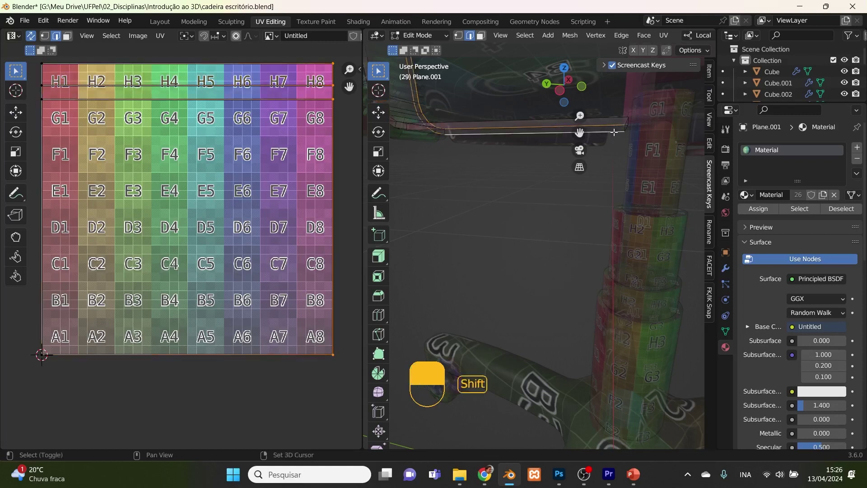
middle_drag(531, 183, 561, 205)
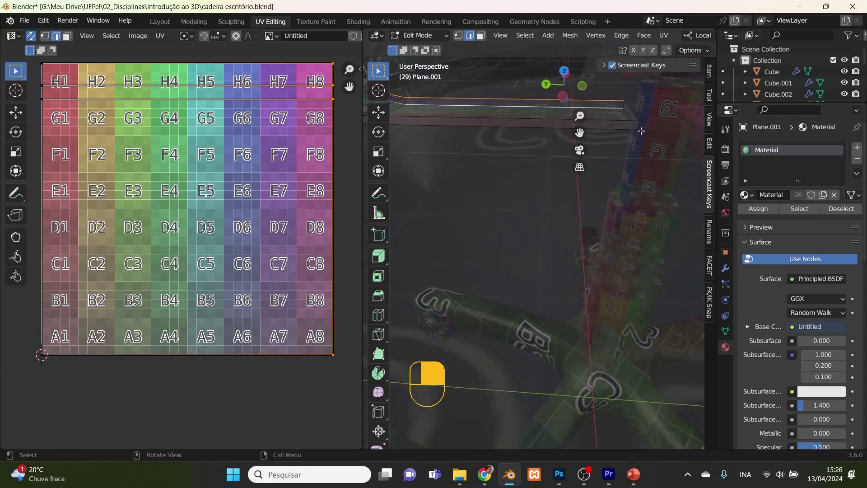
- Mark the edges at both ends of the L-shaped backrest support bar and its long outer edge as seams
click(656, 126)
shift+click(624, 105)
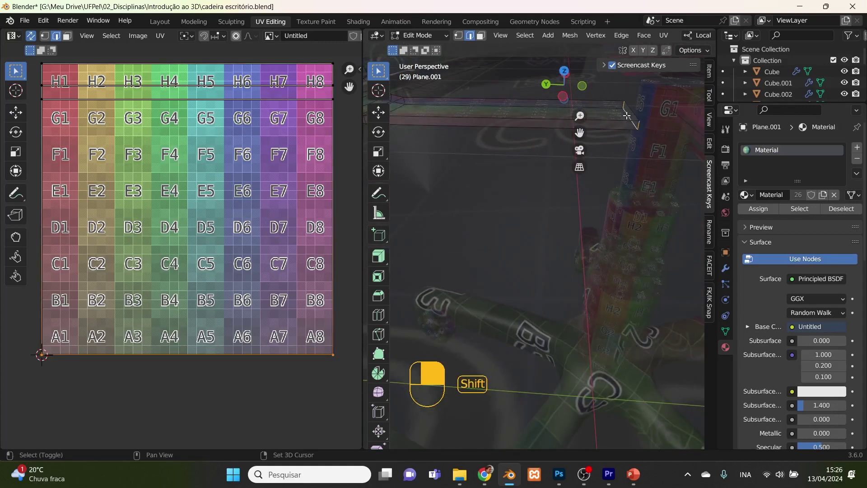
shift+middle_drag(583, 199, 644, 231)
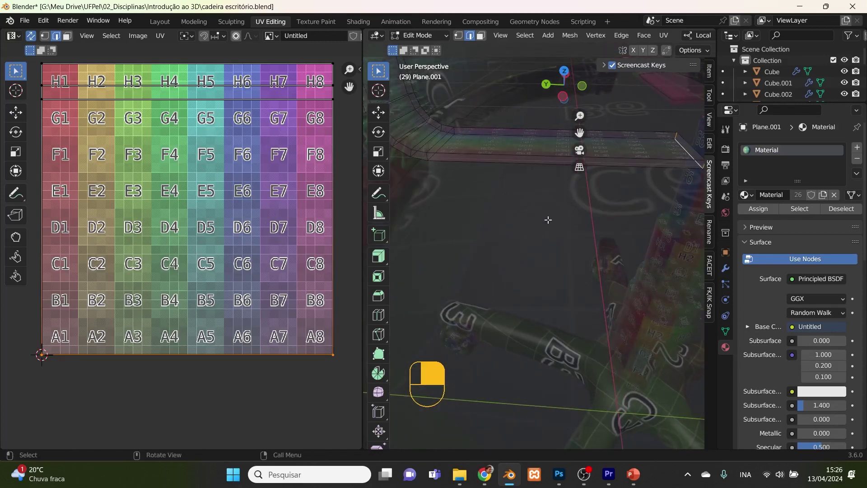
scroll(549, 220, up, 3)
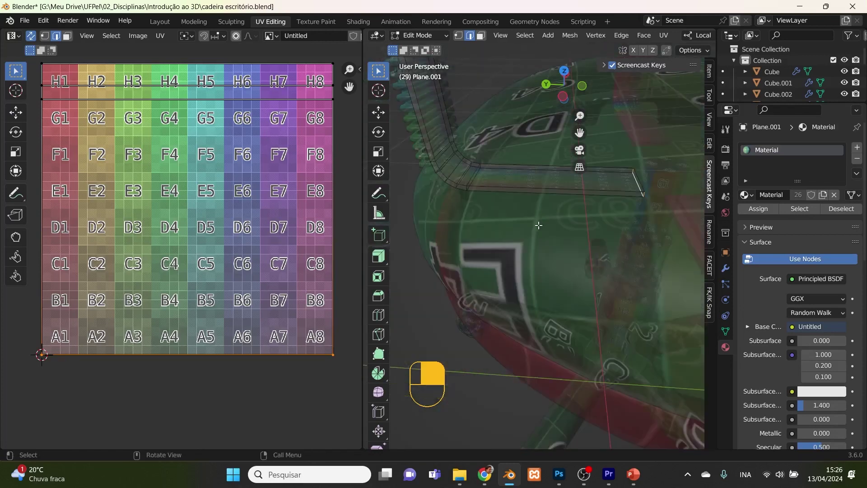
shift+middle_drag(520, 231, 596, 334)
shift+click(499, 118)
shift+click(505, 114)
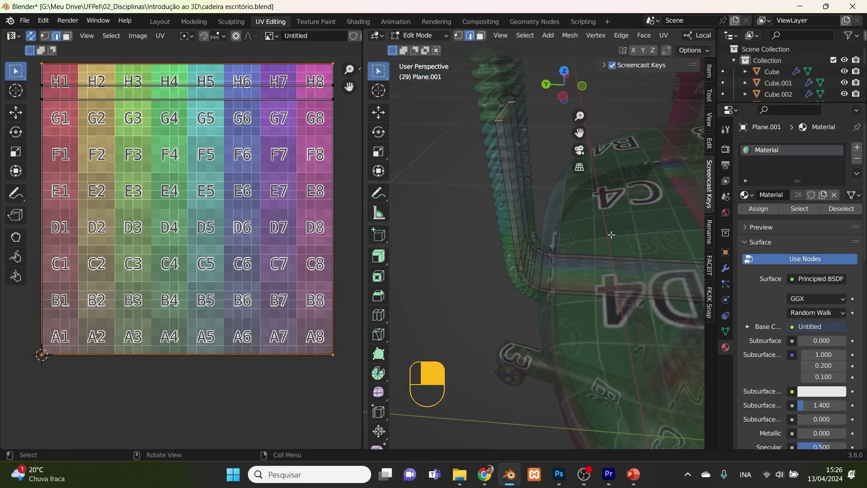
scroll(580, 241, down, 2)
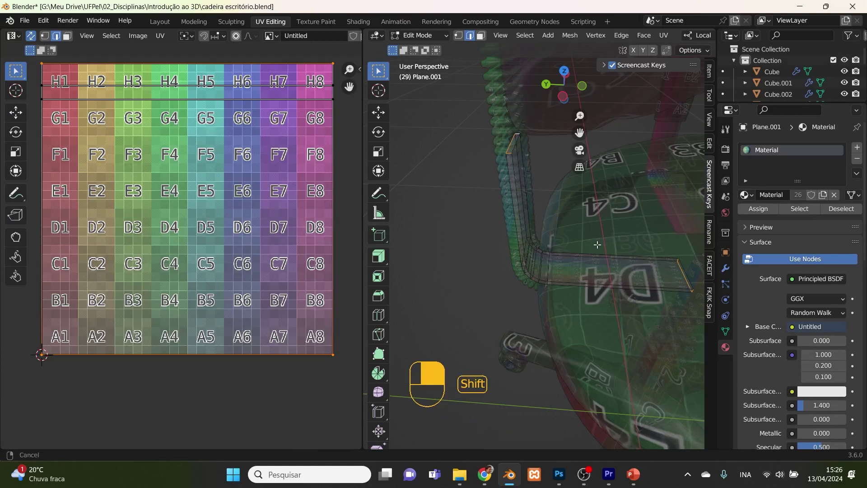
alt+shift+click(657, 288)
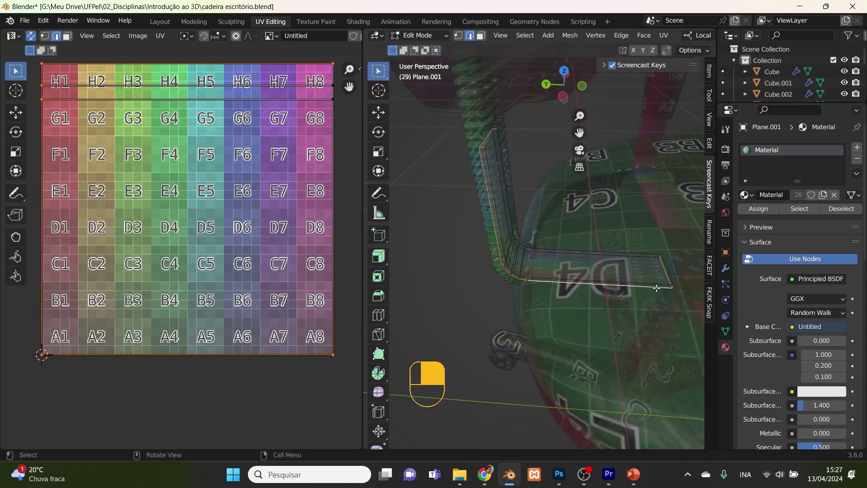
right_click(657, 288)
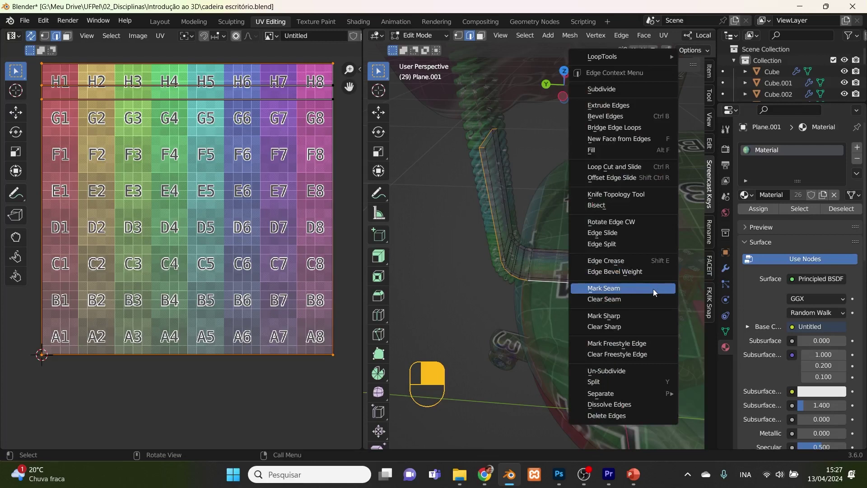
click(653, 288)
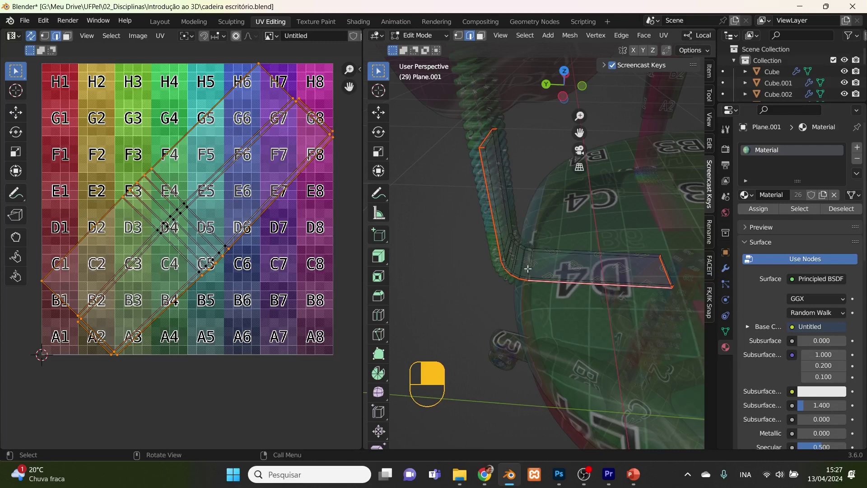
- Mark the edge loop around the support bar at the start of its bend as a seam
click(510, 245)
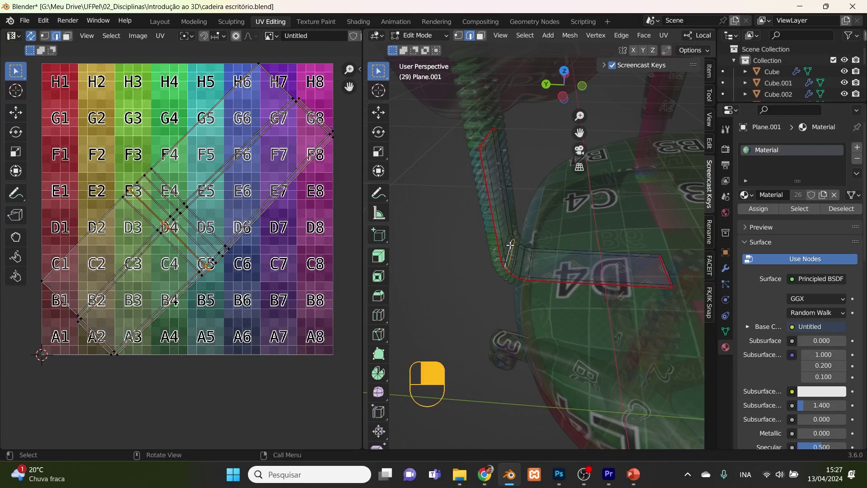
click(506, 244)
right_click(505, 243)
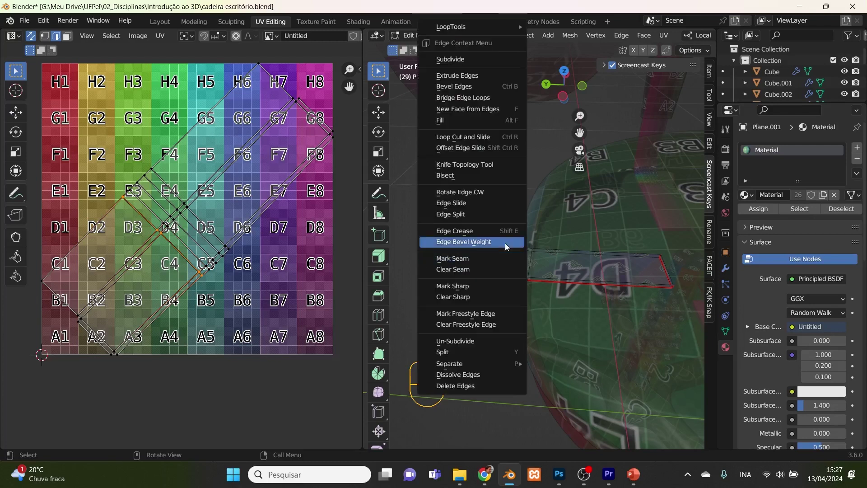
click(500, 254)
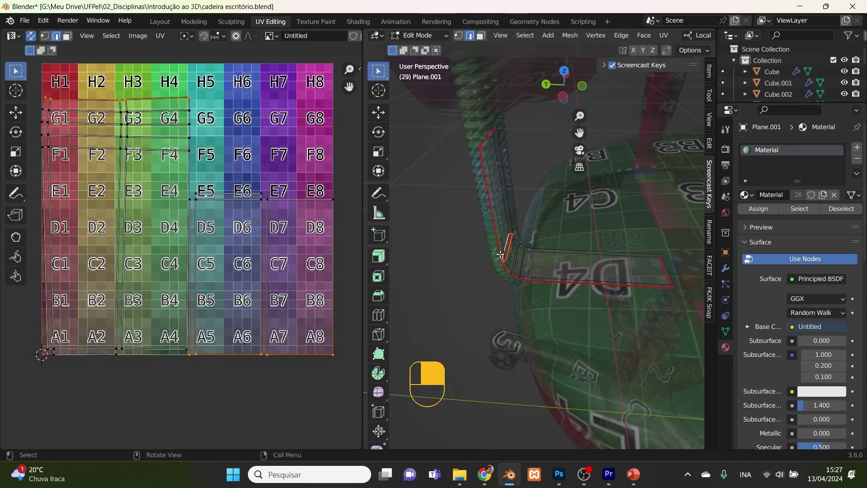
click(442, 273)
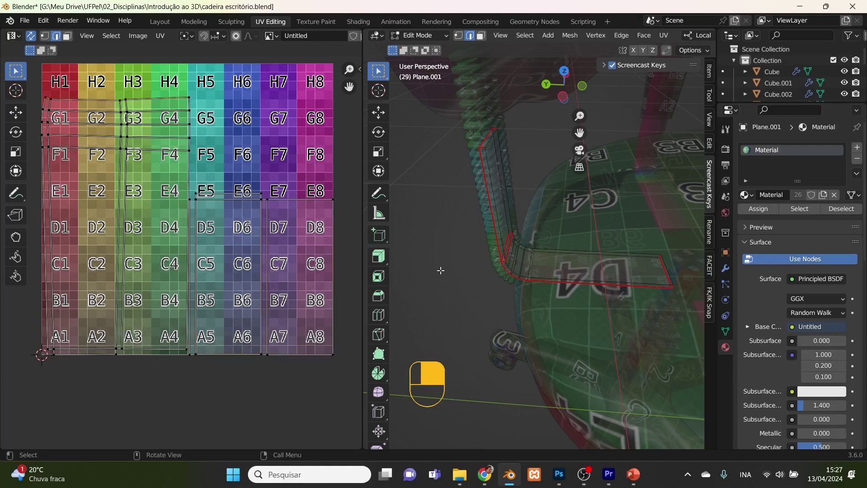
- Turn off X-ray, leave the bar's mesh and open the rounded cap above the corrugated cover for editing
mouse_move(594, 273)
middle_down()
mouse_move(609, 273)
mouse_move(567, 284)
mouse_move(606, 267)
middle_up()
key(alt+z)
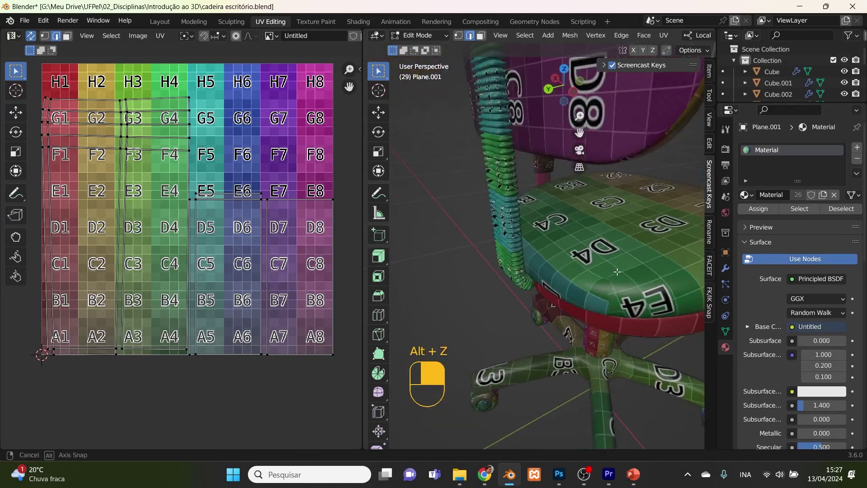
click(517, 228)
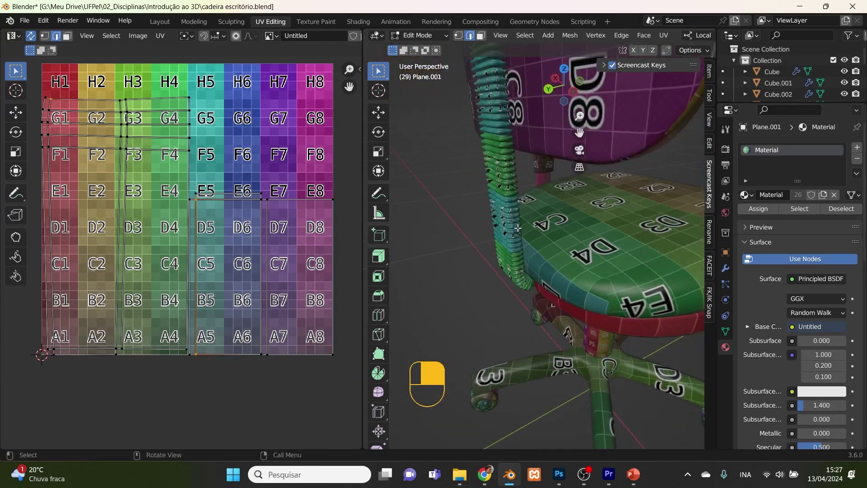
key(Tab)
click(505, 172)
middle_drag(514, 193, 541, 219)
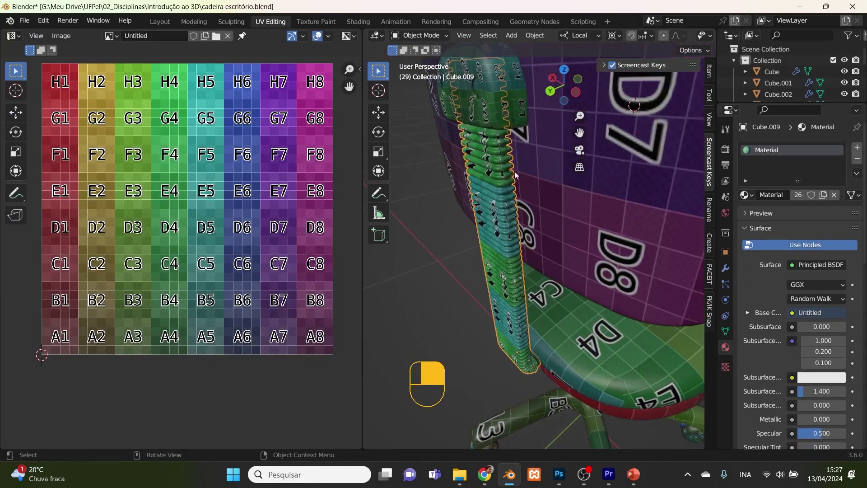
click(517, 107)
scroll(555, 190, down, 3)
scroll(574, 199, up, 5)
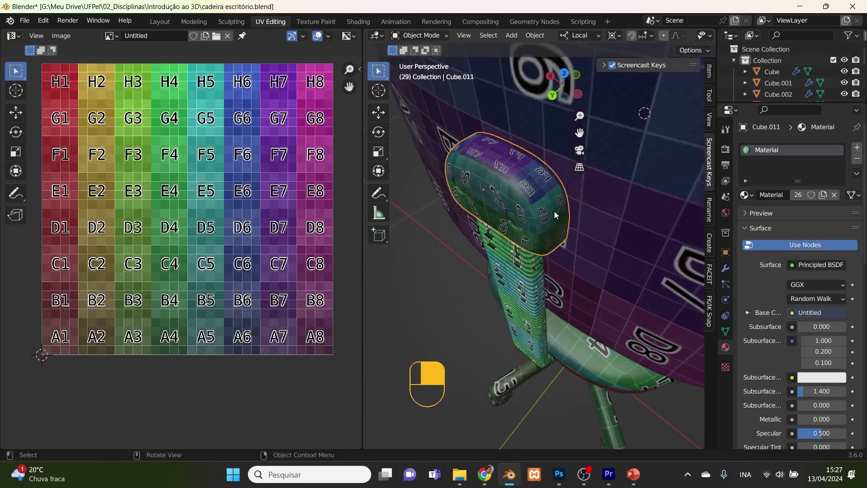
key(Tab)
mouse_move(531, 212)
middle_down()
mouse_move(549, 206)
mouse_move(542, 204)
middle_up()
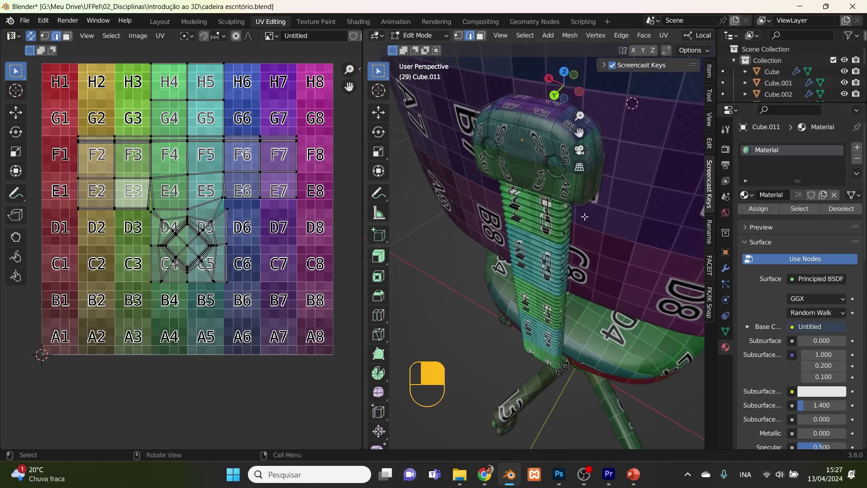
- Mark the lower front border of the rounded cap and the adjoining lower side edges as seams
alt+click(569, 208)
click(588, 209)
middle_drag(587, 209, 504, 226)
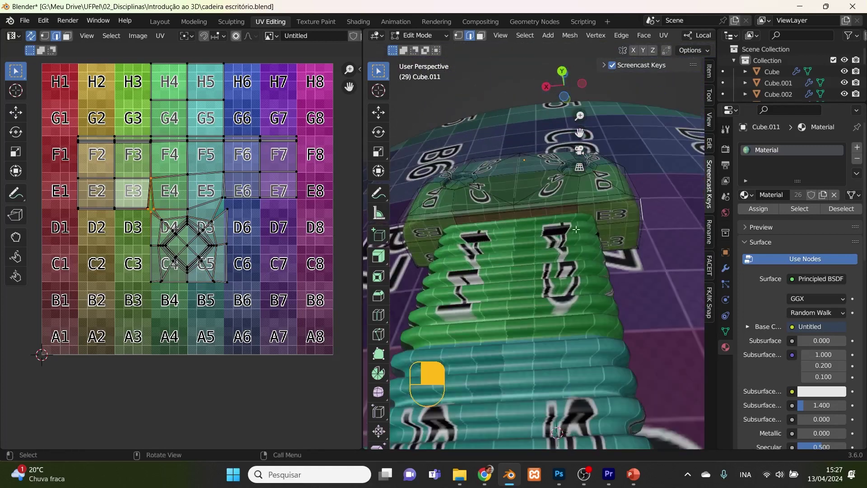
key(shift)
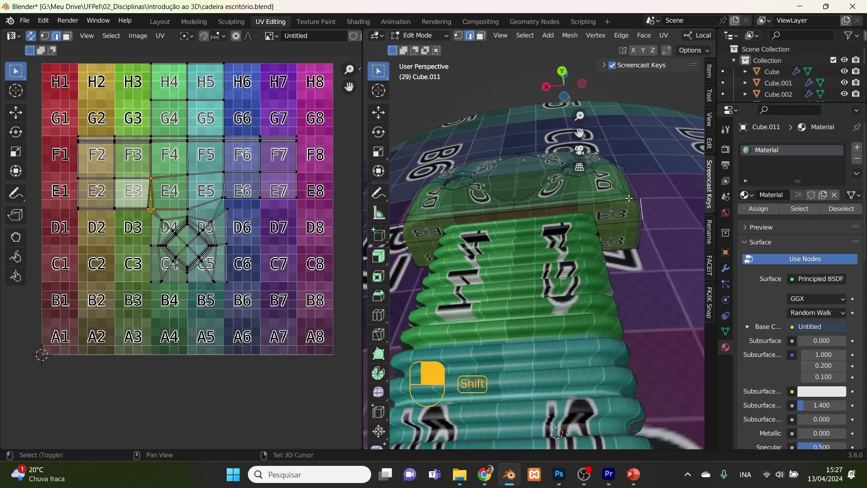
shift+click(630, 199)
shift+click(553, 206)
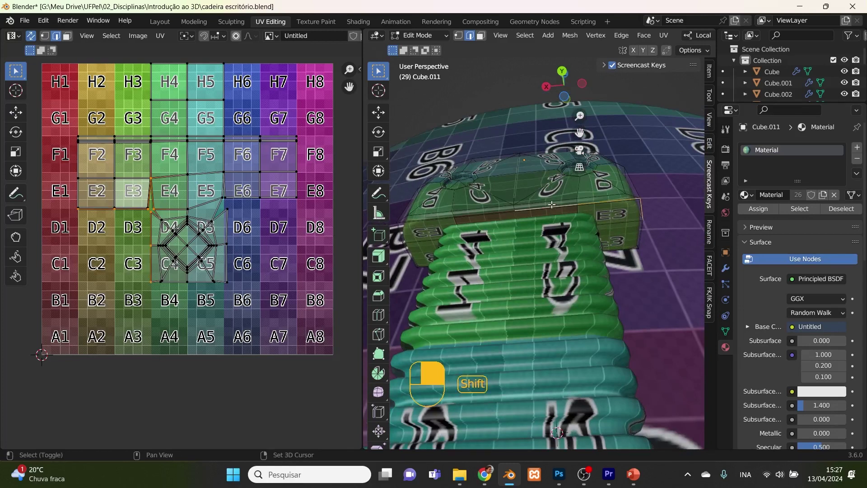
shift+click(467, 213)
shift+click(429, 218)
shift+click(397, 231)
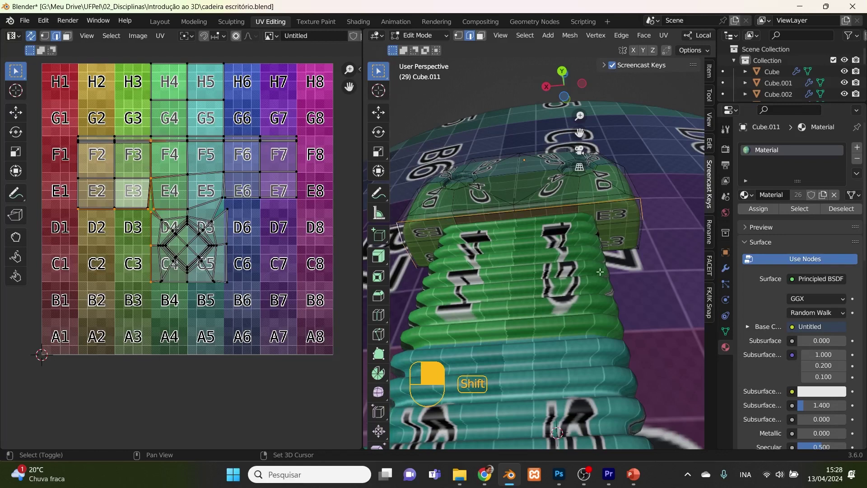
shift+click(642, 240)
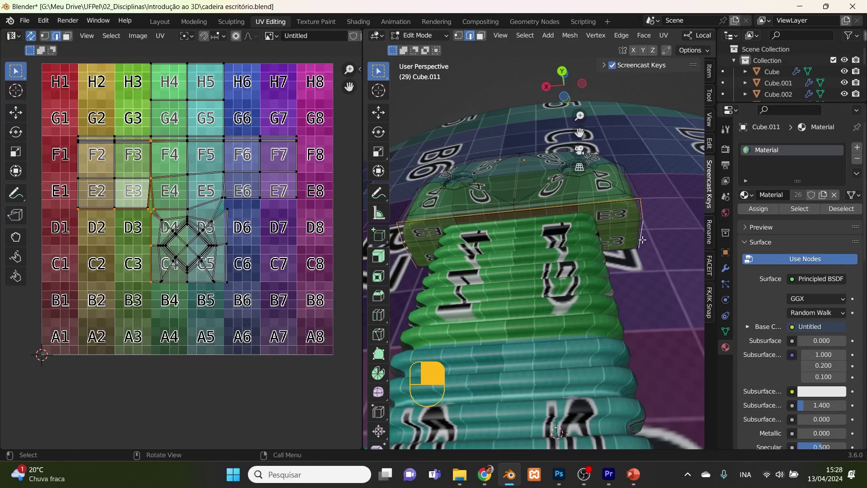
right_click(642, 239)
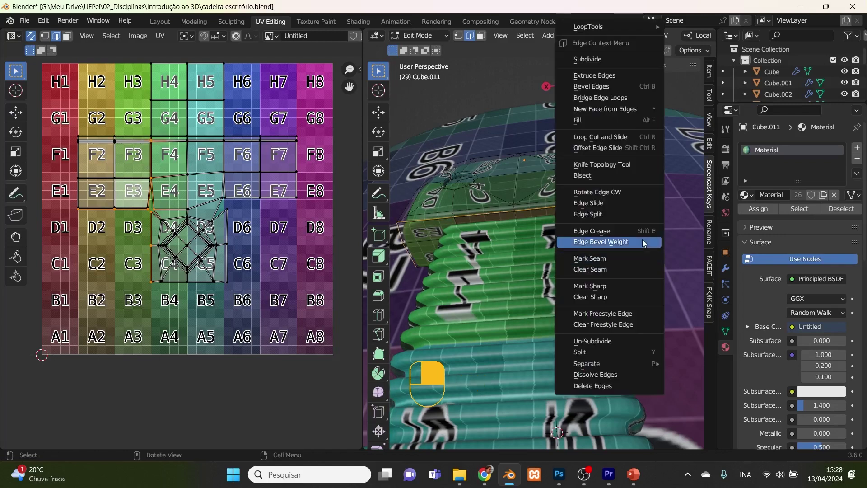
click(622, 259)
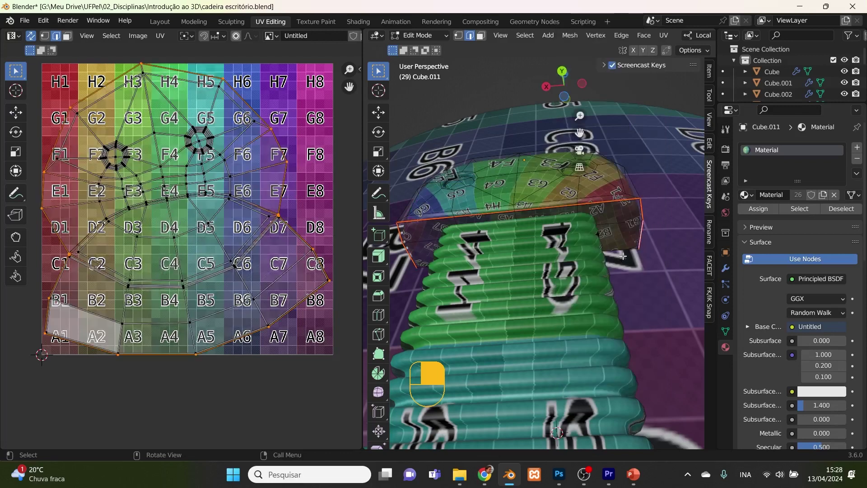
- Mark the short edges across the cap's thickness at one rounded upper corner as a seam
middle_drag(624, 259, 560, 247)
alt+click(539, 240)
click(538, 239)
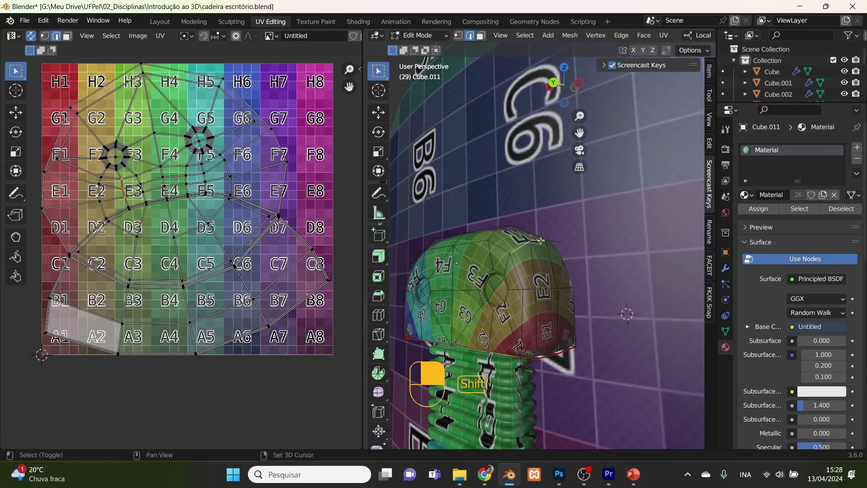
right_click(558, 240)
click(564, 245)
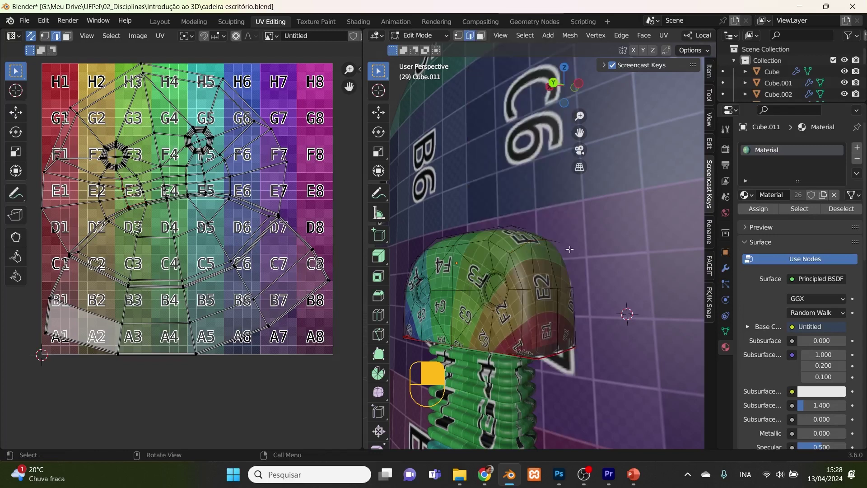
shift+click(524, 246)
right_click(524, 246)
click(514, 256)
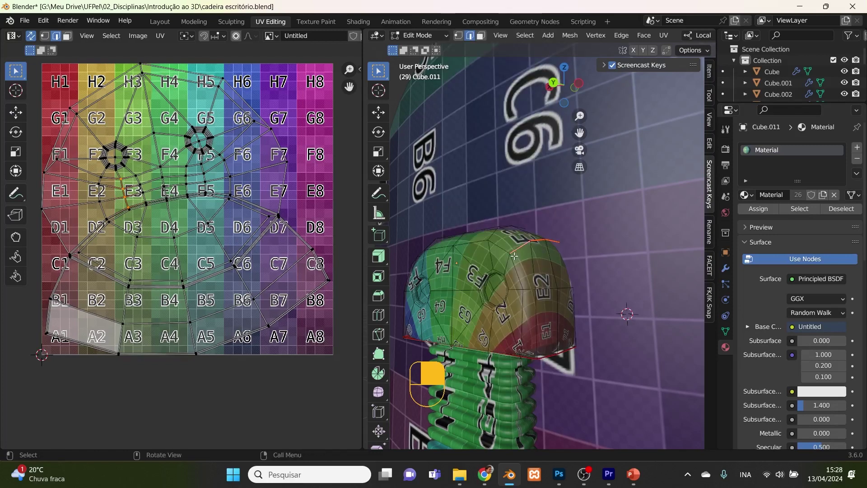
- Mark the matching short edges across the thickness at the cap's opposite rounded corner as a seam
middle_drag(514, 255, 626, 287)
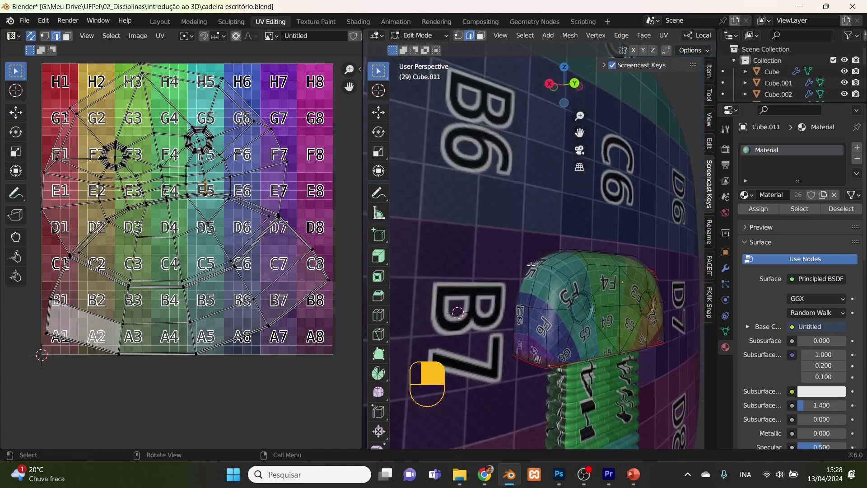
key(shift)
shift+middle_drag(561, 273, 521, 306)
shift+click(506, 299)
right_click(506, 303)
click(505, 302)
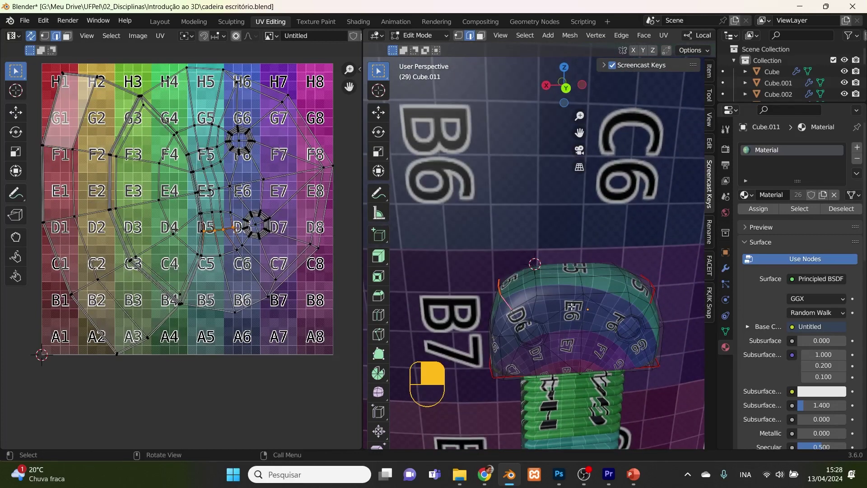
- Extend the opposite corner's seam by marking the adjoining edge on the cap's side
middle_drag(581, 327, 695, 317)
scroll(619, 288, up, 4)
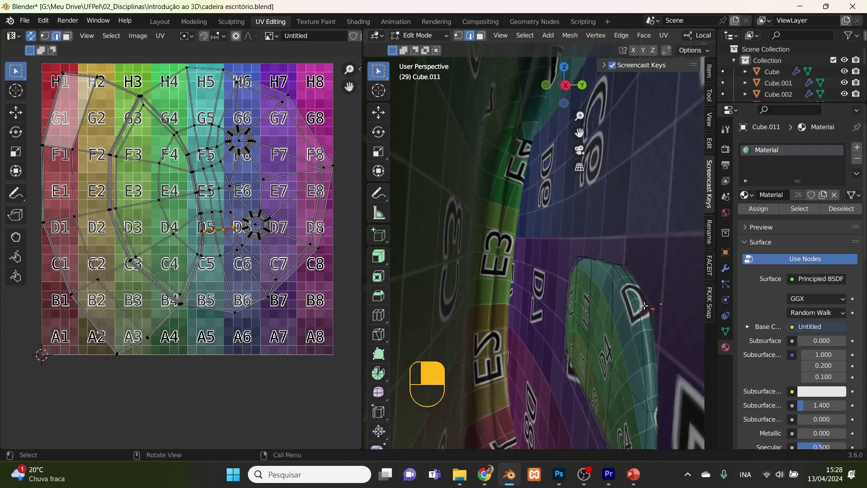
shift+click(644, 309)
right_click(644, 308)
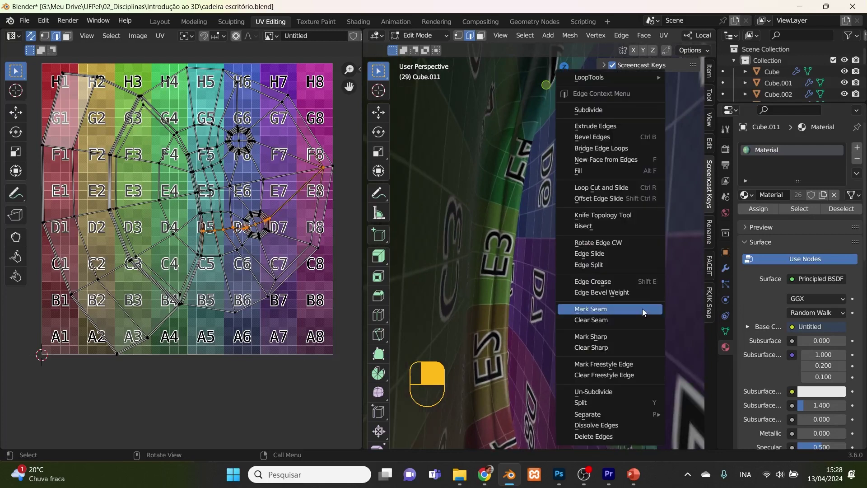
click(641, 308)
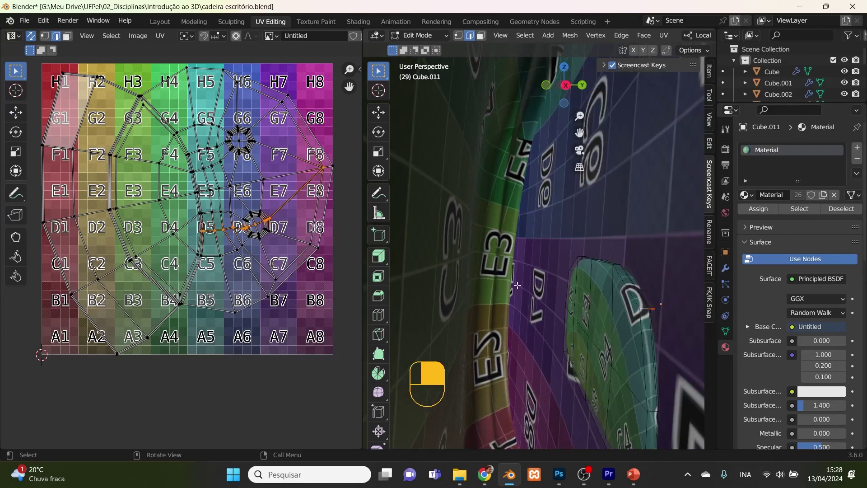
- Mark the short edge across the cap's thickness on one side and the matching edge on the opposite side as seams
middle_drag(645, 310, 564, 286)
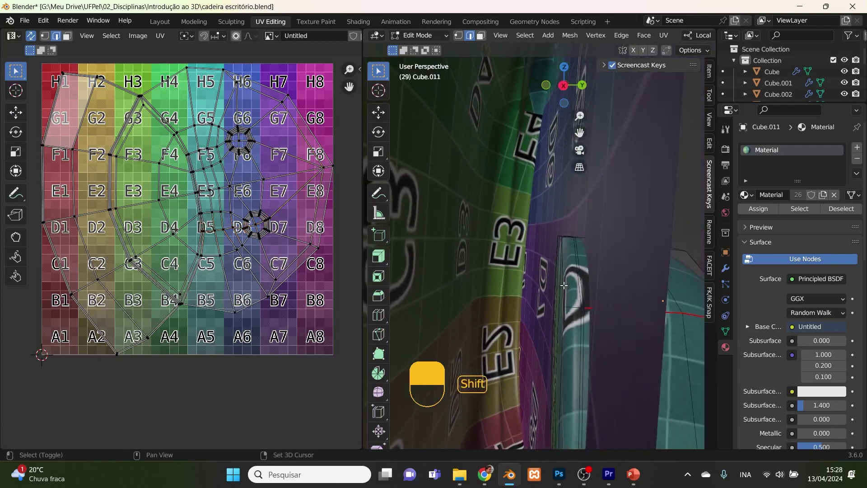
click(581, 308)
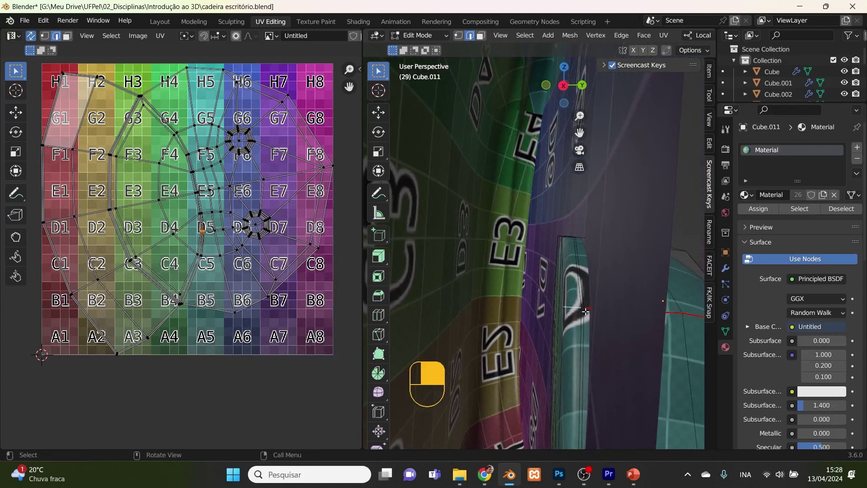
right_click(580, 313)
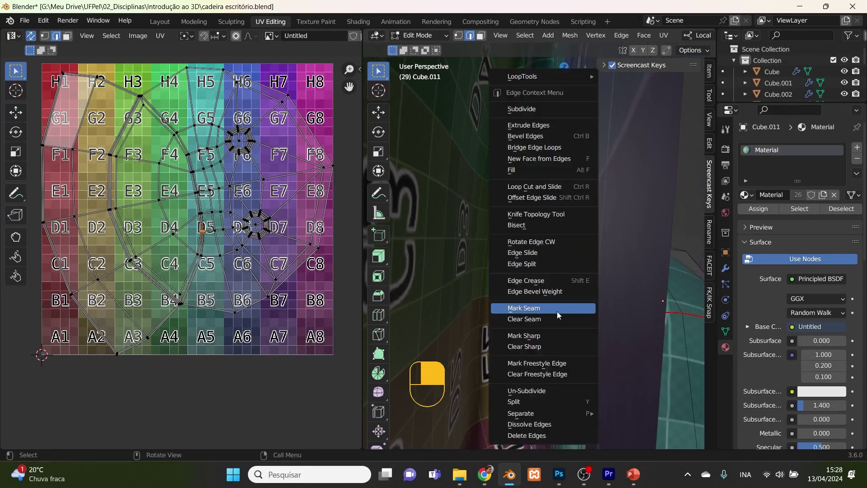
click(557, 310)
middle_drag(557, 311, 579, 199)
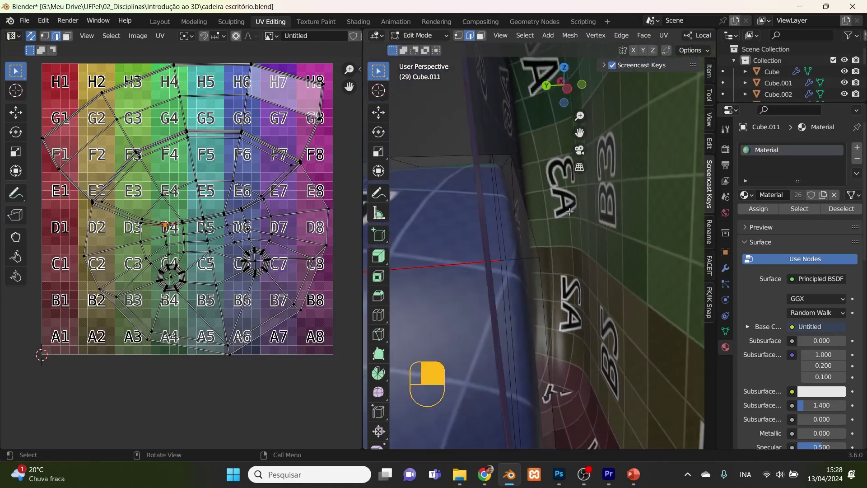
shift+click(513, 258)
right_click(514, 259)
click(513, 258)
- Mark the full border loop around the cap's back face as a seam
middle_drag(557, 272, 550, 283)
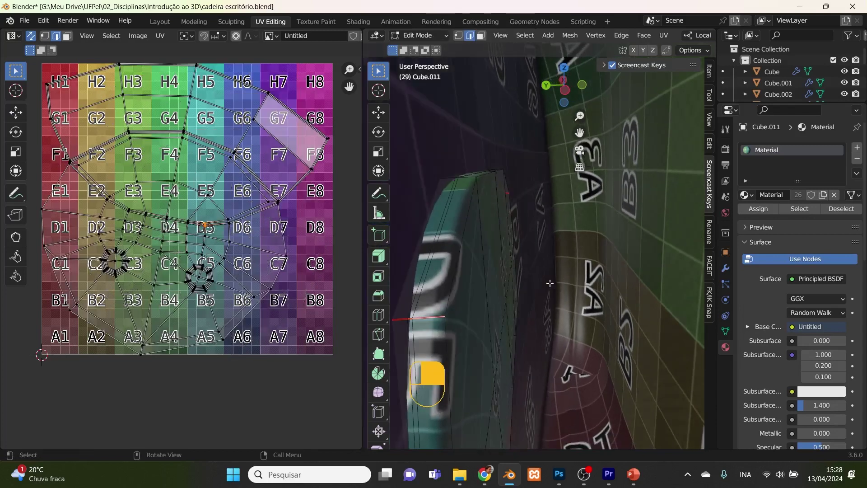
alt+click(461, 240)
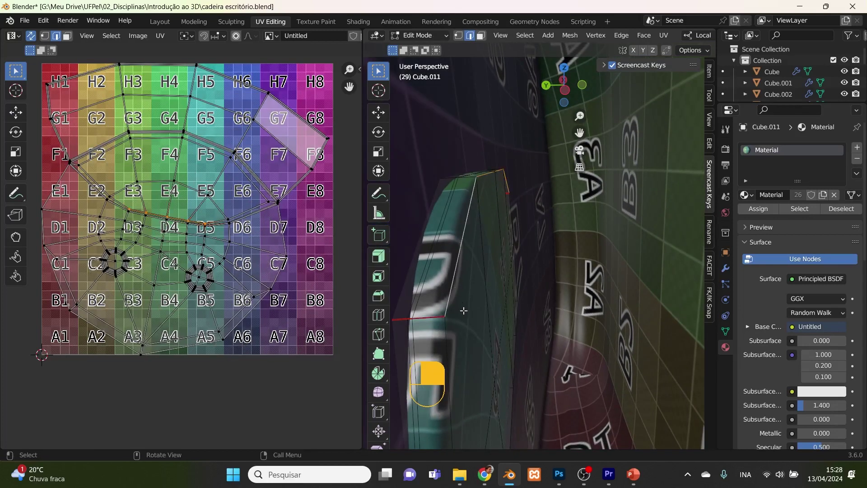
shift+click(449, 336)
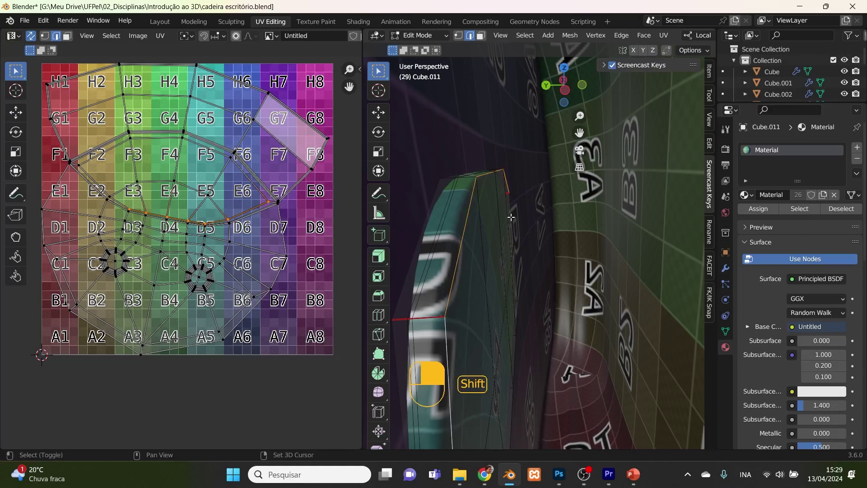
shift+middle_drag(511, 217, 516, 198)
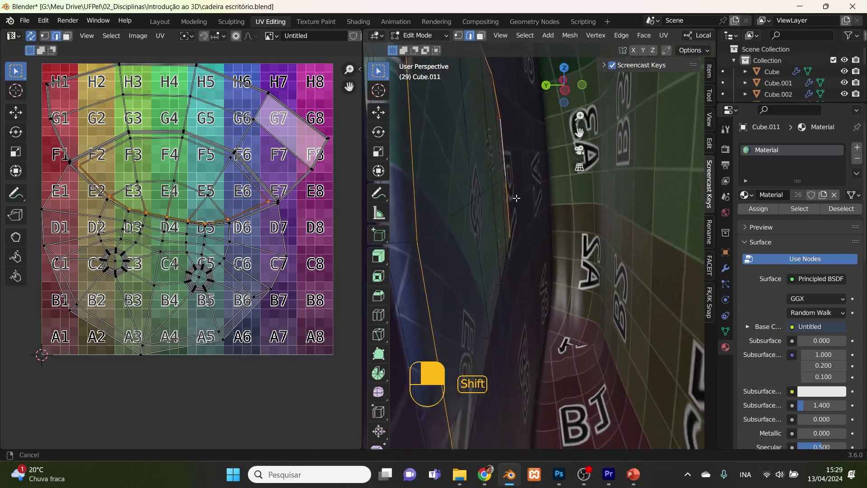
right_click(494, 319)
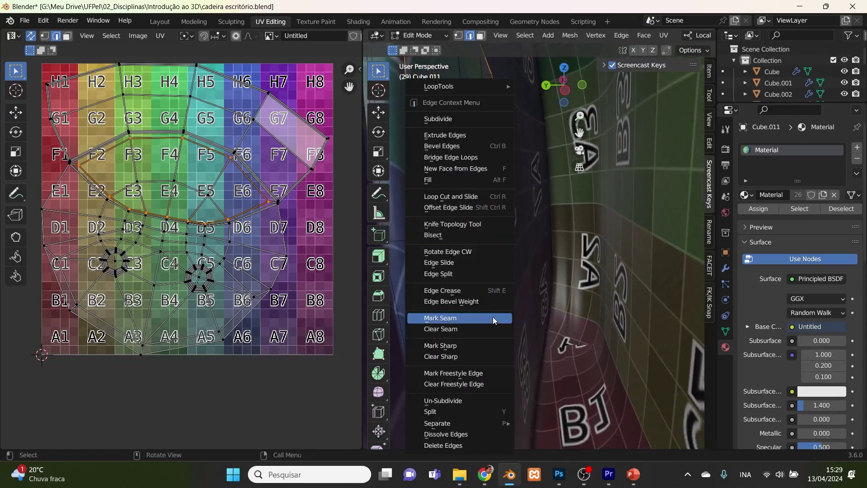
click(493, 317)
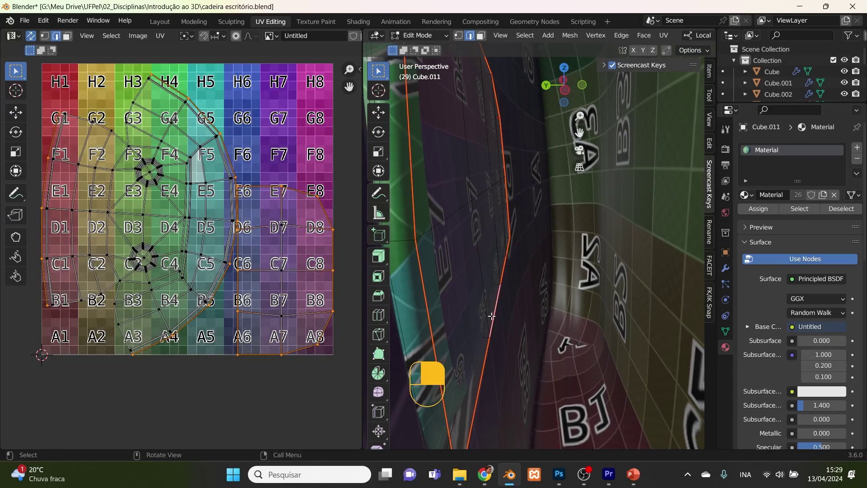
- Try to mark the edges along one side of the cap's front face as a seam
middle_drag(492, 315, 619, 294)
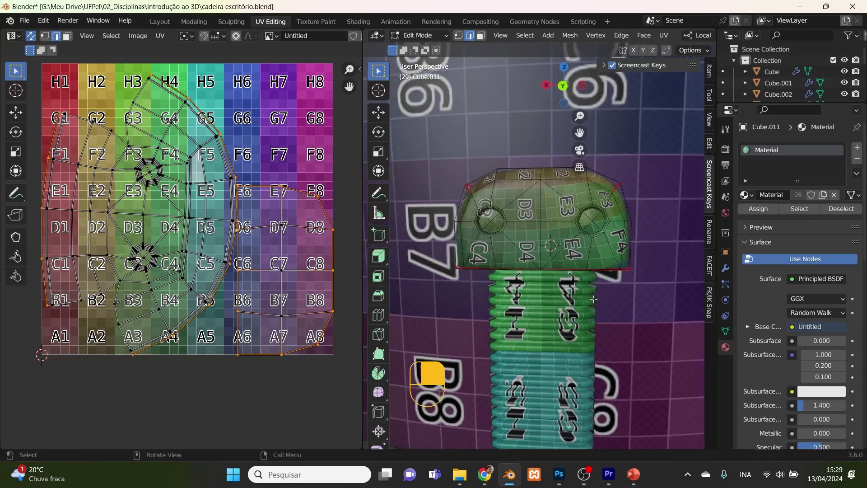
click(623, 257)
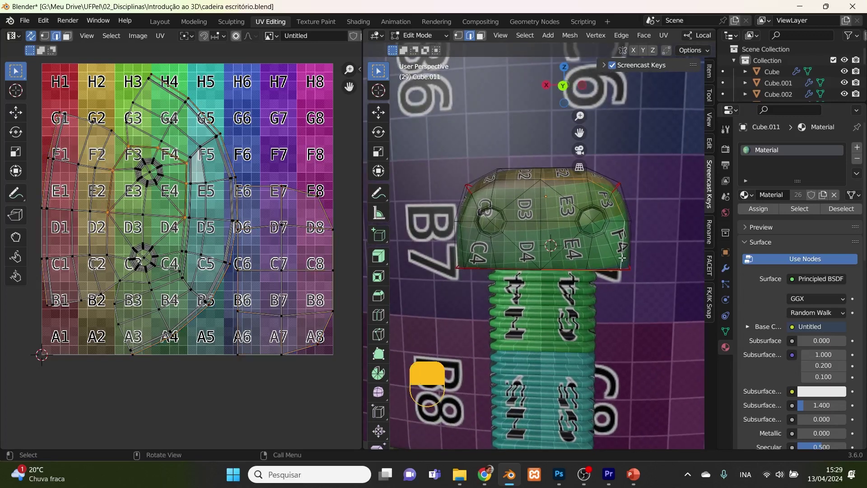
shift+click(617, 210)
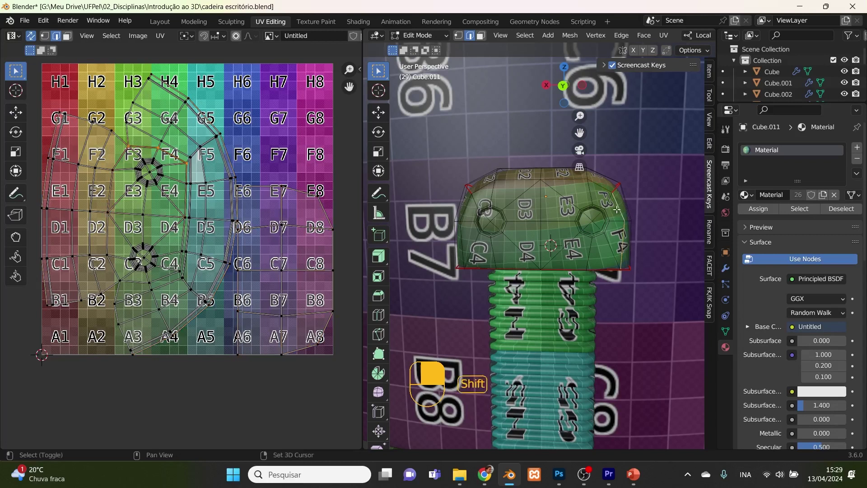
right_click(617, 210)
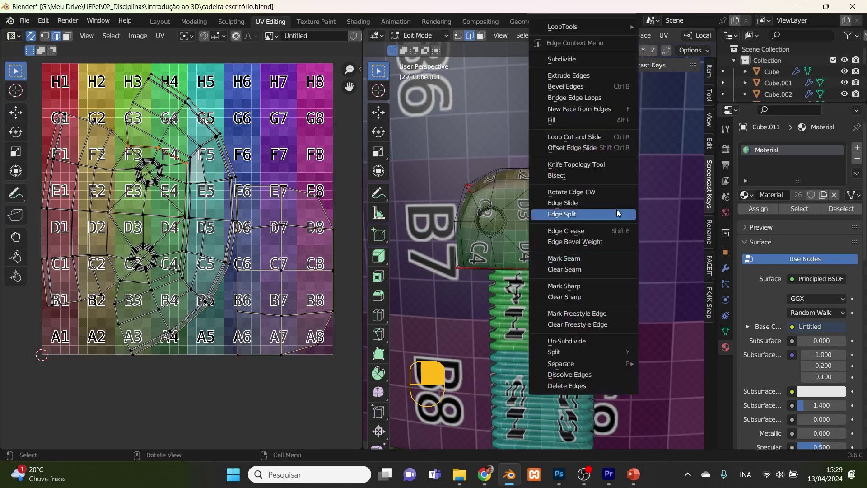
click(604, 258)
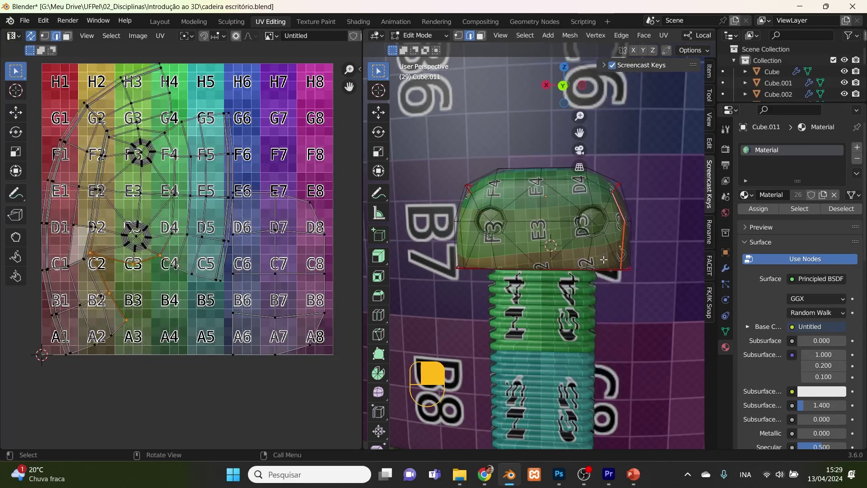
- Try an Edge Split on the front face's opposite side edges, and undo it together with the front side seam
click(462, 245)
right_click(466, 211)
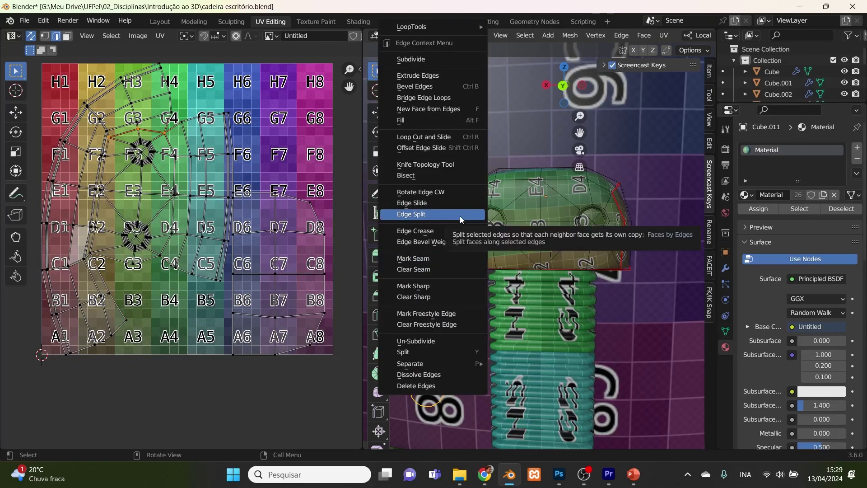
click(460, 216)
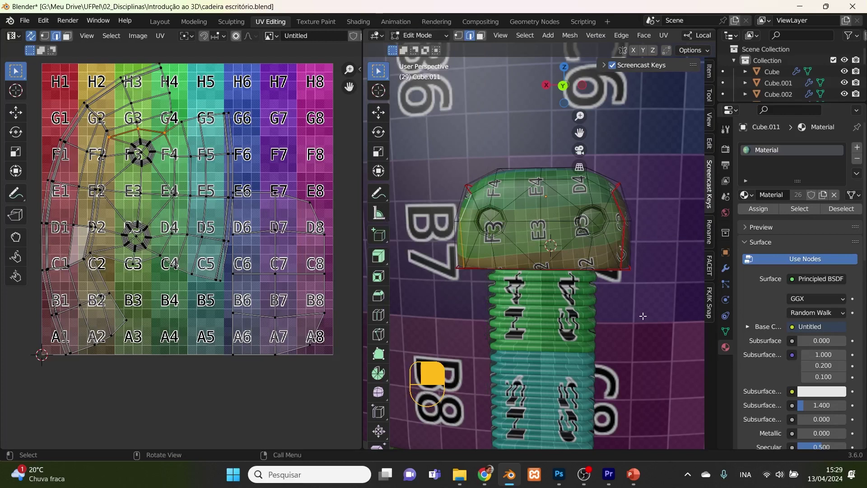
key(ctrl+z)
key(ctrl+z)
key(ctrl+z)
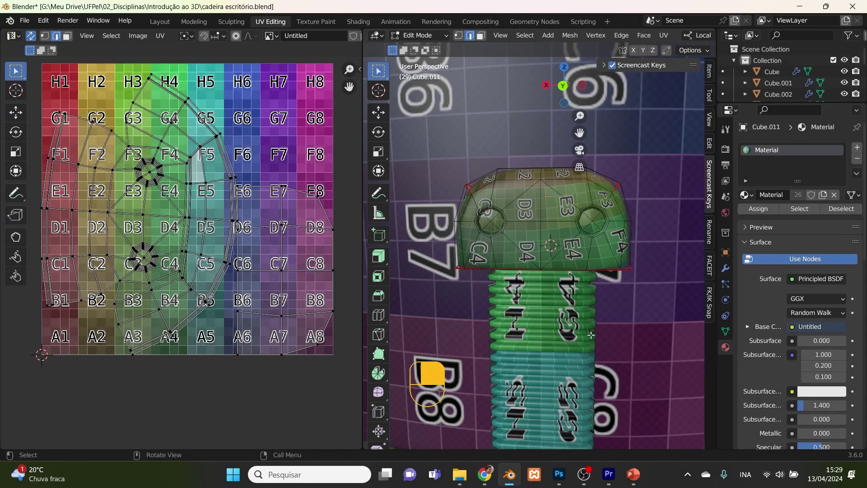
- Finish editing the cap and open the corrugated cover's mesh in Edit Mode
key(Tab)
scroll(571, 338, down, 1)
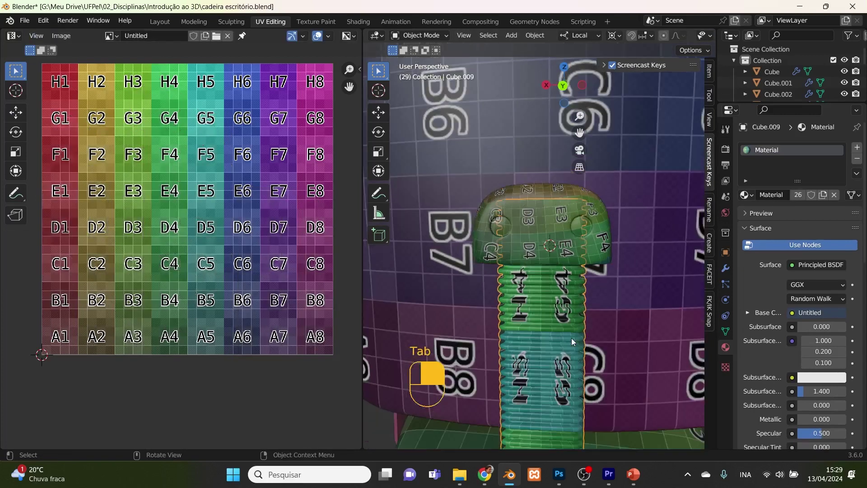
shift+click(582, 351)
middle_drag(582, 350, 553, 277)
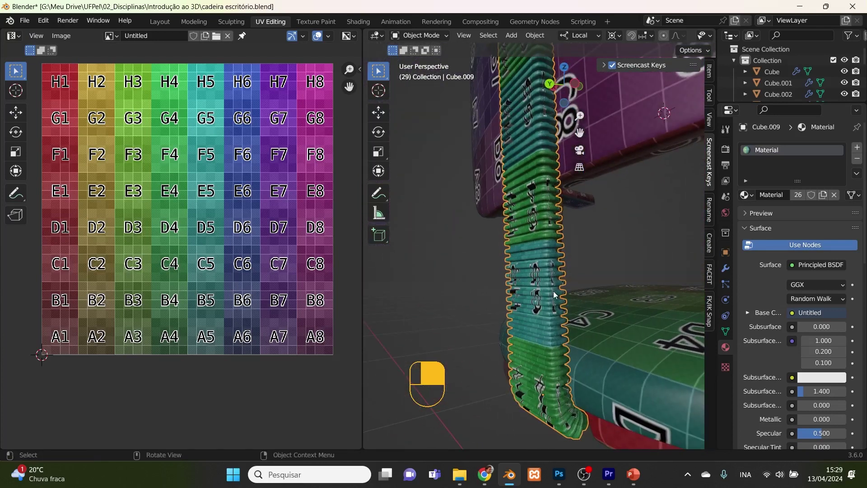
key(Tab)
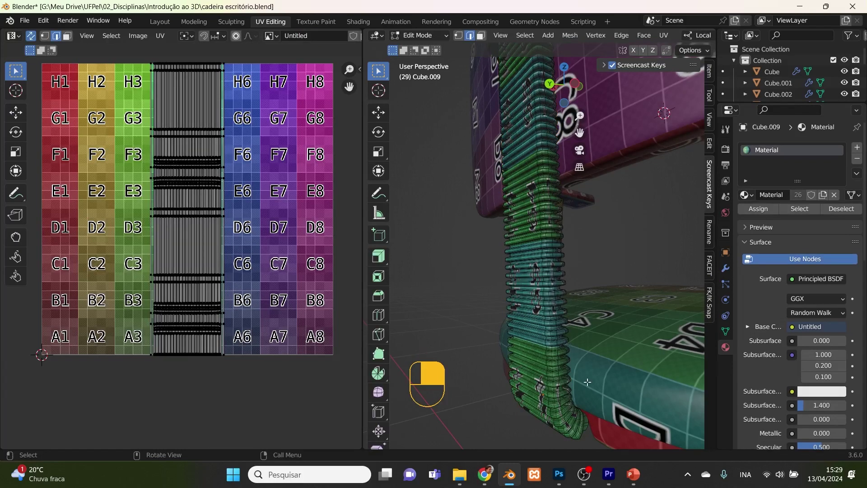
- Mark a lengthwise edge loop along one narrow side of the corrugated cover as a seam
scroll(561, 392, up, 5)
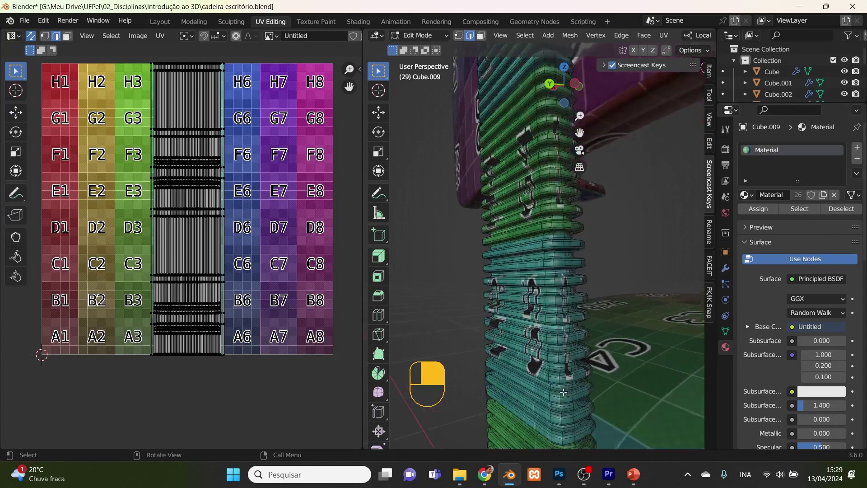
alt+click(551, 404)
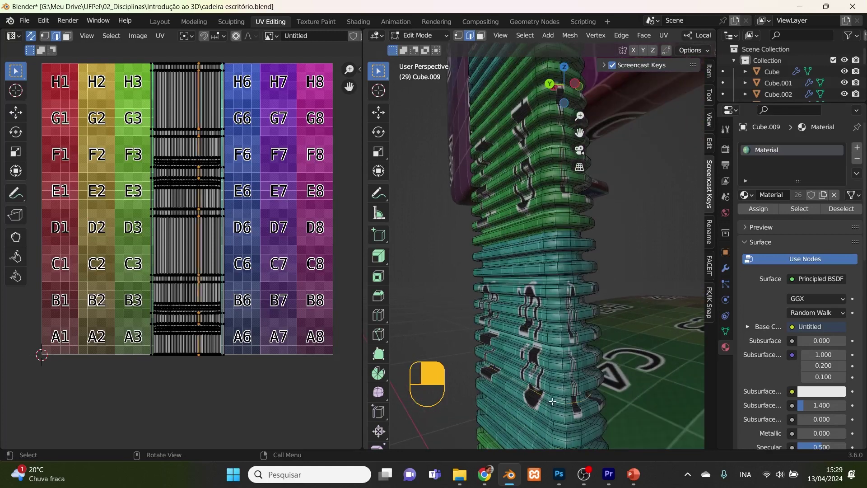
alt+click(552, 405)
alt+click(550, 418)
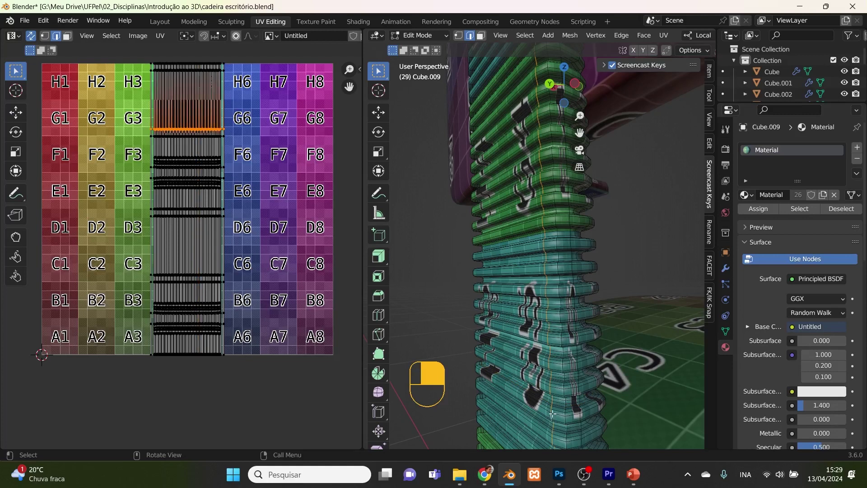
middle_drag(586, 418, 551, 364)
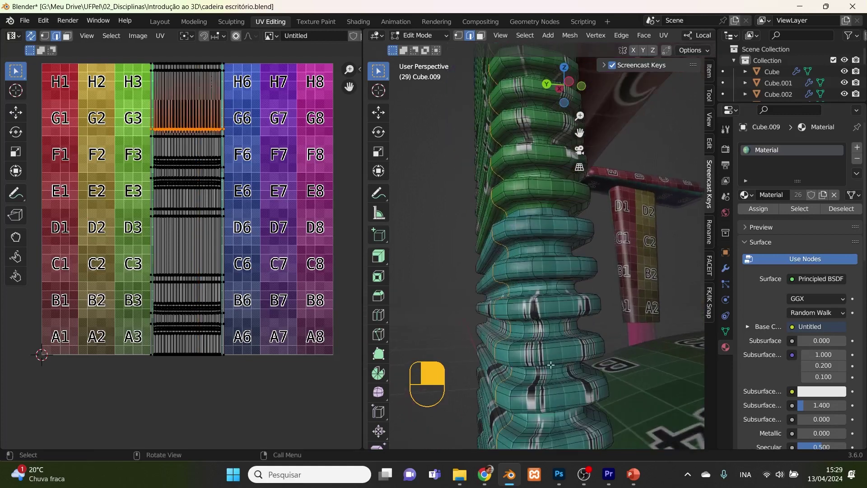
alt+click(538, 402)
right_click(538, 402)
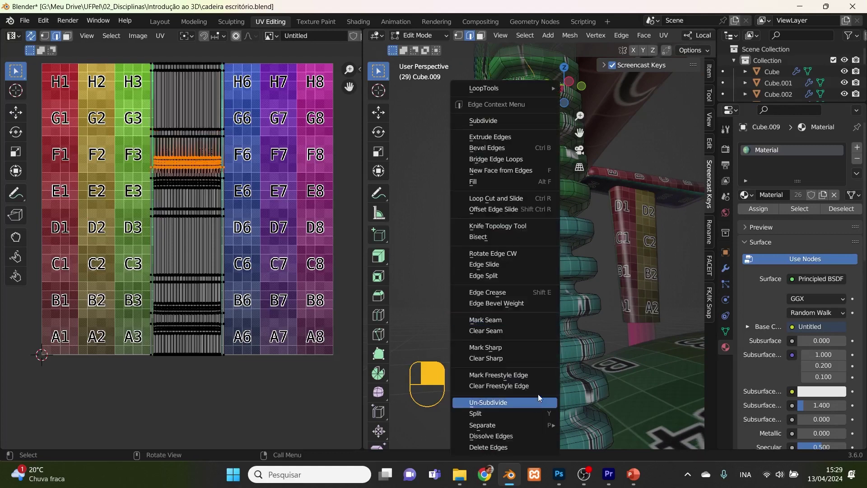
click(524, 324)
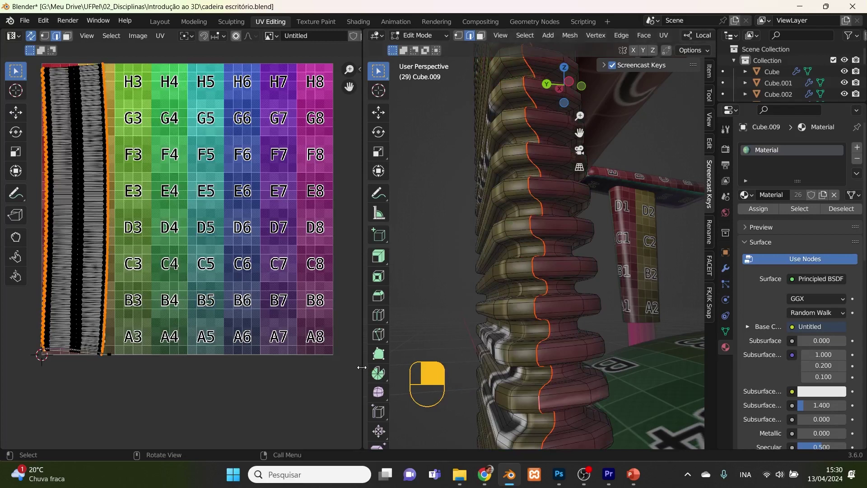
- Mark the matching lengthwise edge loop on the corrugated cover's opposite side as a seam
middle_drag(515, 332, 520, 333)
middle_drag(520, 336, 398, 357)
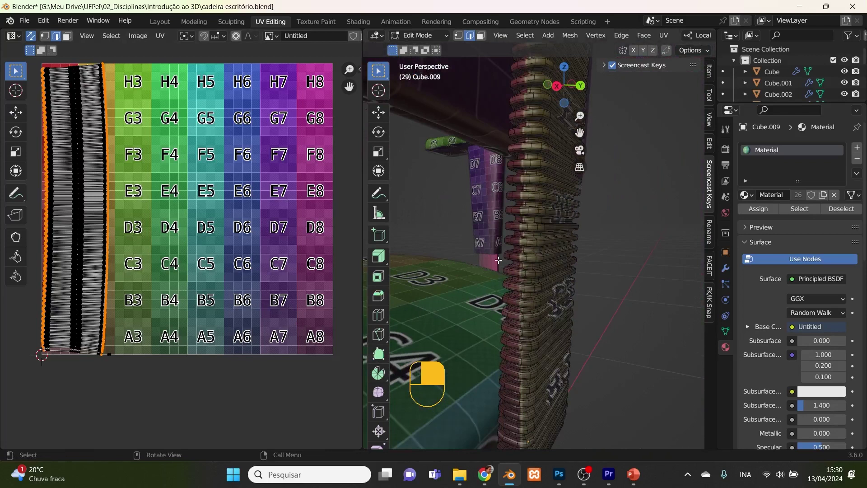
alt+click(526, 243)
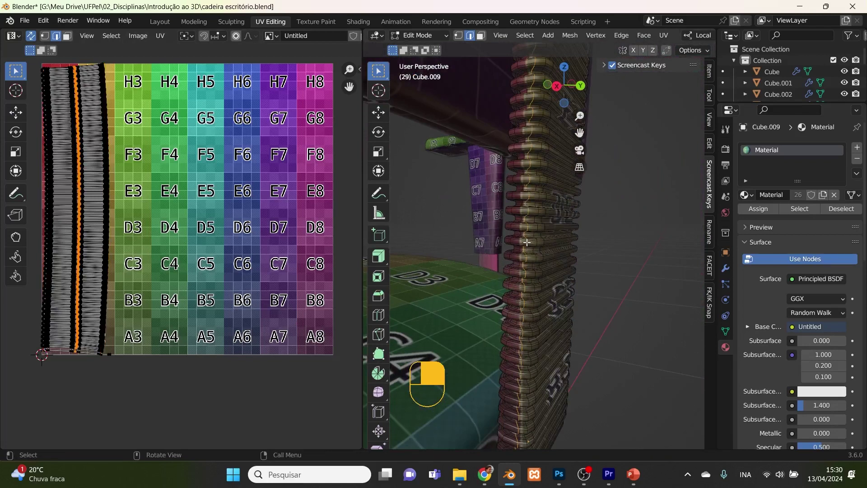
right_click(526, 242)
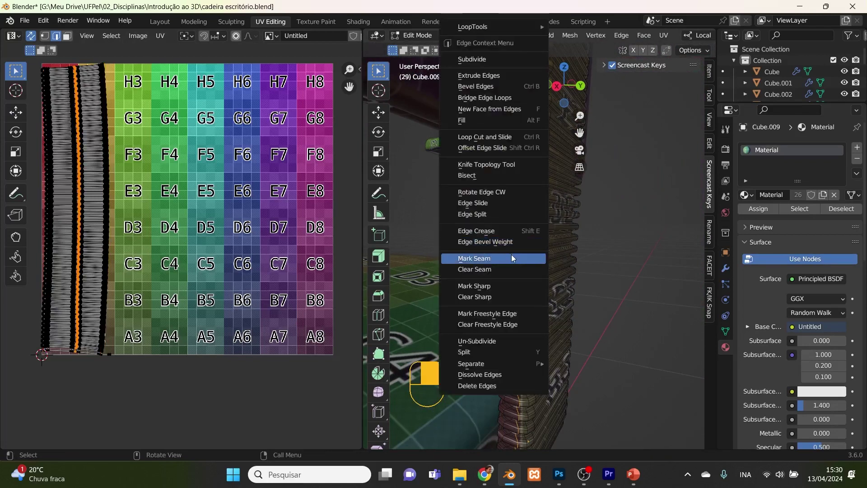
click(511, 259)
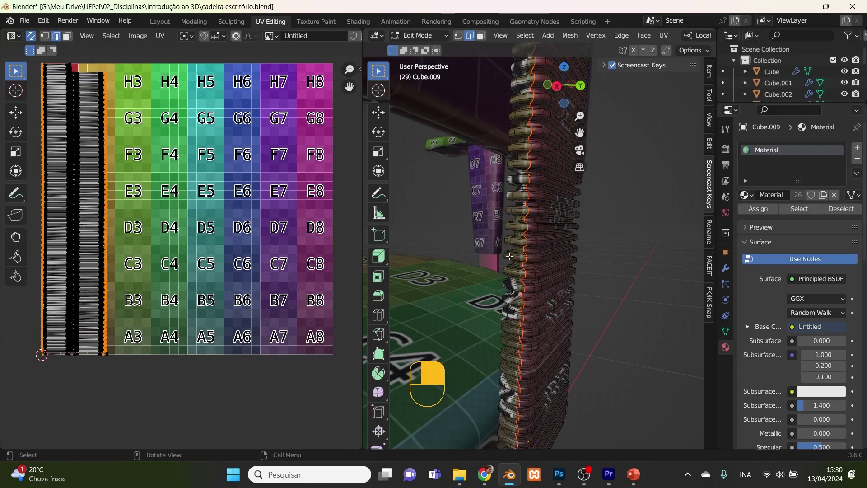
- Mark the edge loop around the corrugated cover at about mid-height as a seam
middle_drag(596, 284, 553, 315)
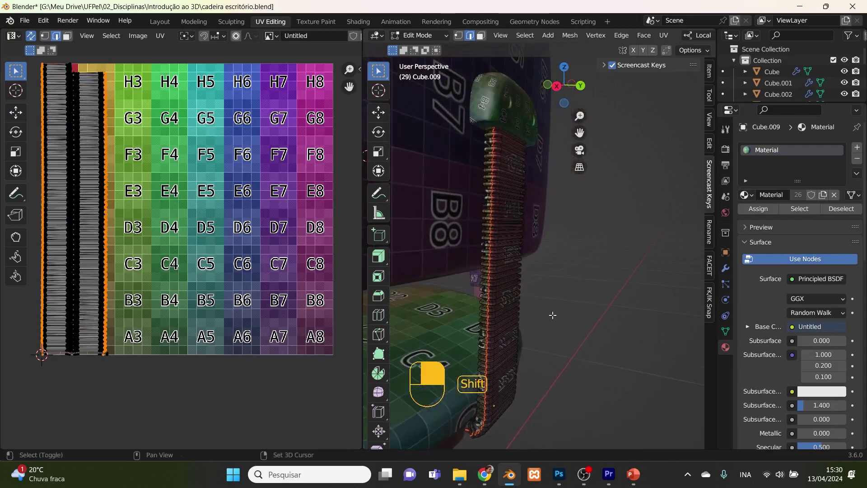
click(502, 272)
right_click(501, 273)
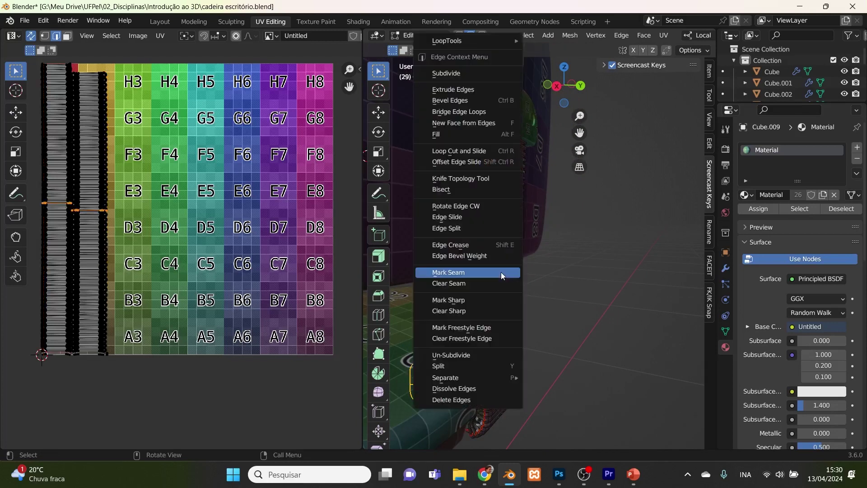
click(500, 272)
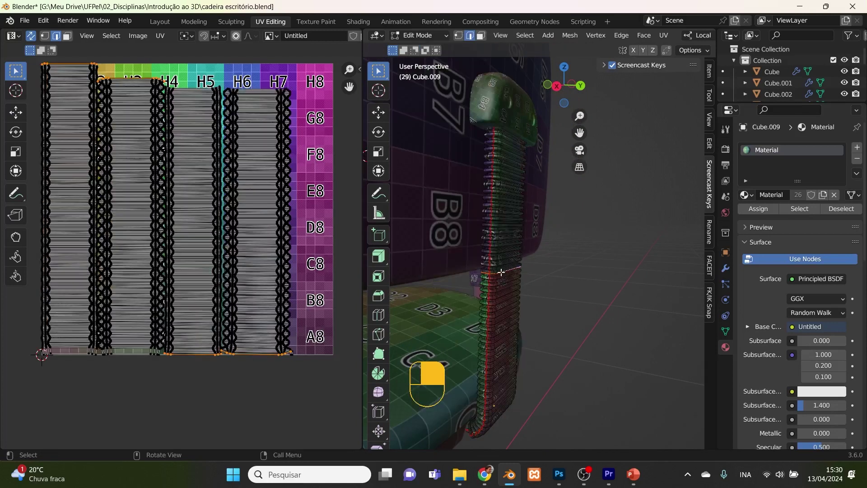
scroll(271, 297, up, 5)
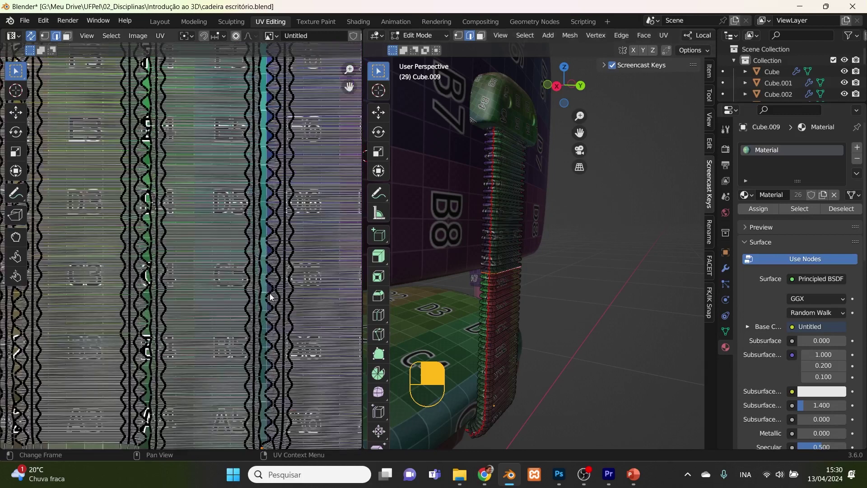
- Clear the edge selection on the corrugated cover and save the file
click(574, 282)
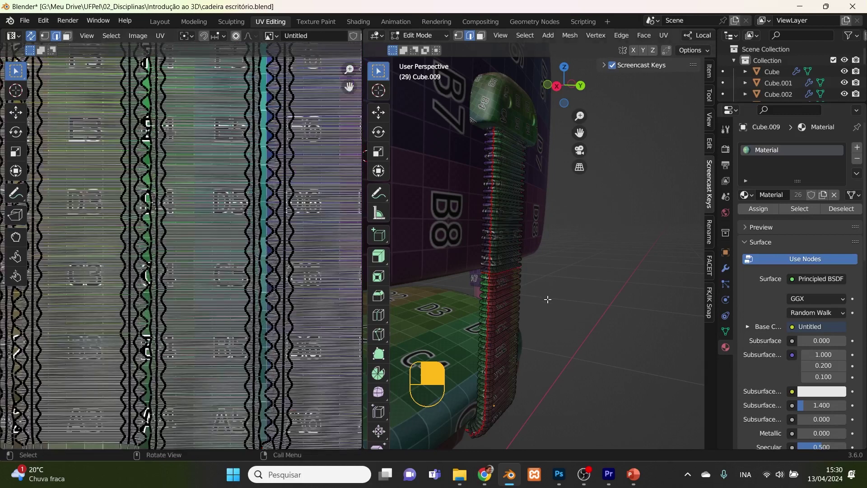
middle_drag(554, 296, 671, 121)
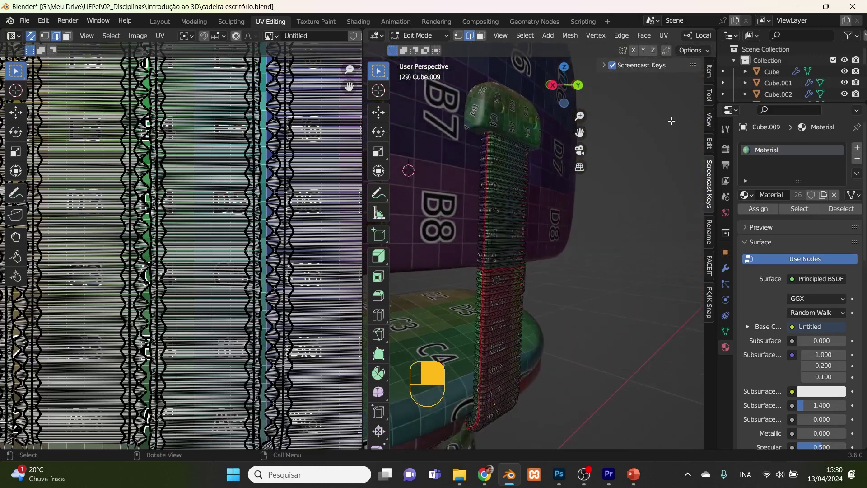
key(ctrl+s)
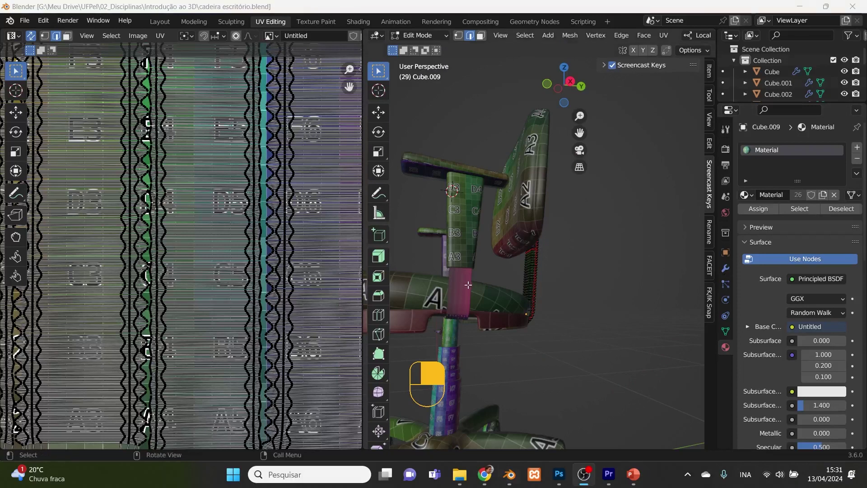
- Finish editing the corrugated cover and select the L-shaped armrest supports in Object Mode
click(468, 285)
key(Tab)
click(467, 285)
middle_drag(467, 285, 564, 303)
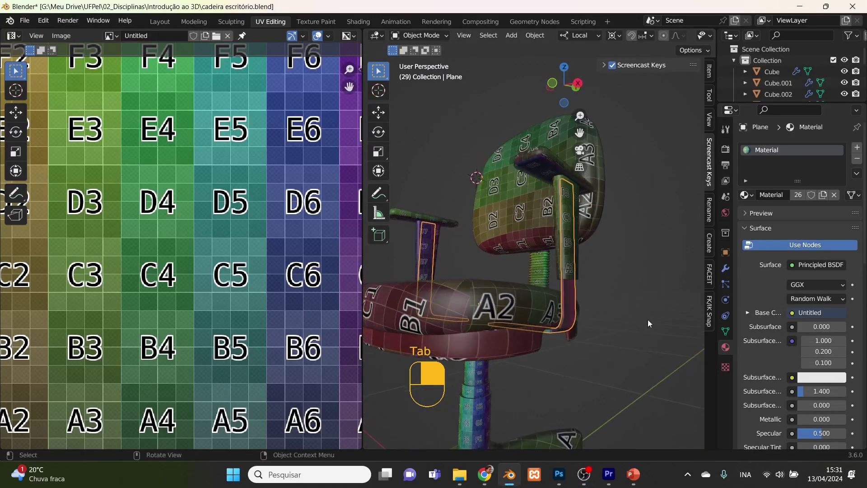
- Apply the Solidify and Mirror modifiers on the L-shaped armrest supports
click(725, 268)
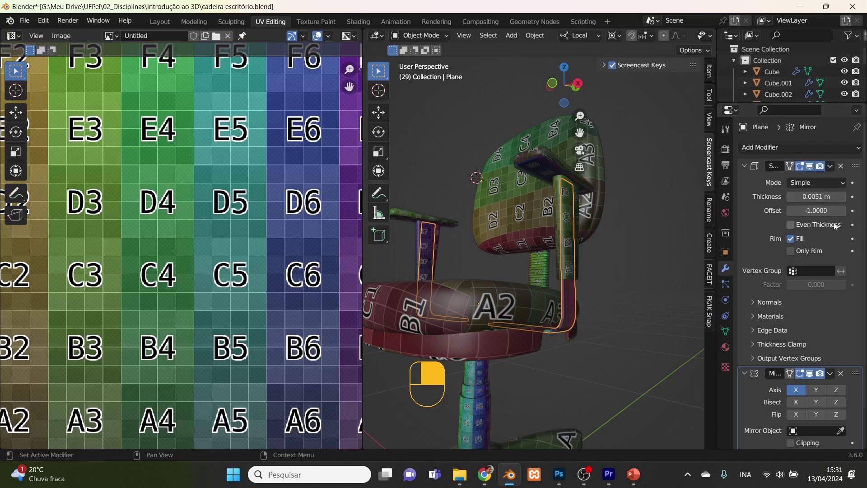
click(830, 167)
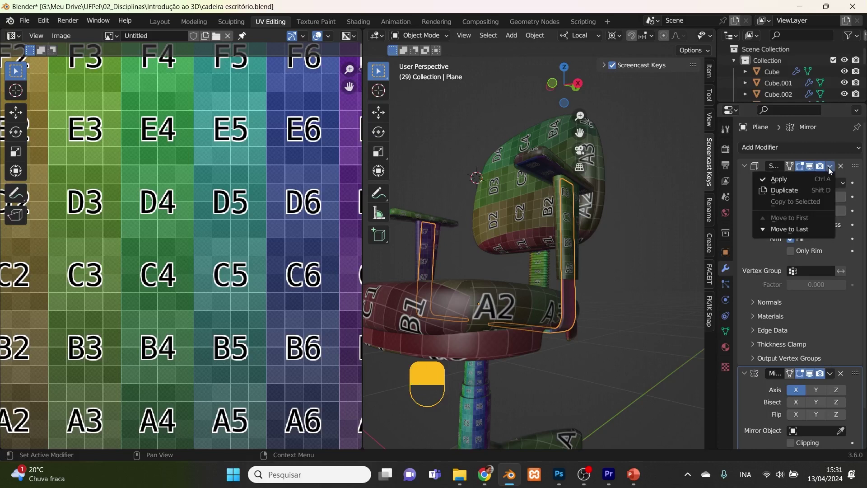
click(812, 178)
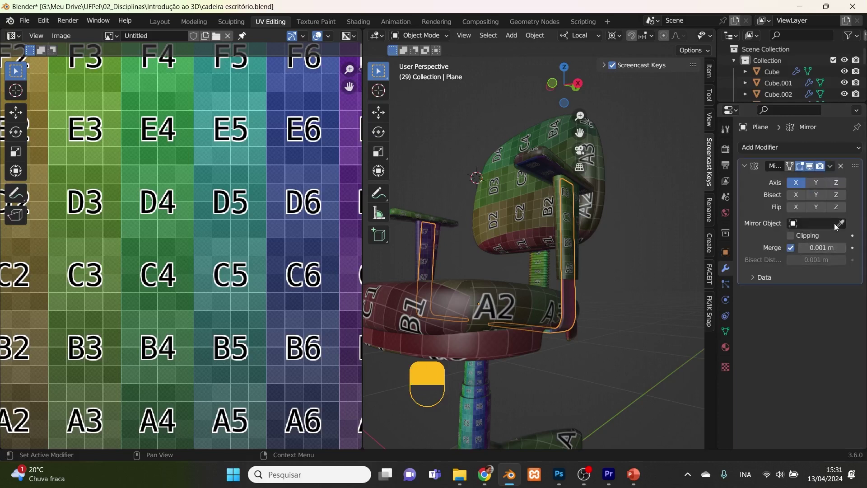
click(831, 167)
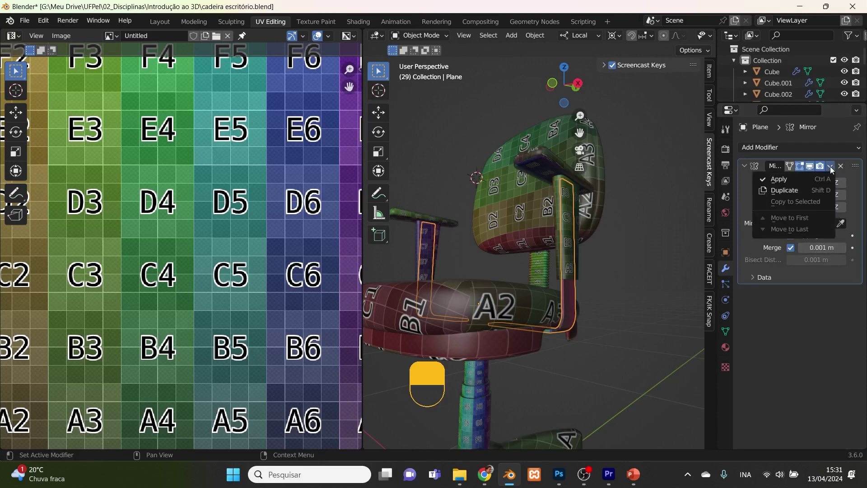
click(811, 178)
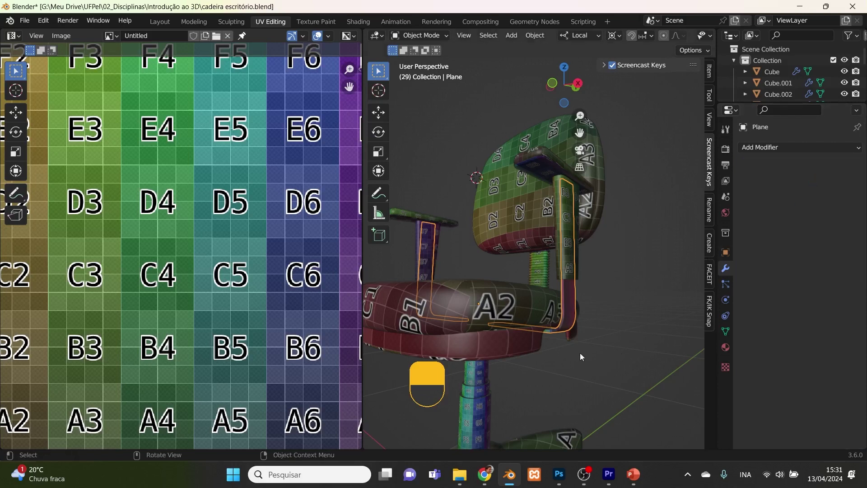
- Hide every object except the armrest supports and open their mesh in Edit Mode
middle_drag(580, 354, 580, 366)
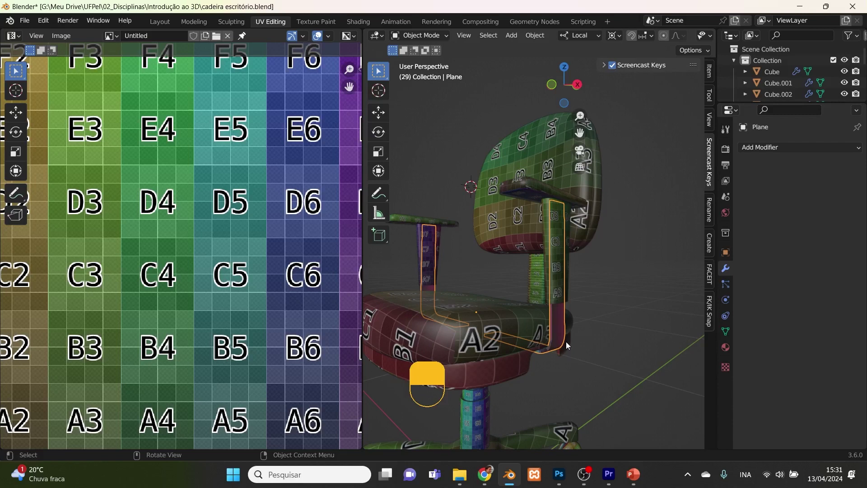
key(shift+h)
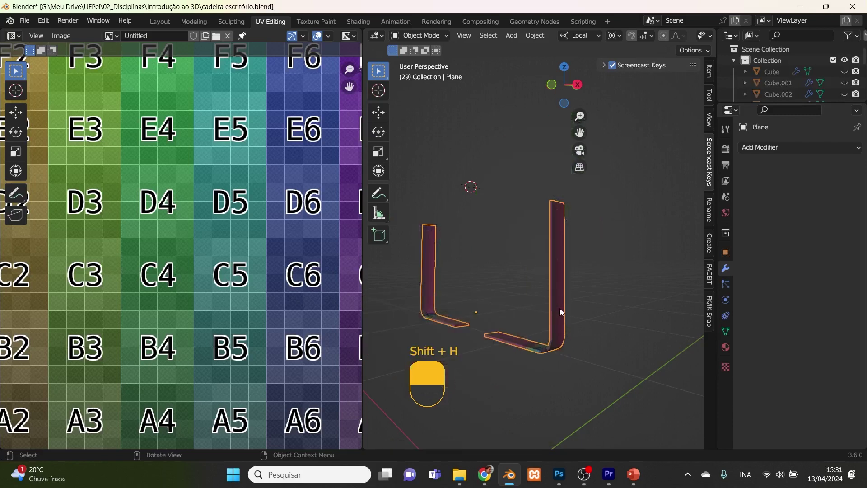
middle_drag(566, 327, 625, 397)
key(Tab)
- Select the lengthwise side edges and end edges outlining both armrest supports and mark them as seams
click(613, 400)
click(531, 378)
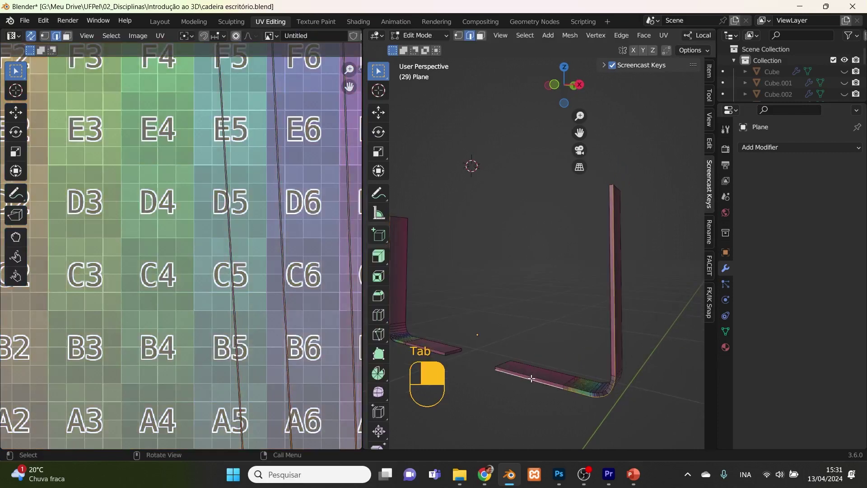
mouse_move(533, 369)
middle_down()
mouse_move(549, 411)
mouse_move(490, 406)
mouse_move(529, 370)
middle_up()
scroll(556, 356, up, 3)
shift+middle_drag(519, 341, 503, 353)
shift+click(511, 343)
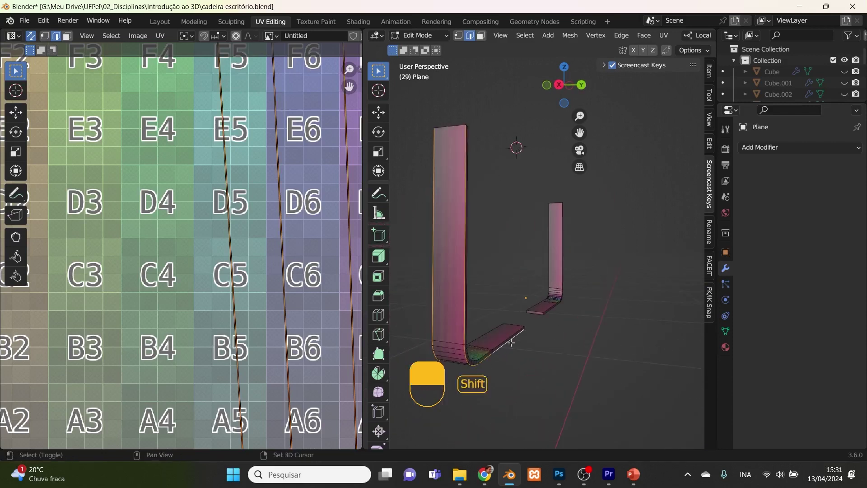
shift+click(450, 127)
middle_drag(557, 362, 546, 330)
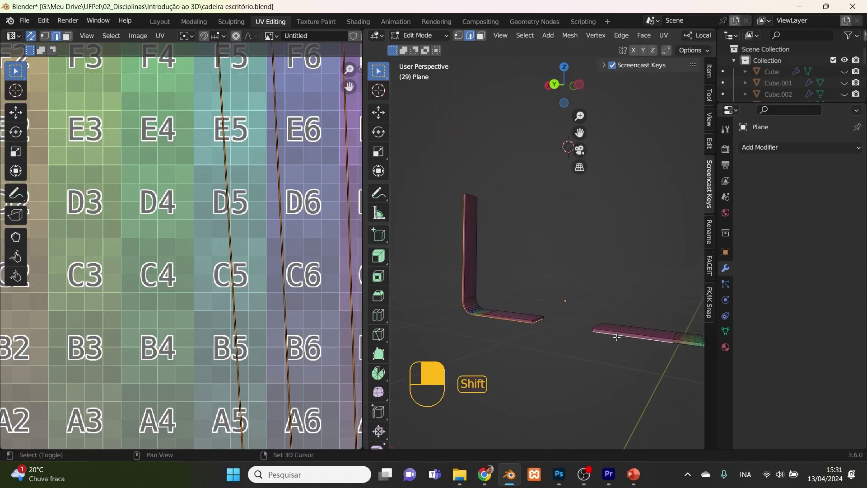
middle_drag(625, 357, 512, 239)
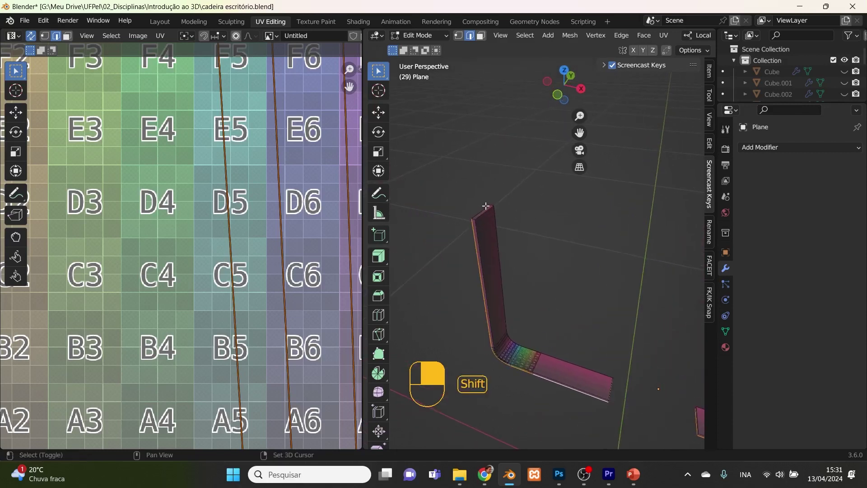
middle_drag(531, 267, 418, 351)
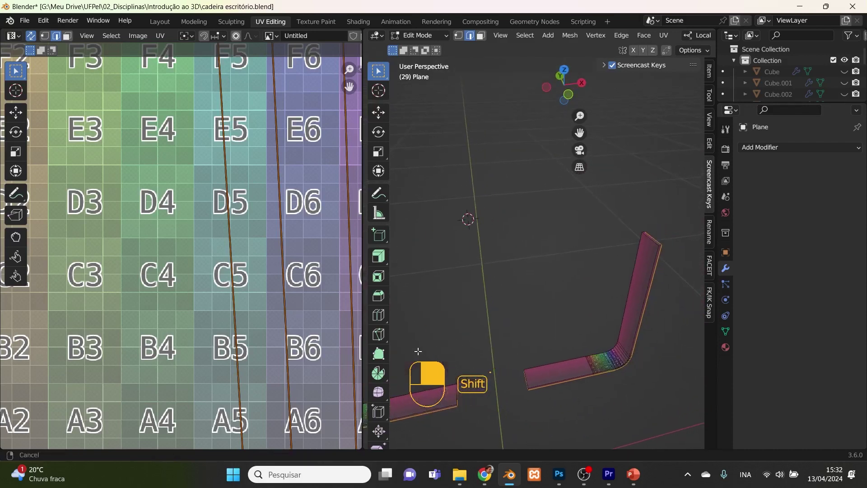
right_click(542, 305)
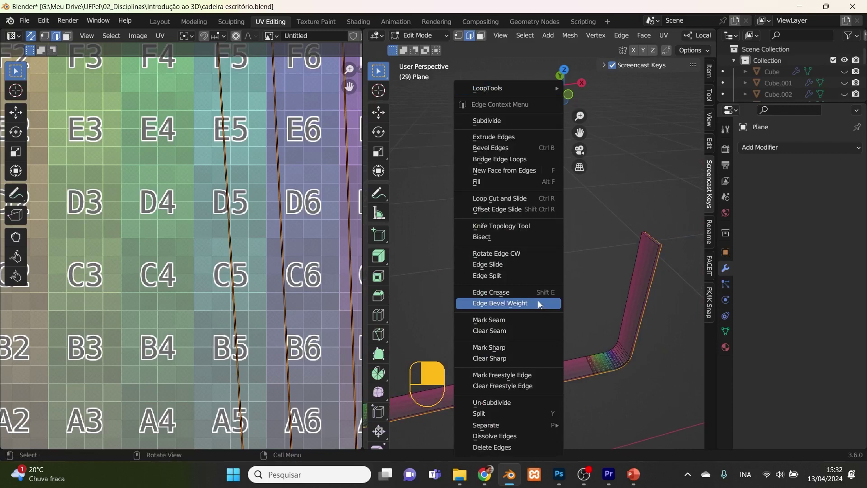
click(523, 321)
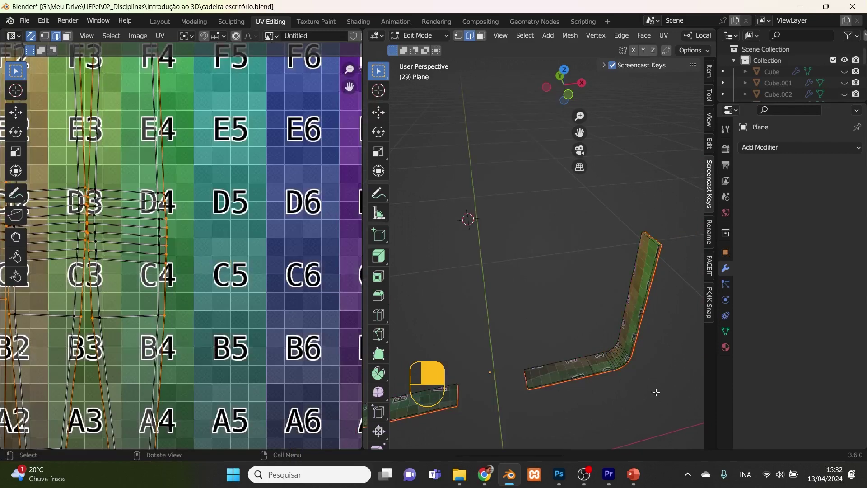
- Mark the short corner edges at the upper end of one armrest support as seams
middle_drag(669, 265, 664, 261)
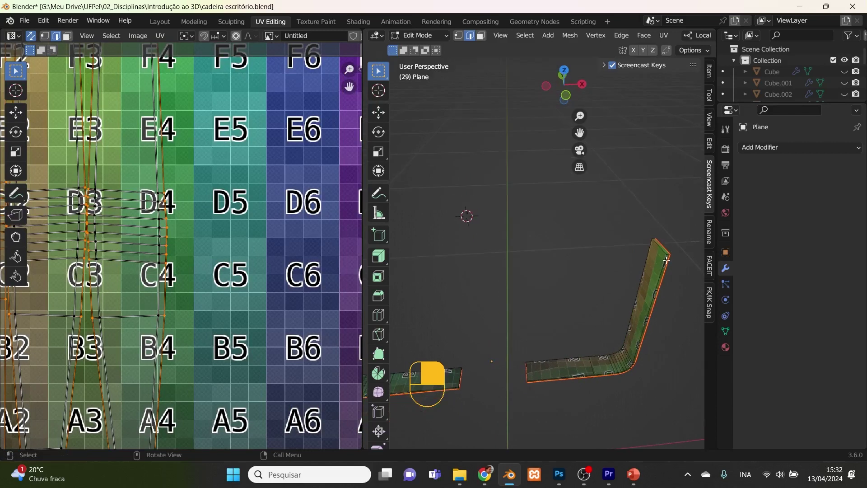
click(669, 253)
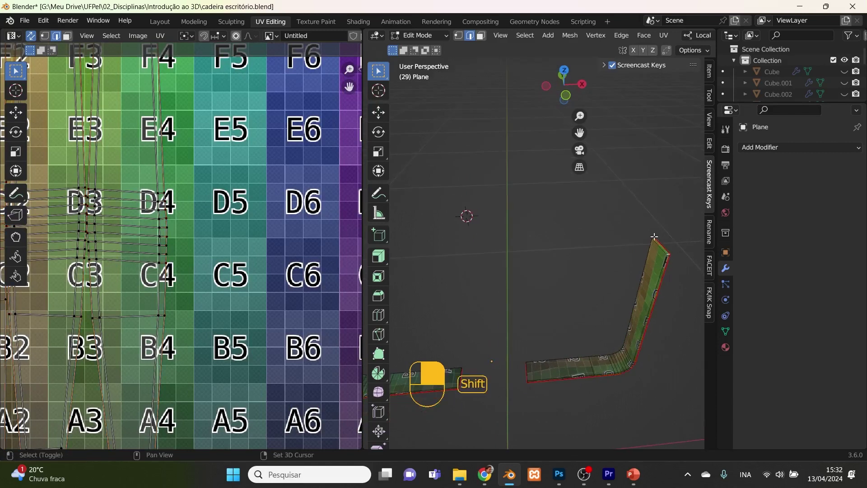
right_click(661, 232)
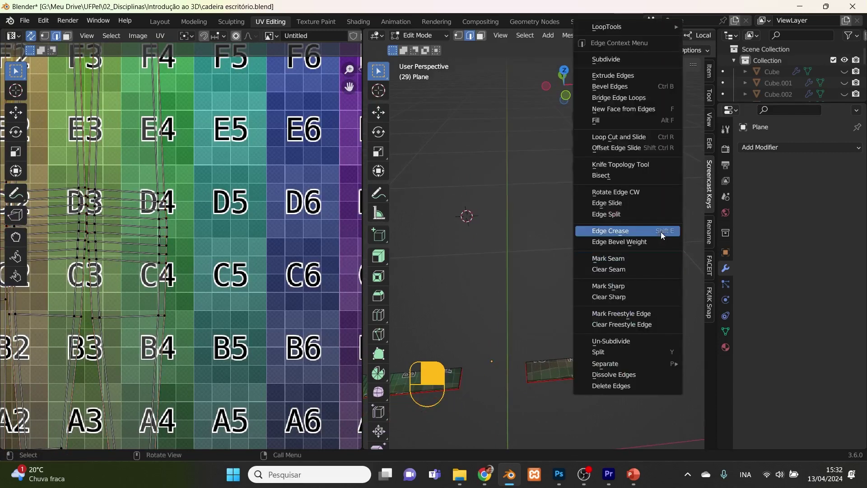
click(644, 269)
- Mark the crosswise edge where that support's horizontal arm meets the bend as a seam
click(612, 369)
right_click(612, 369)
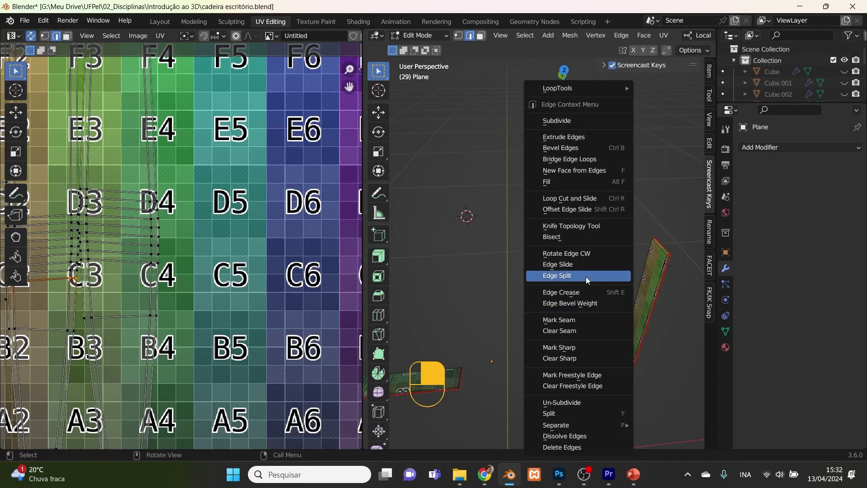
click(585, 318)
- Mark the short corner edges at the free end of the same support's horizontal arm as seams
middle_drag(544, 401, 597, 385)
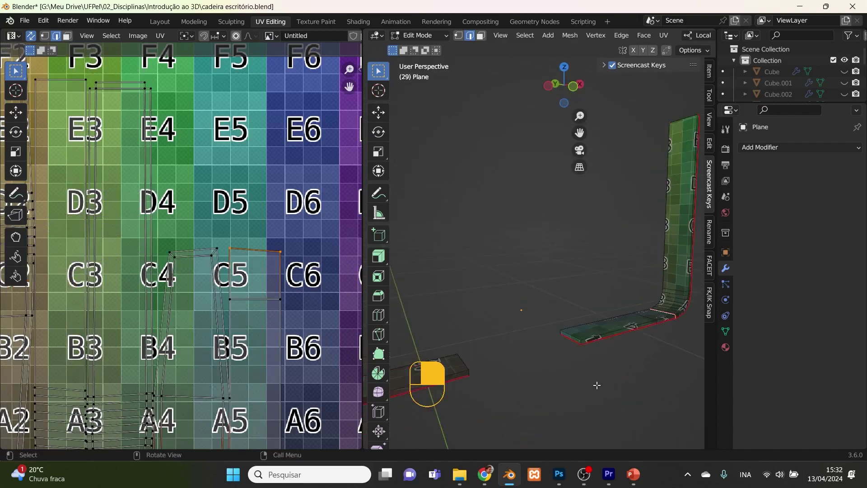
scroll(597, 385, up, 2)
shift+click(587, 376)
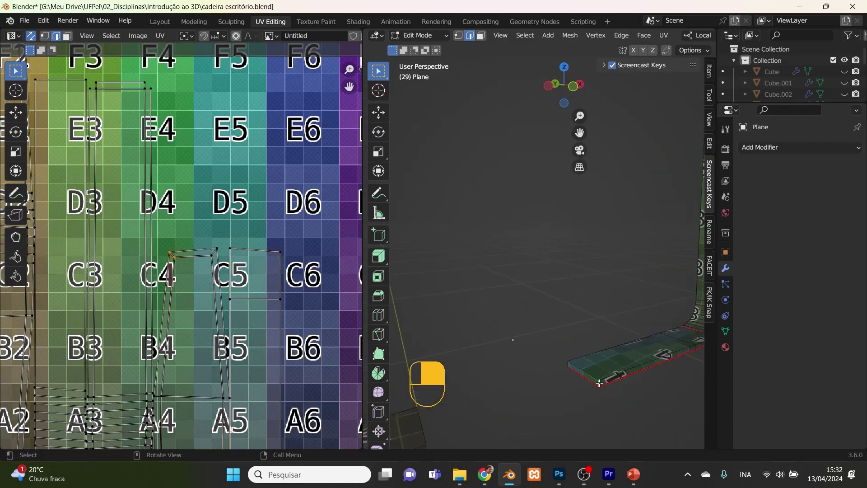
shift+click(567, 364)
right_click(566, 362)
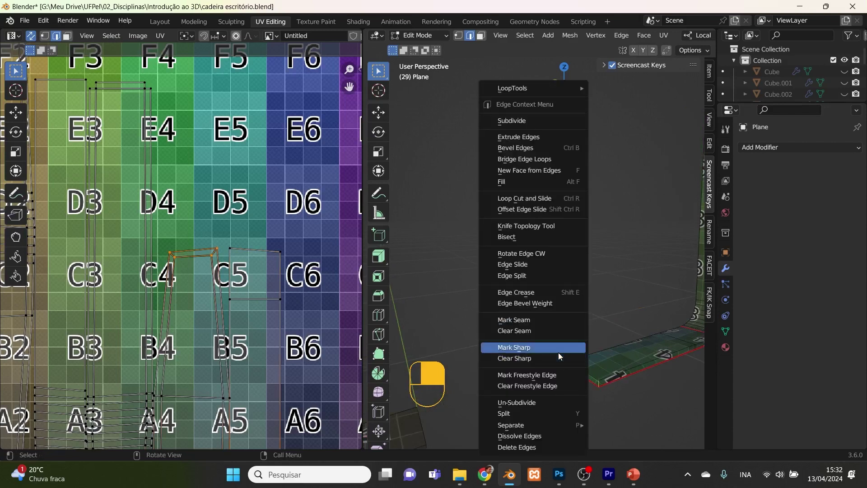
click(559, 324)
- Mark the short corner edges at the free end of the opposite support's horizontal arm as seams
middle_drag(545, 351, 497, 370)
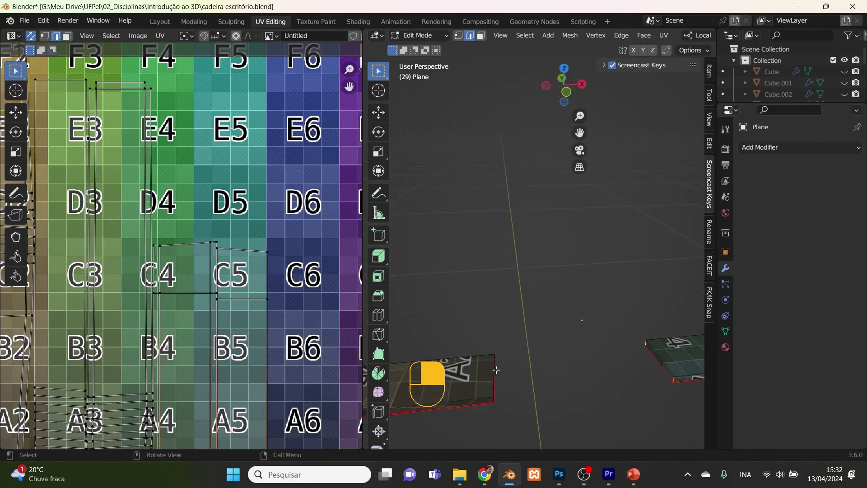
click(494, 401)
right_click(494, 400)
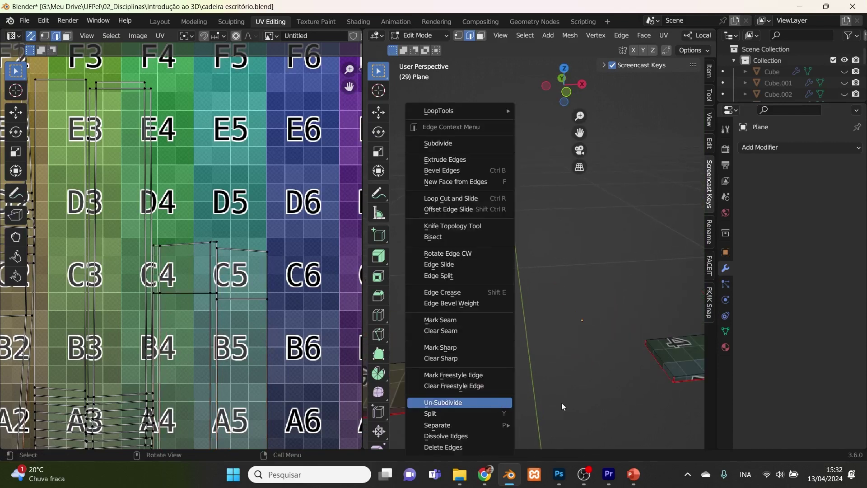
middle_drag(524, 393, 492, 386)
click(474, 382)
click(476, 381)
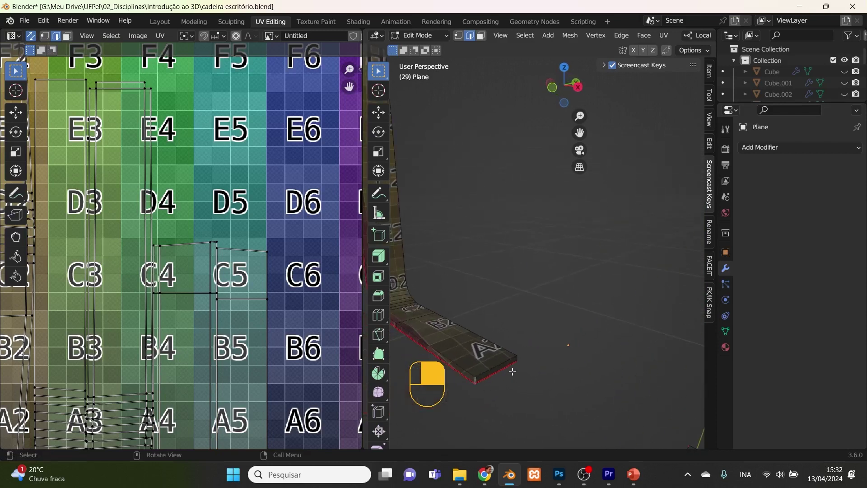
right_click(525, 364)
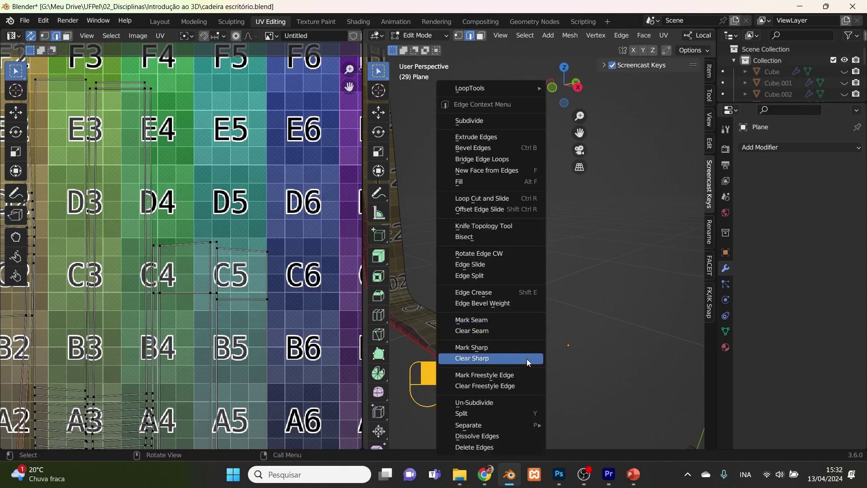
click(525, 320)
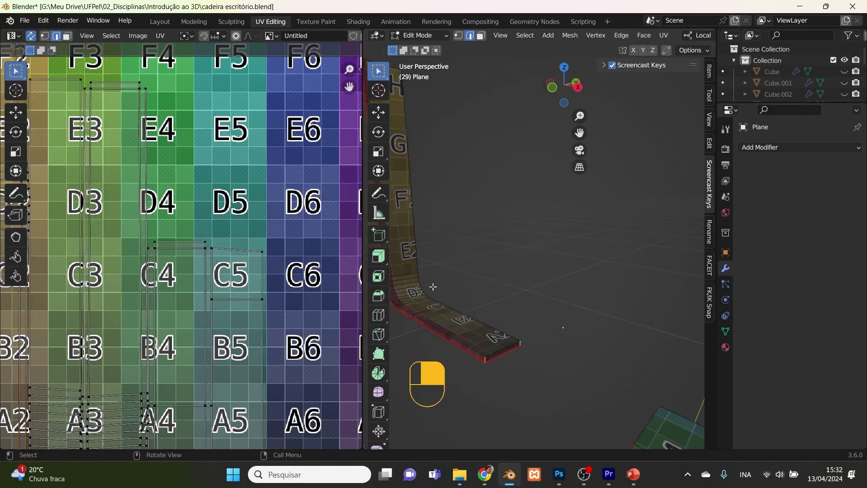
- Mark the opposite support's crosswise edge at the bend and its upper-end corner edges as seams
right_click(405, 275)
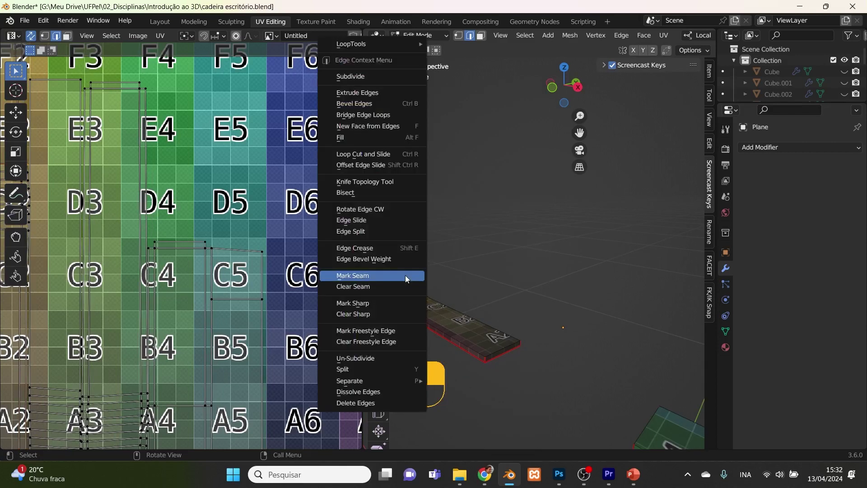
click(406, 275)
middle_drag(447, 287, 519, 206)
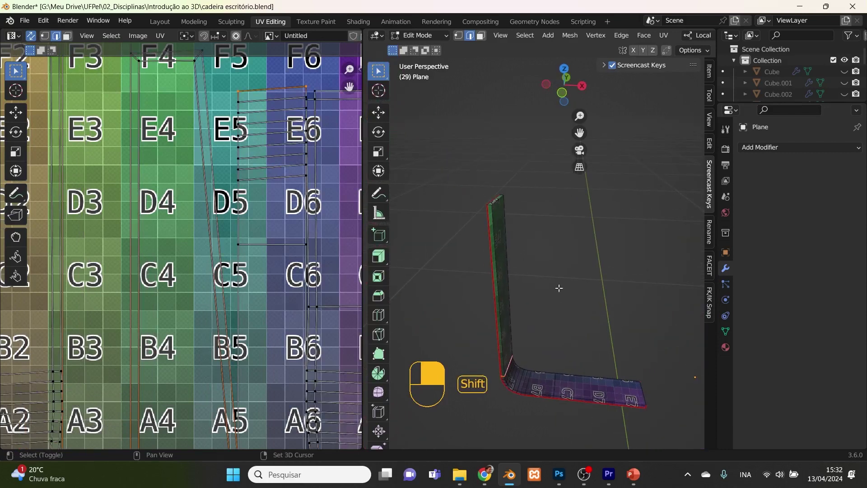
click(491, 206)
middle_drag(547, 236, 536, 201)
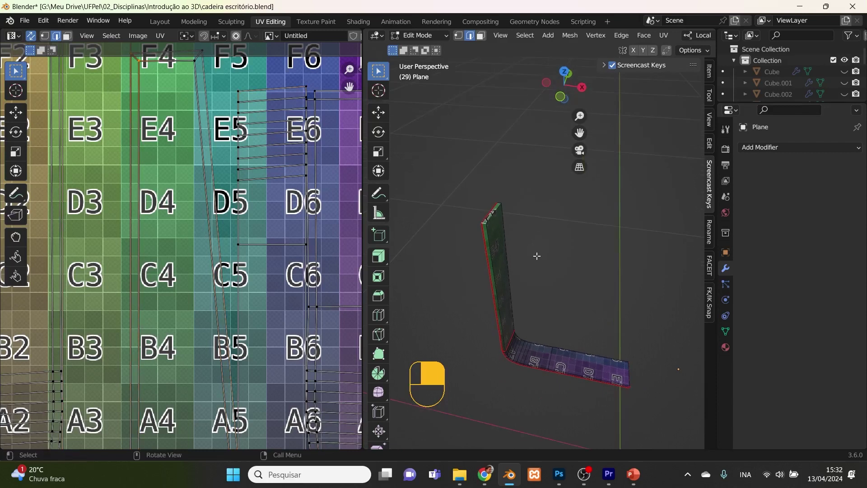
right_click(500, 202)
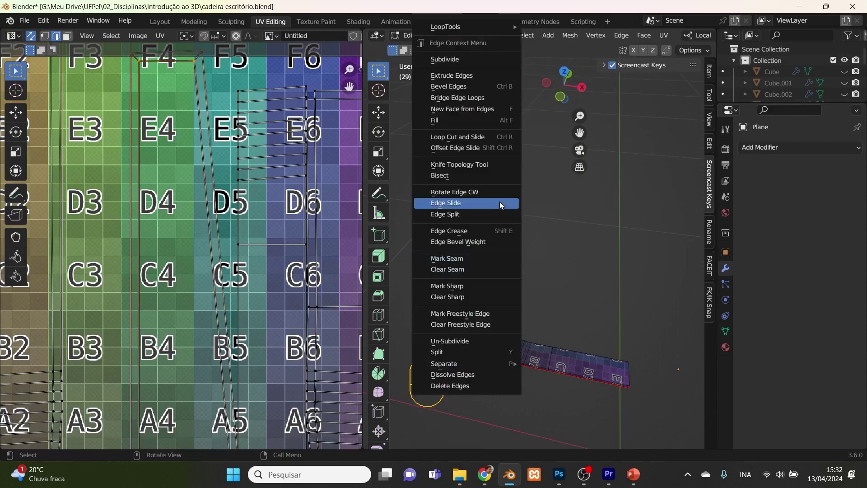
click(476, 257)
- Clear the edge selection, return to Object Mode and unhide all the chair parts
middle_drag(604, 332, 774, 369)
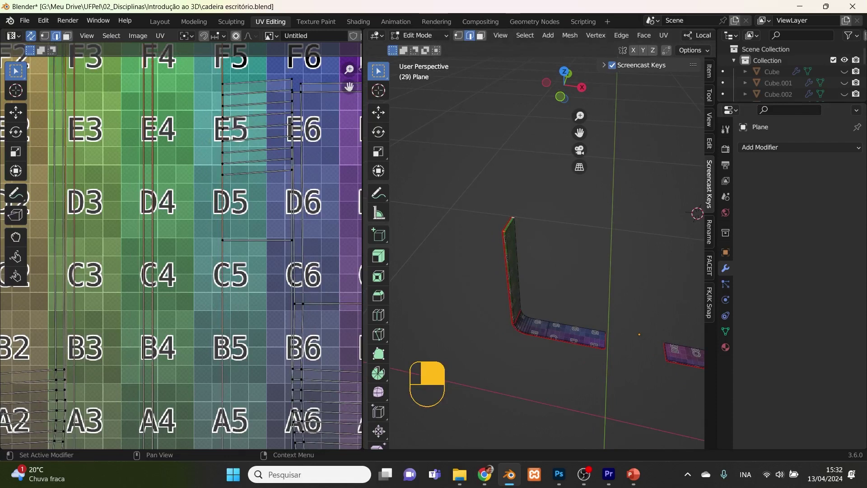
click(640, 270)
middle_drag(640, 271, 591, 295)
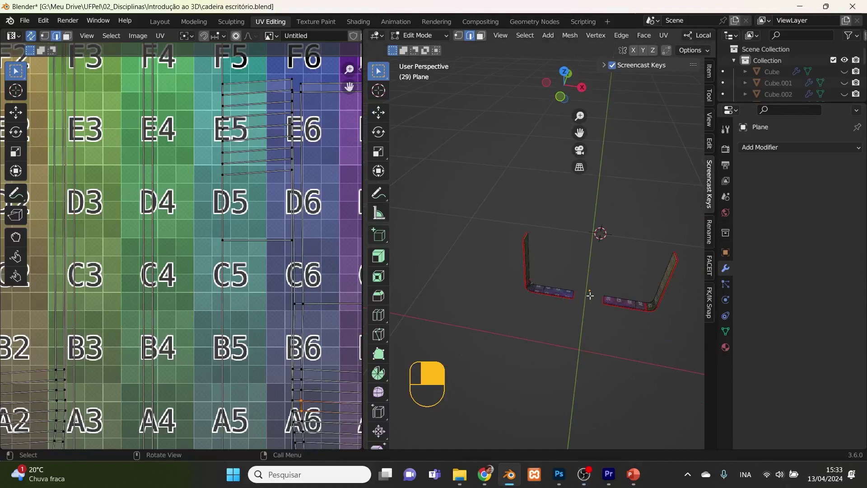
key(alt+h)
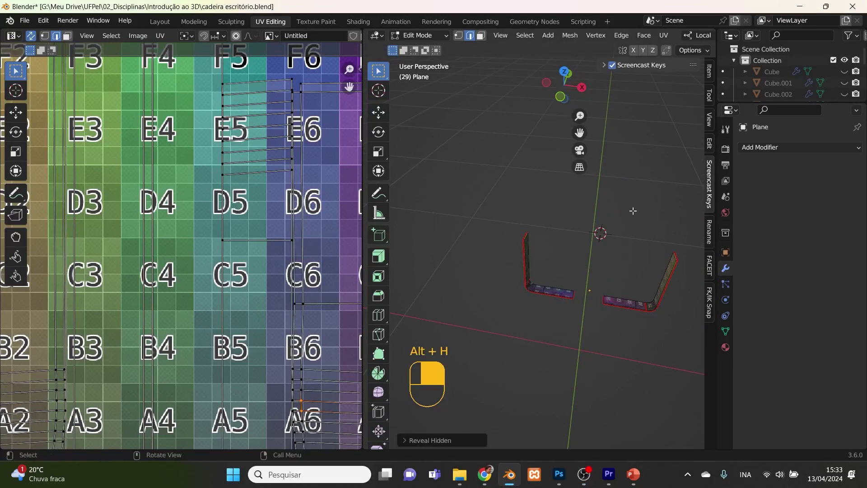
key(Tab)
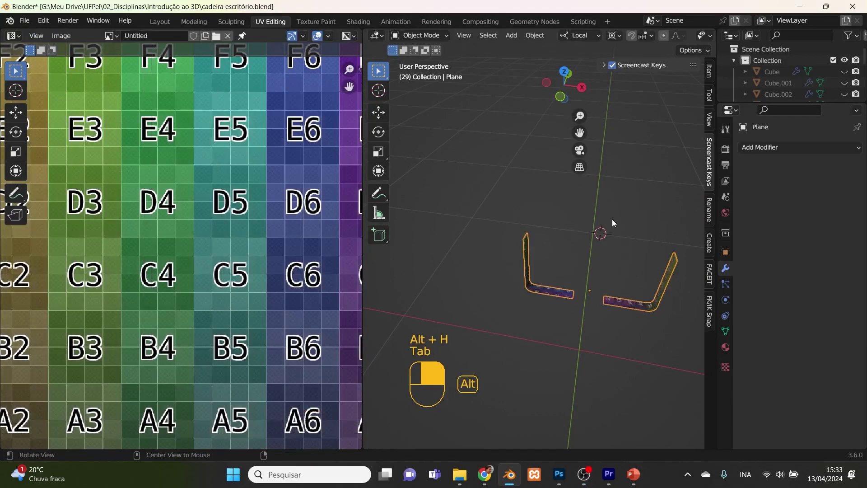
key(alt+h)
middle_drag(606, 230, 554, 283)
scroll(554, 283, up, 2)
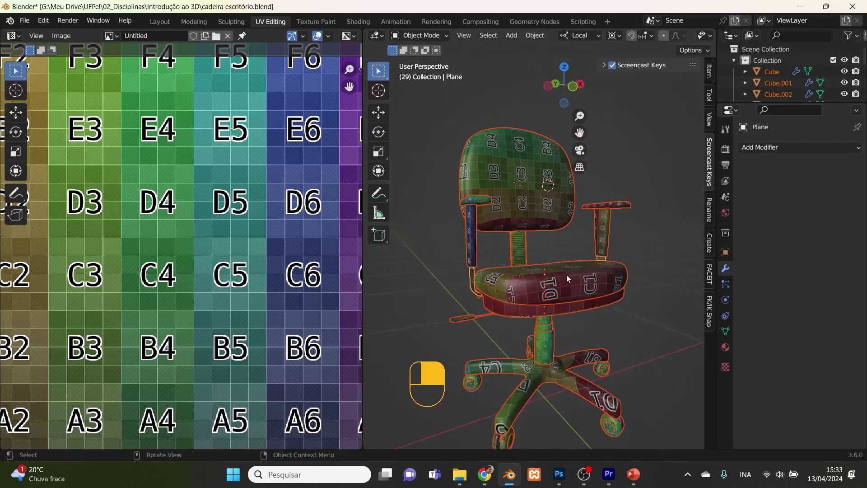